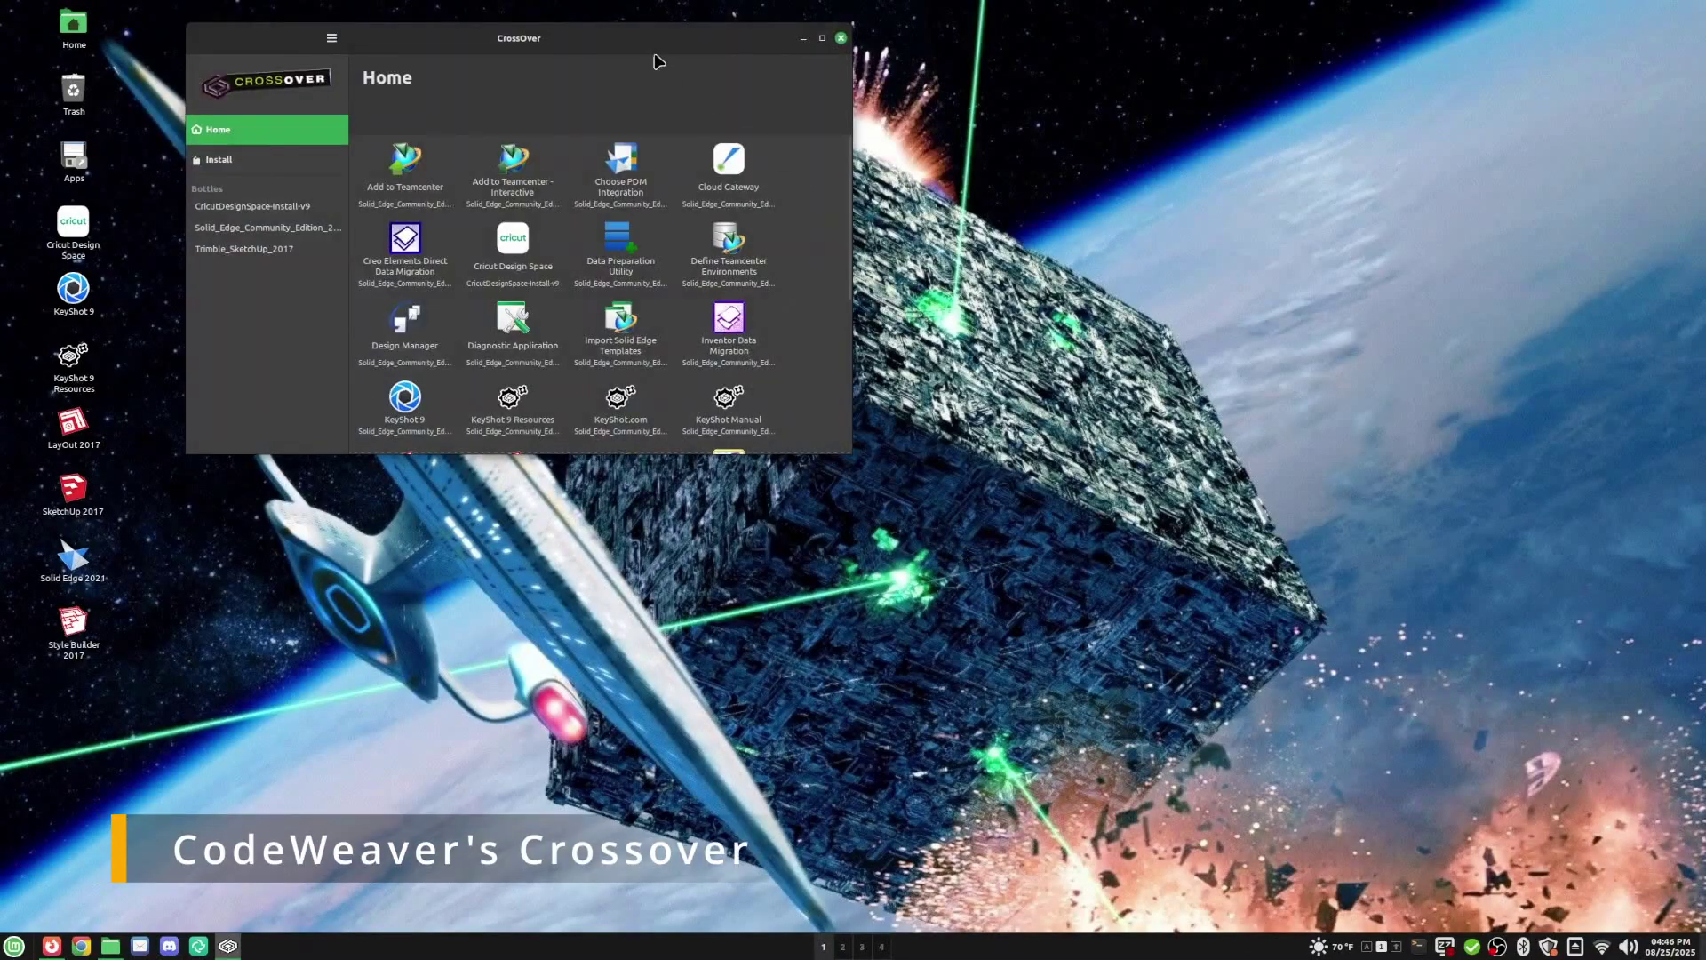
- Bring the CrossOver window toward the middle of the desktop and review its preferences and the Unlock CrossOver option
{"action": "left_click_drag", "start_coordinate": [639, 48], "coordinate": [907, 267]}
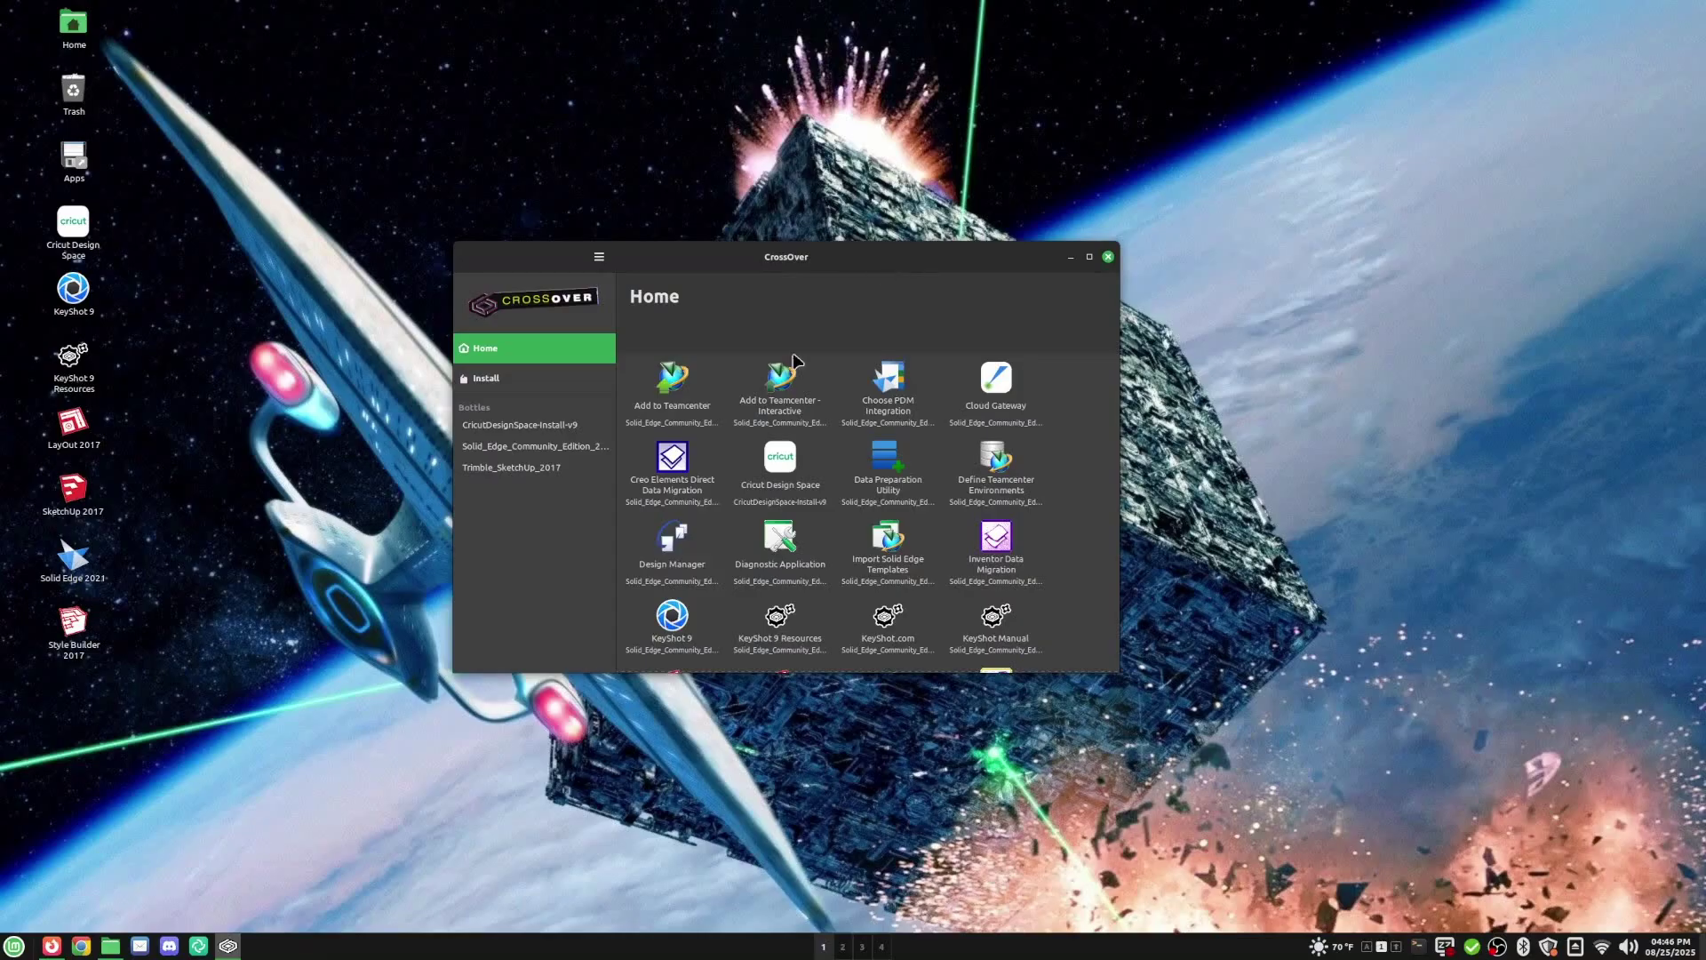
{"action": "left_click", "coordinate": [601, 262]}
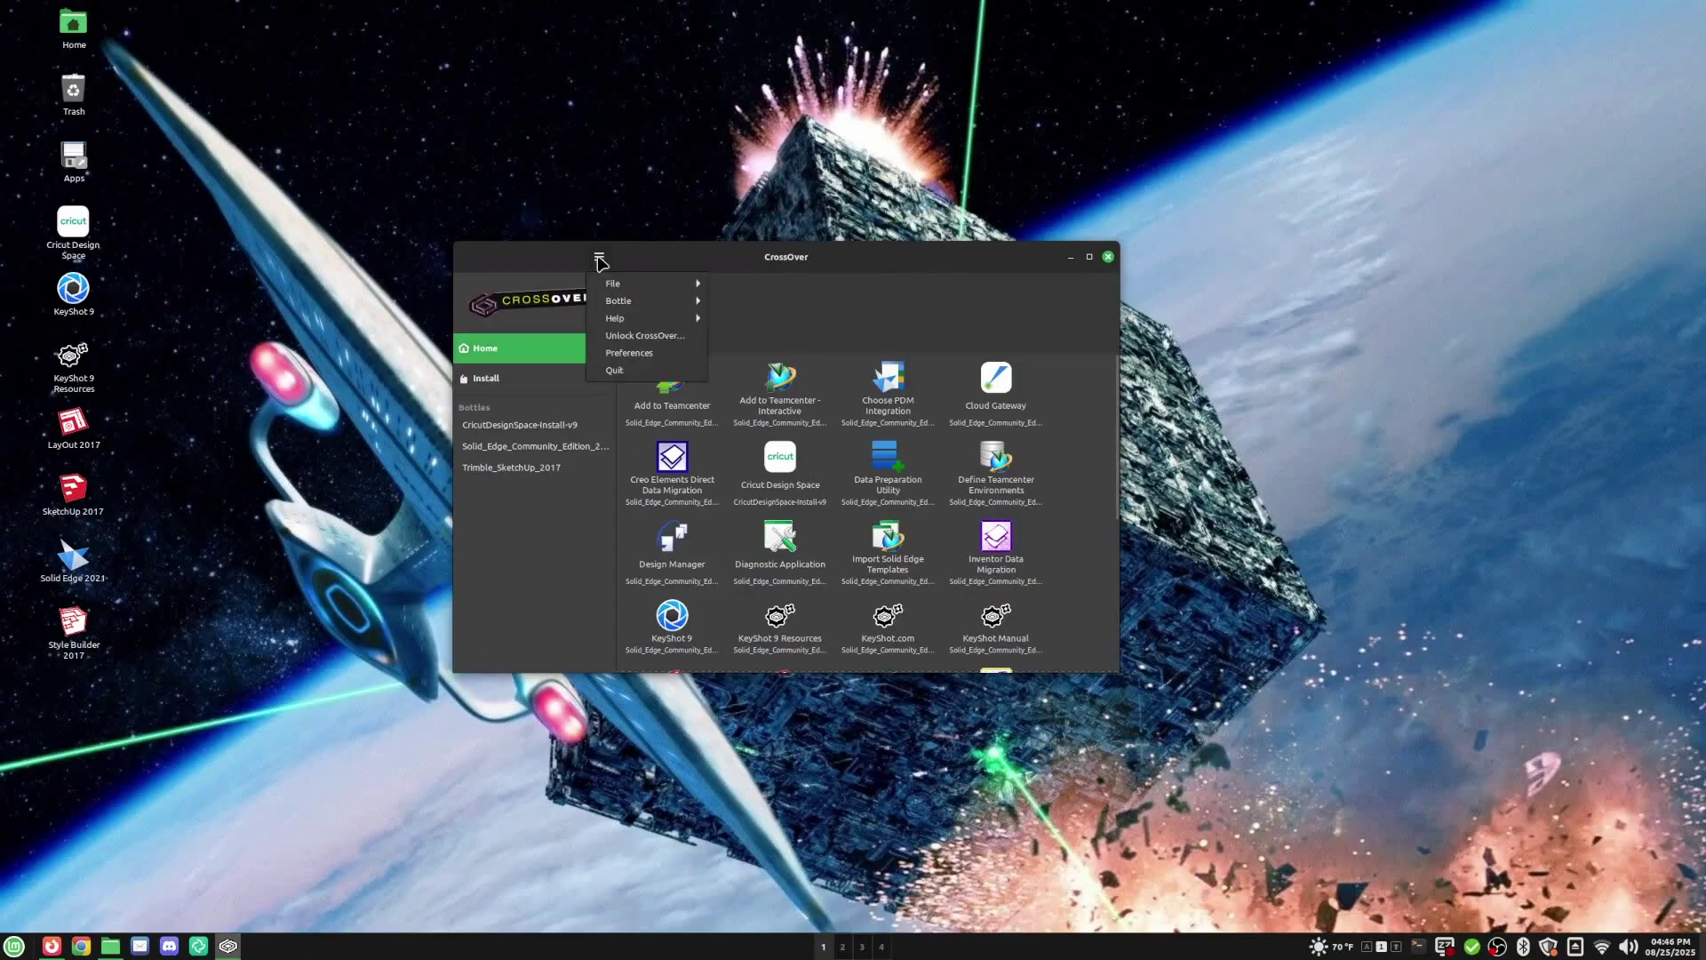
{"action": "left_click", "coordinate": [651, 355]}
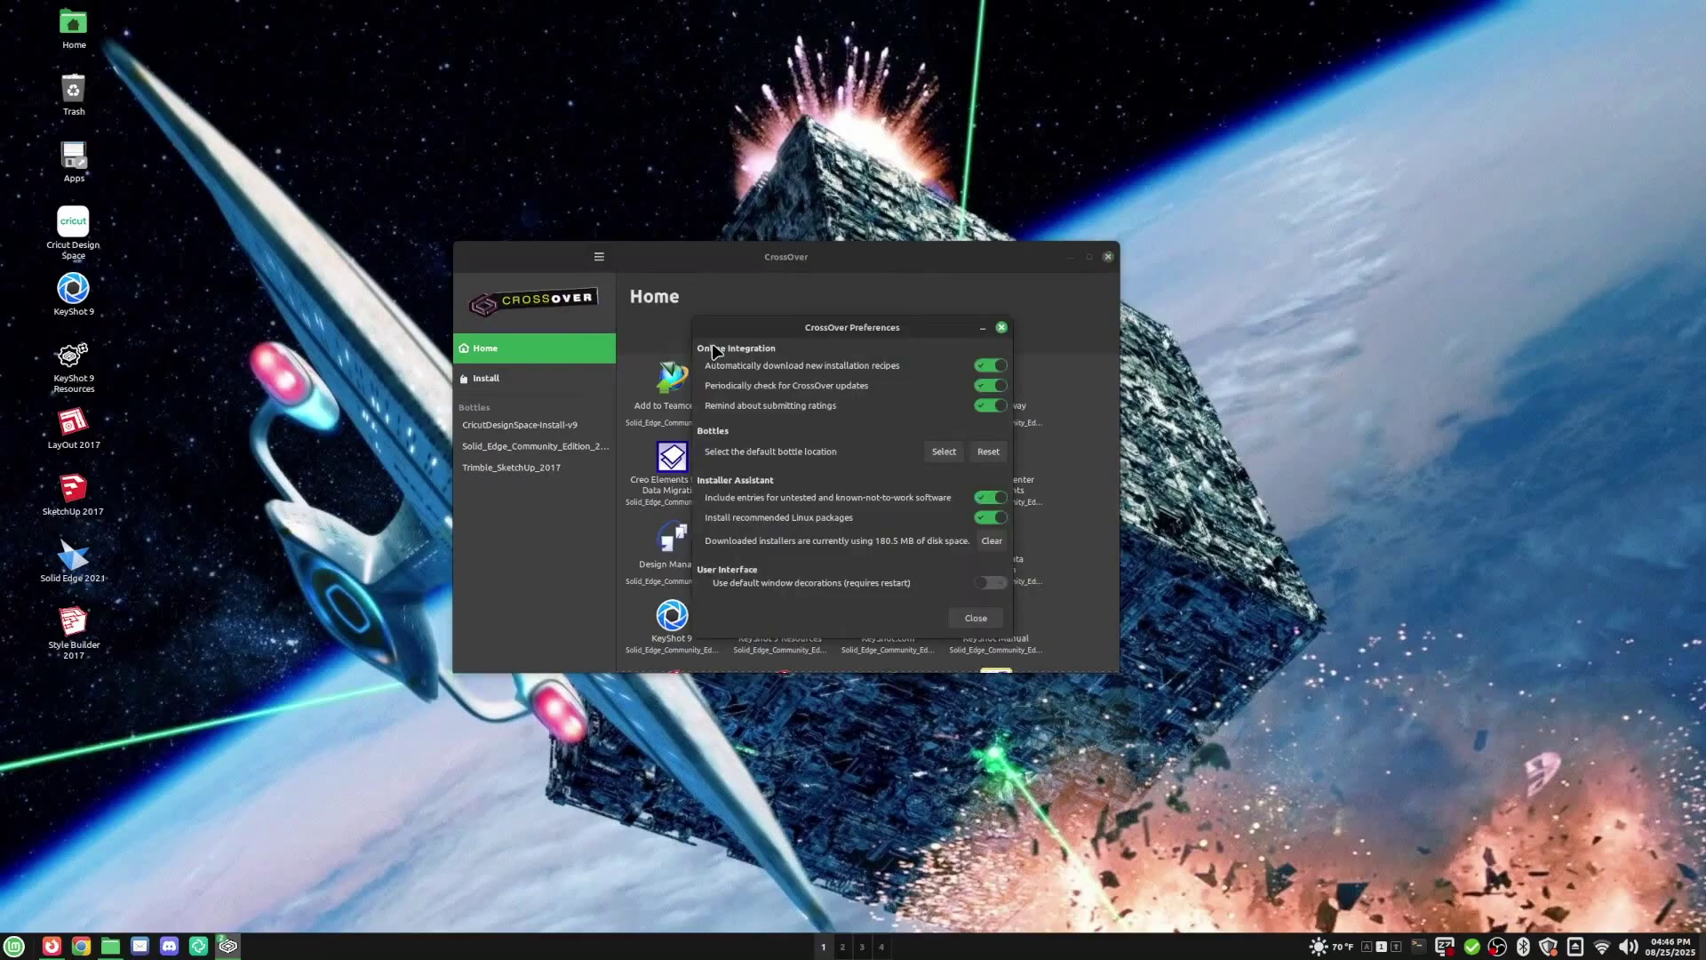
{"action": "left_click", "coordinate": [1001, 328]}
{"action": "left_click", "coordinate": [599, 257]}
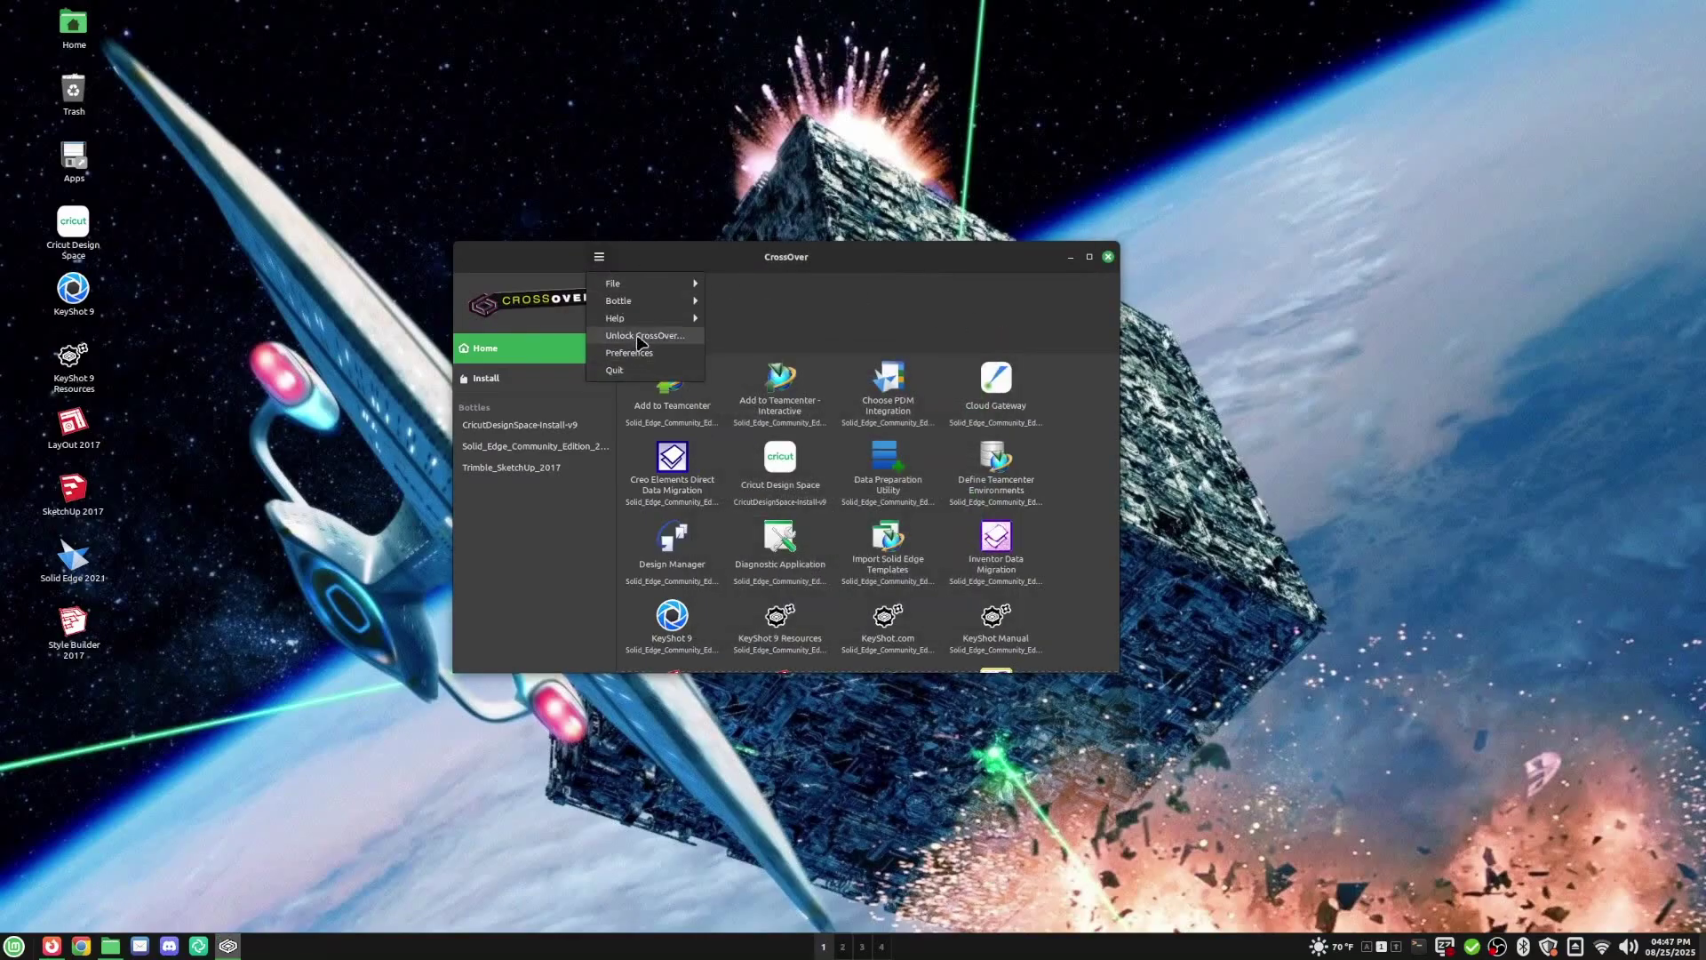
{"action": "left_click", "coordinate": [1006, 335]}
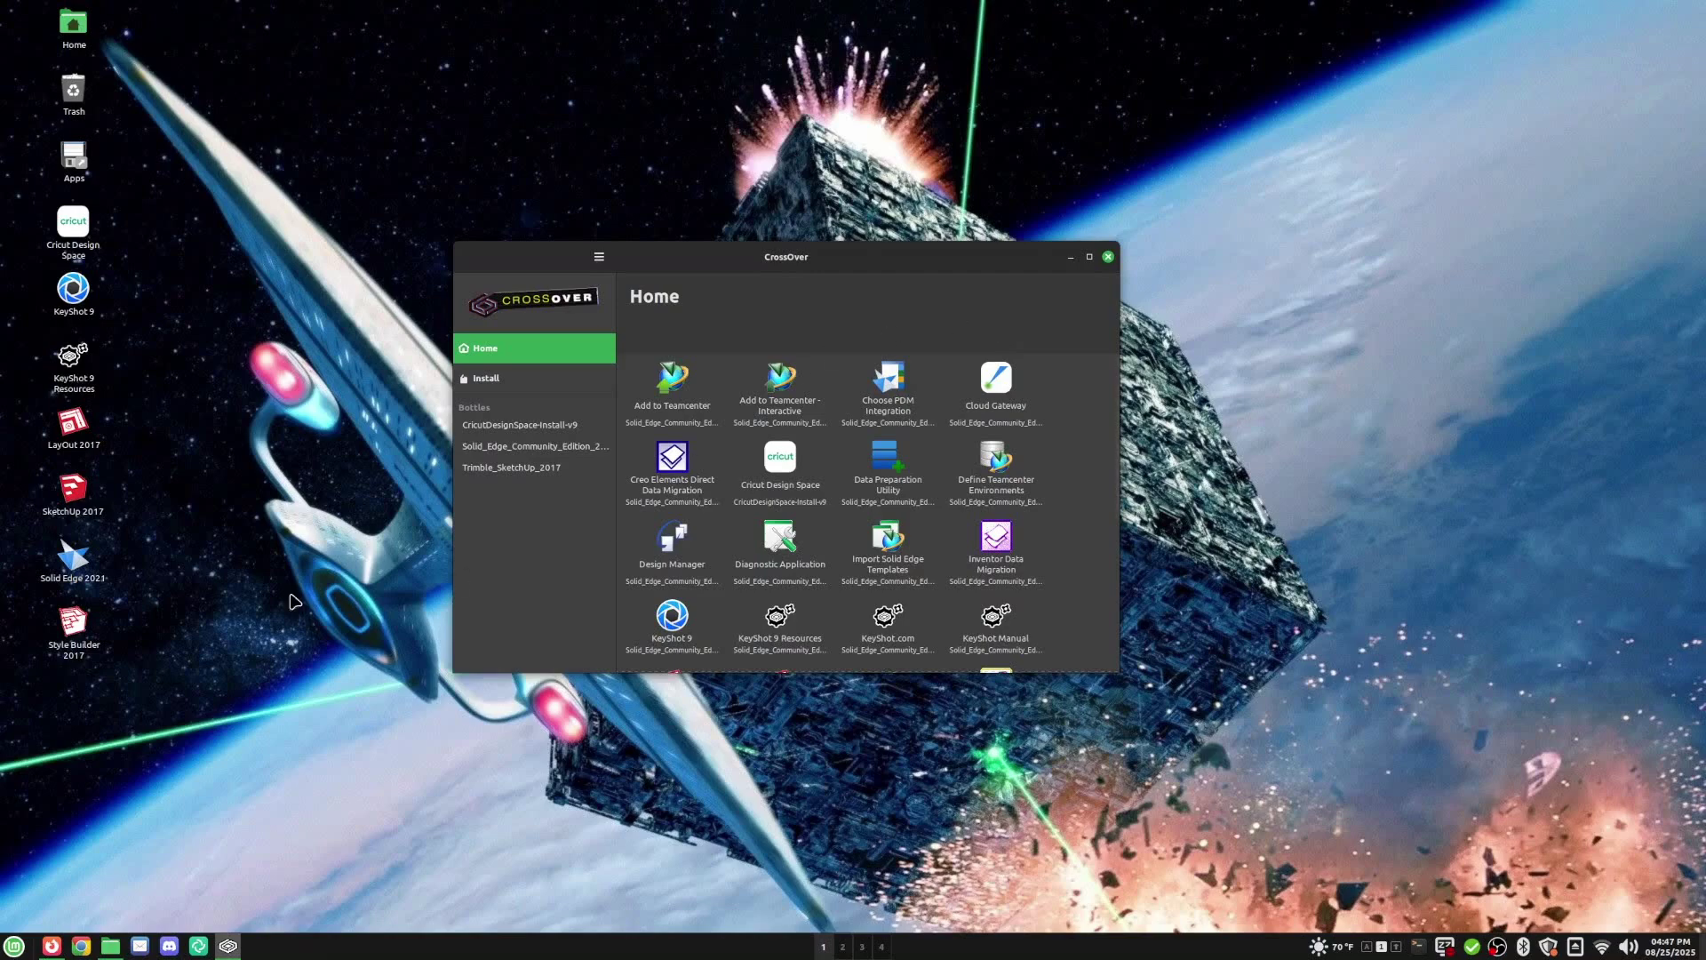
{"action": "left_click_drag", "start_coordinate": [136, 683], "coordinate": [72, 204]}
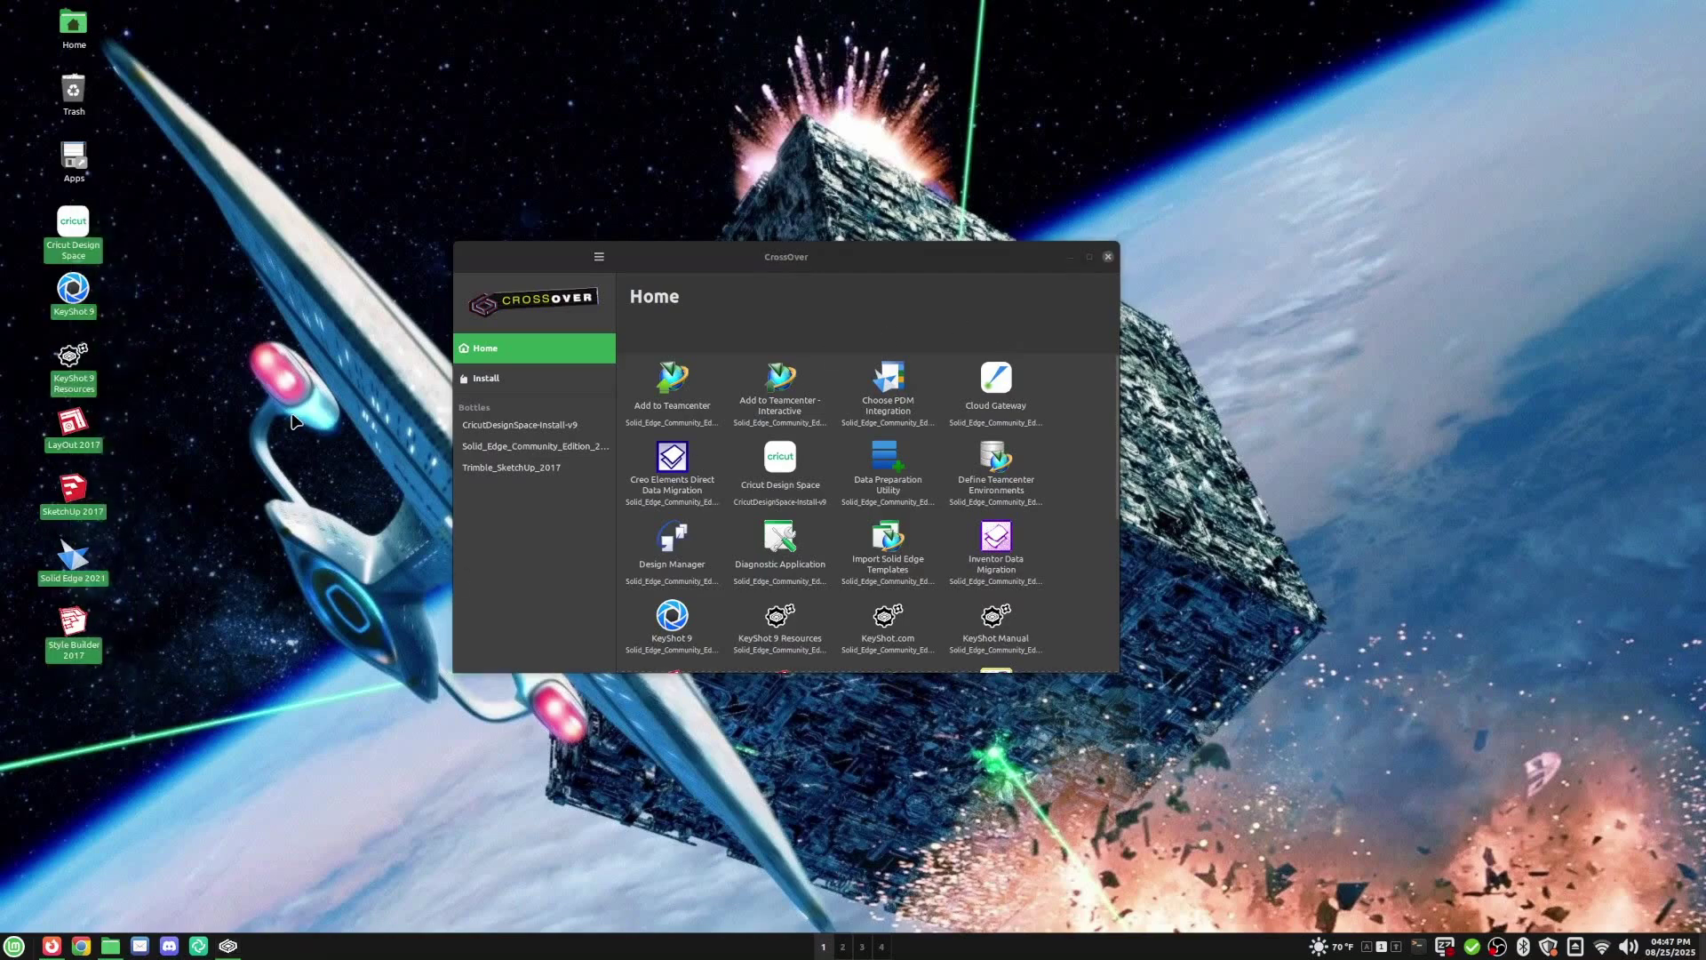
{"action": "left_click", "coordinate": [296, 420]}
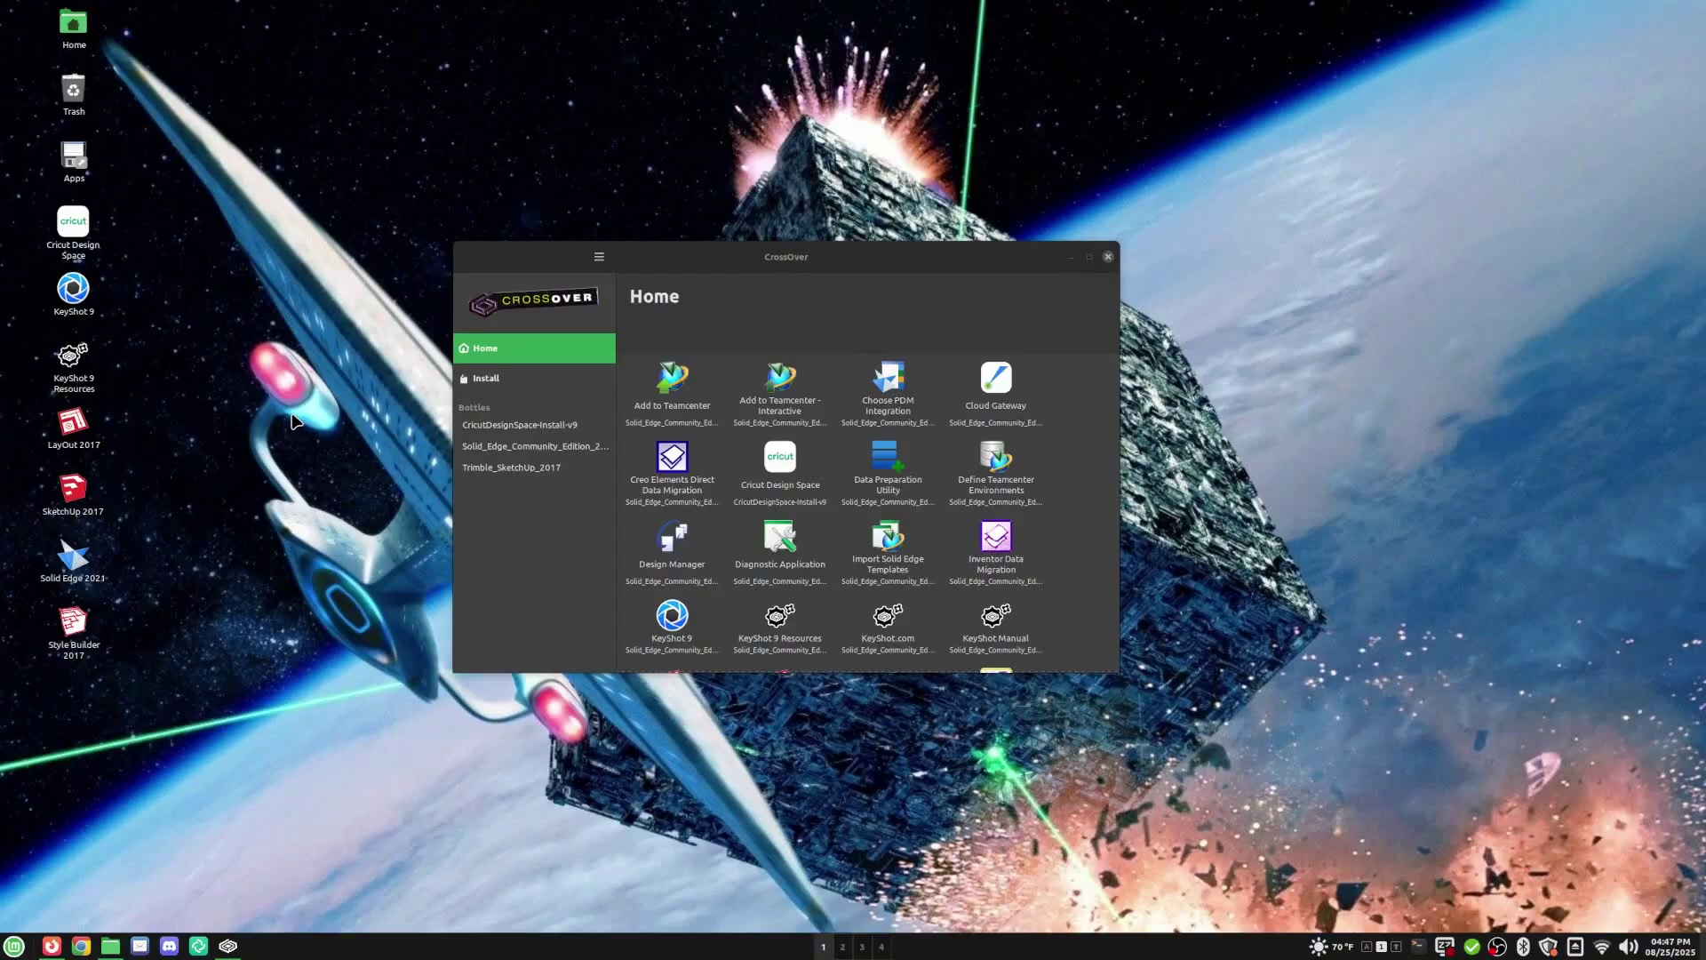
- Switch to Firefox and read the CodeWeavers CrossOver product page, from the Mac edition to the Linux section
{"action": "left_click", "coordinate": [52, 946]}
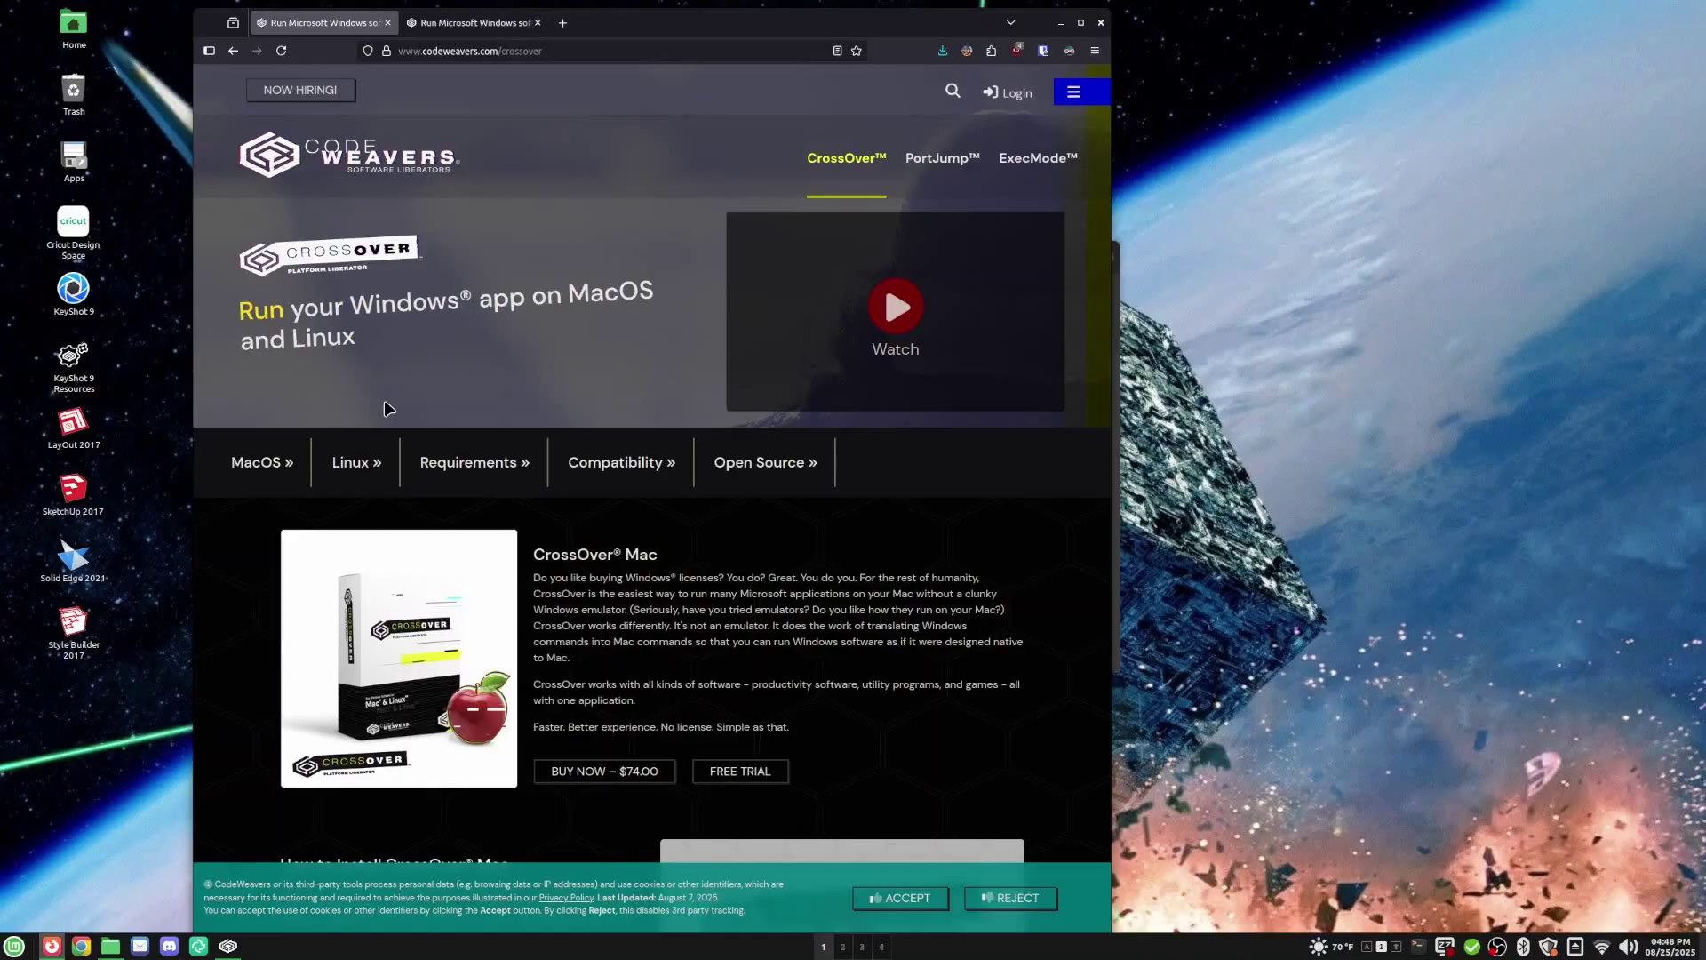
{"action": "scroll", "coordinate": [389, 408], "scroll_direction": "down", "scroll_amount": 3}
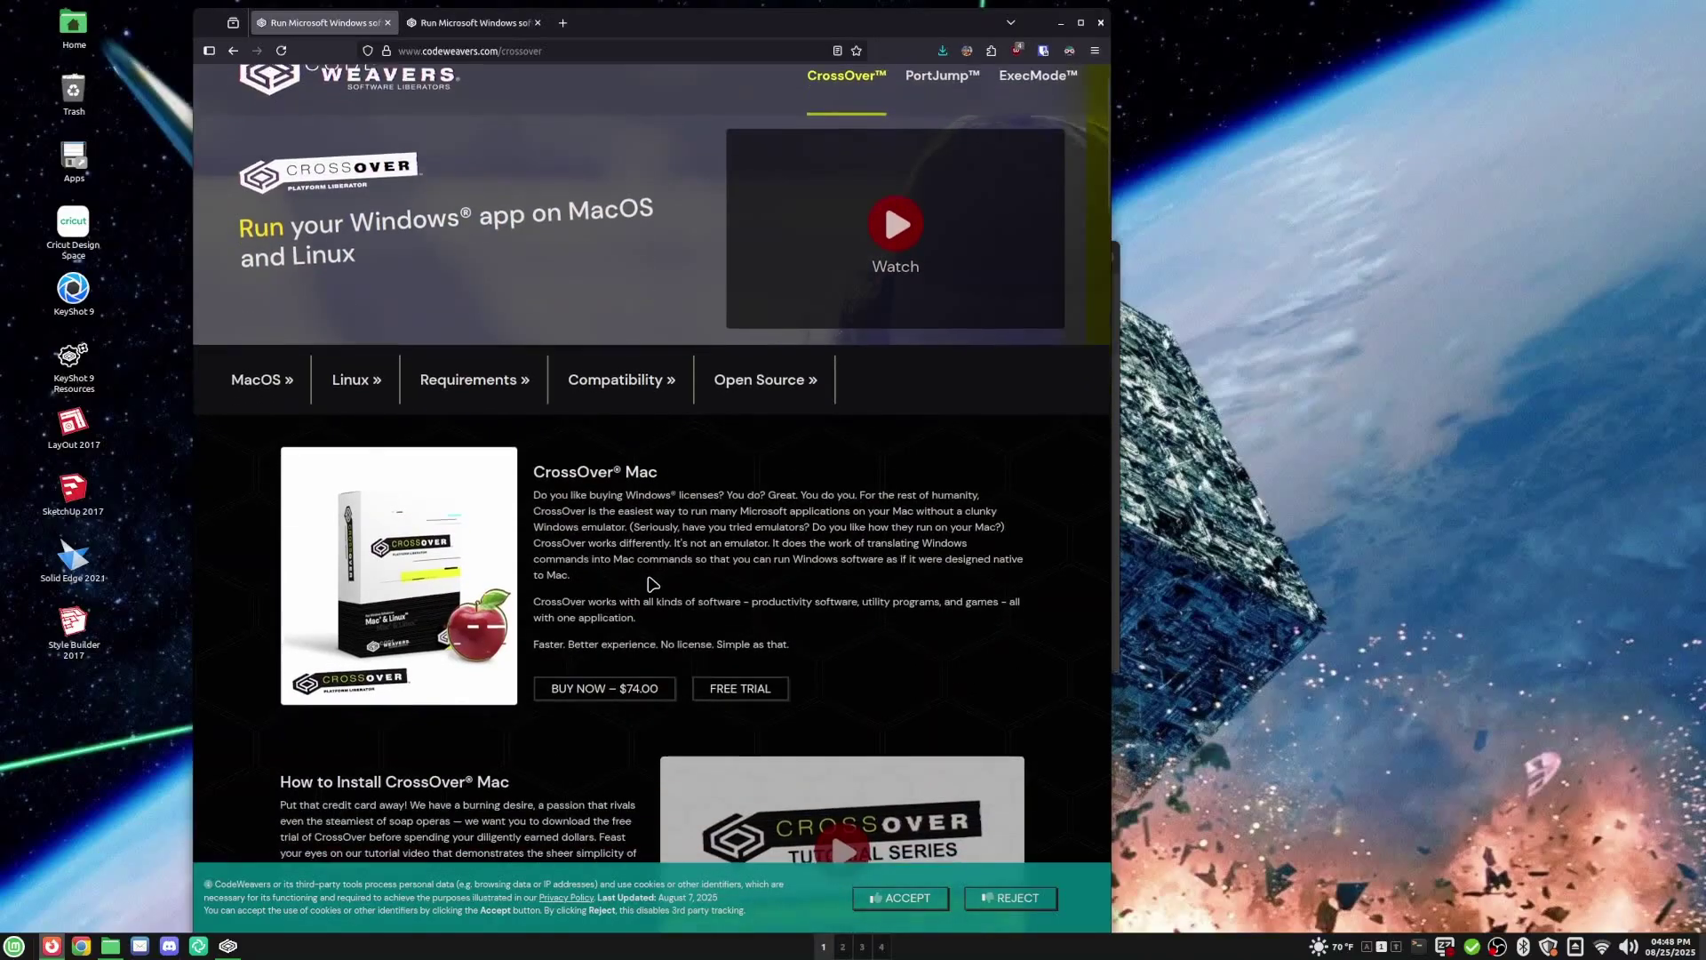
{"action": "scroll", "coordinate": [533, 533], "scroll_direction": "up", "scroll_amount": 3}
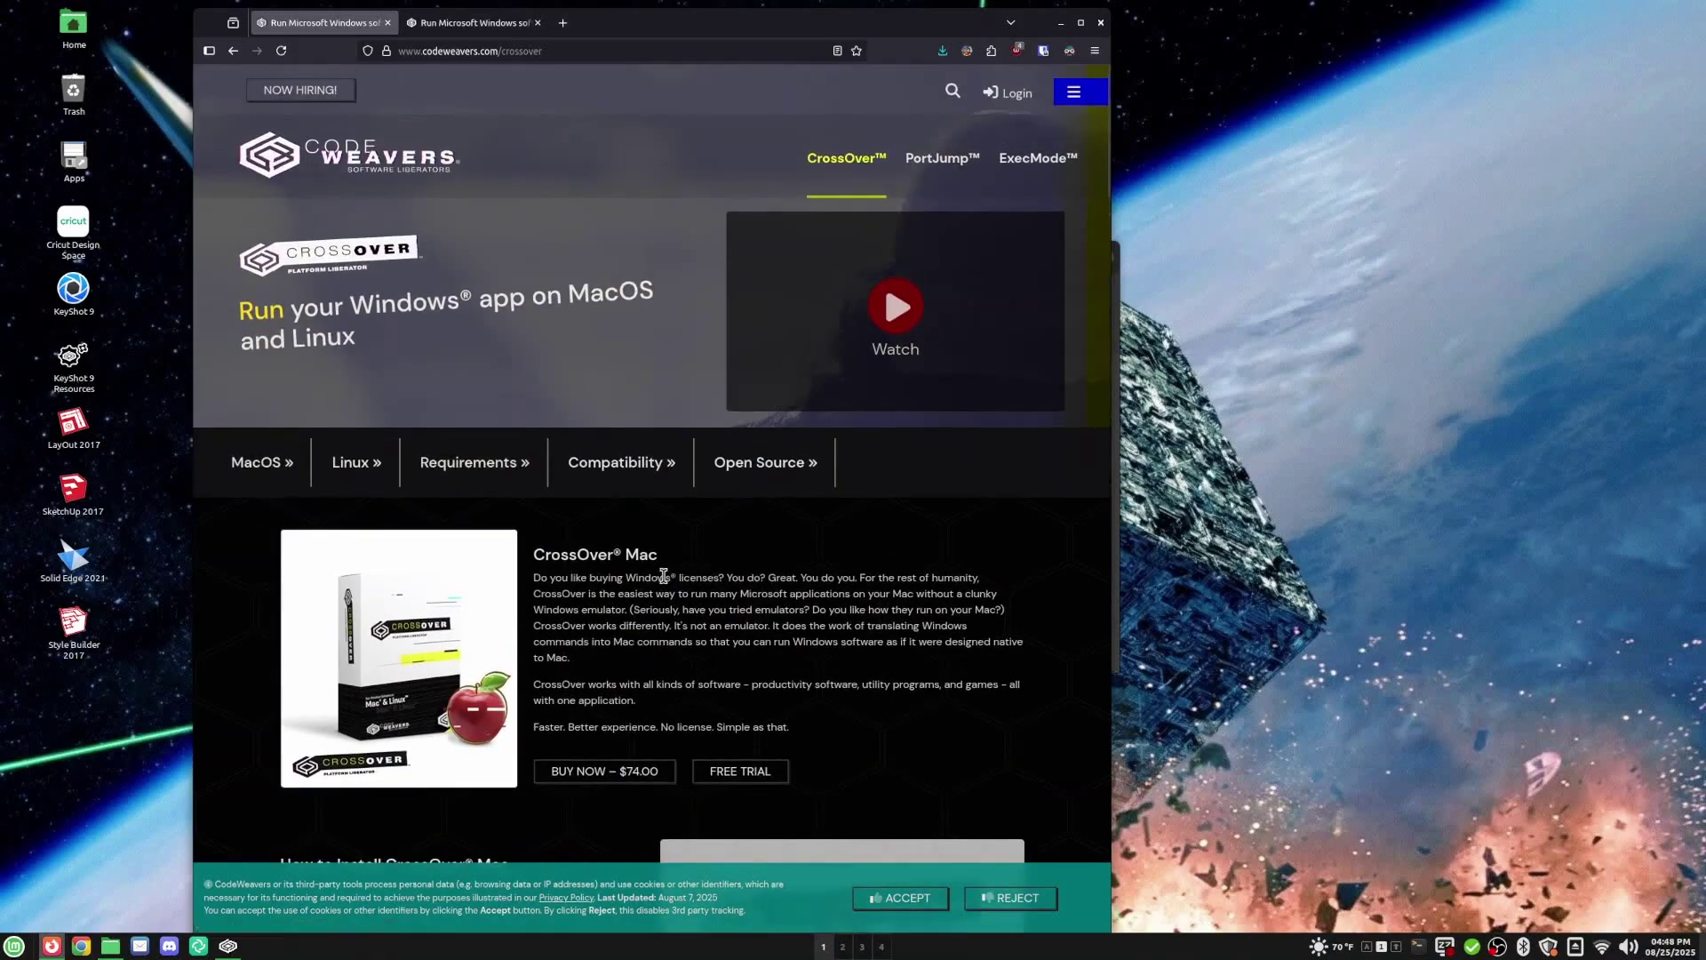
{"action": "scroll", "coordinate": [655, 569], "scroll_direction": "down", "scroll_amount": 2}
{"action": "scroll", "coordinate": [655, 568], "scroll_direction": "down", "scroll_amount": 2}
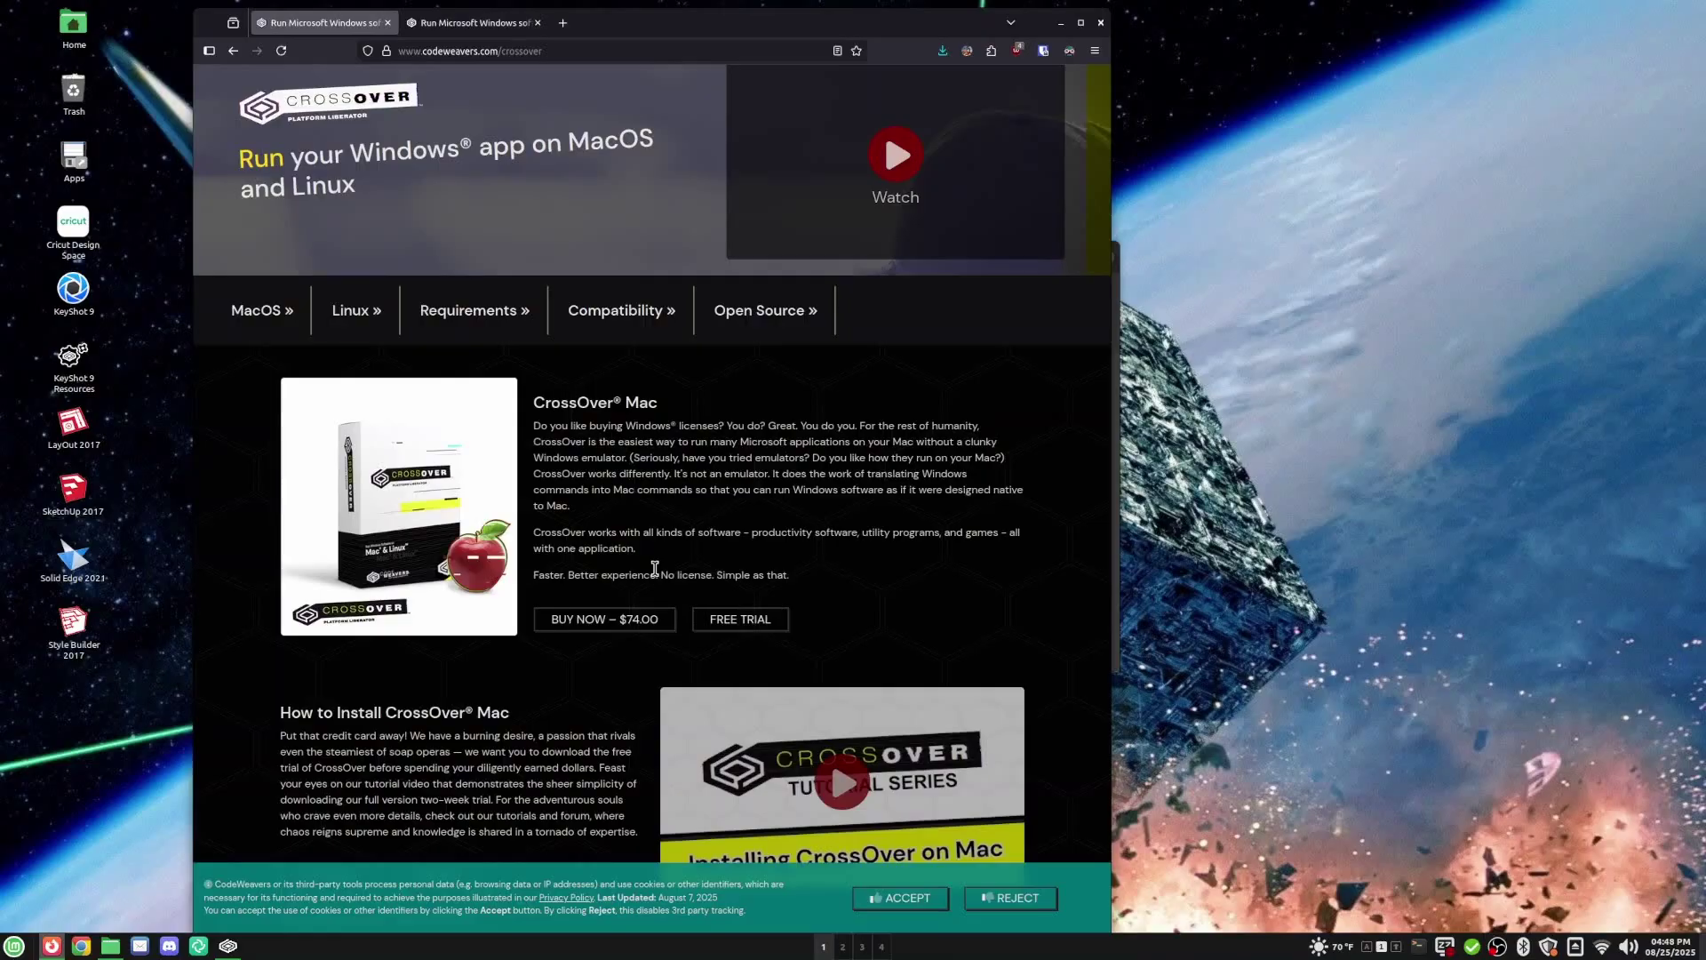
{"action": "left_click", "coordinate": [357, 325]}
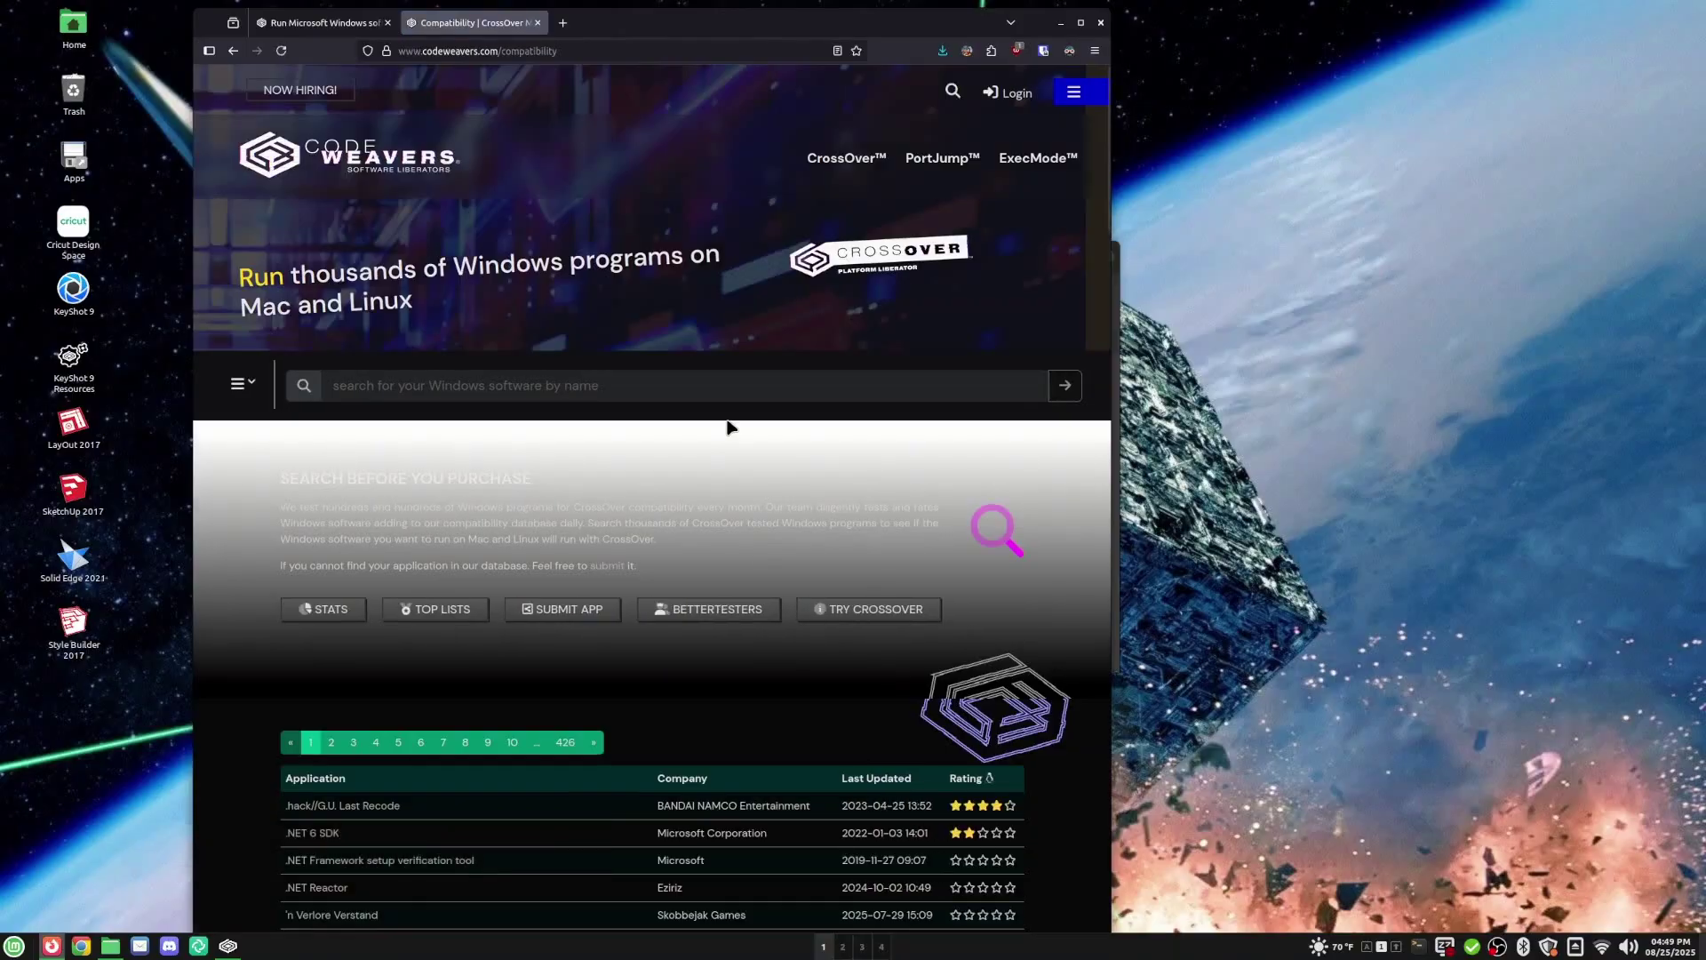
- Browse the application ratings listed in the CodeWeavers compatibility database
{"action": "scroll", "coordinate": [731, 425], "scroll_direction": "down", "scroll_amount": 3}
{"action": "scroll", "coordinate": [730, 425], "scroll_direction": "down", "scroll_amount": 8}
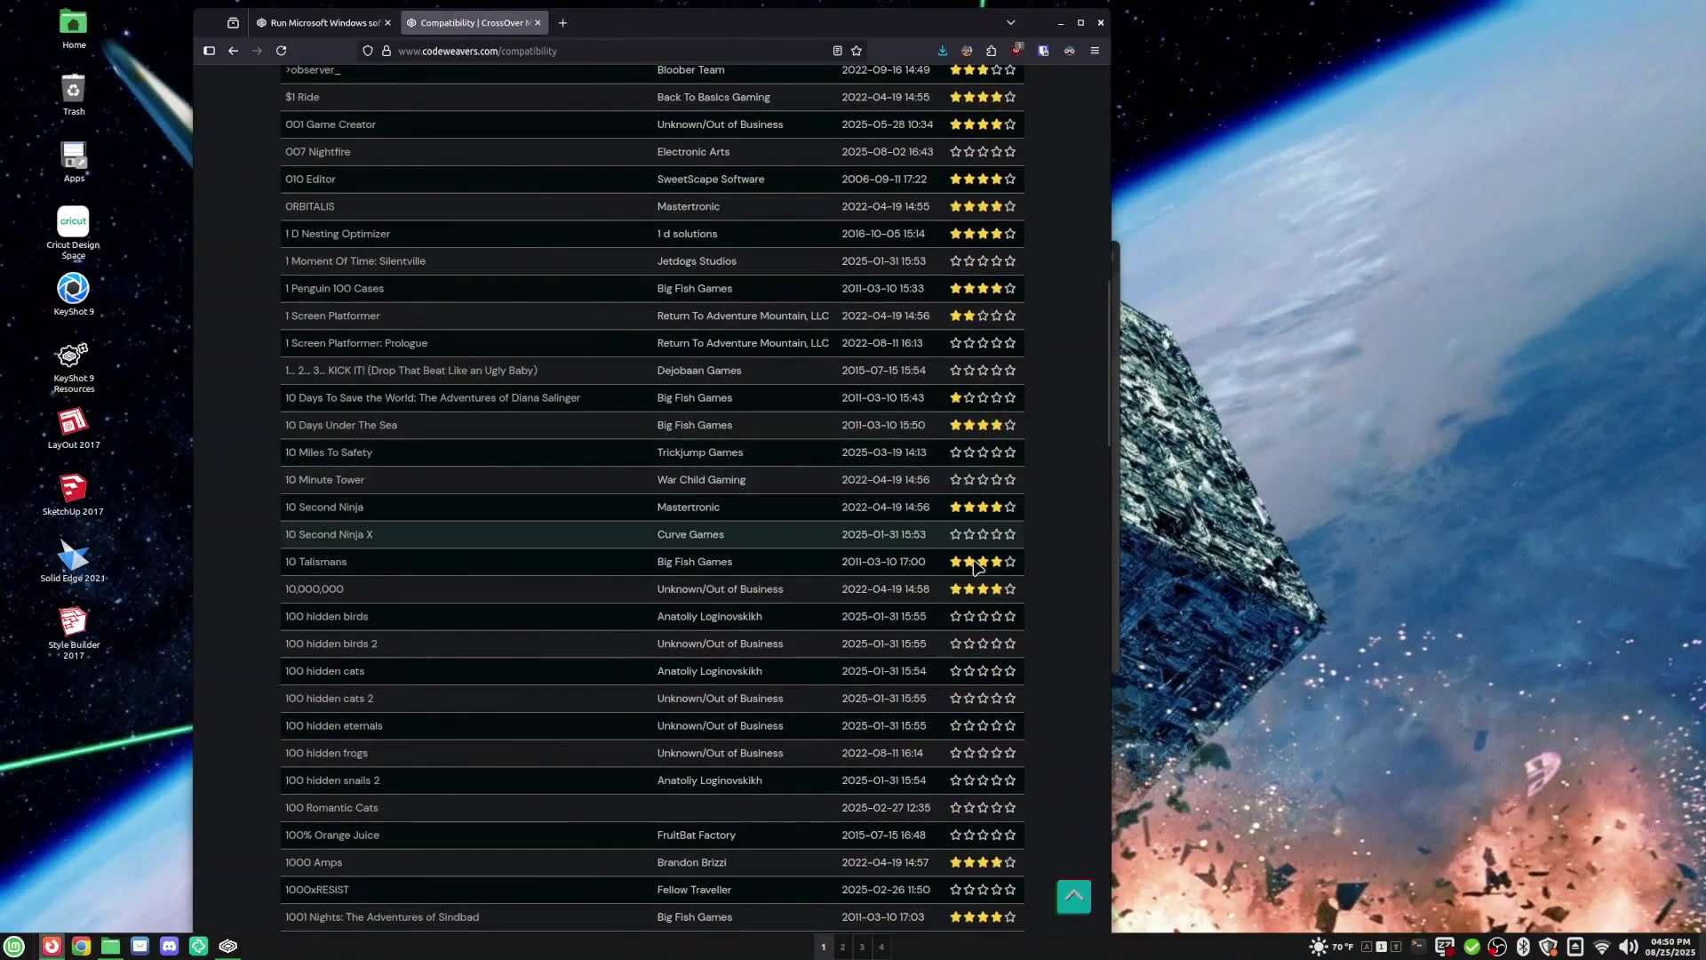
{"action": "scroll", "coordinate": [695, 604], "scroll_direction": "up", "scroll_amount": 5}
{"action": "scroll", "coordinate": [696, 605], "scroll_direction": "up", "scroll_amount": 3}
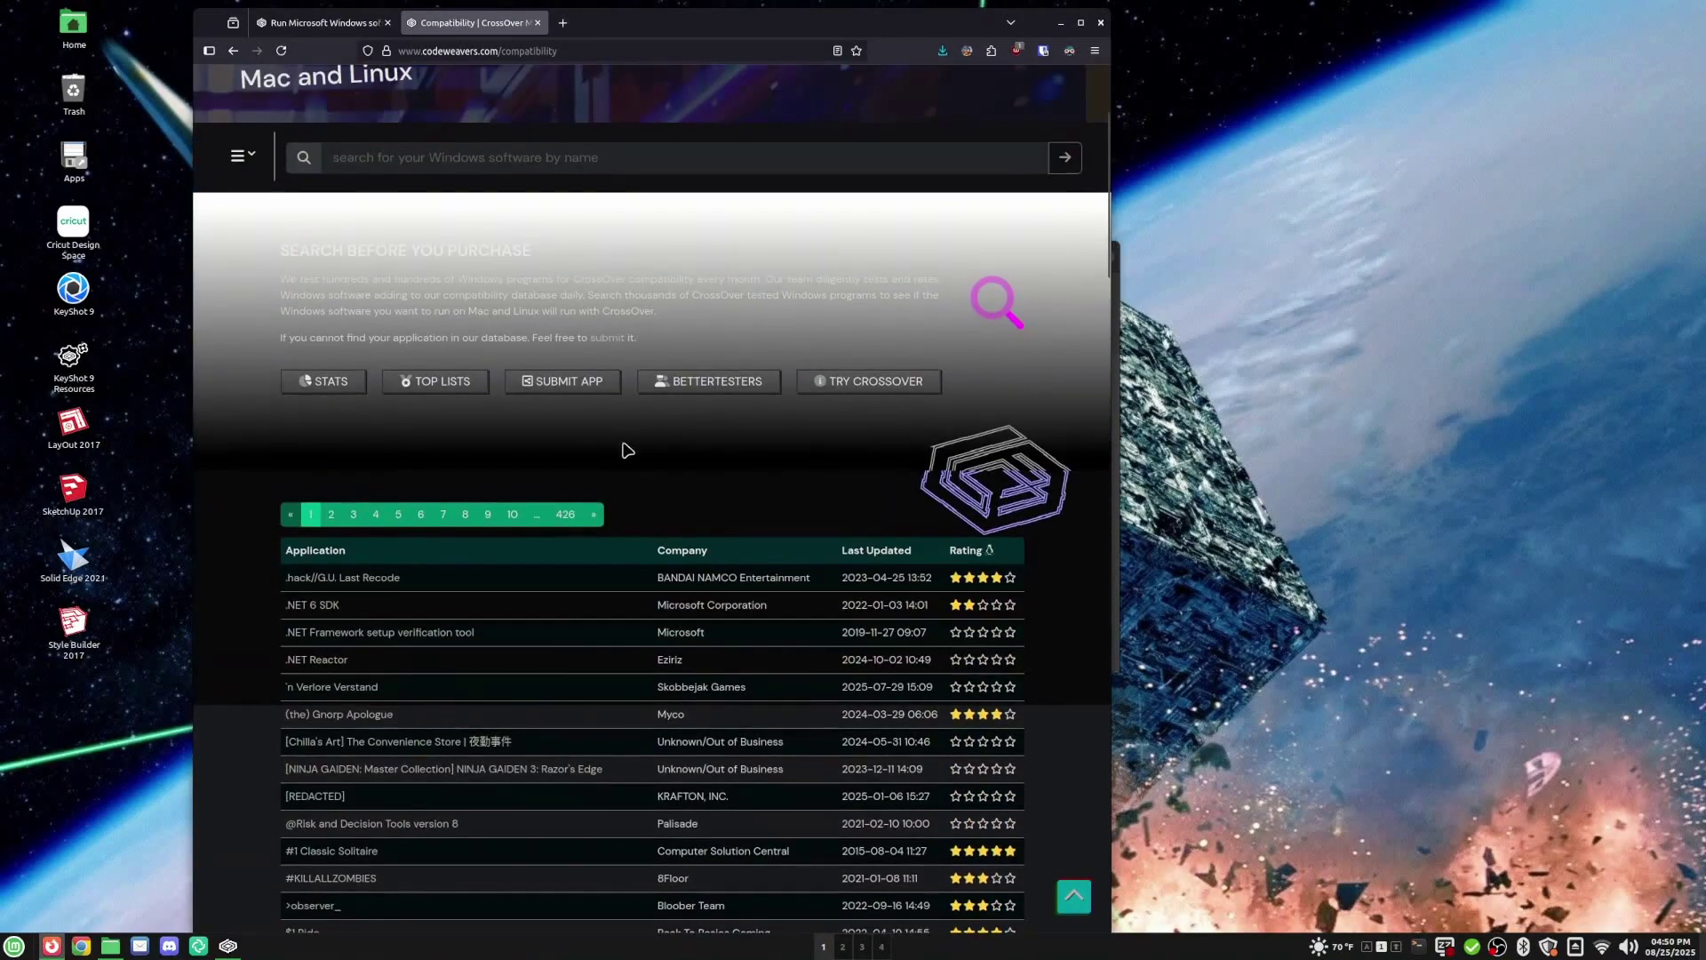
- Search the compatibility database for "microsoft office" and look through the ratings of the different versions
{"action": "left_click", "coordinate": [534, 169]}
{"action": "type", "text": "micr"}
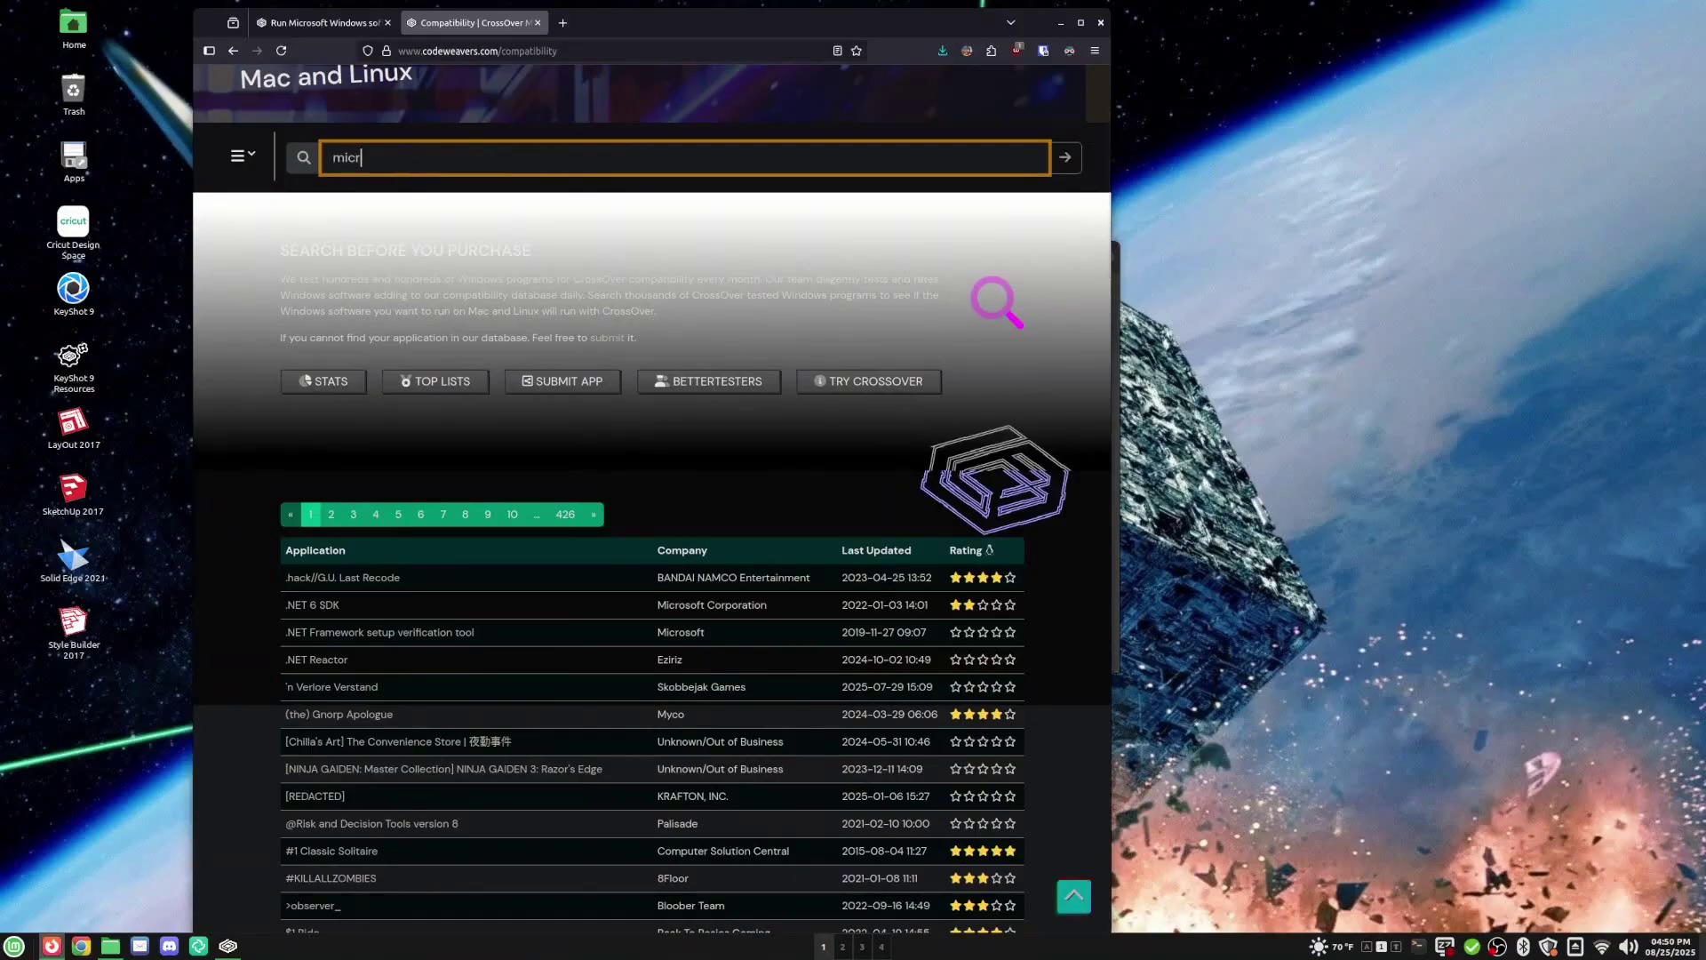
{"action": "type", "text": "osoft office"}
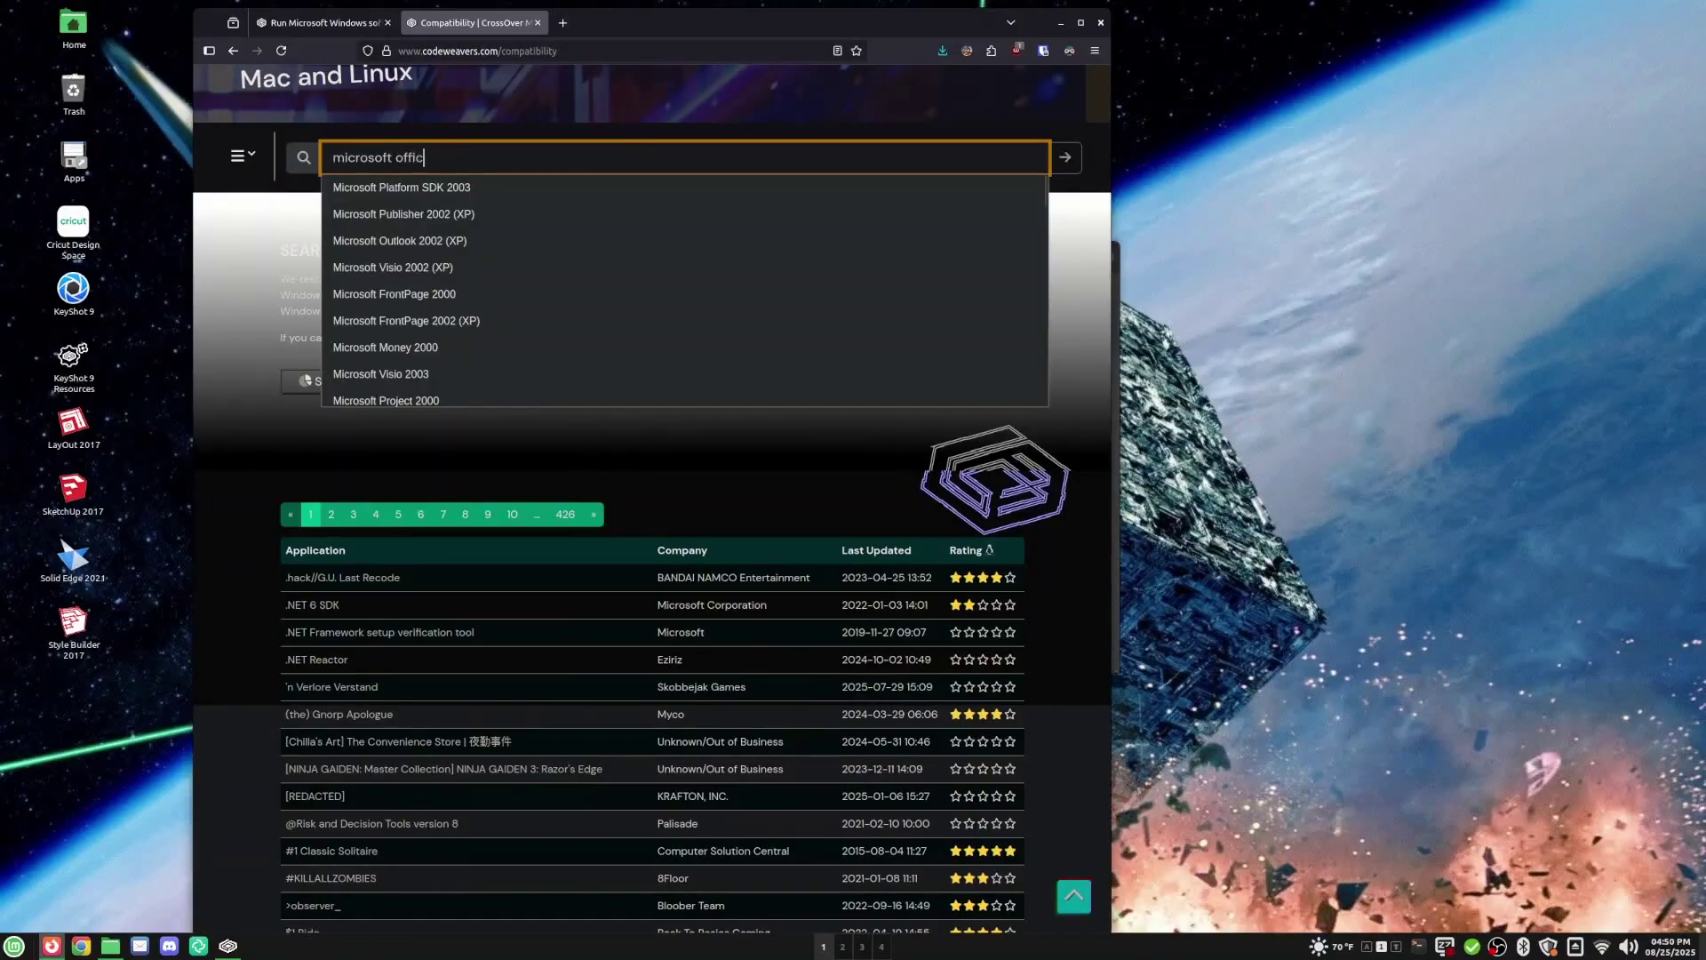
{"action": "key", "text": "Return"}
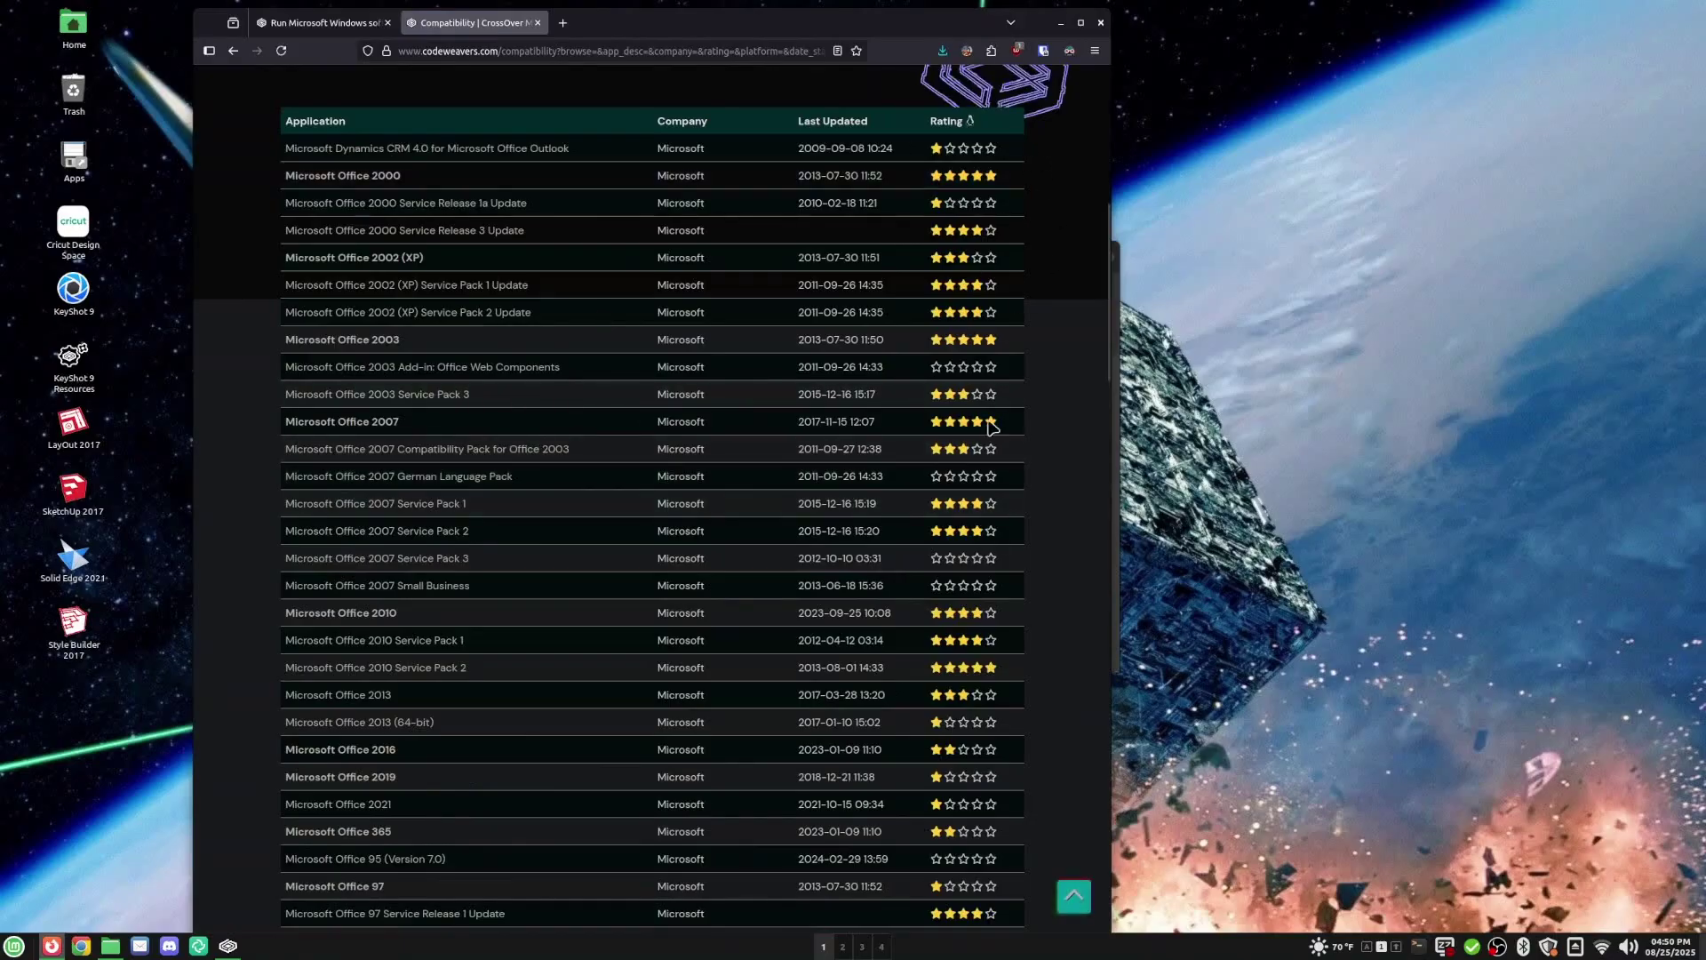
{"action": "scroll", "coordinate": [583, 296], "scroll_direction": "down", "scroll_amount": 5}
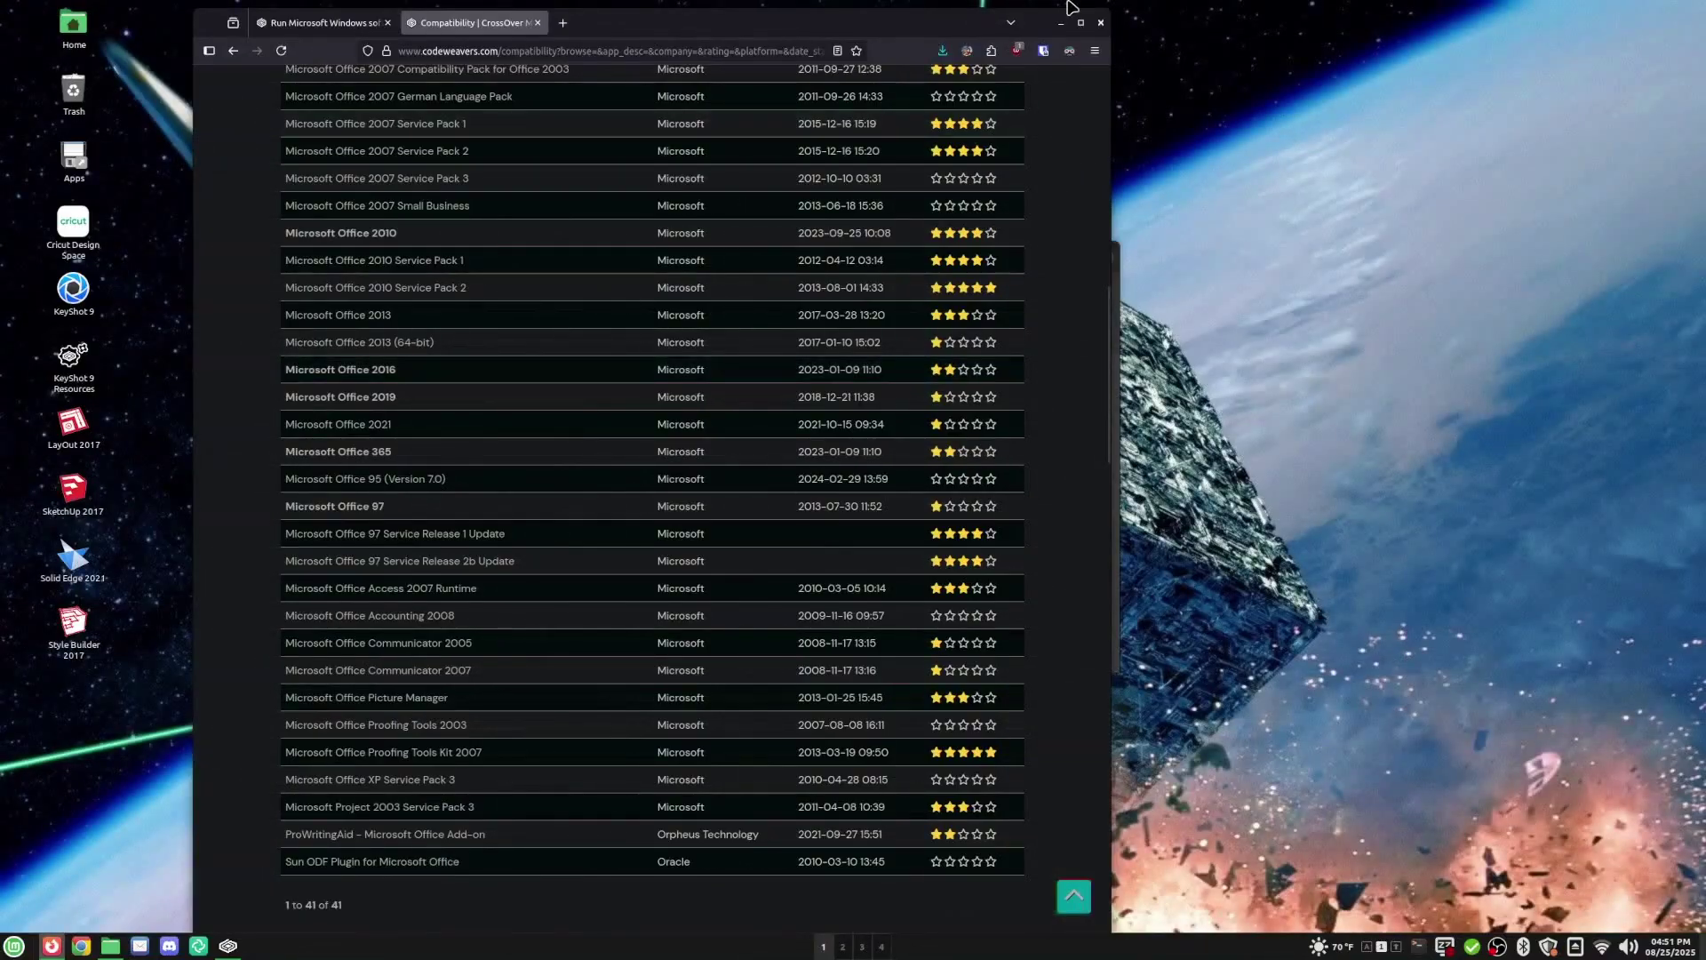
- Open the CrossOver Linux free trial form and review the platform and distribution choices, leaving "Ubuntu, Mint, or other Debian based Linux" selected
{"action": "left_click", "coordinate": [329, 25]}
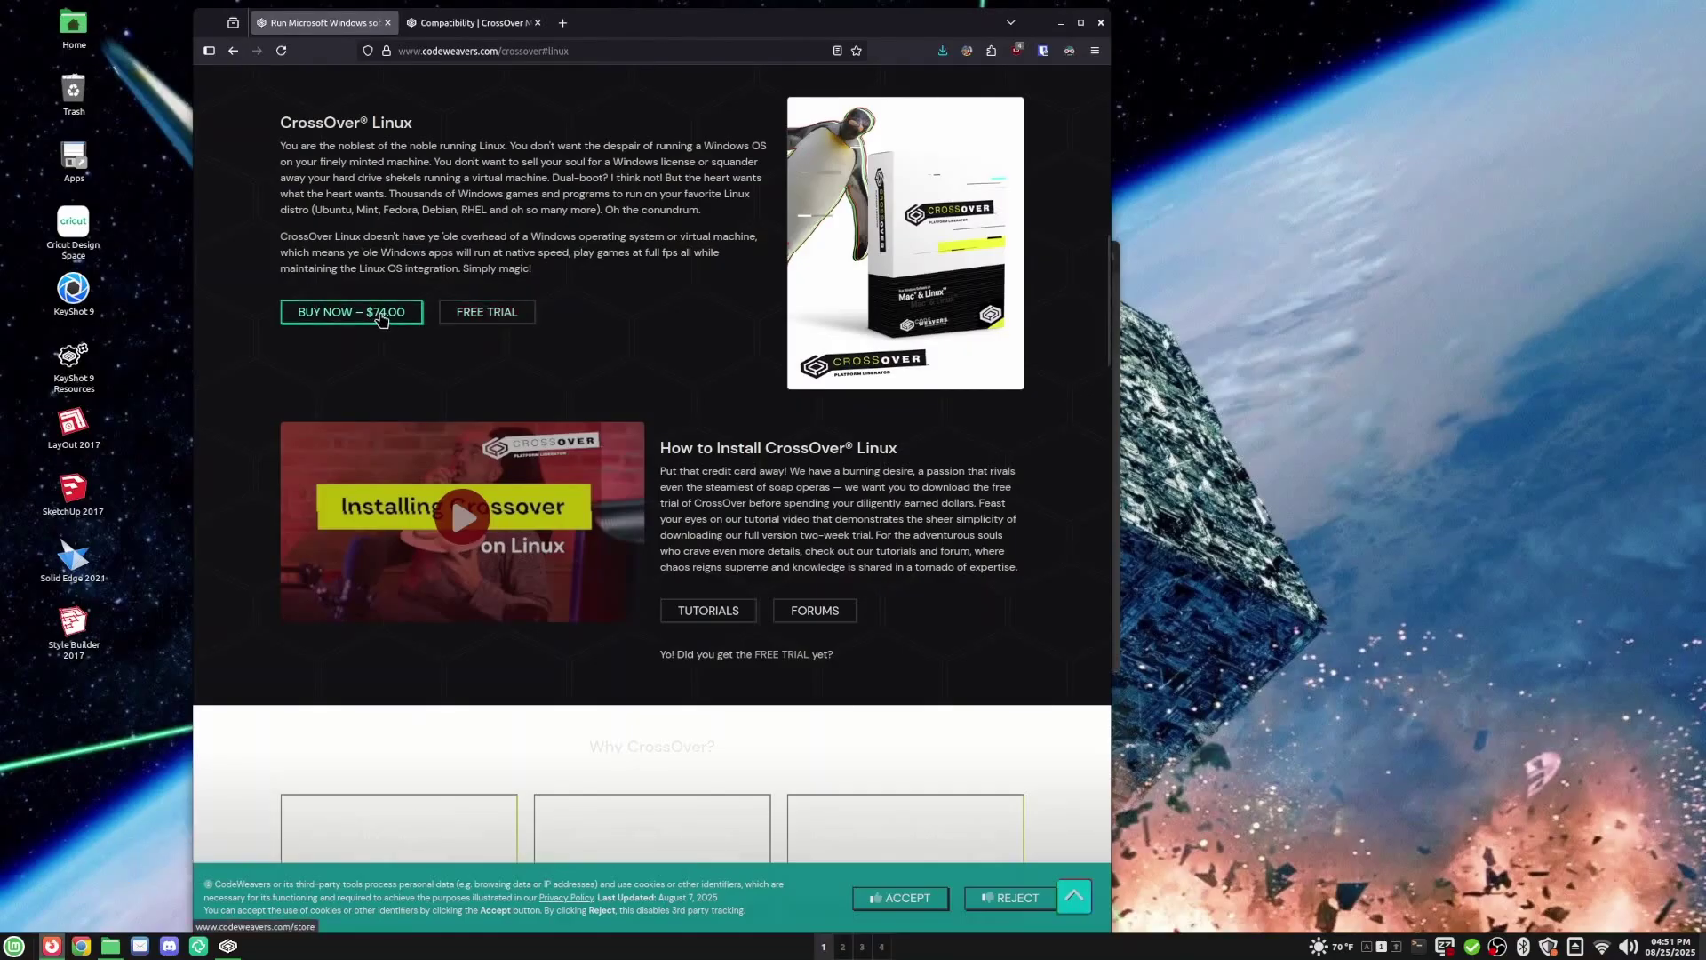
{"action": "left_click", "coordinate": [469, 317]}
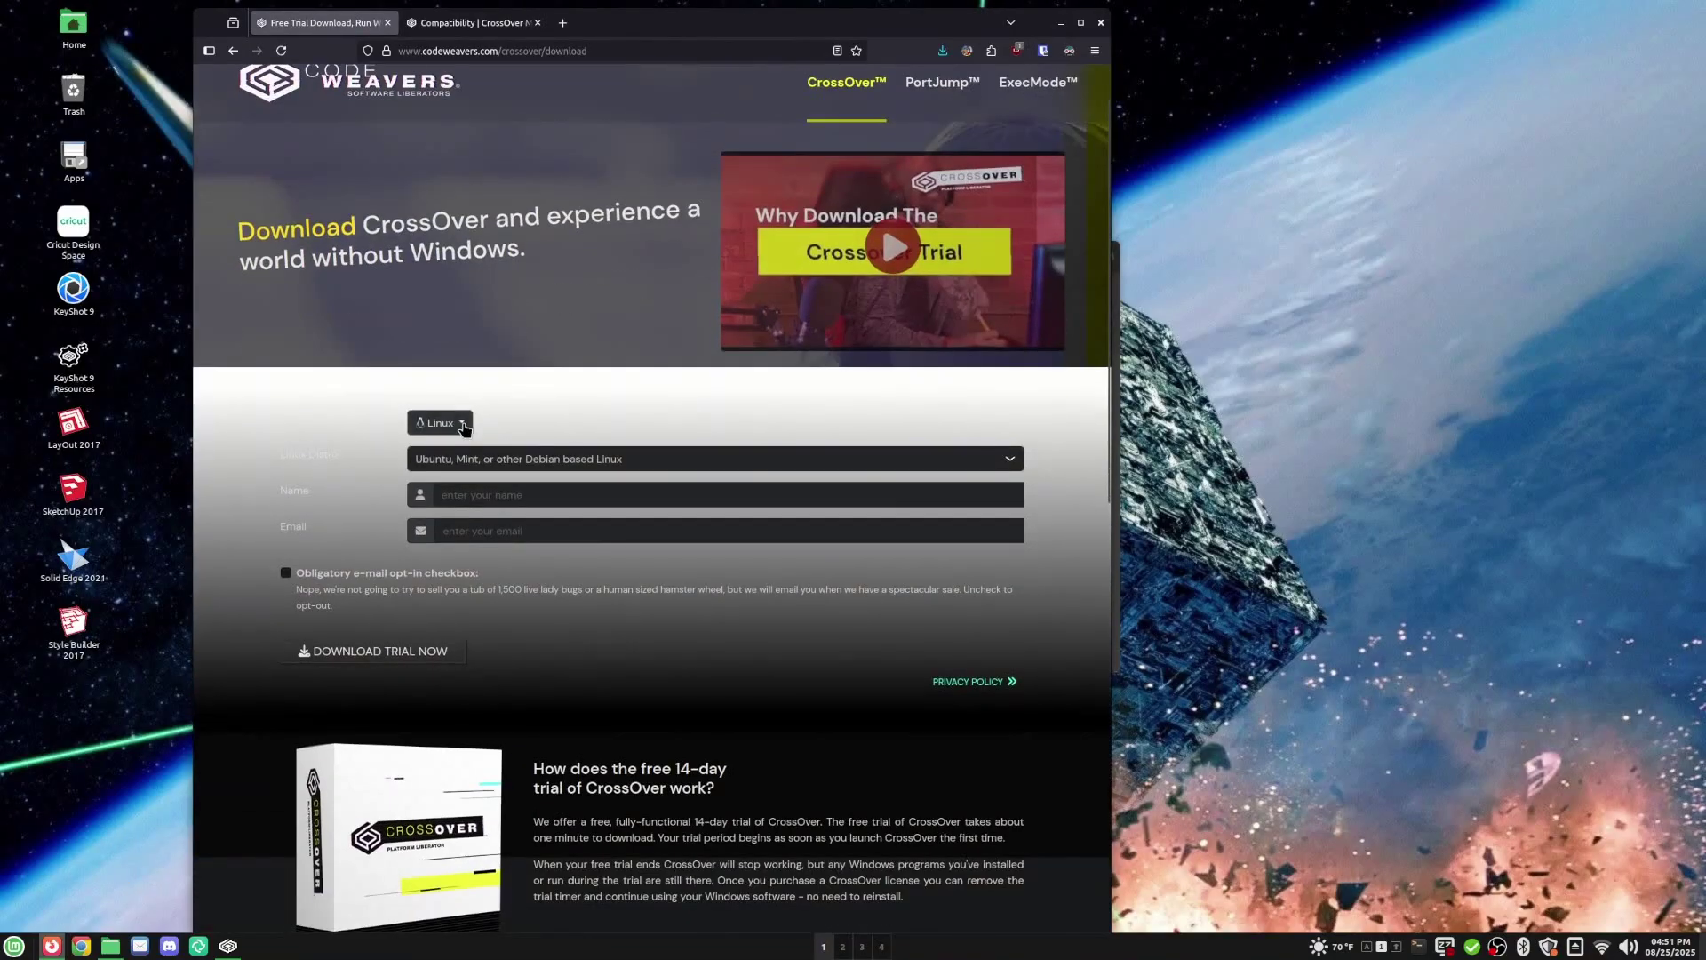
{"action": "left_click", "coordinate": [458, 425]}
{"action": "left_click", "coordinate": [647, 434]}
{"action": "left_click", "coordinate": [631, 460]}
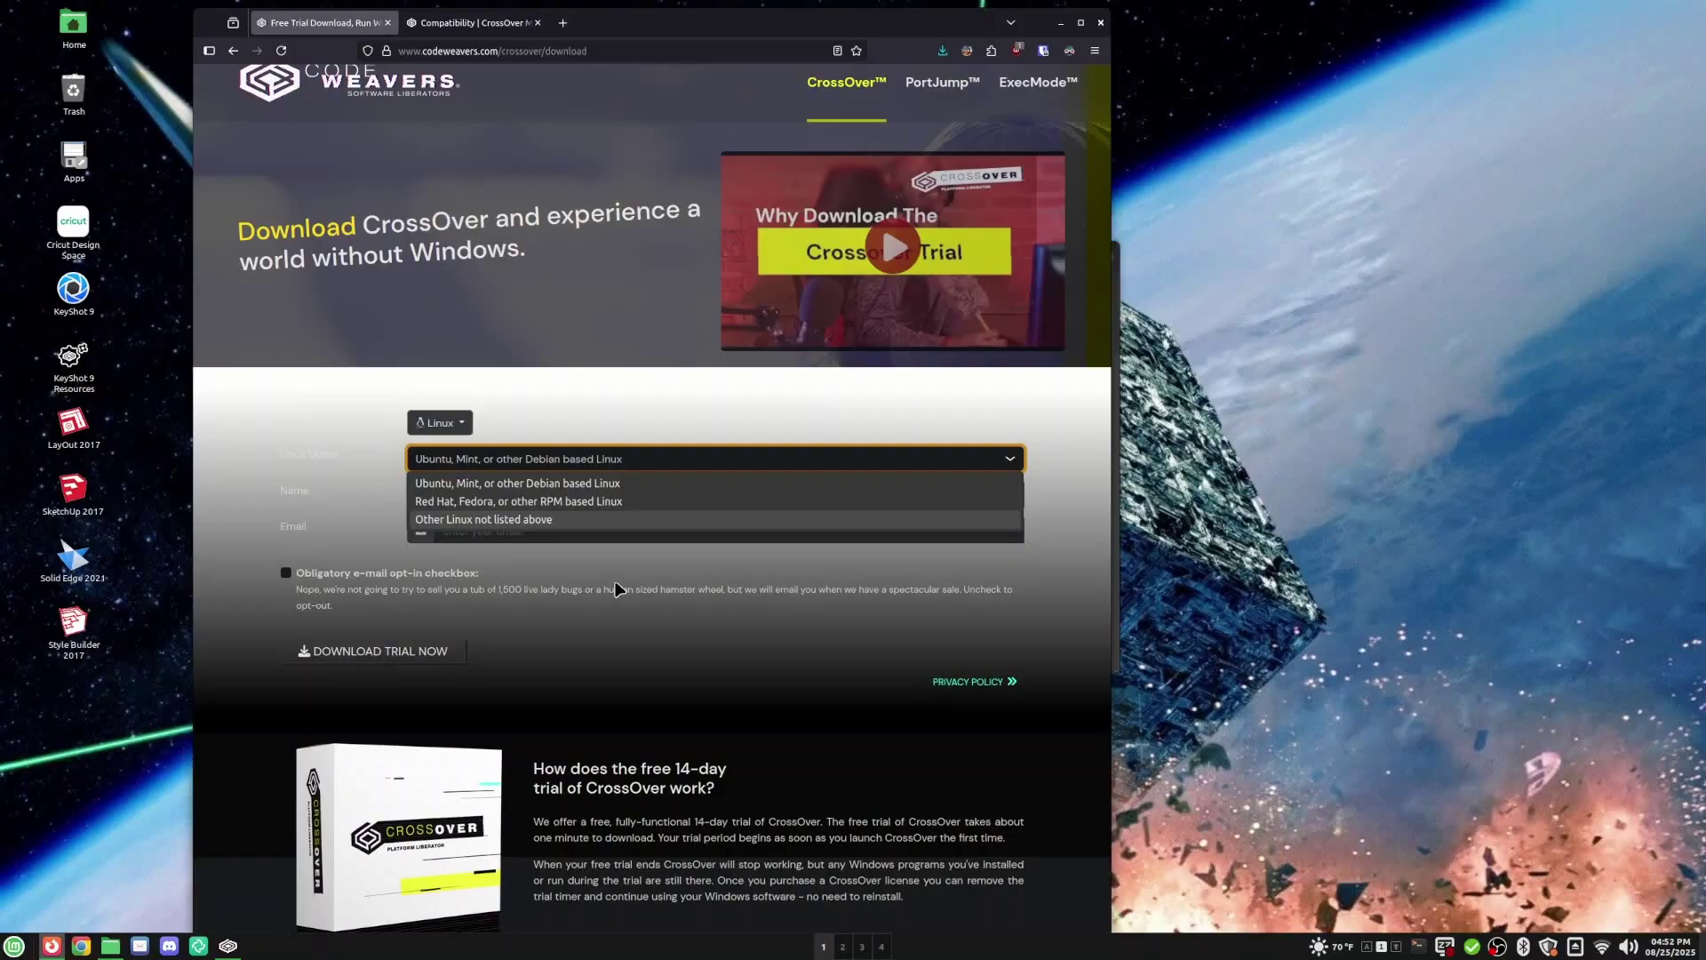
{"action": "left_click", "coordinate": [658, 709]}
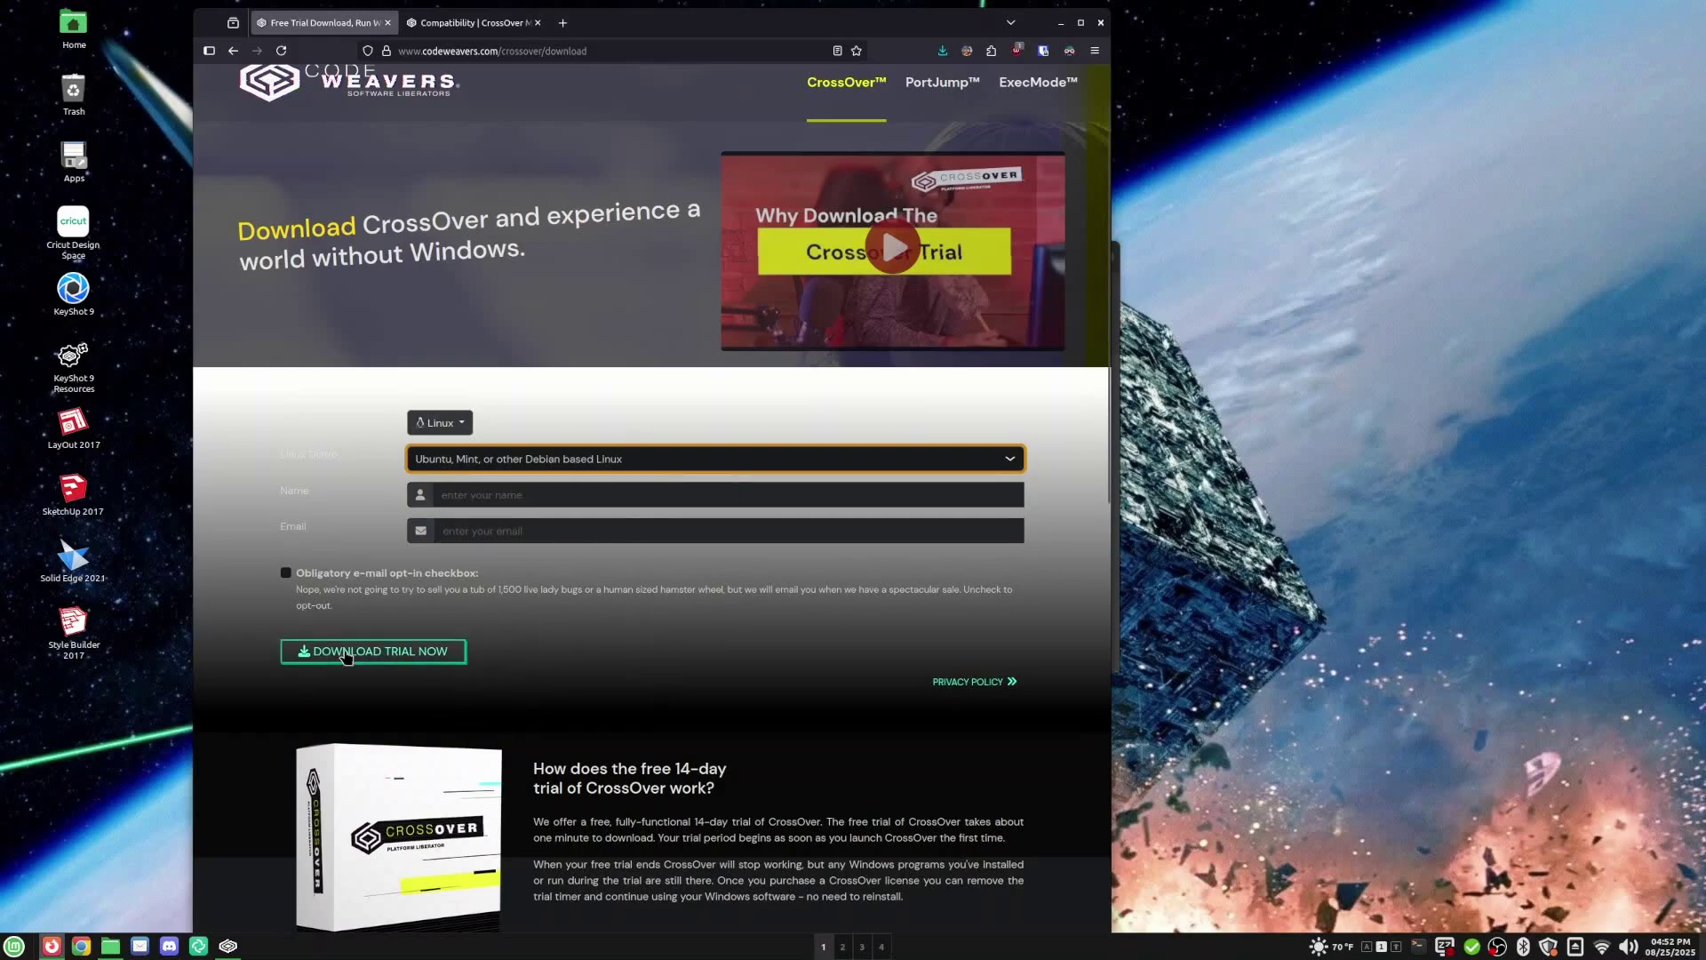
- Try to download the CrossOver trial with the name and email left blank, and check the browser's recent downloads
{"action": "left_click", "coordinate": [419, 659]}
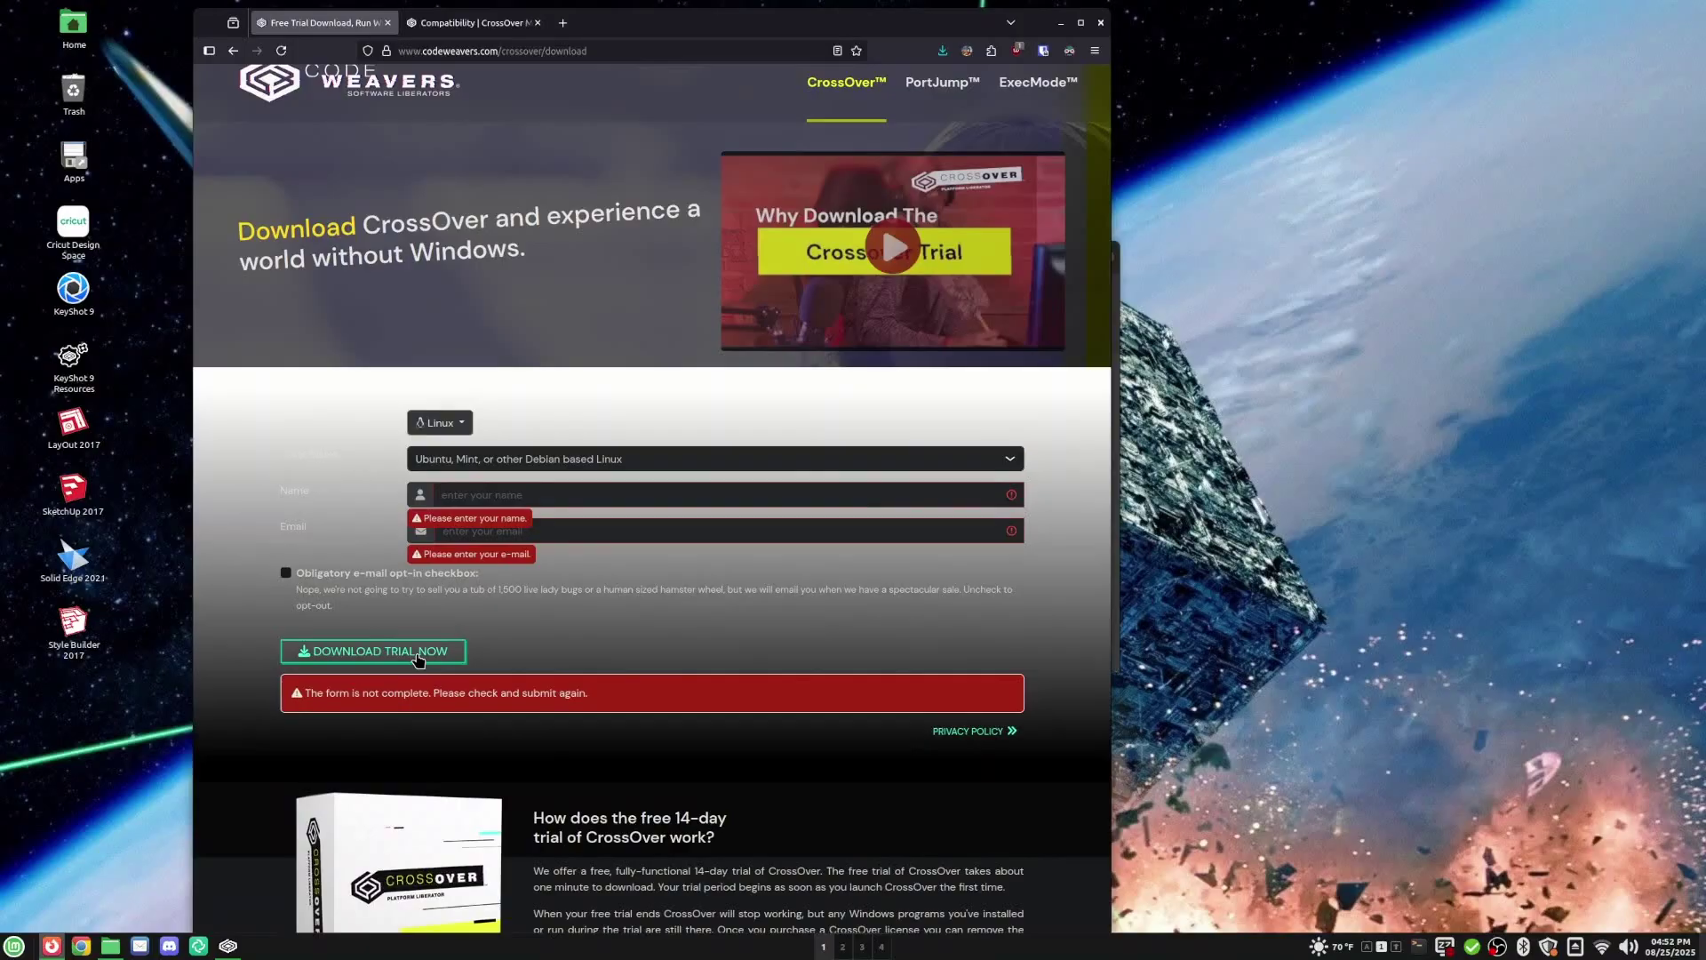
{"action": "left_click", "coordinate": [946, 52]}
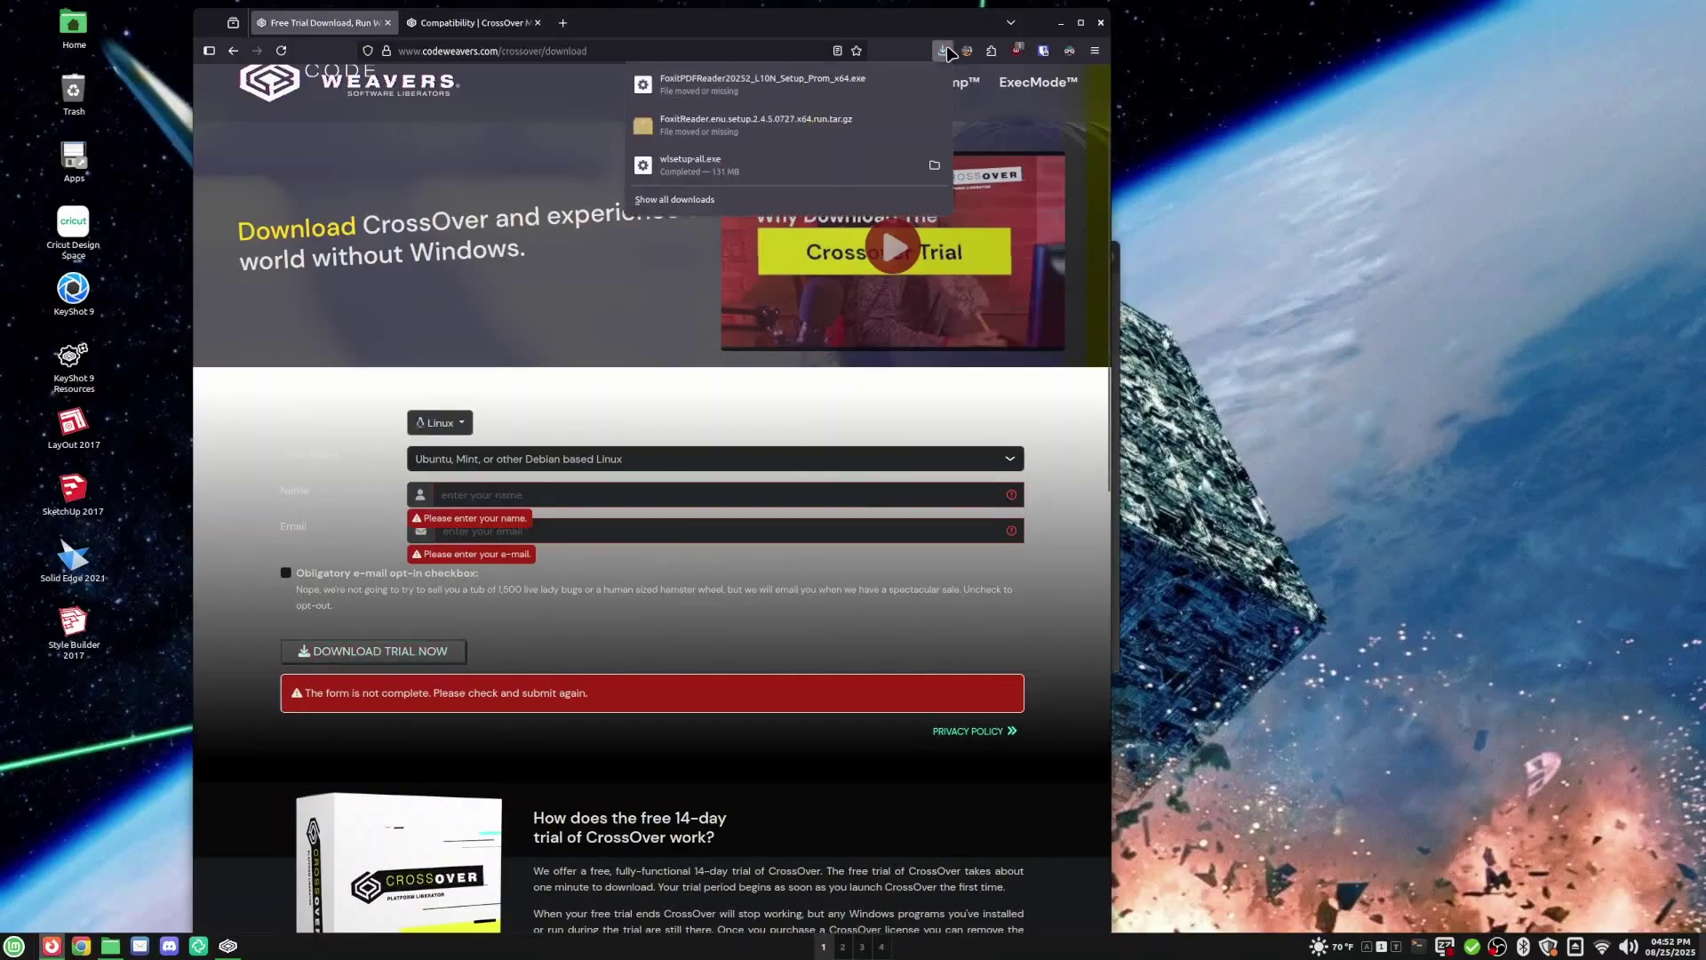
{"action": "left_click", "coordinate": [766, 442]}
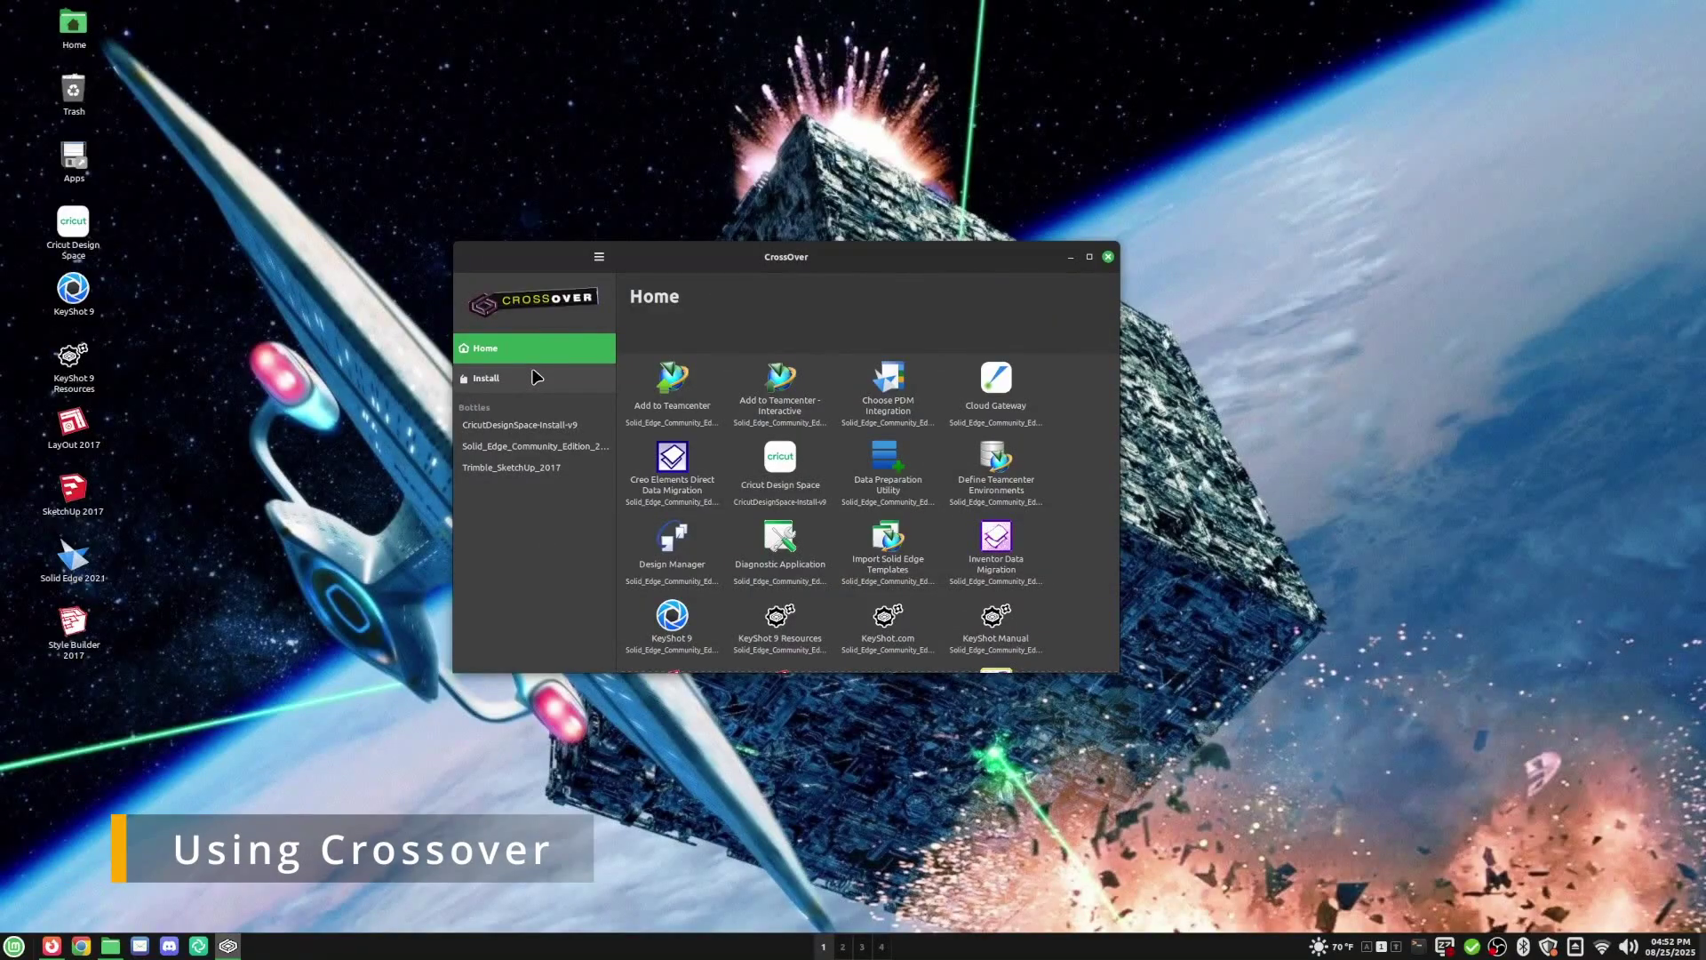
- Switch to CrossOver and look over its Windows application install page and the installed applications on the Home page
{"action": "left_click", "coordinate": [523, 386]}
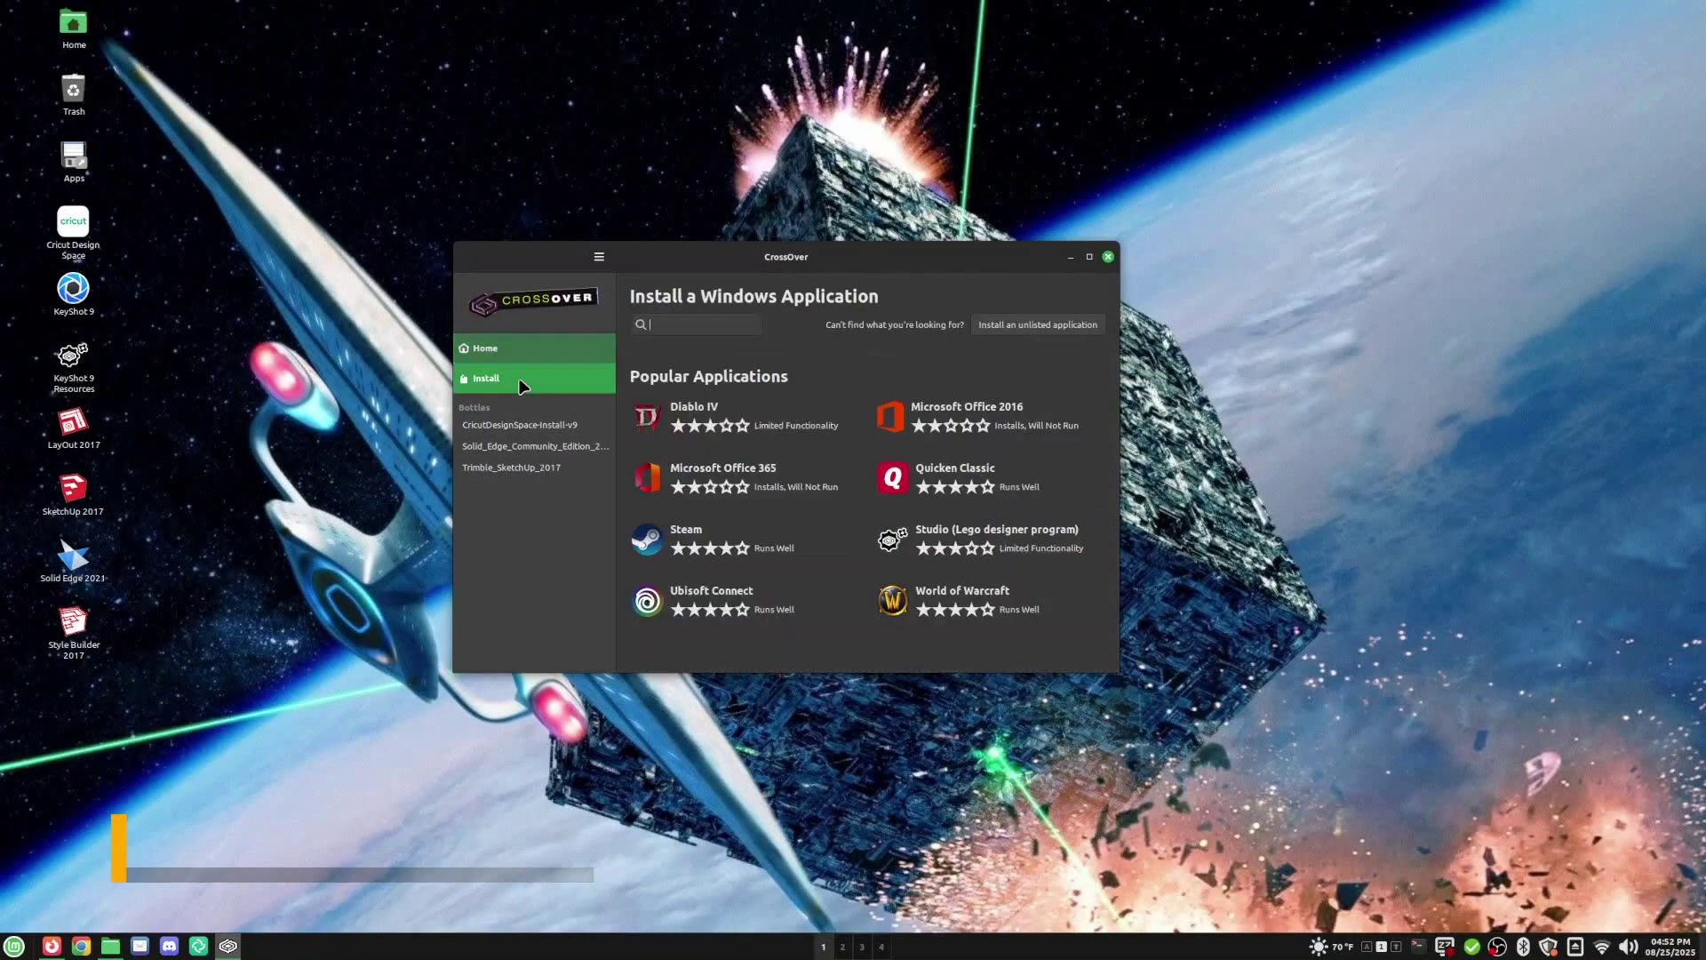
{"action": "left_click", "coordinate": [534, 347]}
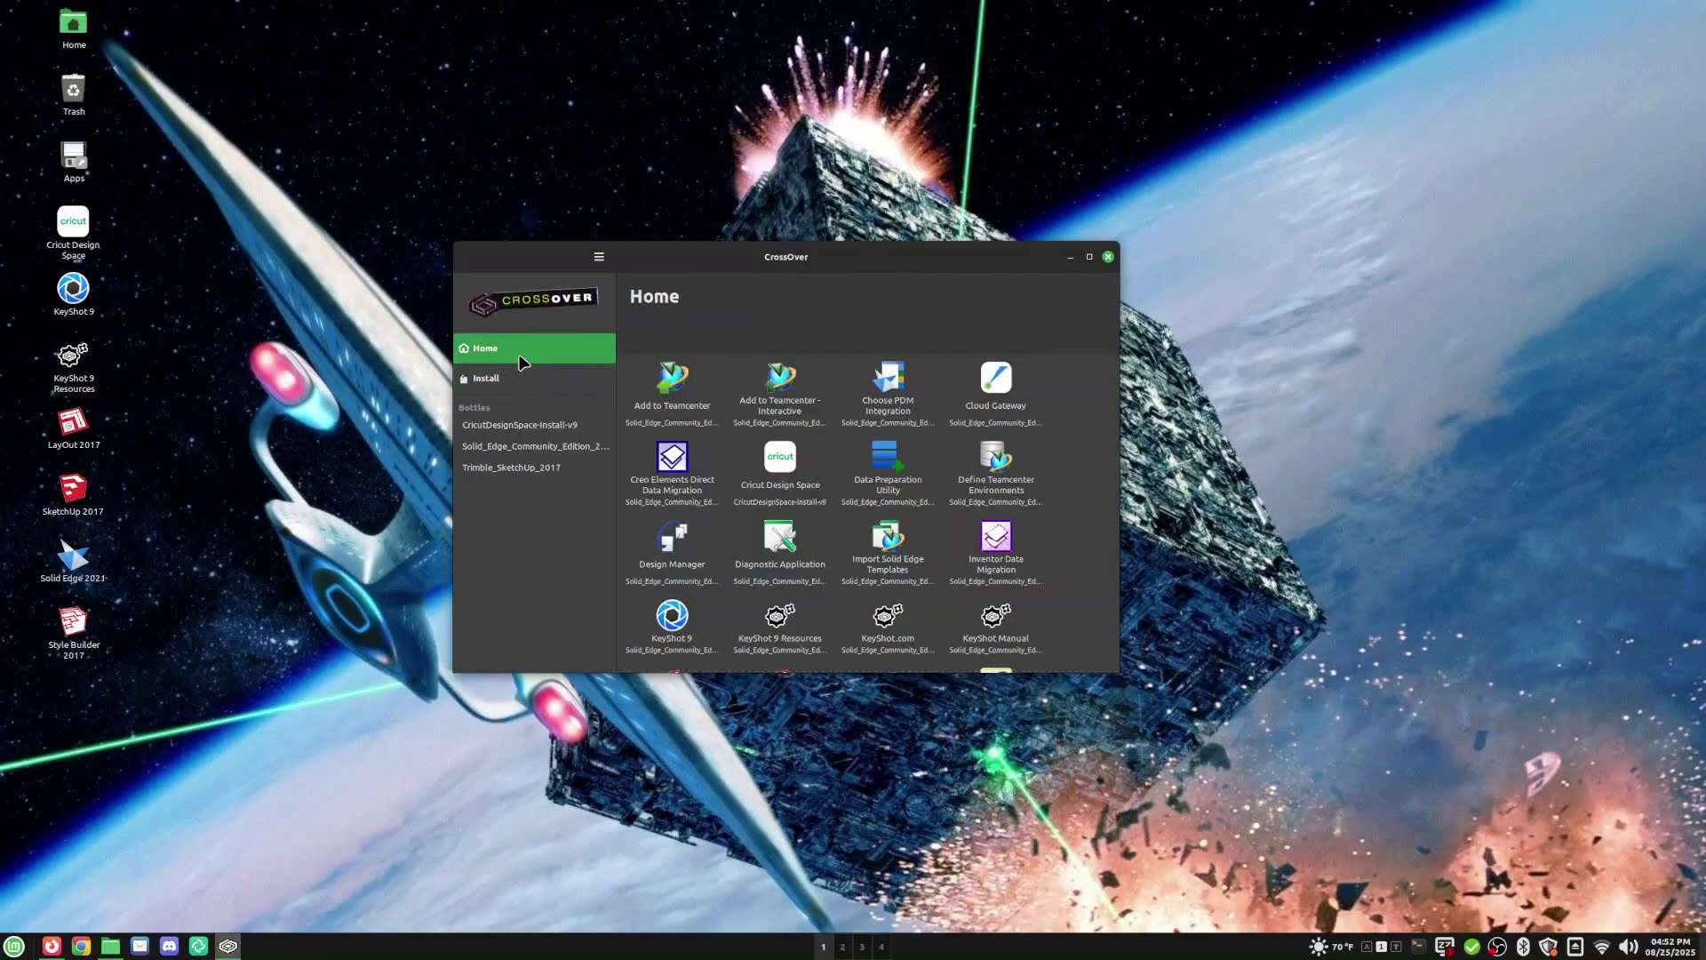
{"action": "scroll", "coordinate": [878, 463], "scroll_direction": "down", "scroll_amount": 3}
{"action": "scroll", "coordinate": [878, 466], "scroll_direction": "up", "scroll_amount": 3}
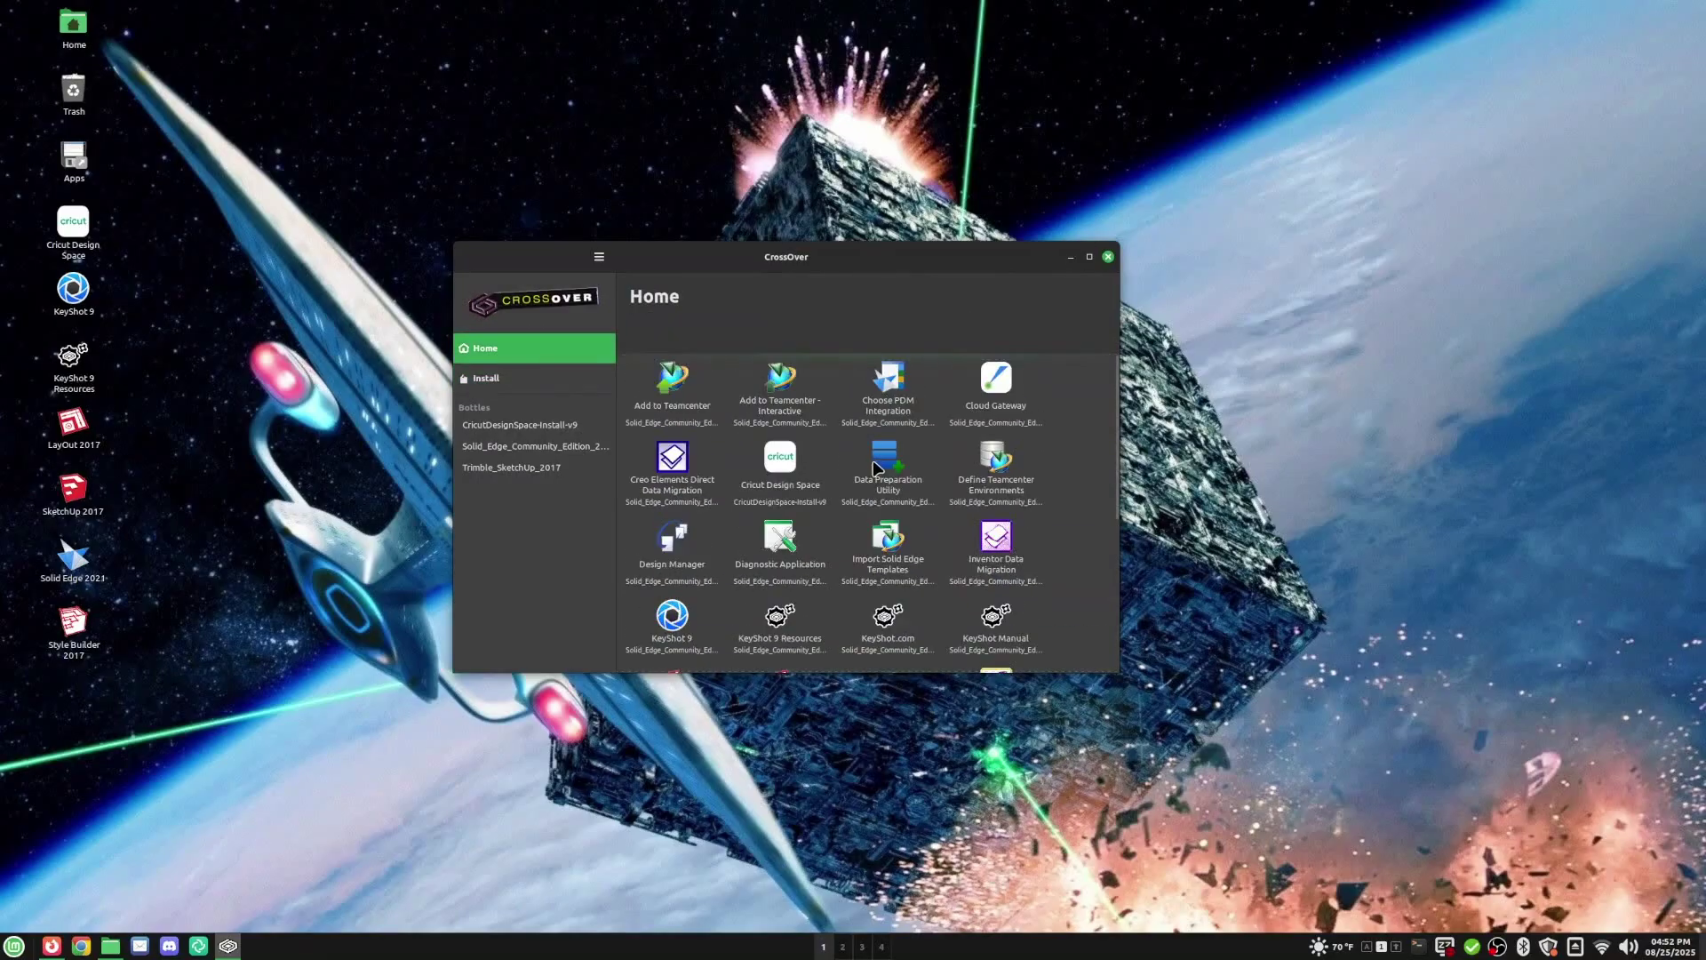
- Look through the Solid Edge and Trimble_SketchUp_2017 bottles, ending on the CricutDesignSpace-Install-v9 bottle
{"action": "left_click", "coordinate": [507, 425]}
{"action": "left_click", "coordinate": [501, 445]}
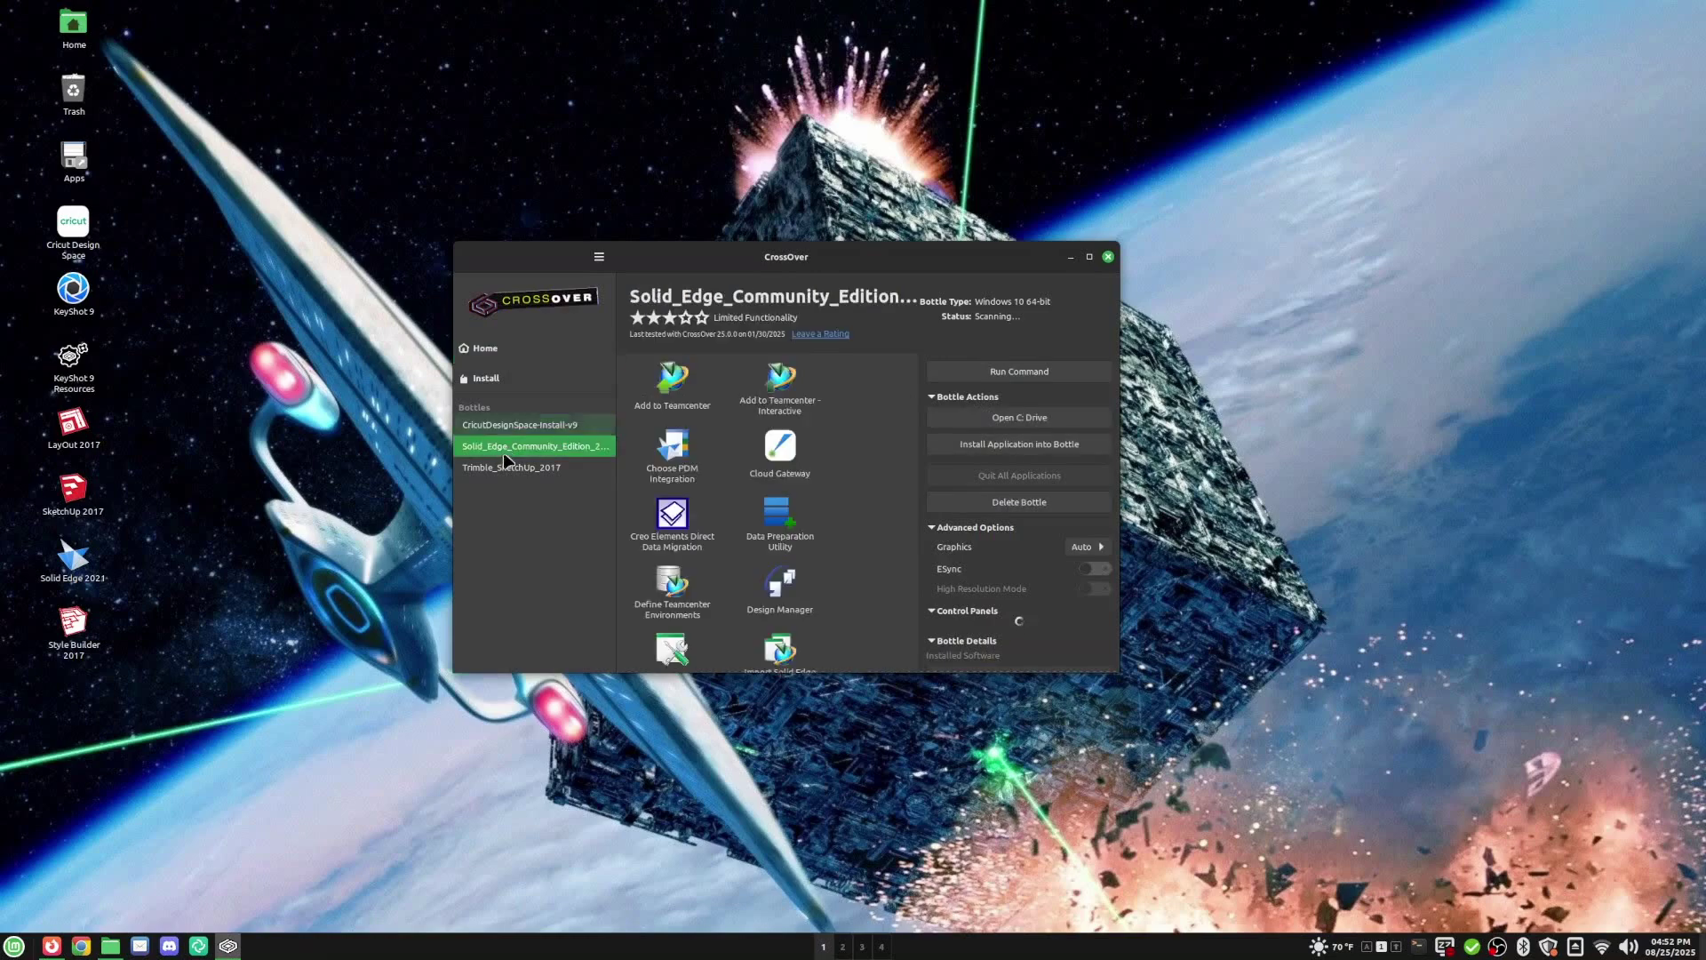
{"action": "left_click", "coordinate": [509, 466]}
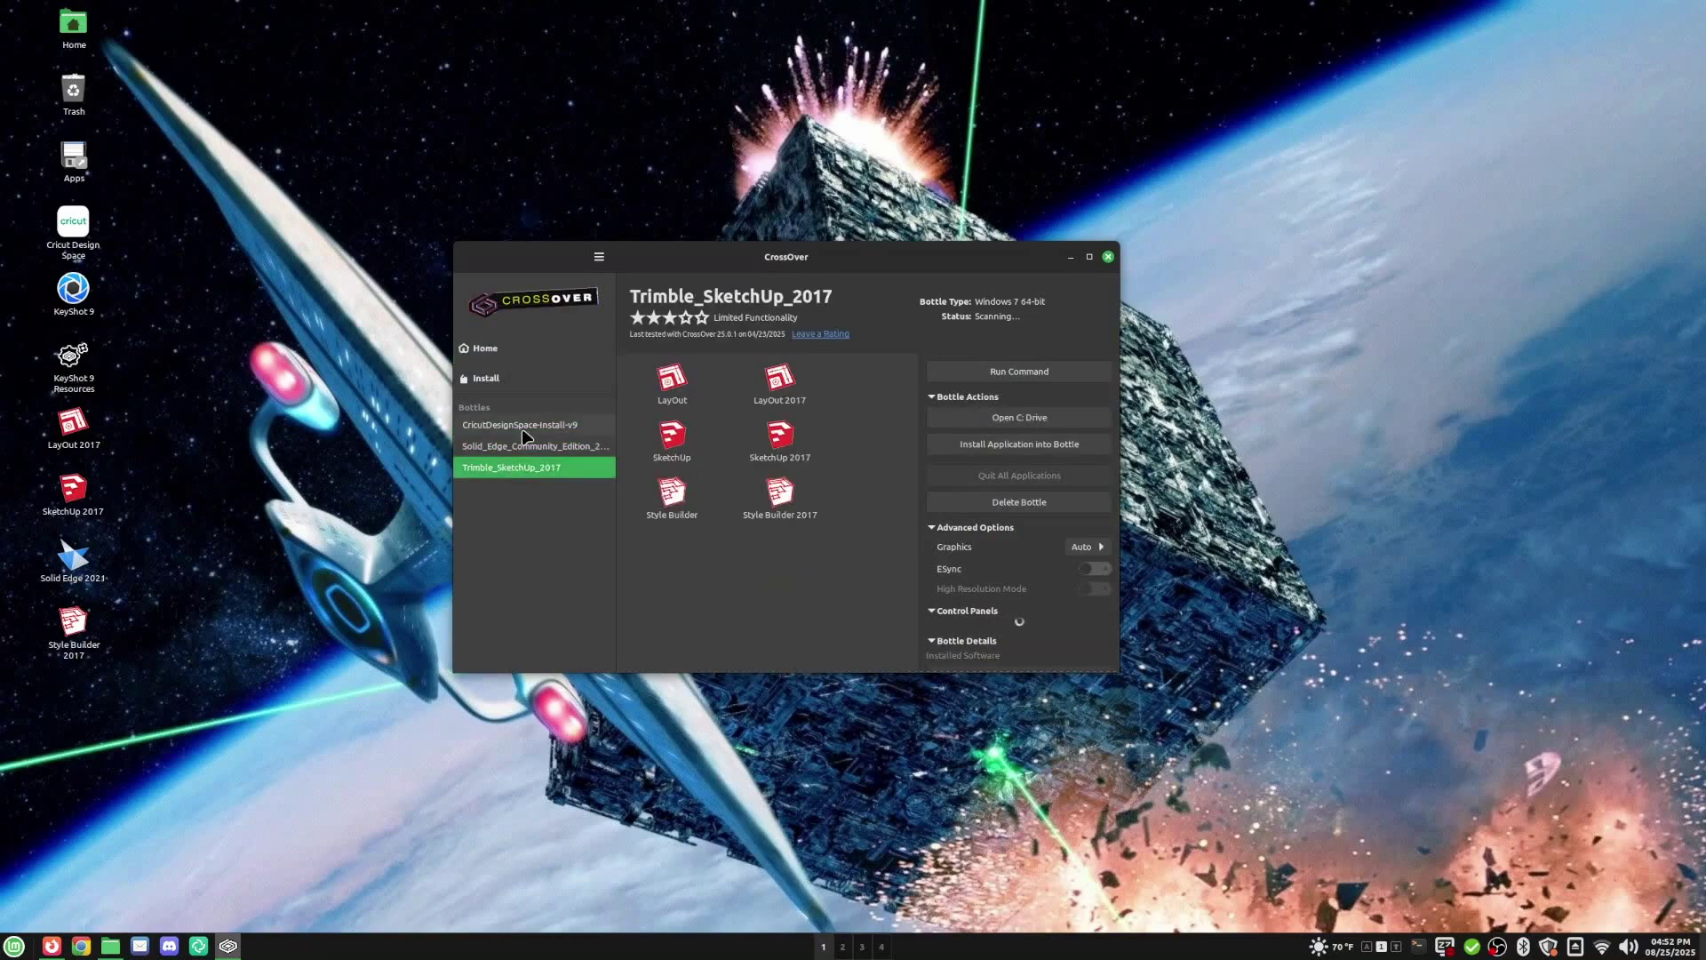
{"action": "left_click", "coordinate": [520, 429]}
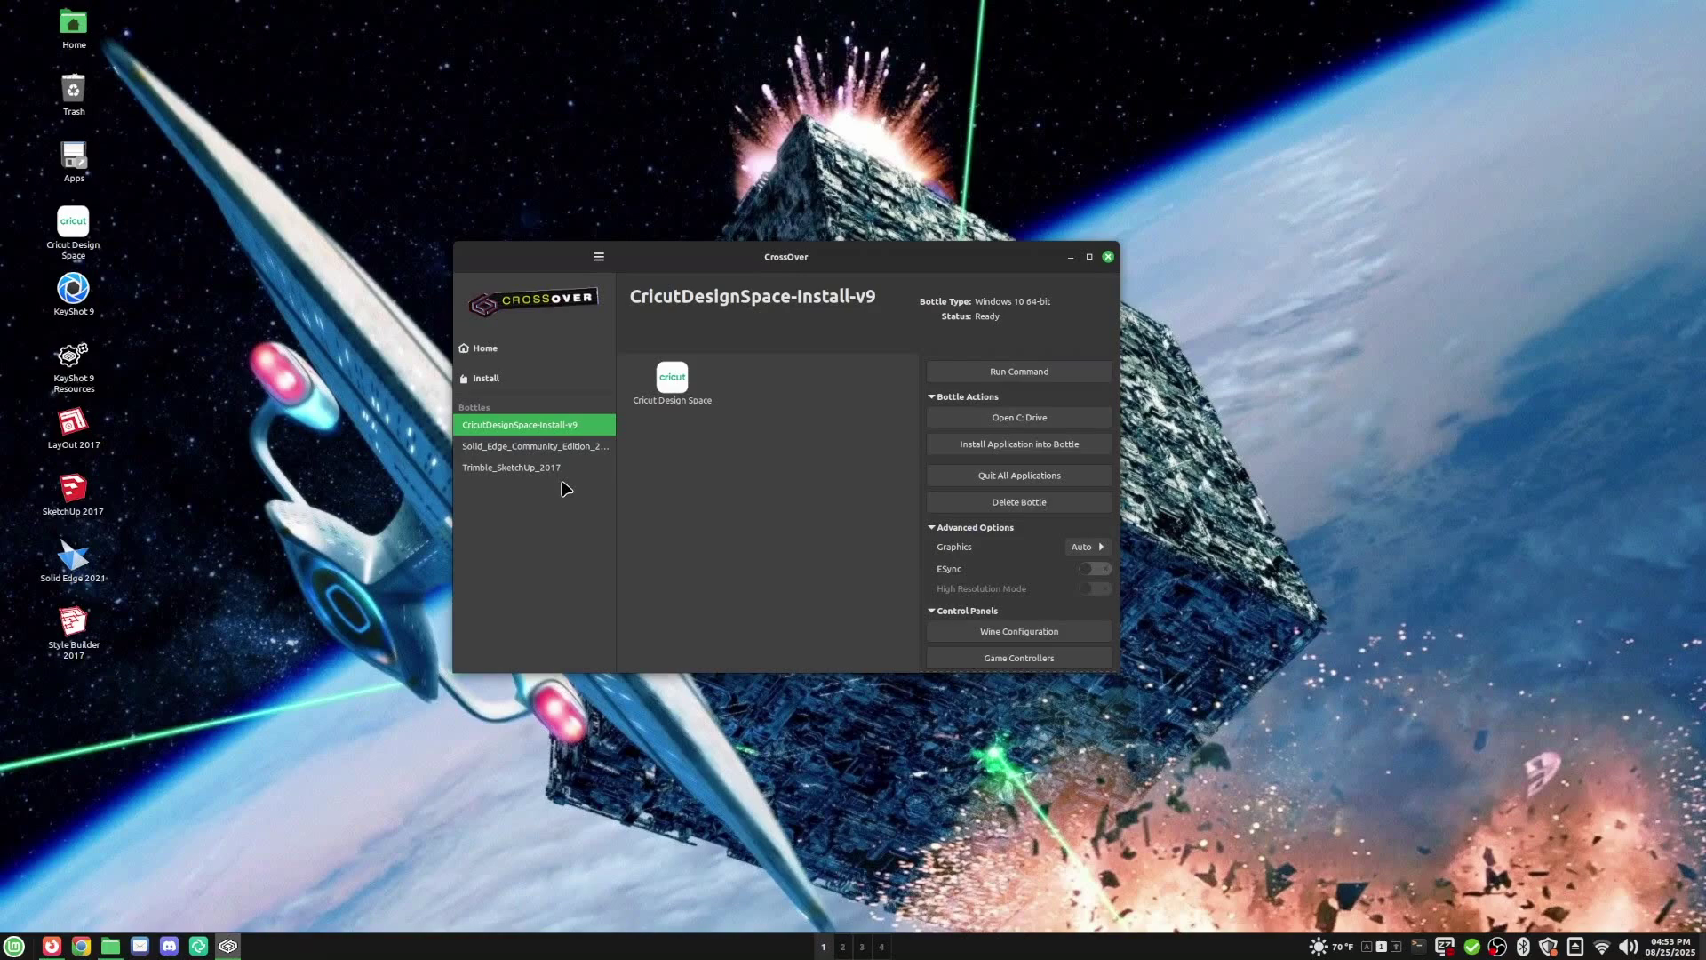
- Launch Cricut Design Space from its bottle under the CrossOver trial and start a new project past the maintenance notice
{"action": "left_click", "coordinate": [677, 381]}
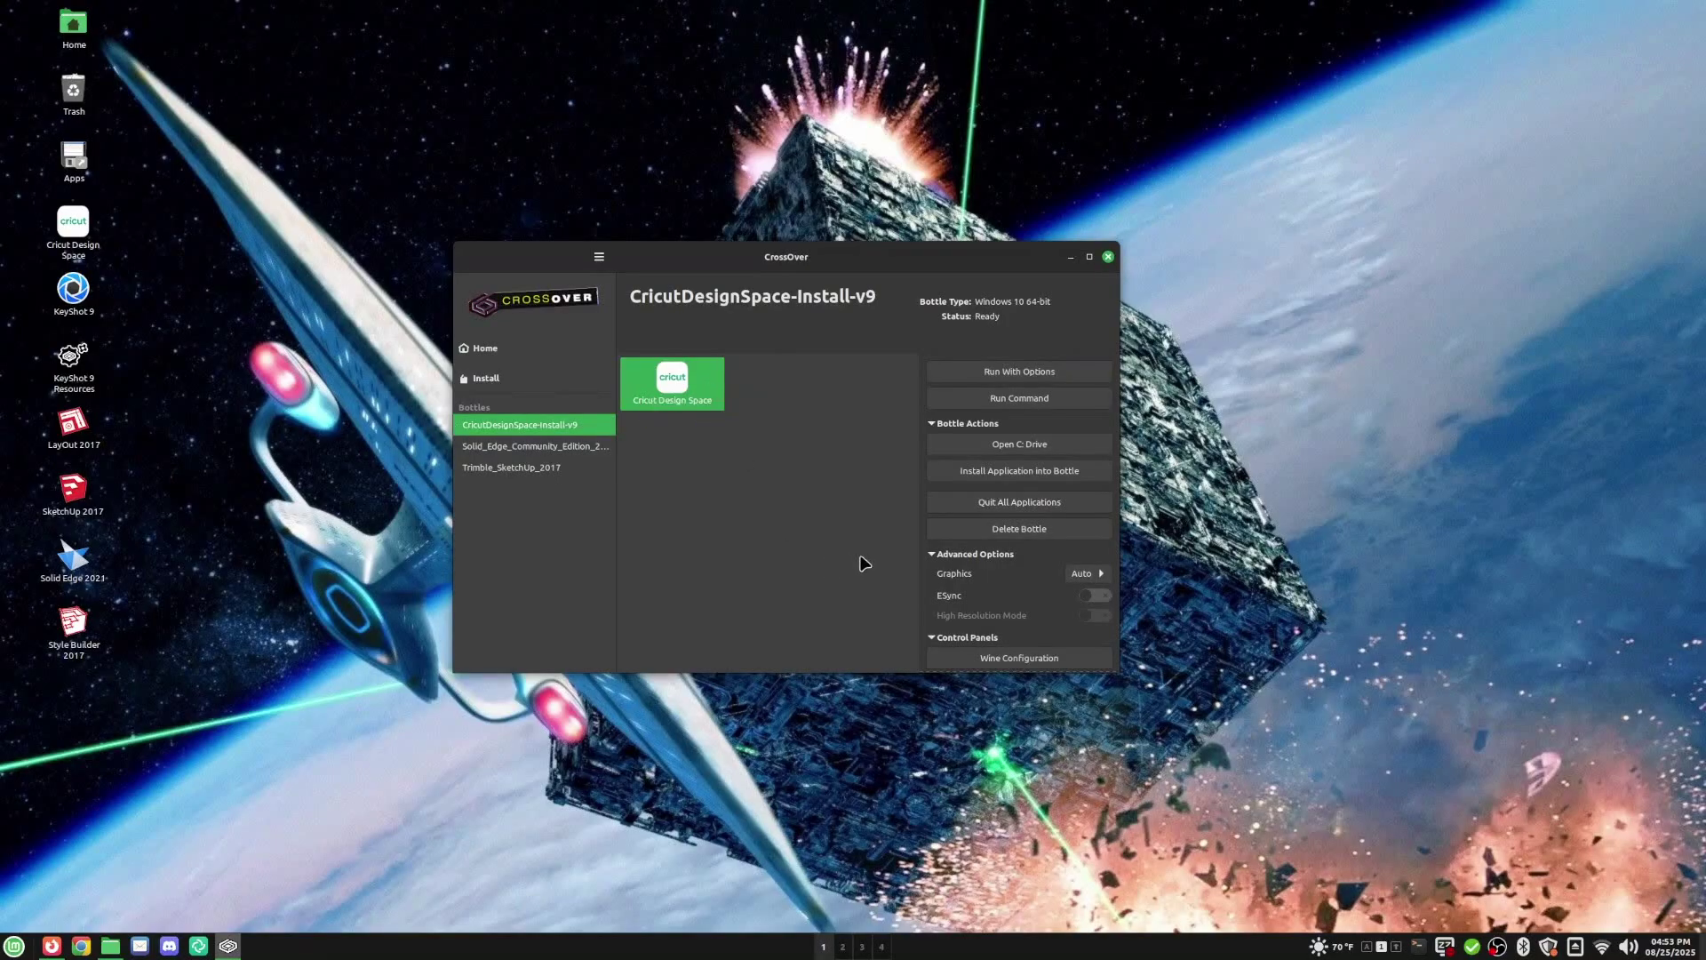
{"action": "scroll", "coordinate": [1031, 582], "scroll_direction": "down", "scroll_amount": 3}
{"action": "scroll", "coordinate": [1030, 582], "scroll_direction": "up", "scroll_amount": 3}
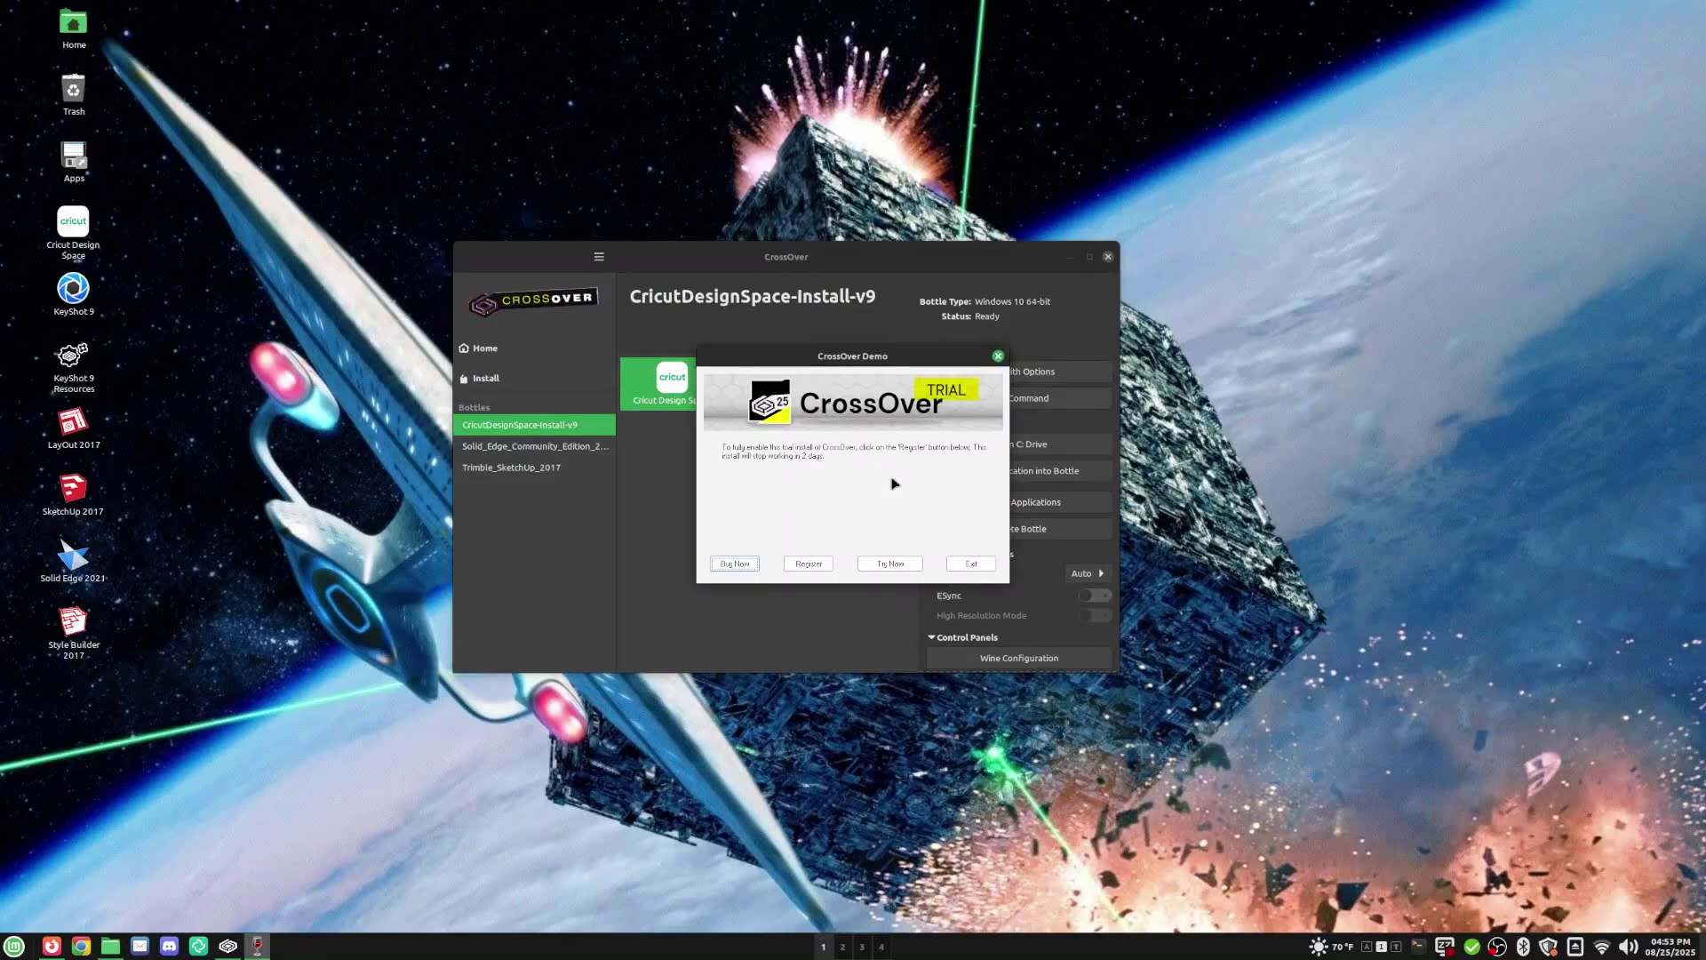
{"action": "left_click", "coordinate": [890, 563]}
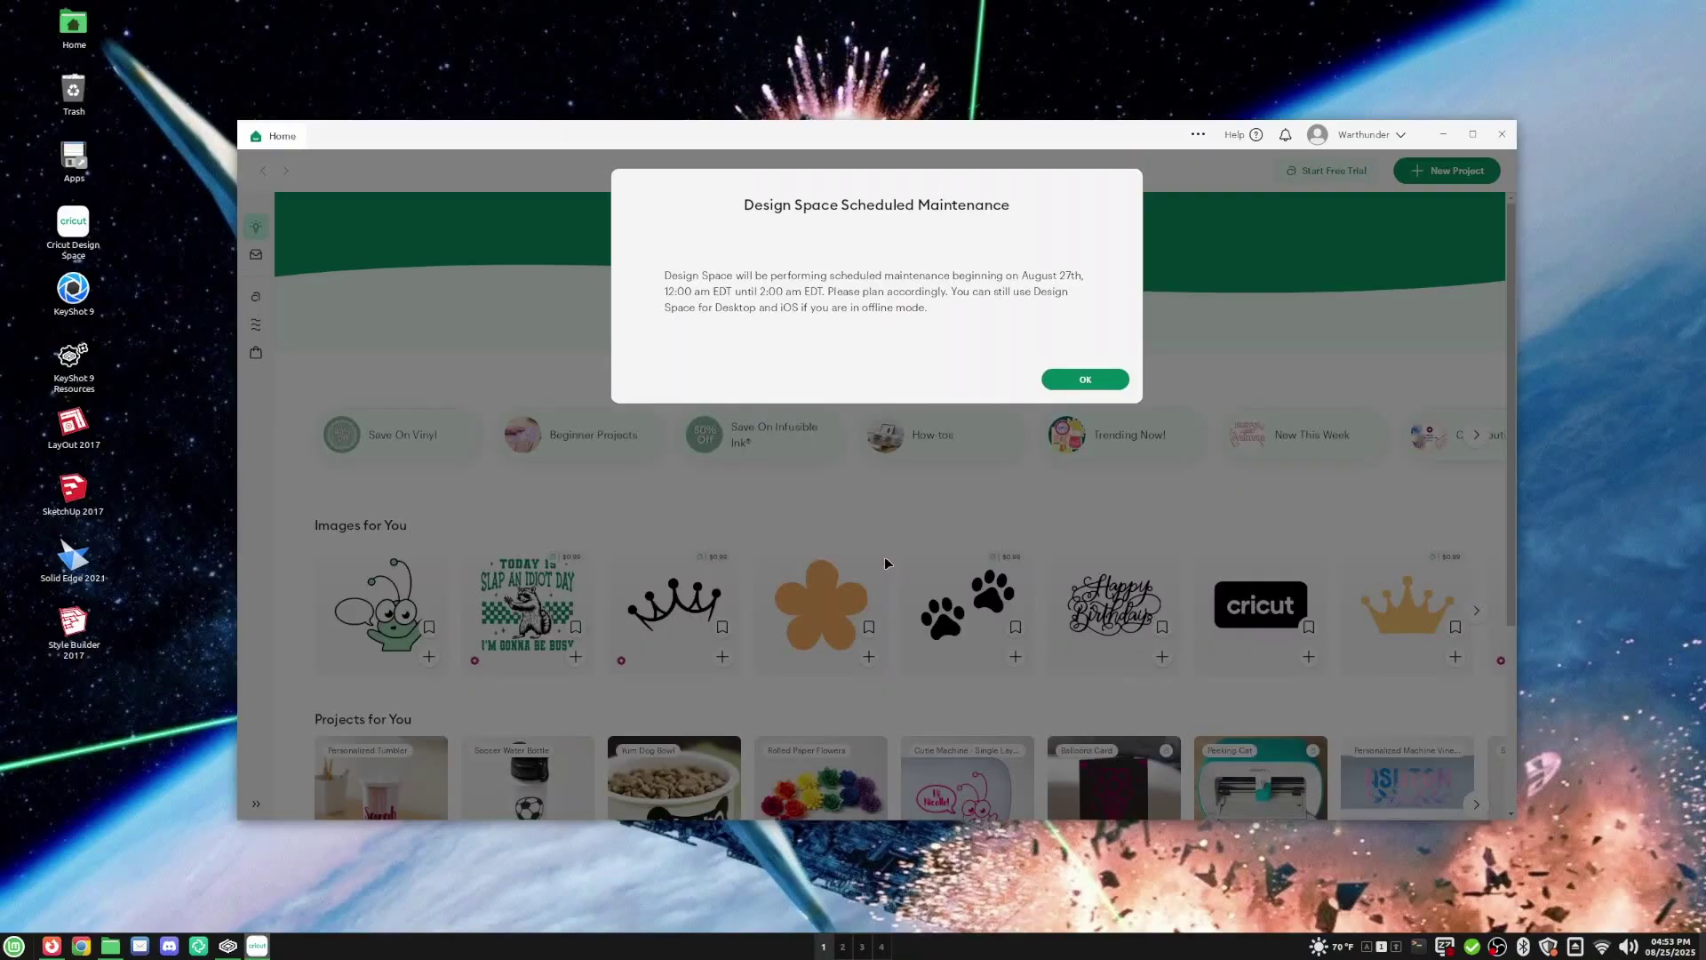
{"action": "left_click", "coordinate": [1086, 383]}
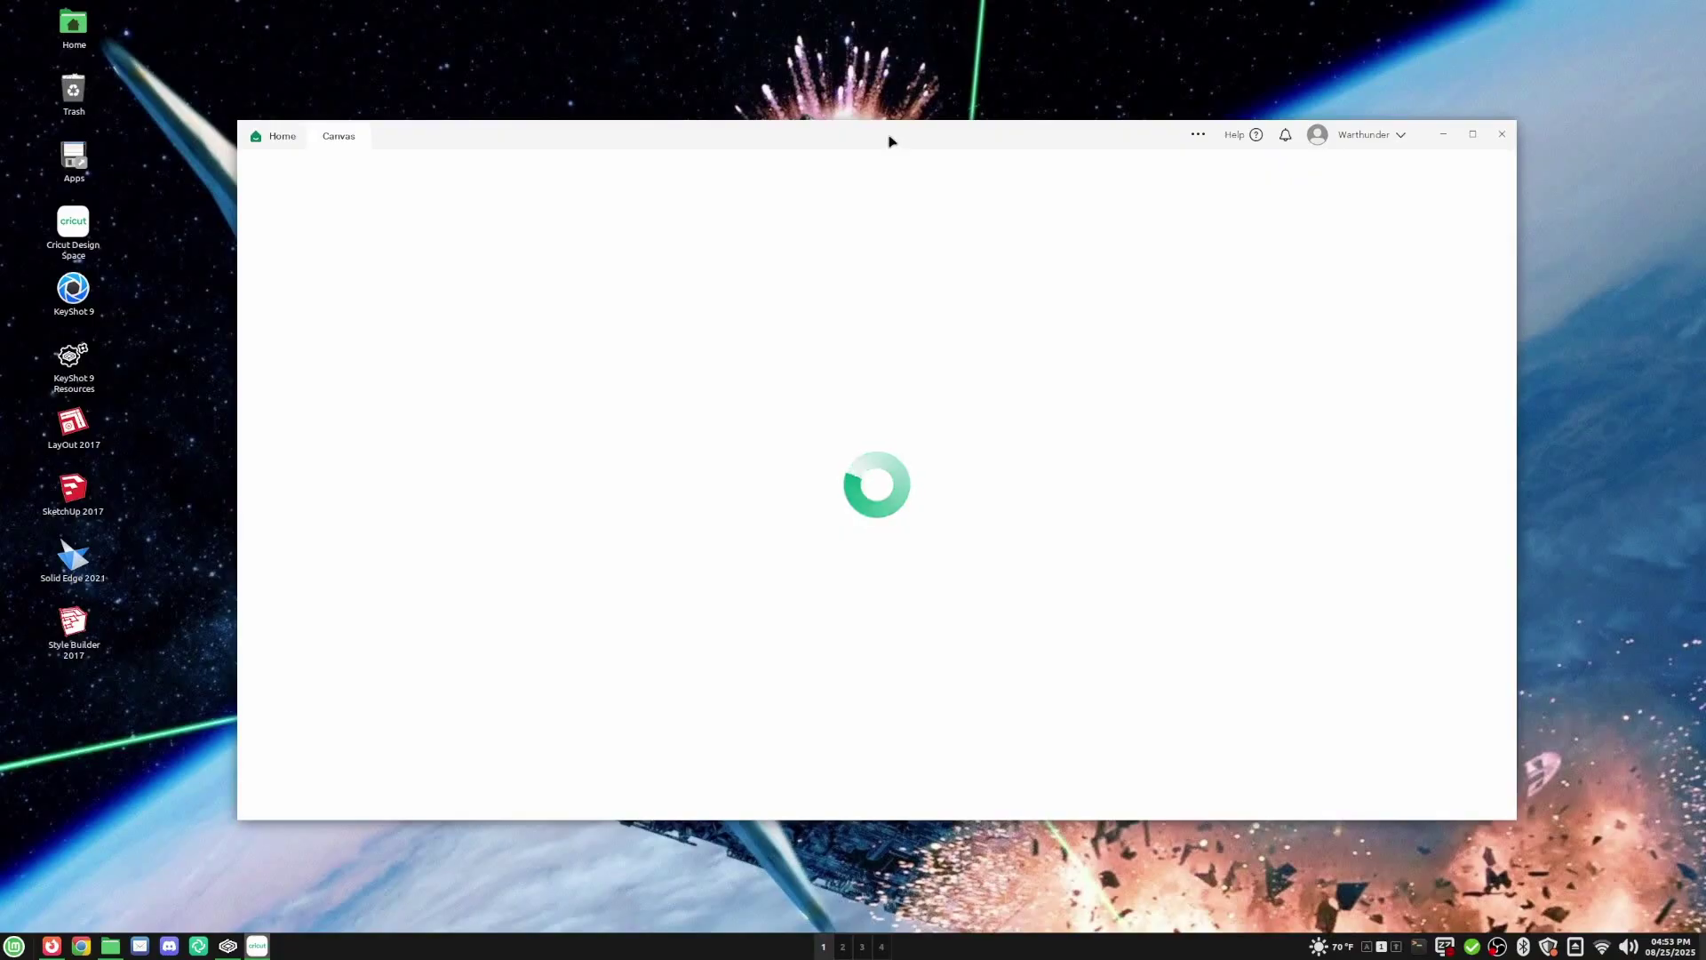
- Open the Downloads folder and check the CrossOver install option offered for wlsetup-all.exe, without running it
{"action": "left_click", "coordinate": [110, 945]}
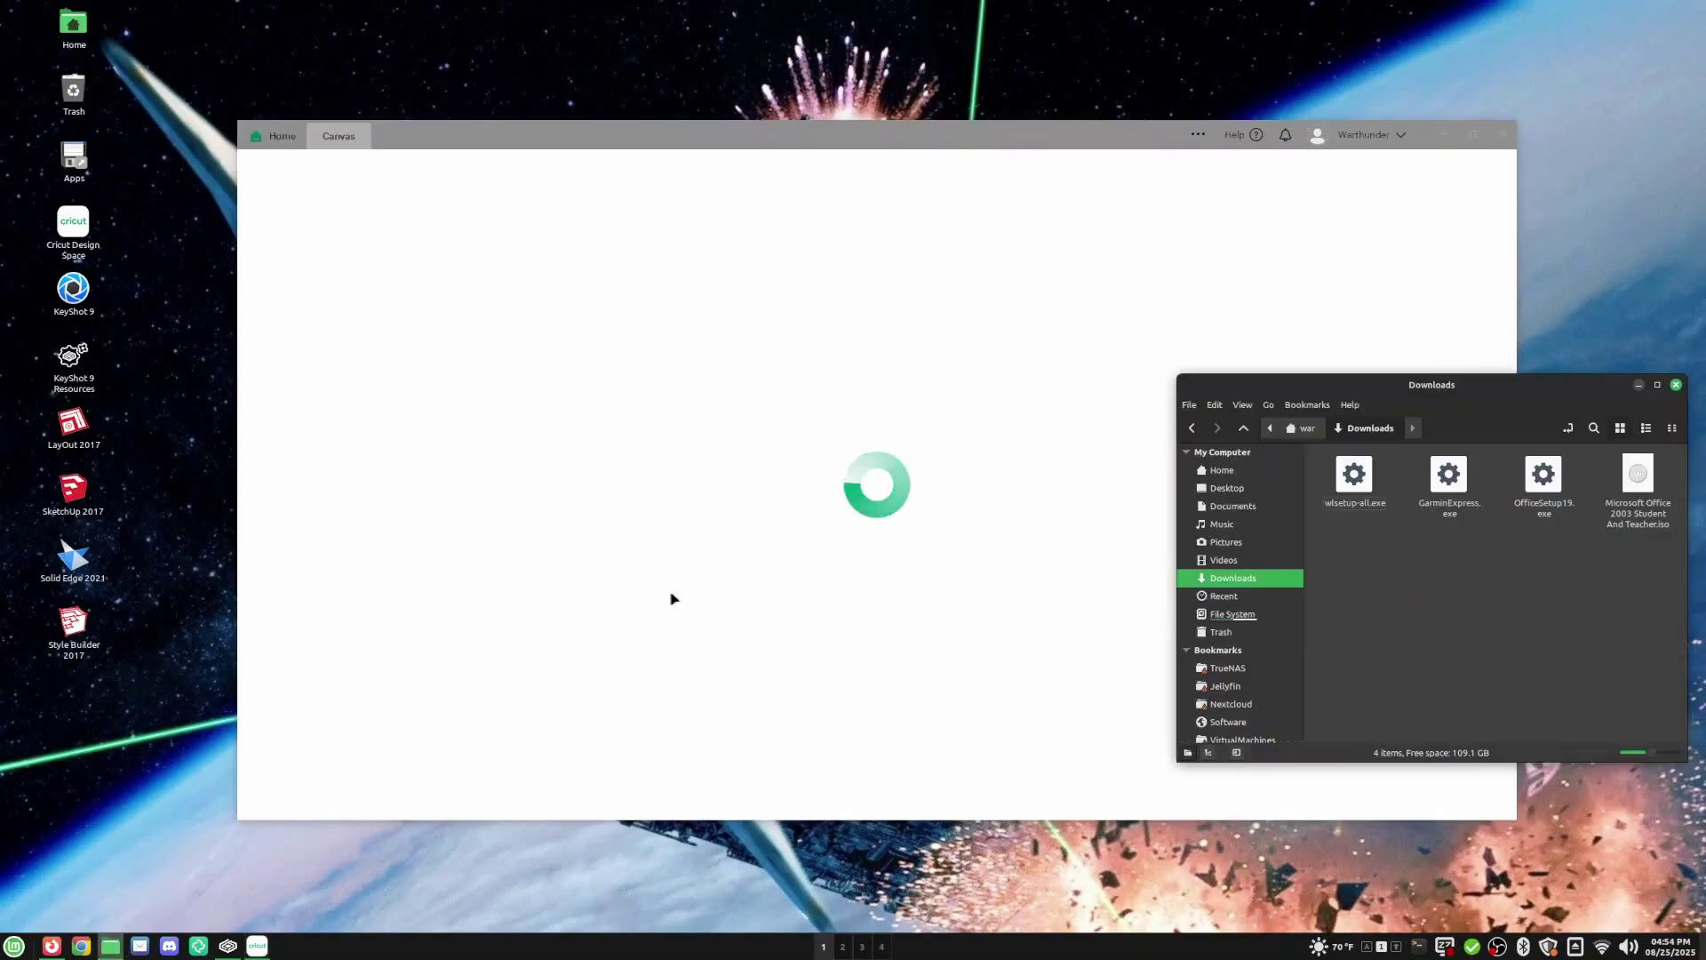
{"action": "left_click_drag", "start_coordinate": [1454, 392], "coordinate": [1413, 375]}
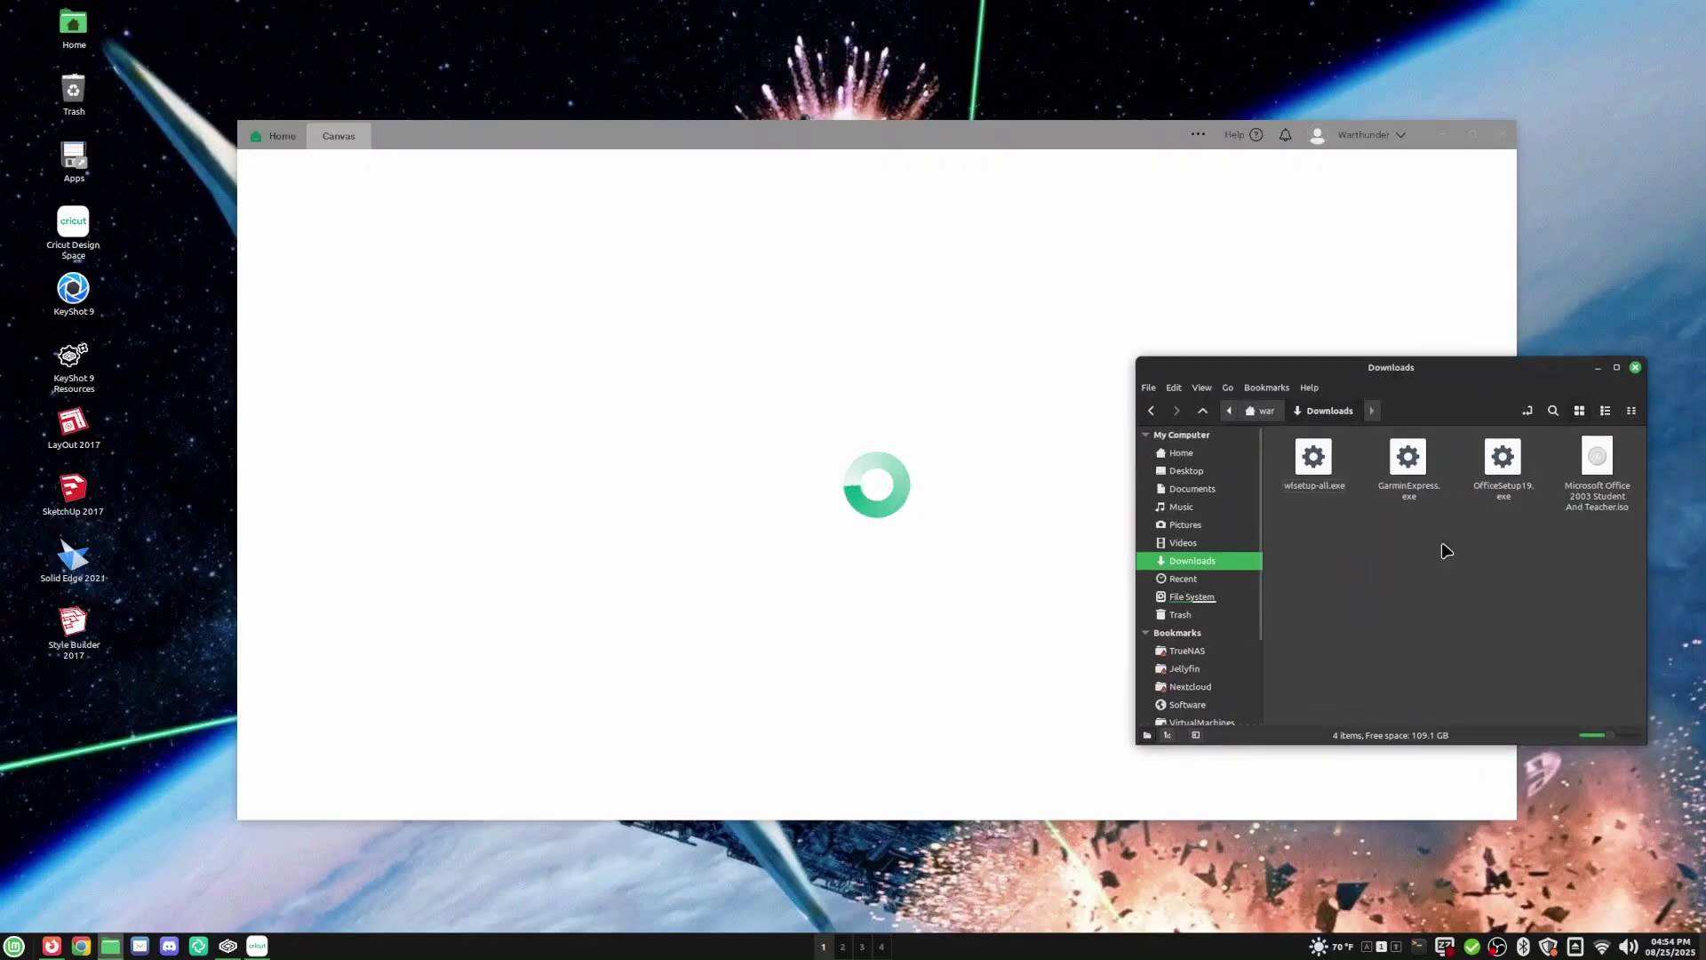
{"action": "right_click", "coordinate": [1313, 471]}
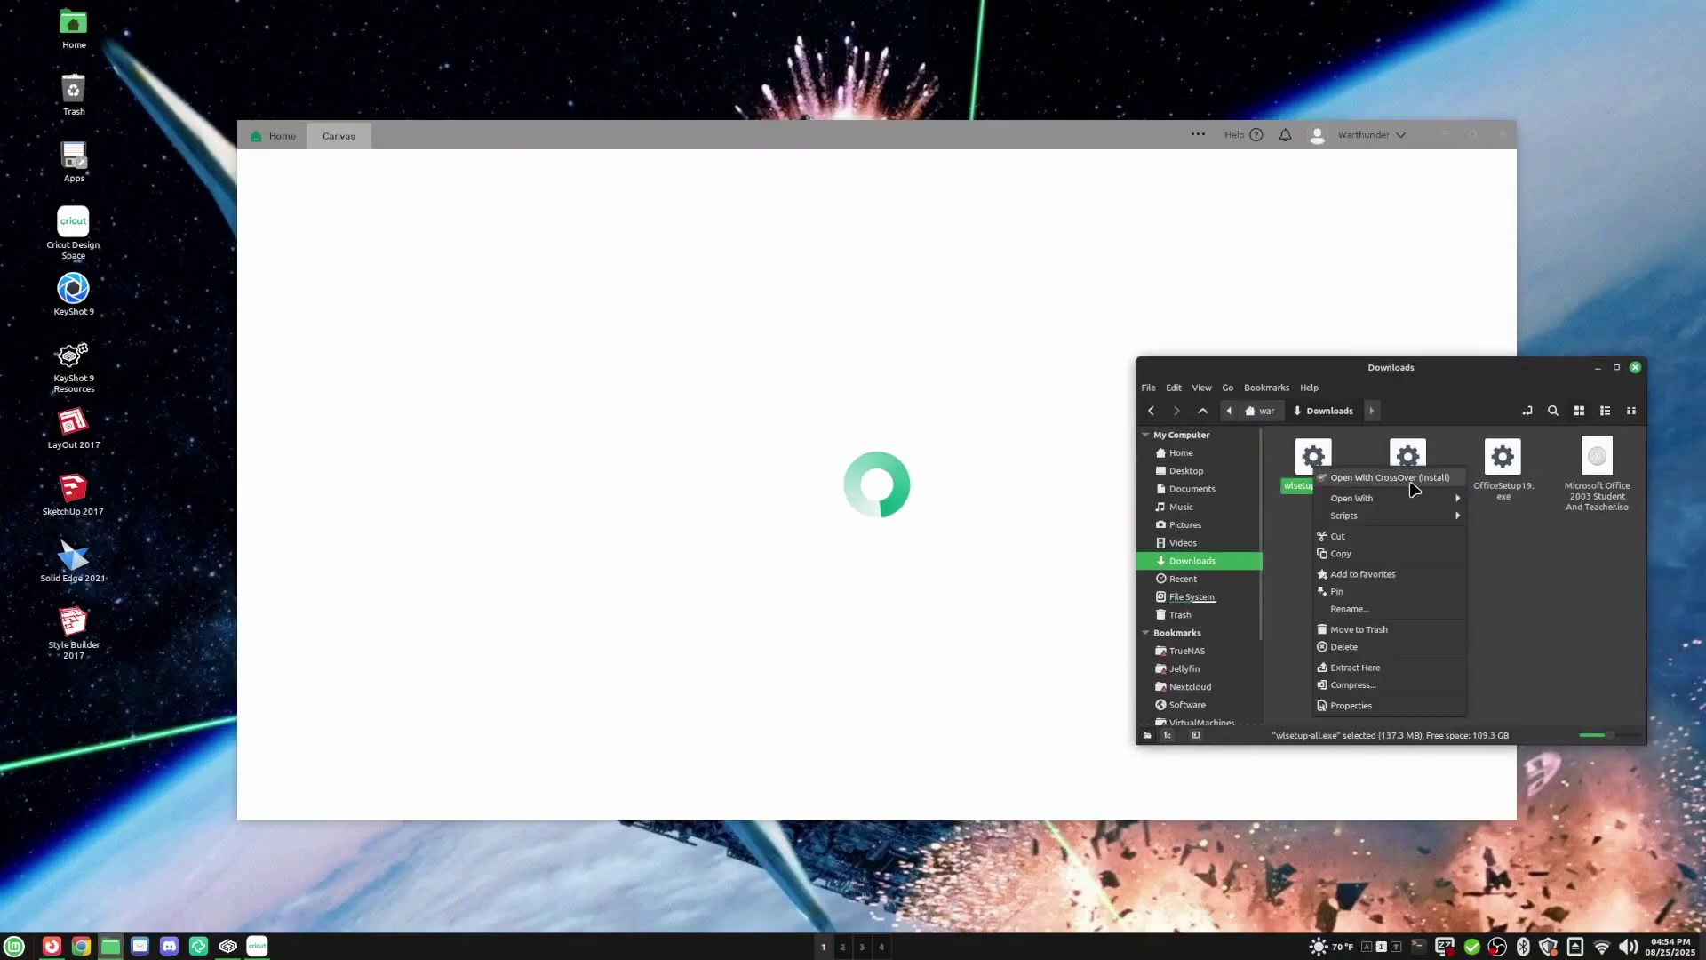
{"action": "left_click", "coordinate": [1288, 531]}
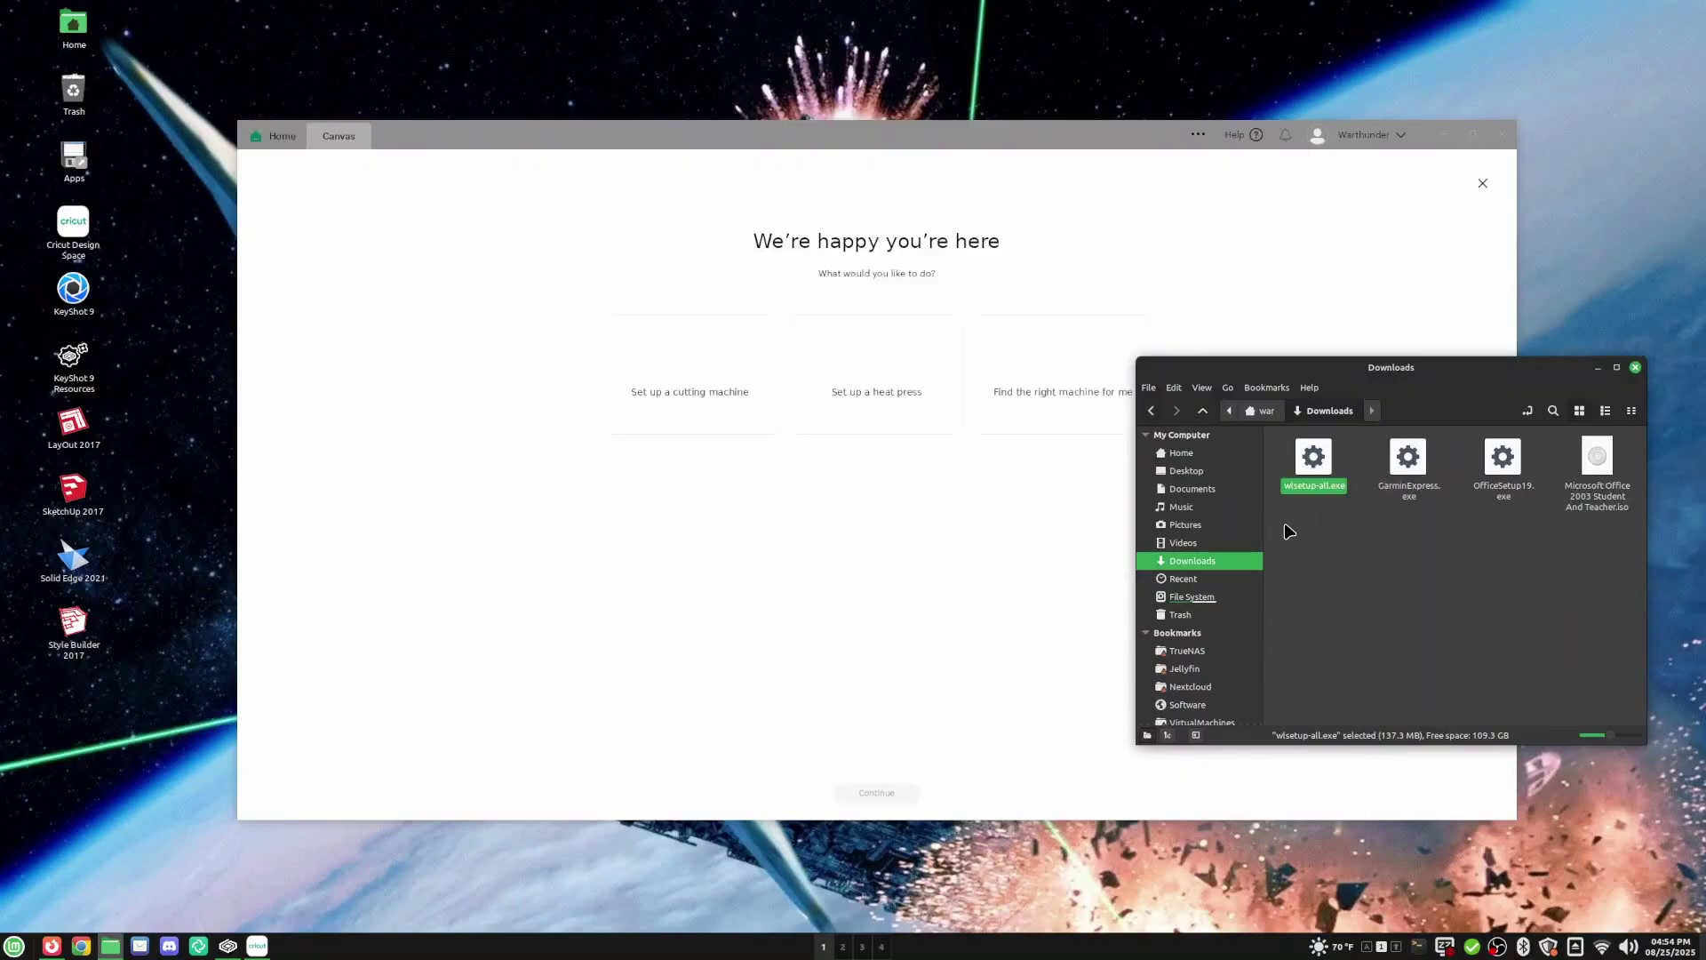
- Dismiss the machine setup welcome page in Cricut Design Space and close the program
{"action": "left_click", "coordinate": [1055, 149]}
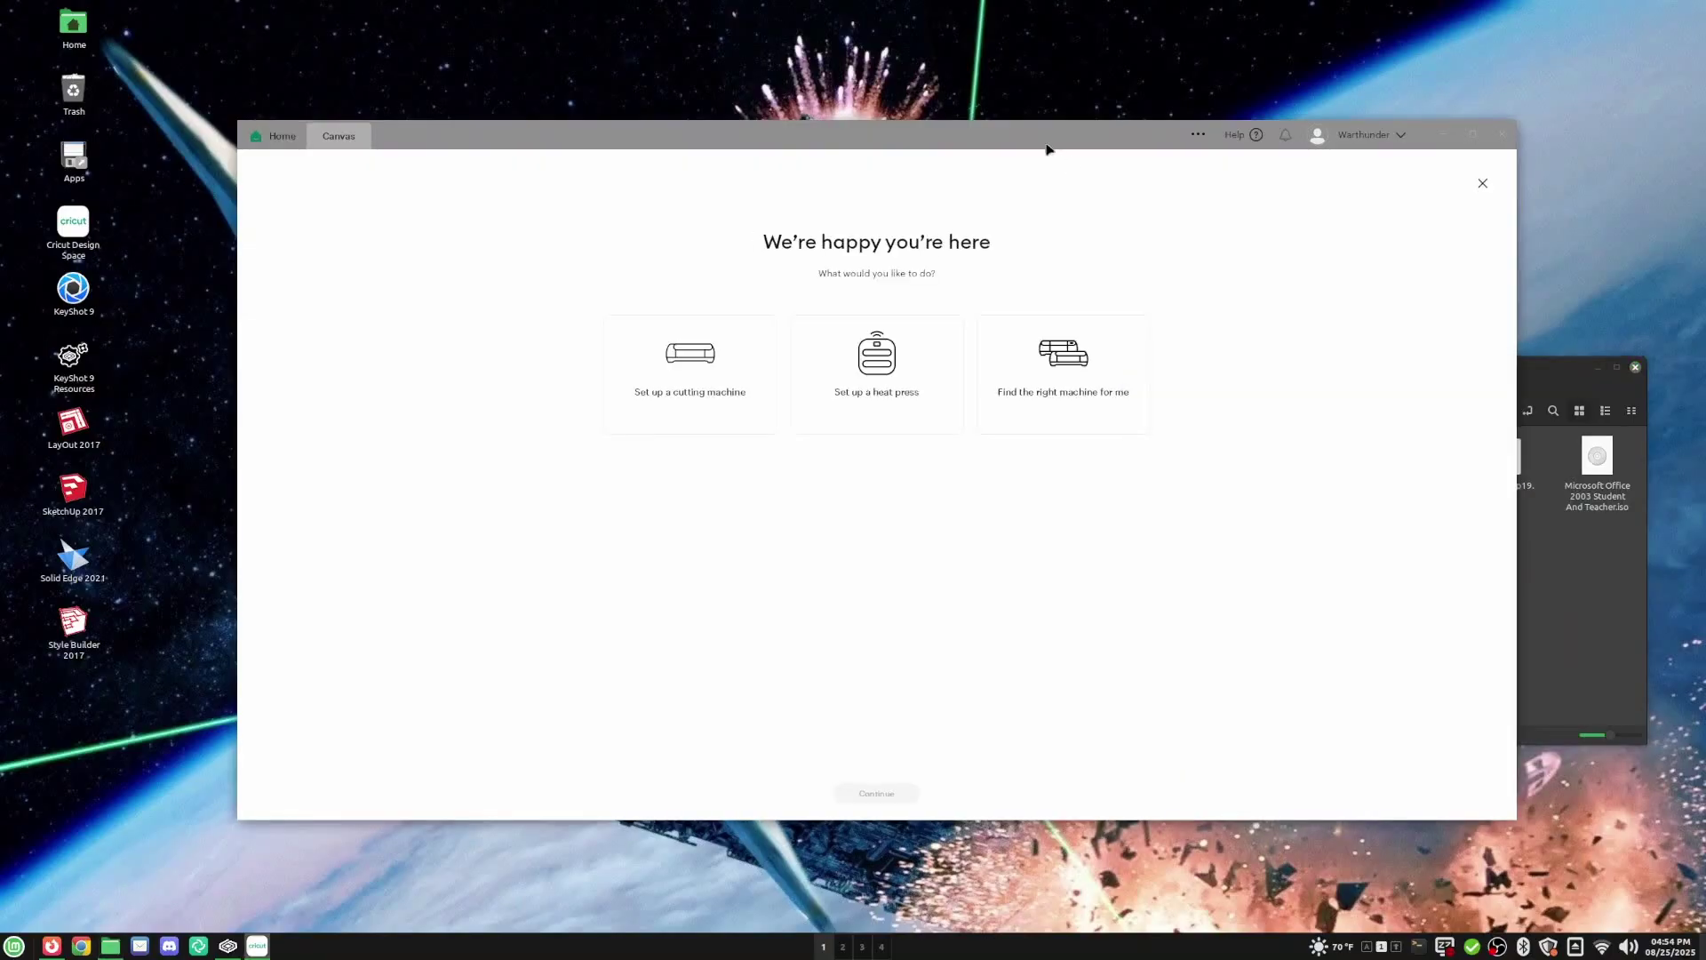
{"action": "left_click", "coordinate": [1482, 184]}
{"action": "left_click", "coordinate": [985, 514]}
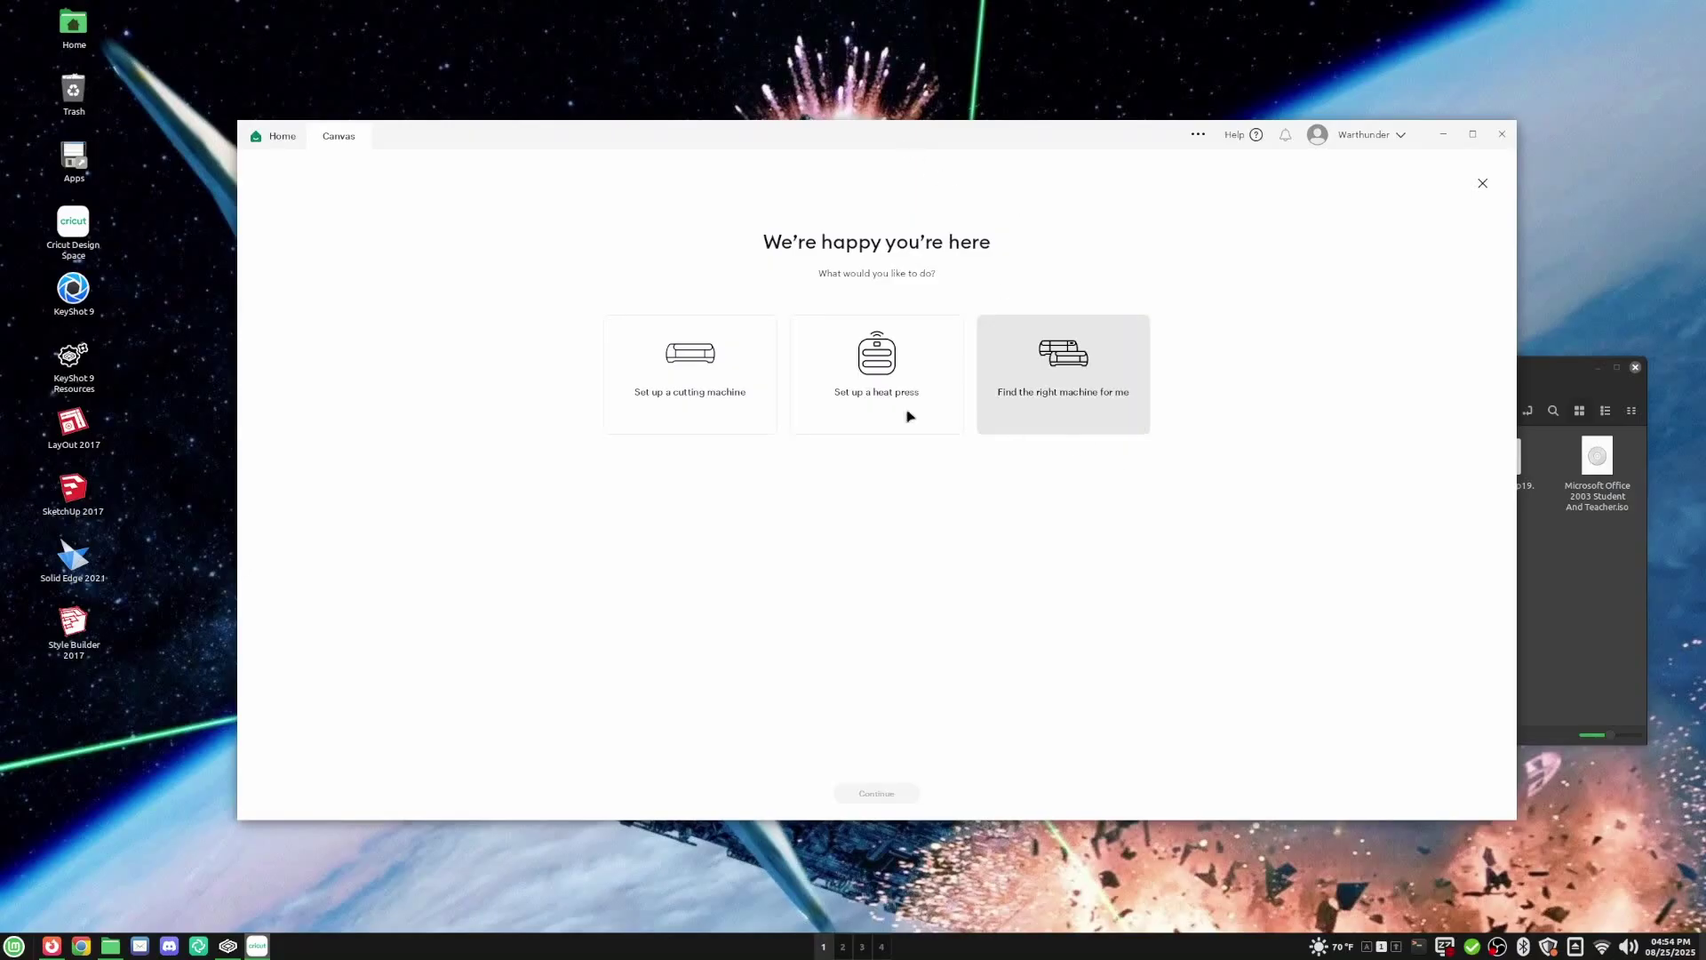
{"action": "left_click", "coordinate": [1482, 184]}
{"action": "left_click", "coordinate": [973, 519]}
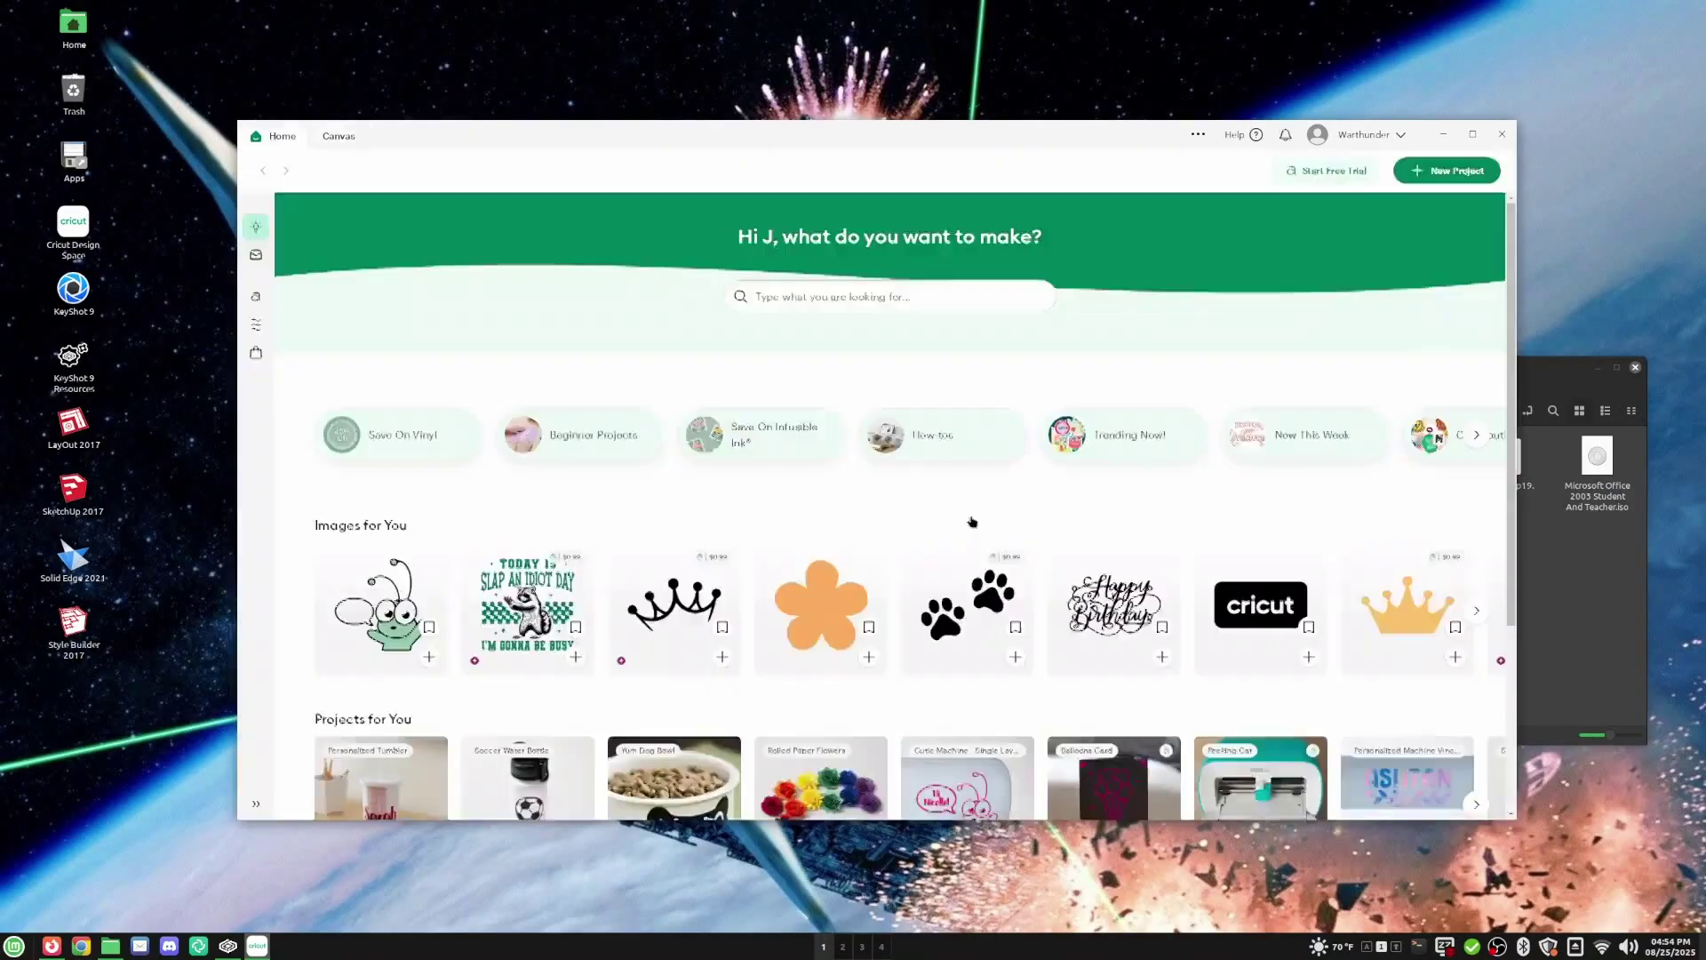
{"action": "left_click_drag", "start_coordinate": [887, 136], "coordinate": [810, 137]}
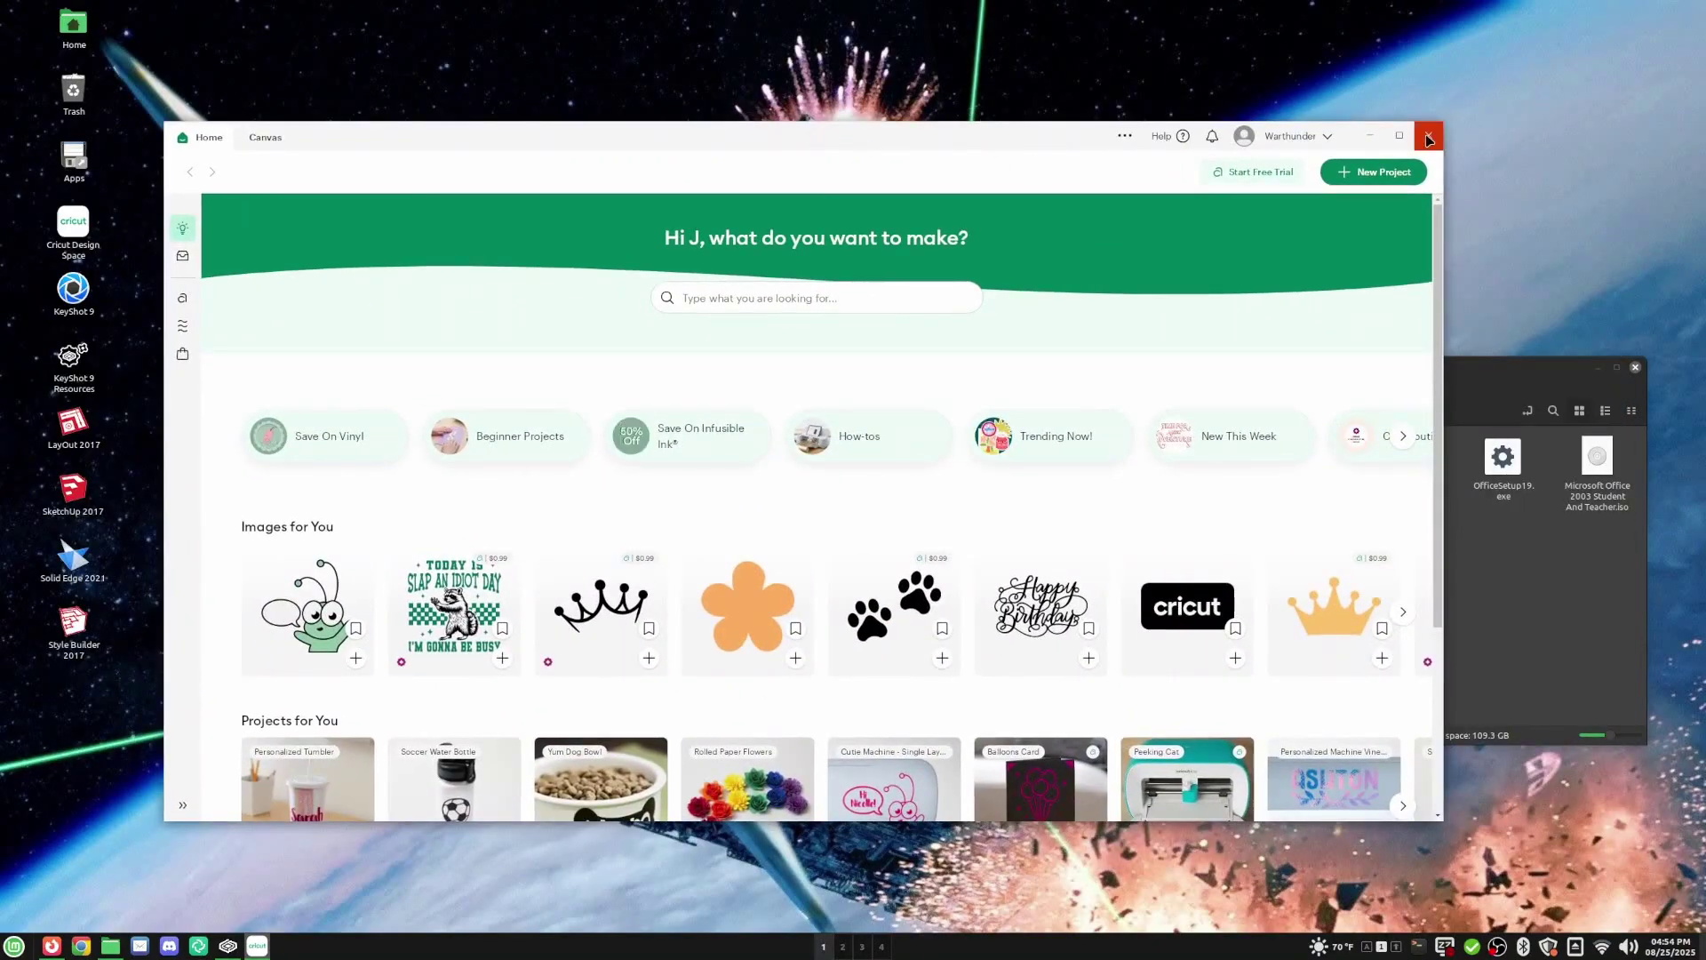
{"action": "left_click", "coordinate": [1429, 135]}
{"action": "left_click", "coordinate": [915, 486]}
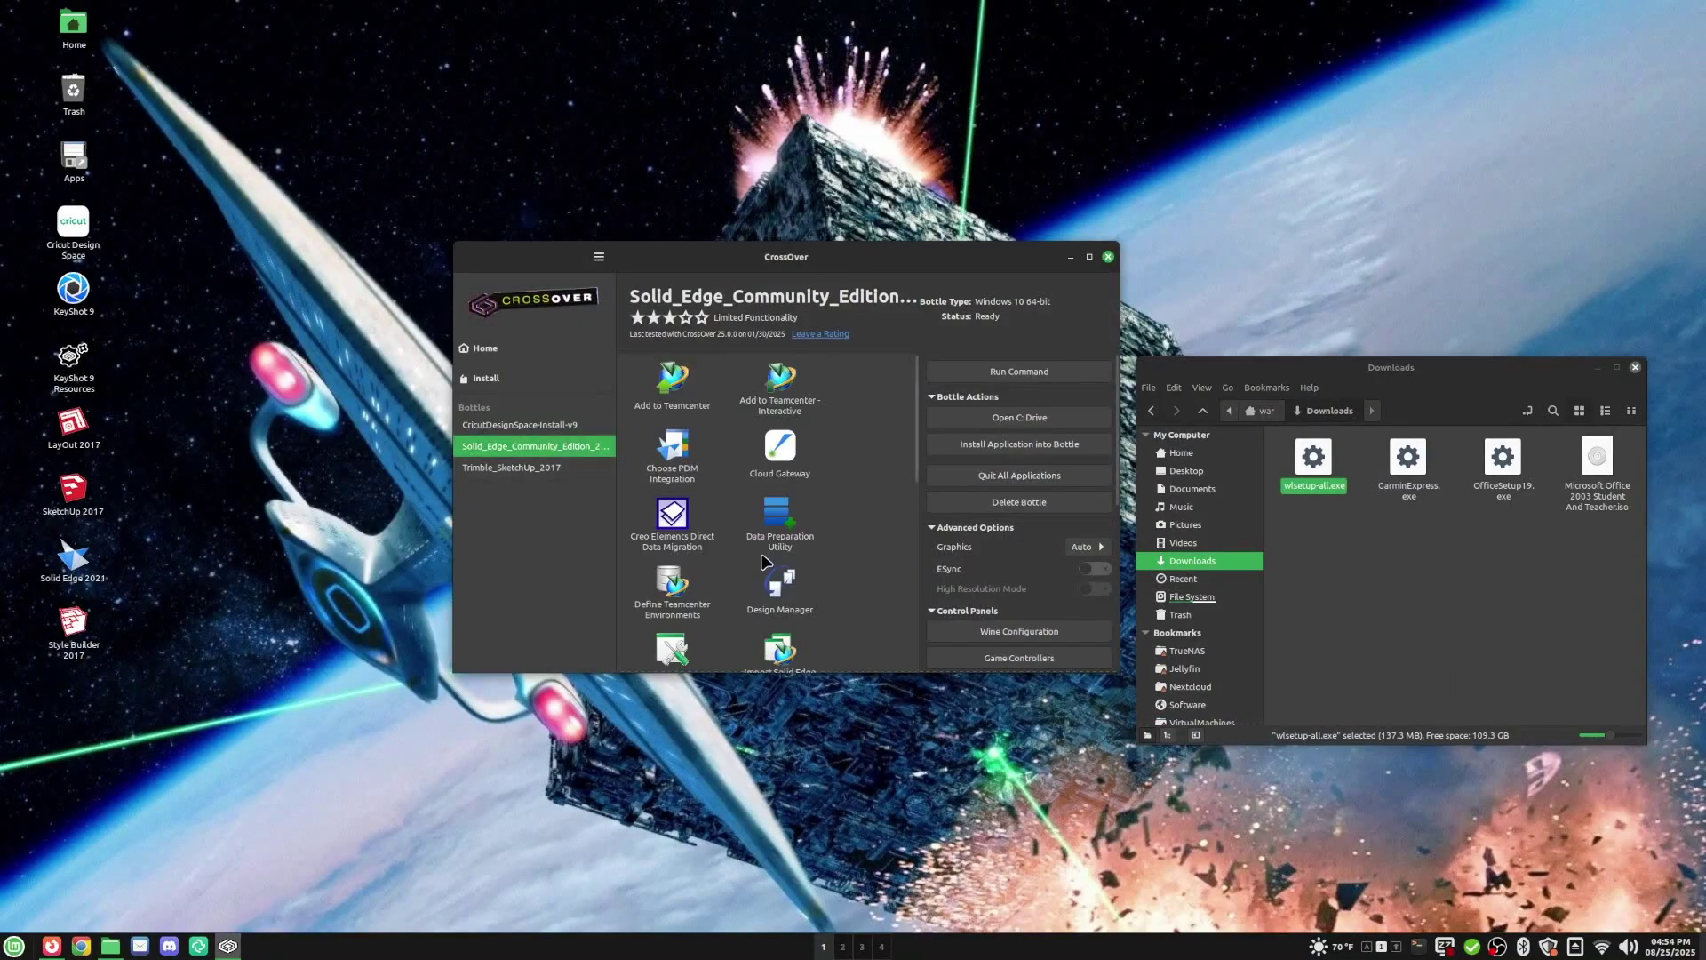
- Launch Solid Edge 2021 from the Solid Edge bottle, dismiss its About information, and exit the program
{"action": "scroll", "coordinate": [768, 560], "scroll_direction": "down", "scroll_amount": 5}
{"action": "scroll", "coordinate": [791, 533], "scroll_direction": "down", "scroll_amount": 2}
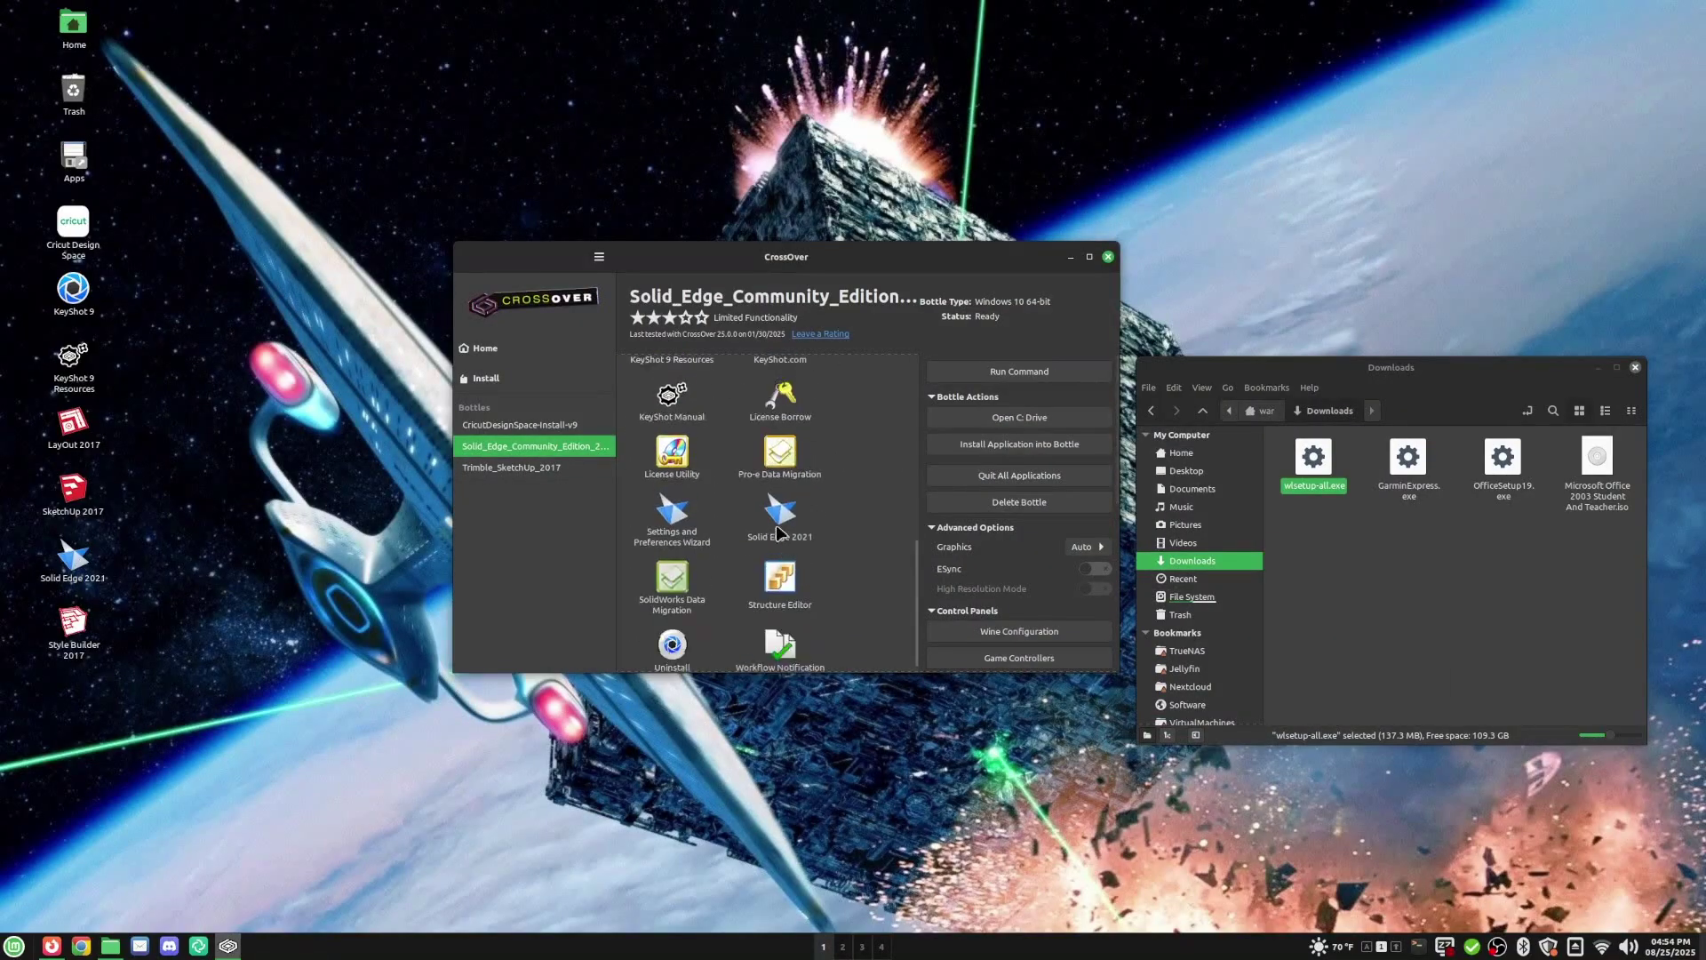
{"action": "double_click", "coordinate": [777, 528]}
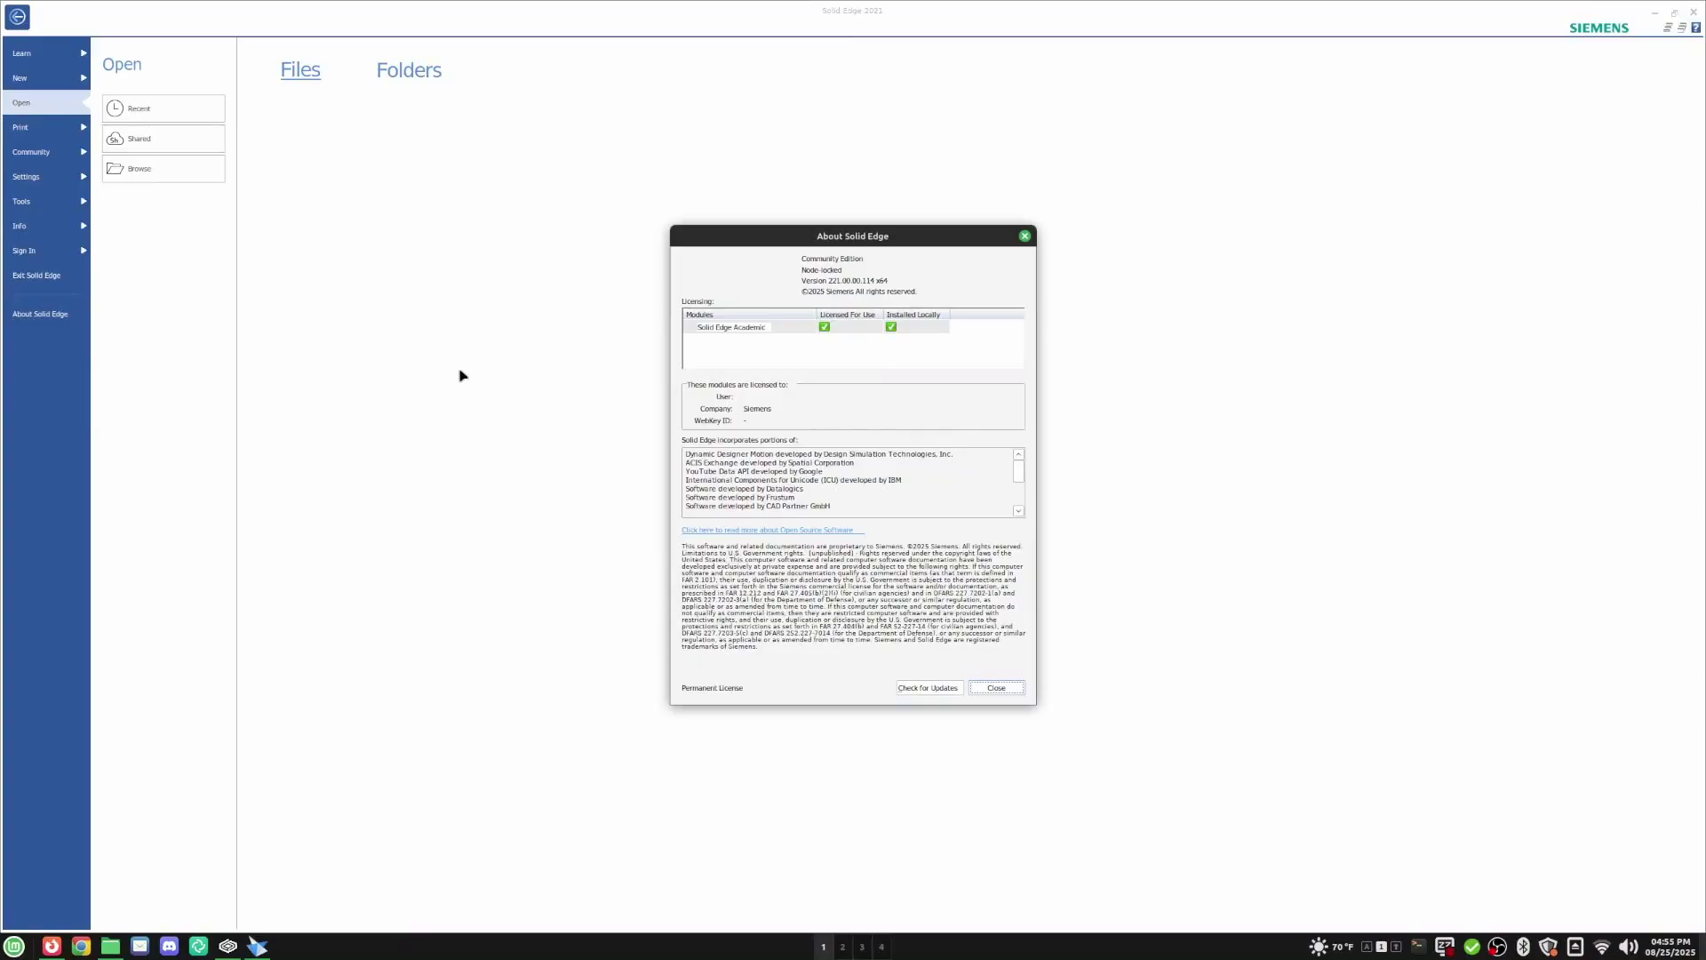
{"action": "left_click", "coordinate": [1013, 689]}
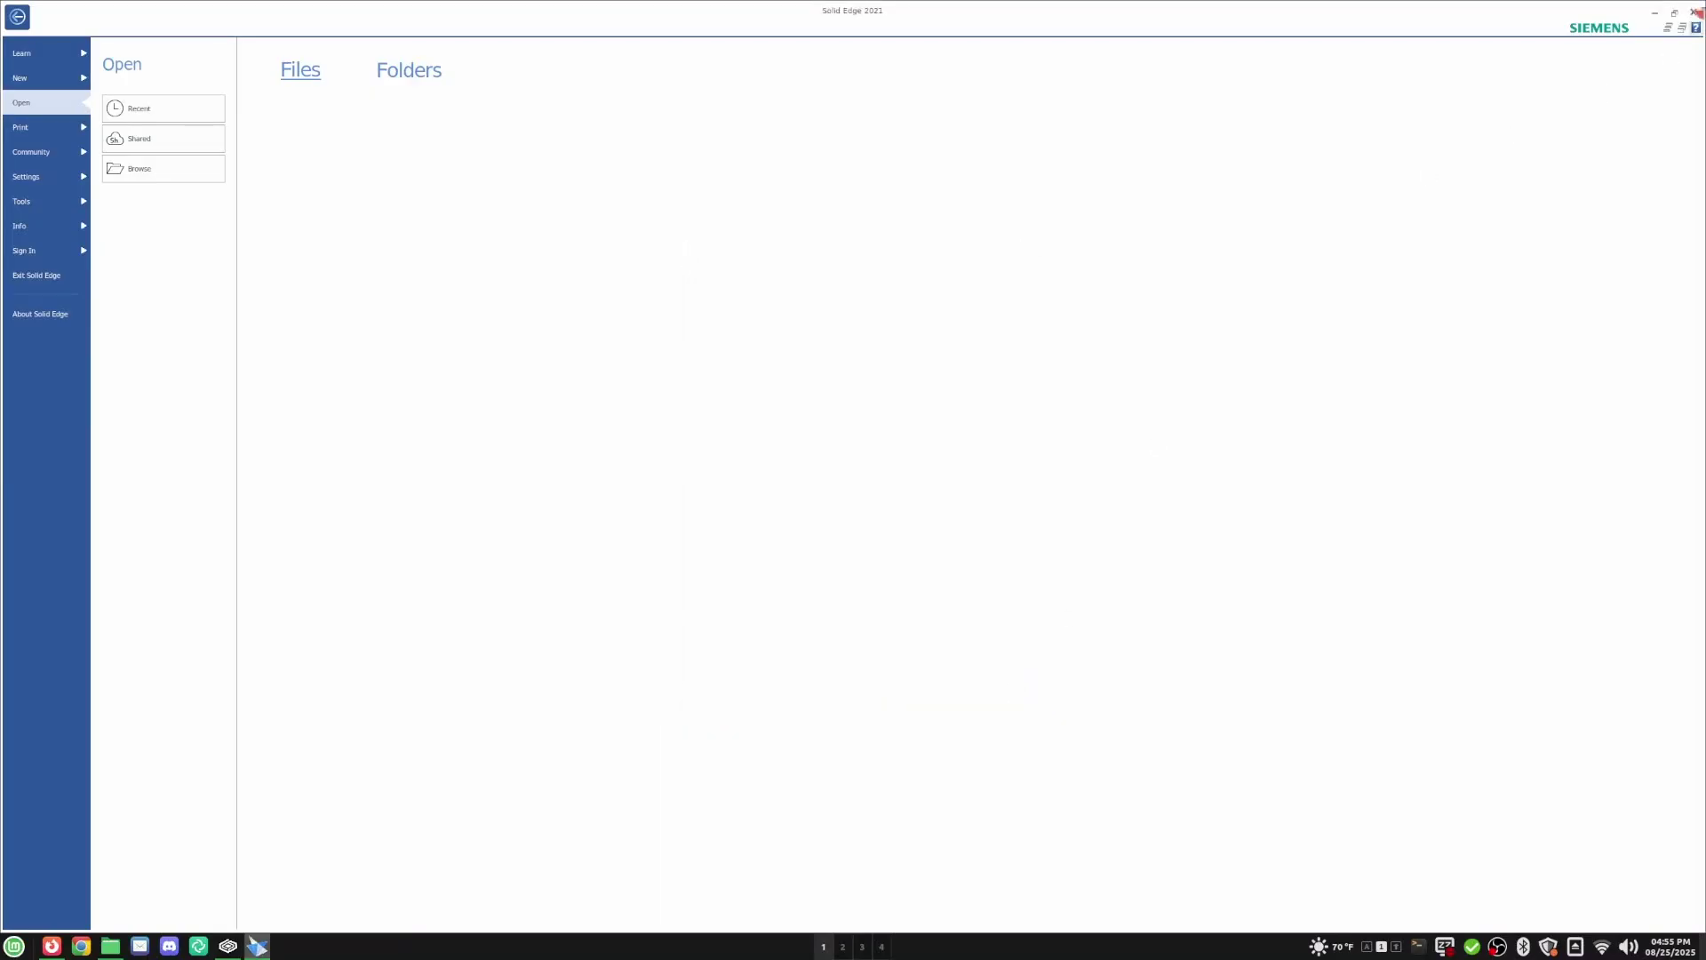
{"action": "left_click", "coordinate": [1698, 11]}
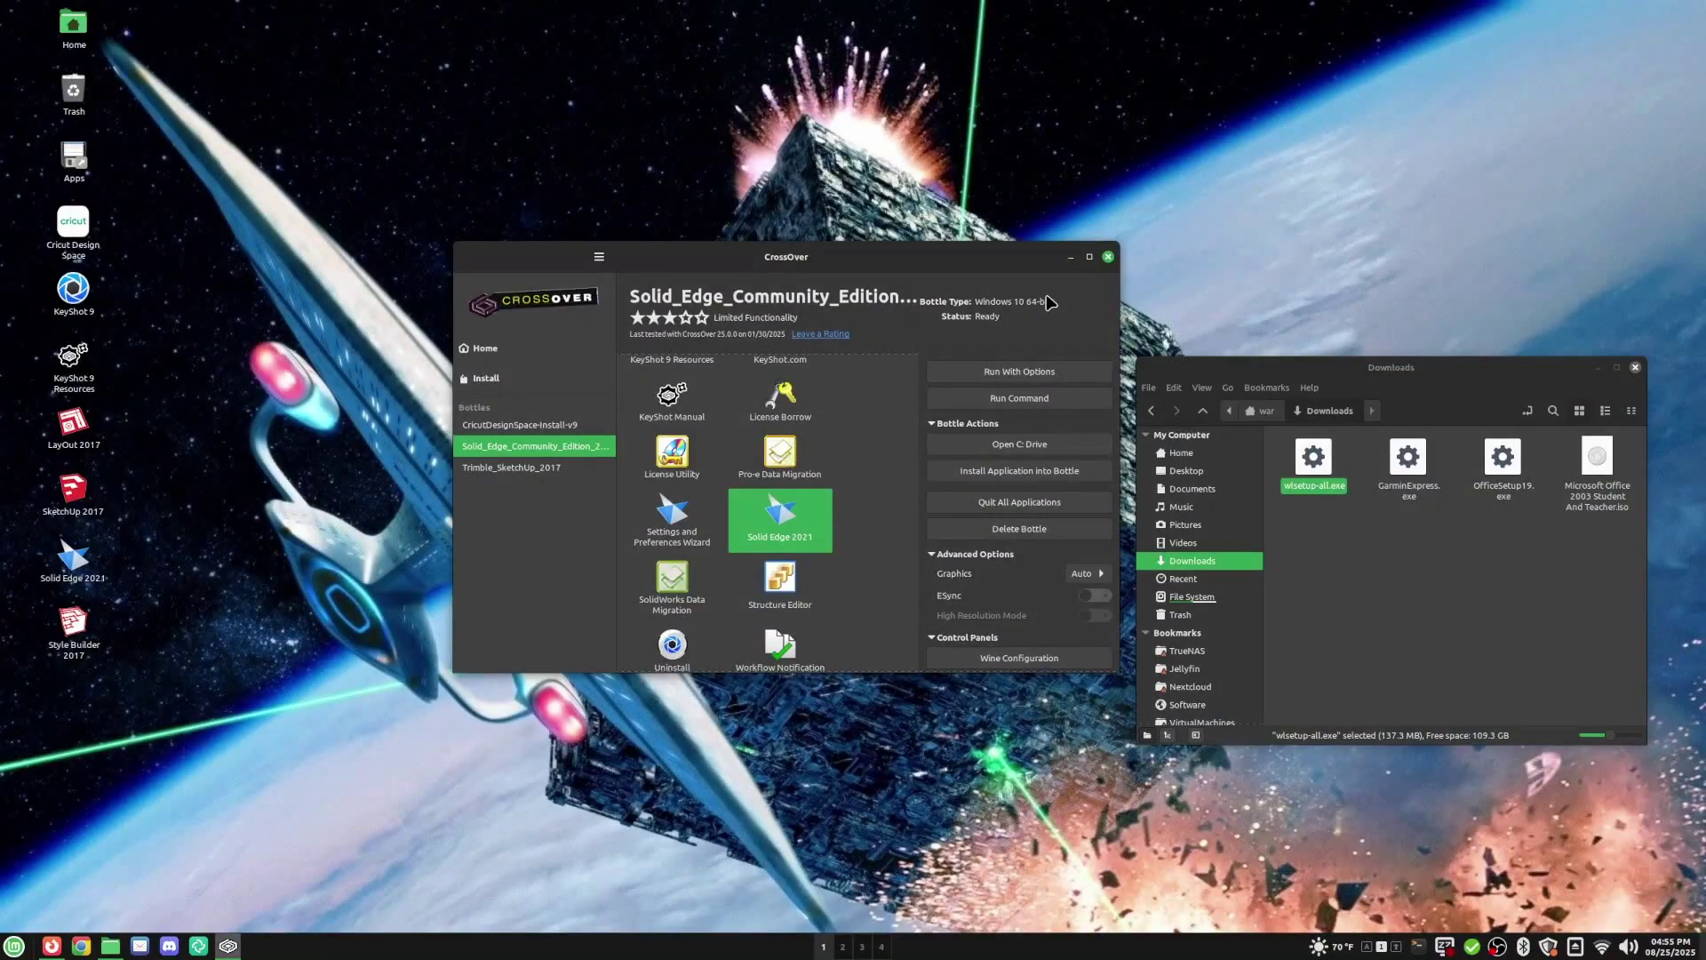
- Launch SketchUp 2017 from the Trimble_SketchUp_2017 bottle, postponing the rating request and continuing with the CrossOver trial
{"action": "left_click", "coordinate": [570, 471]}
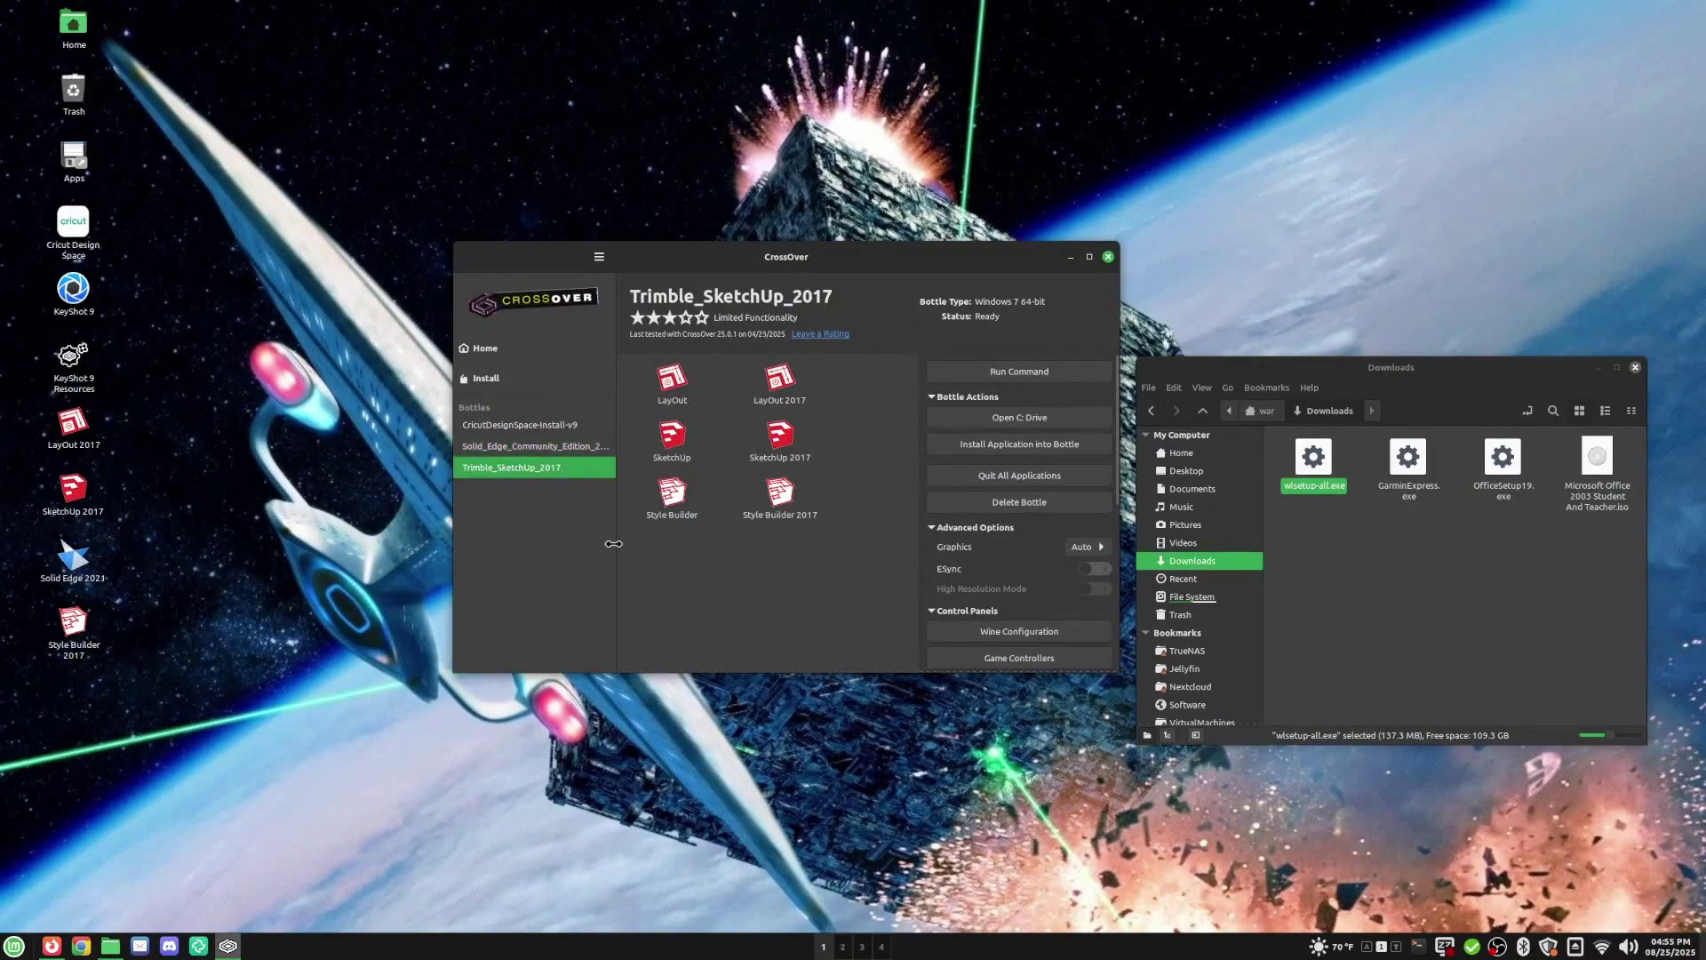
{"action": "double_click", "coordinate": [779, 439]}
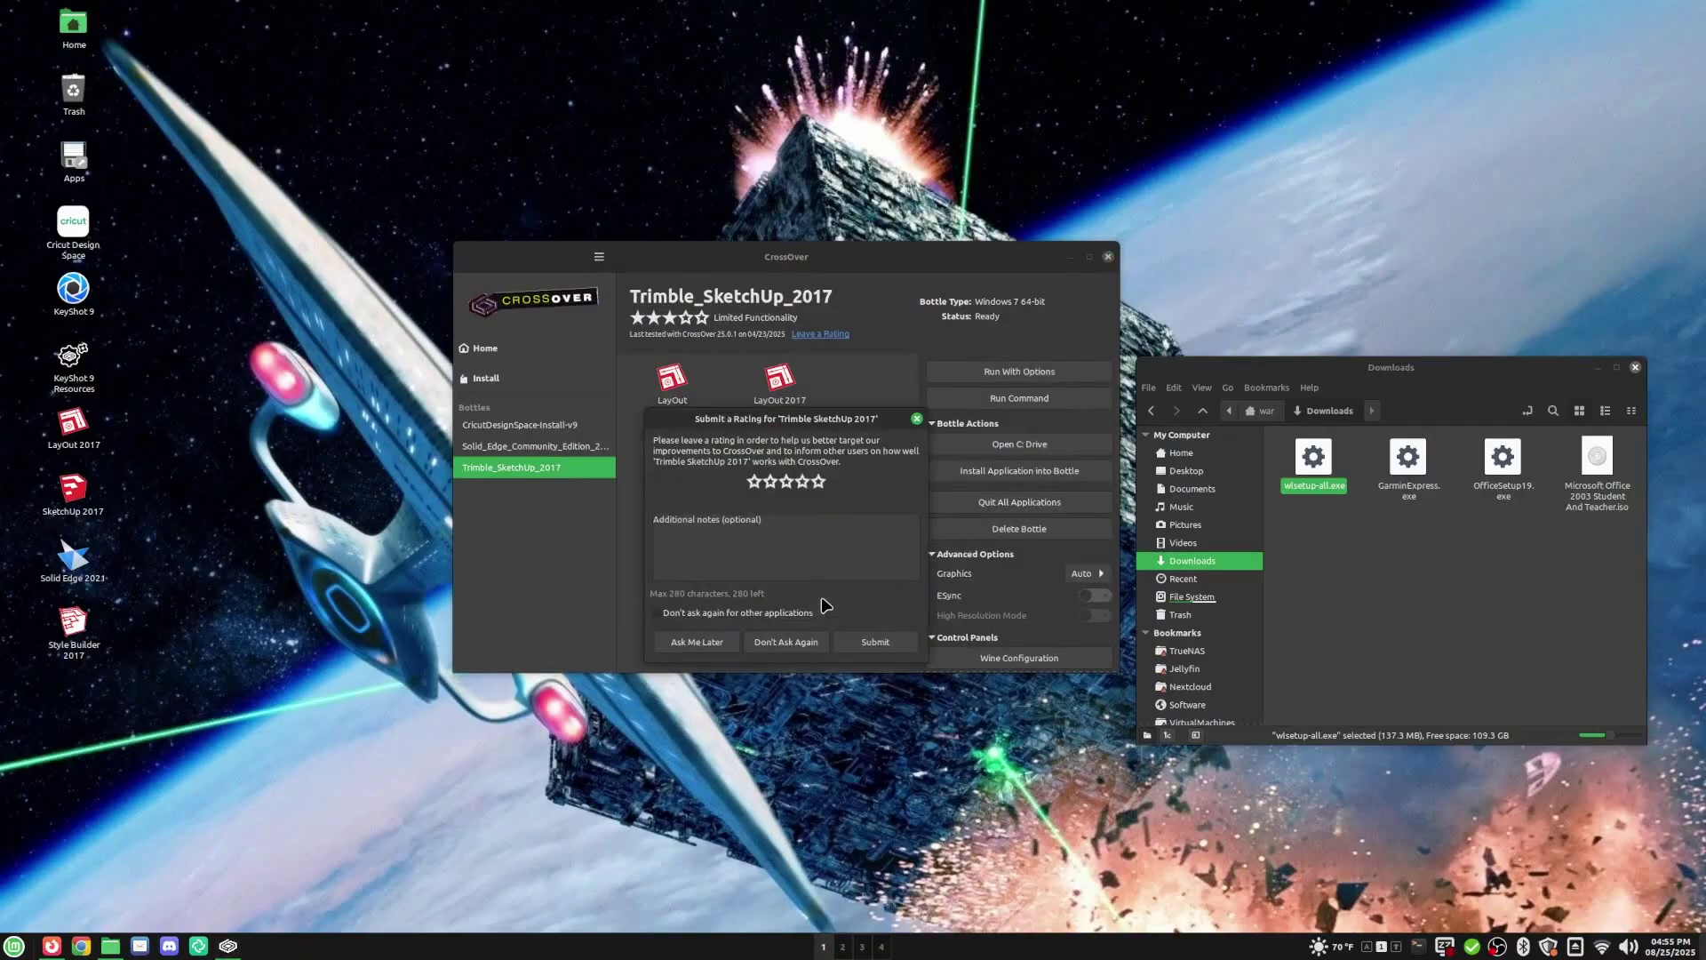
{"action": "left_click", "coordinate": [729, 643]}
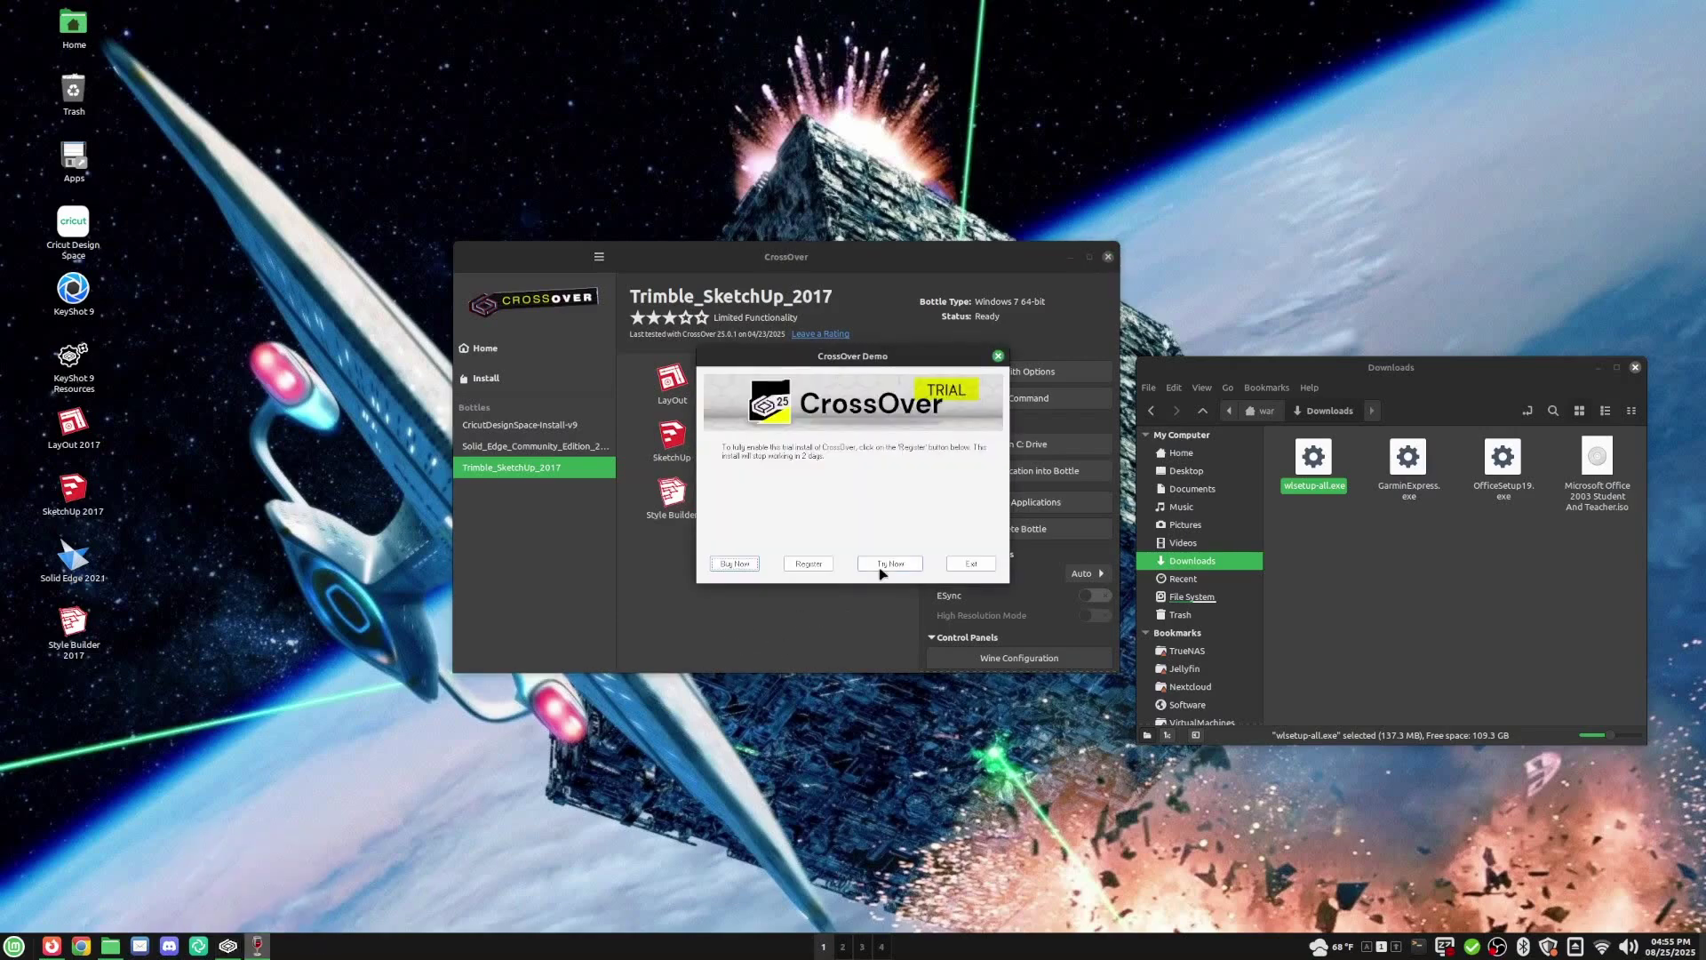
{"action": "left_click", "coordinate": [889, 565]}
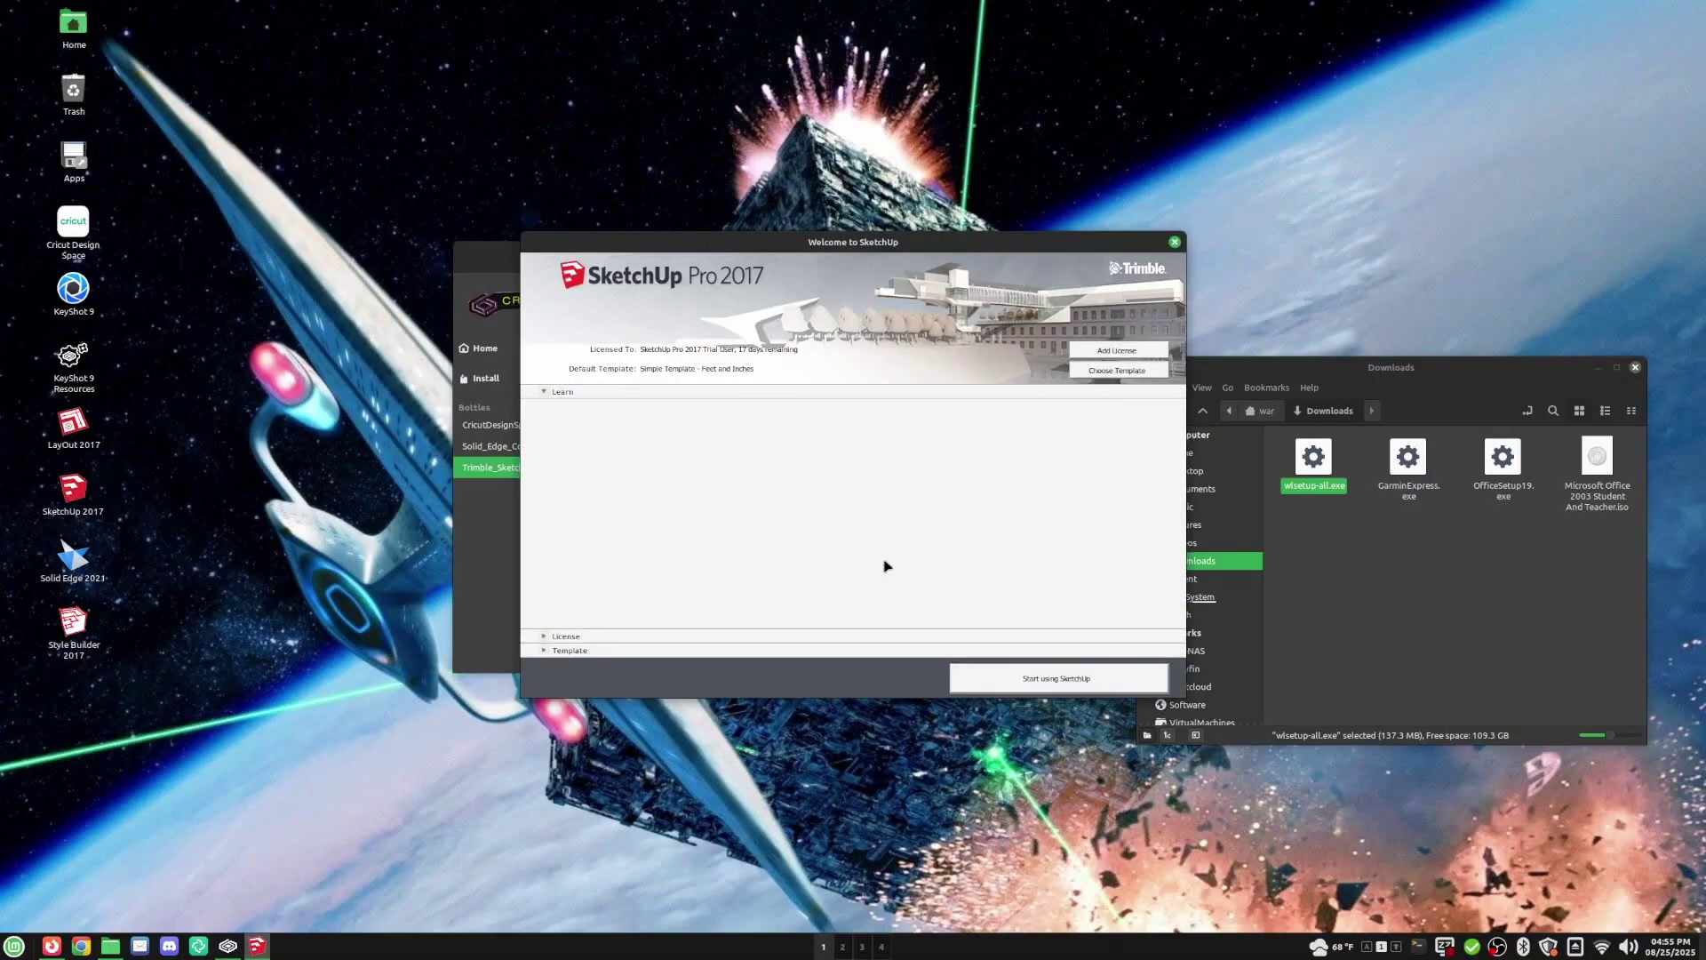
{"action": "left_click", "coordinate": [1031, 681]}
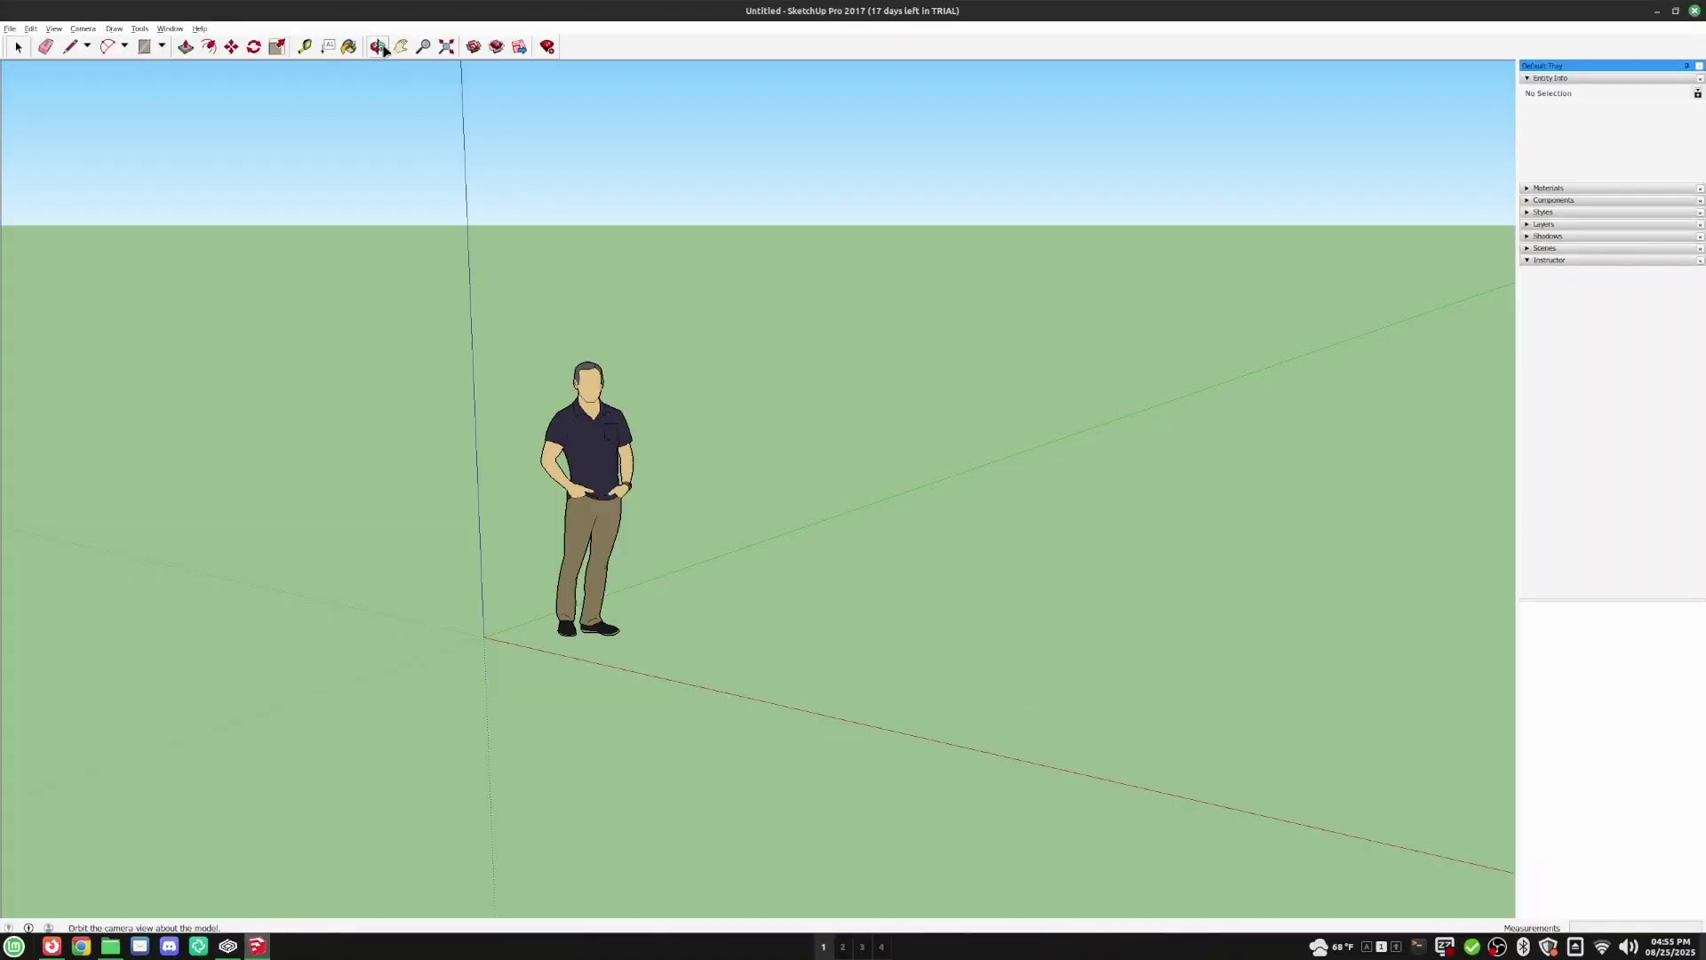
- Open the recently used axanarv2.skp model in place of the blank SketchUp document
{"action": "left_click", "coordinate": [378, 46]}
{"action": "left_click_drag", "start_coordinate": [480, 311], "coordinate": [561, 117]}
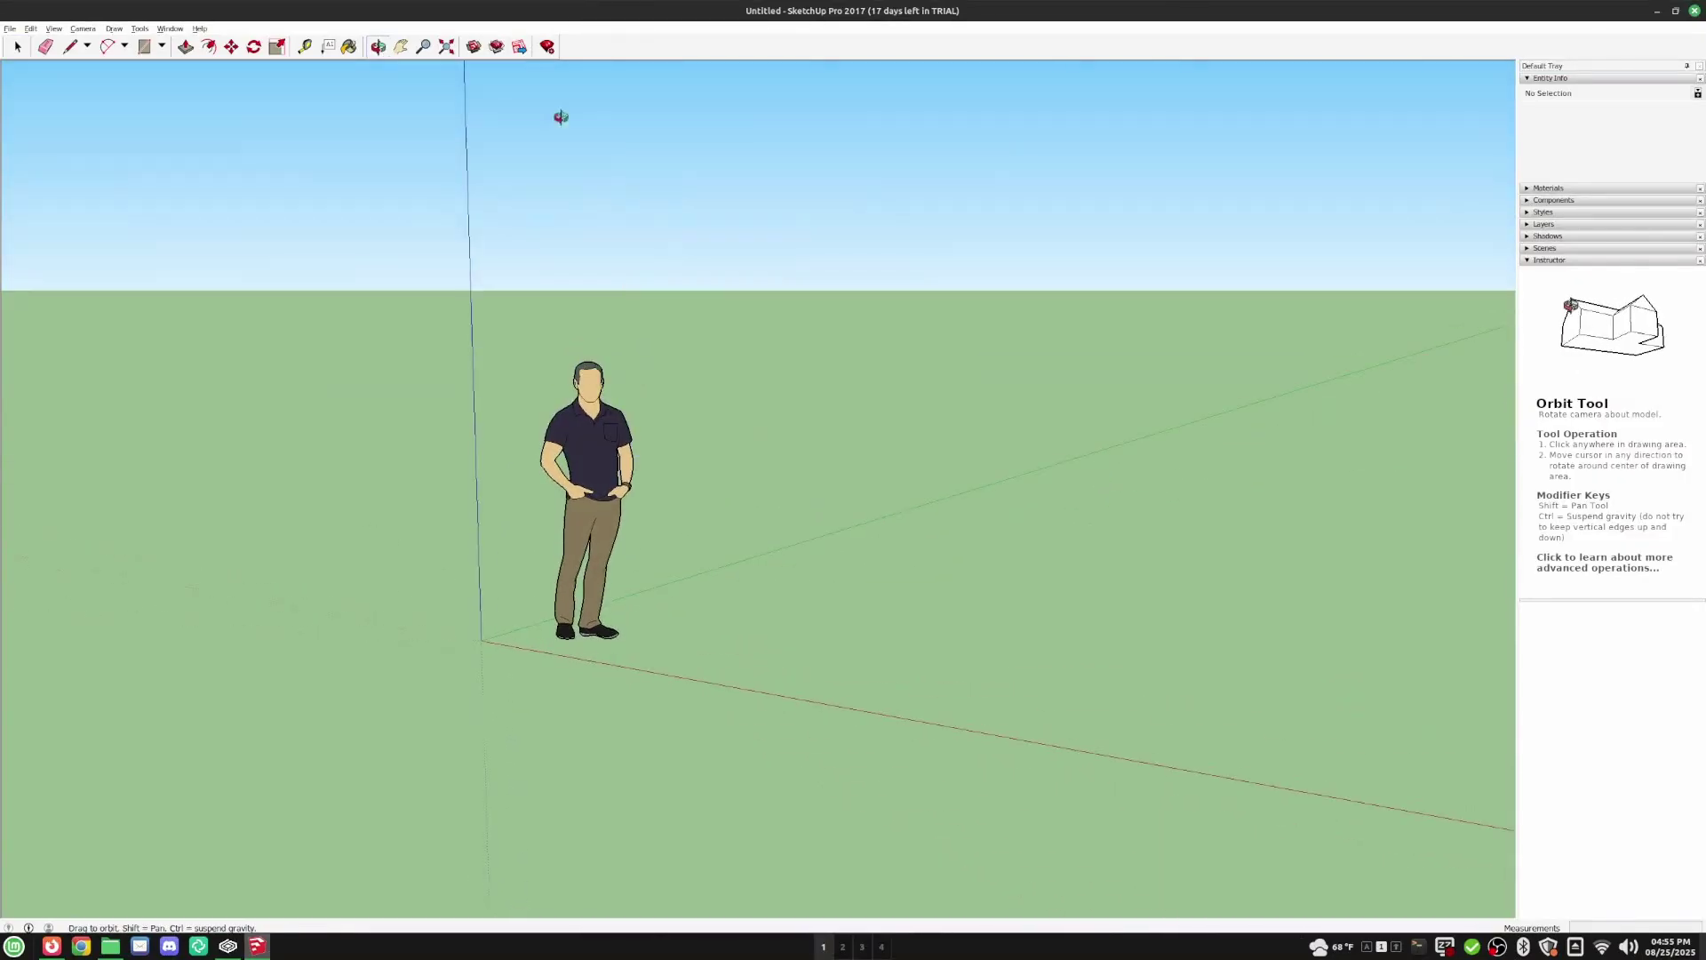
{"action": "left_click", "coordinate": [200, 29]}
{"action": "mouse_move", "coordinate": [174, 34]}
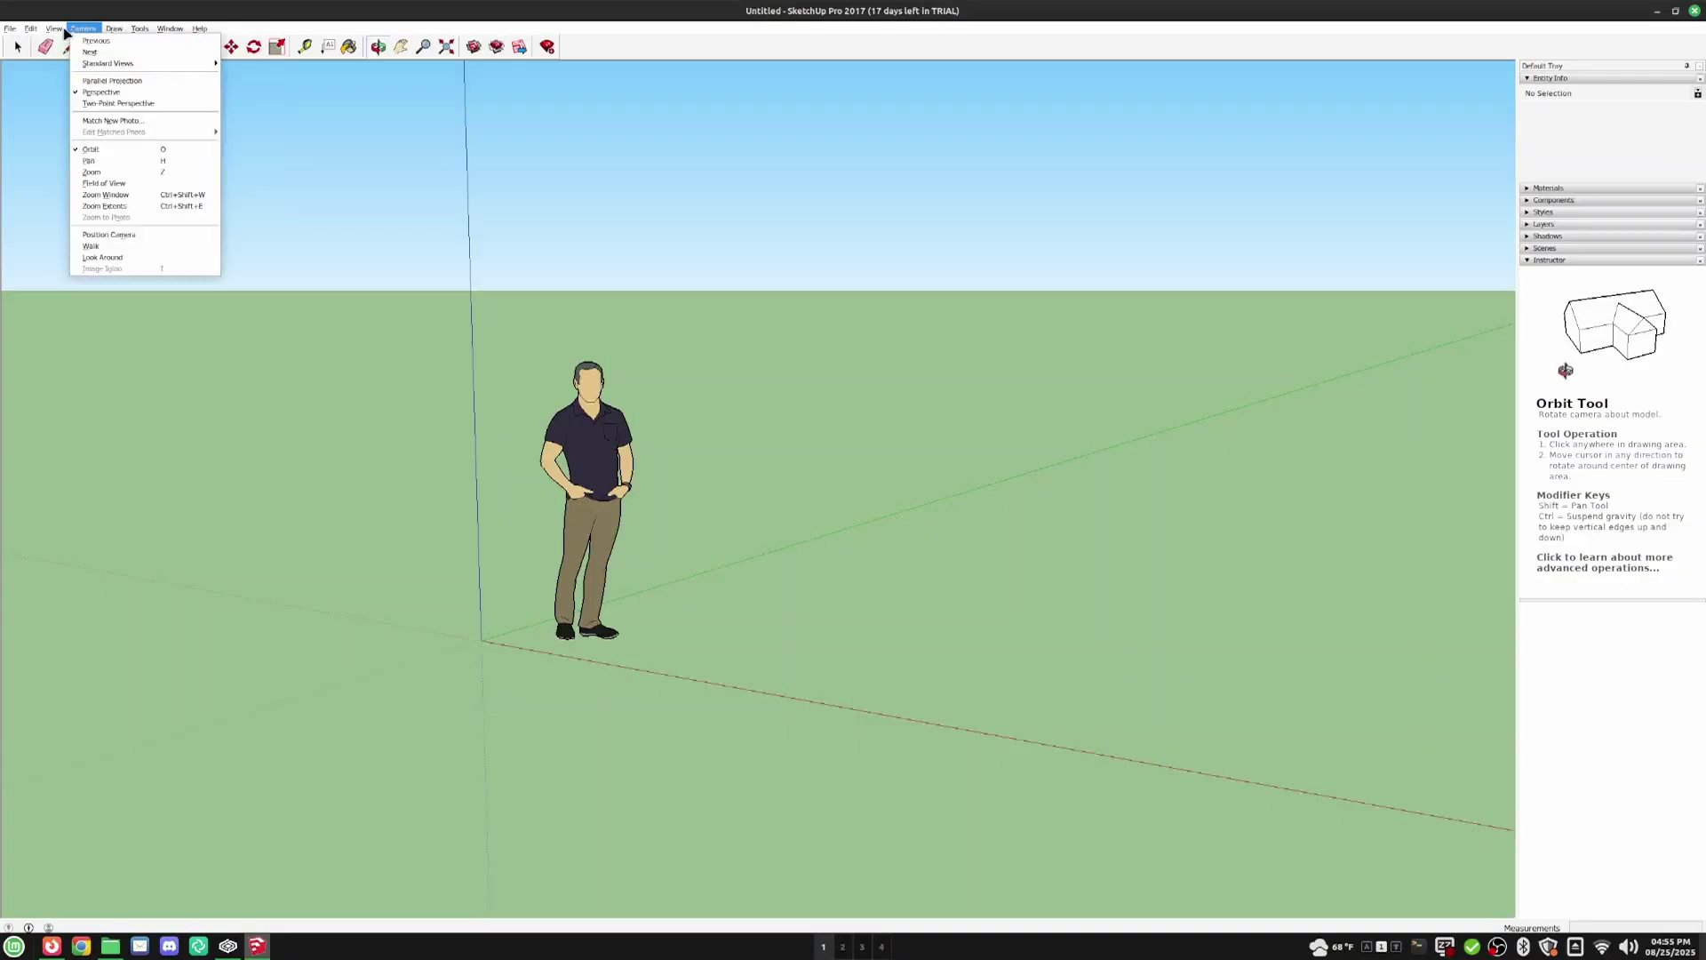
{"action": "mouse_move", "coordinate": [5, 28]}
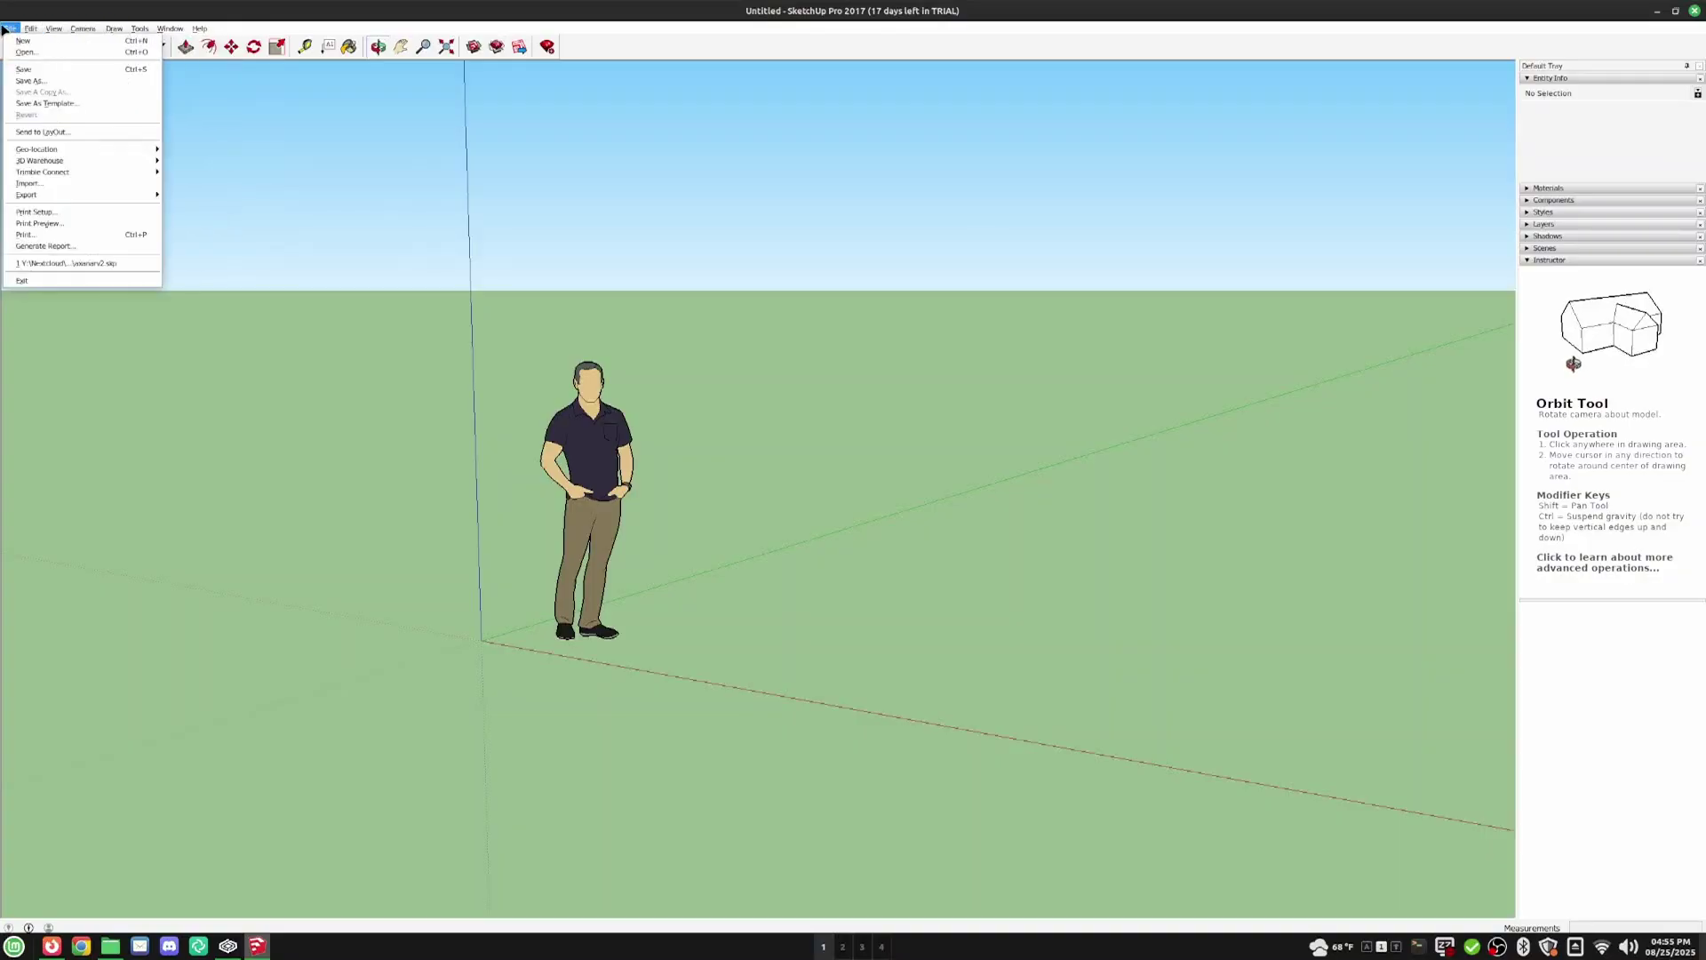
{"action": "left_click", "coordinate": [89, 264]}
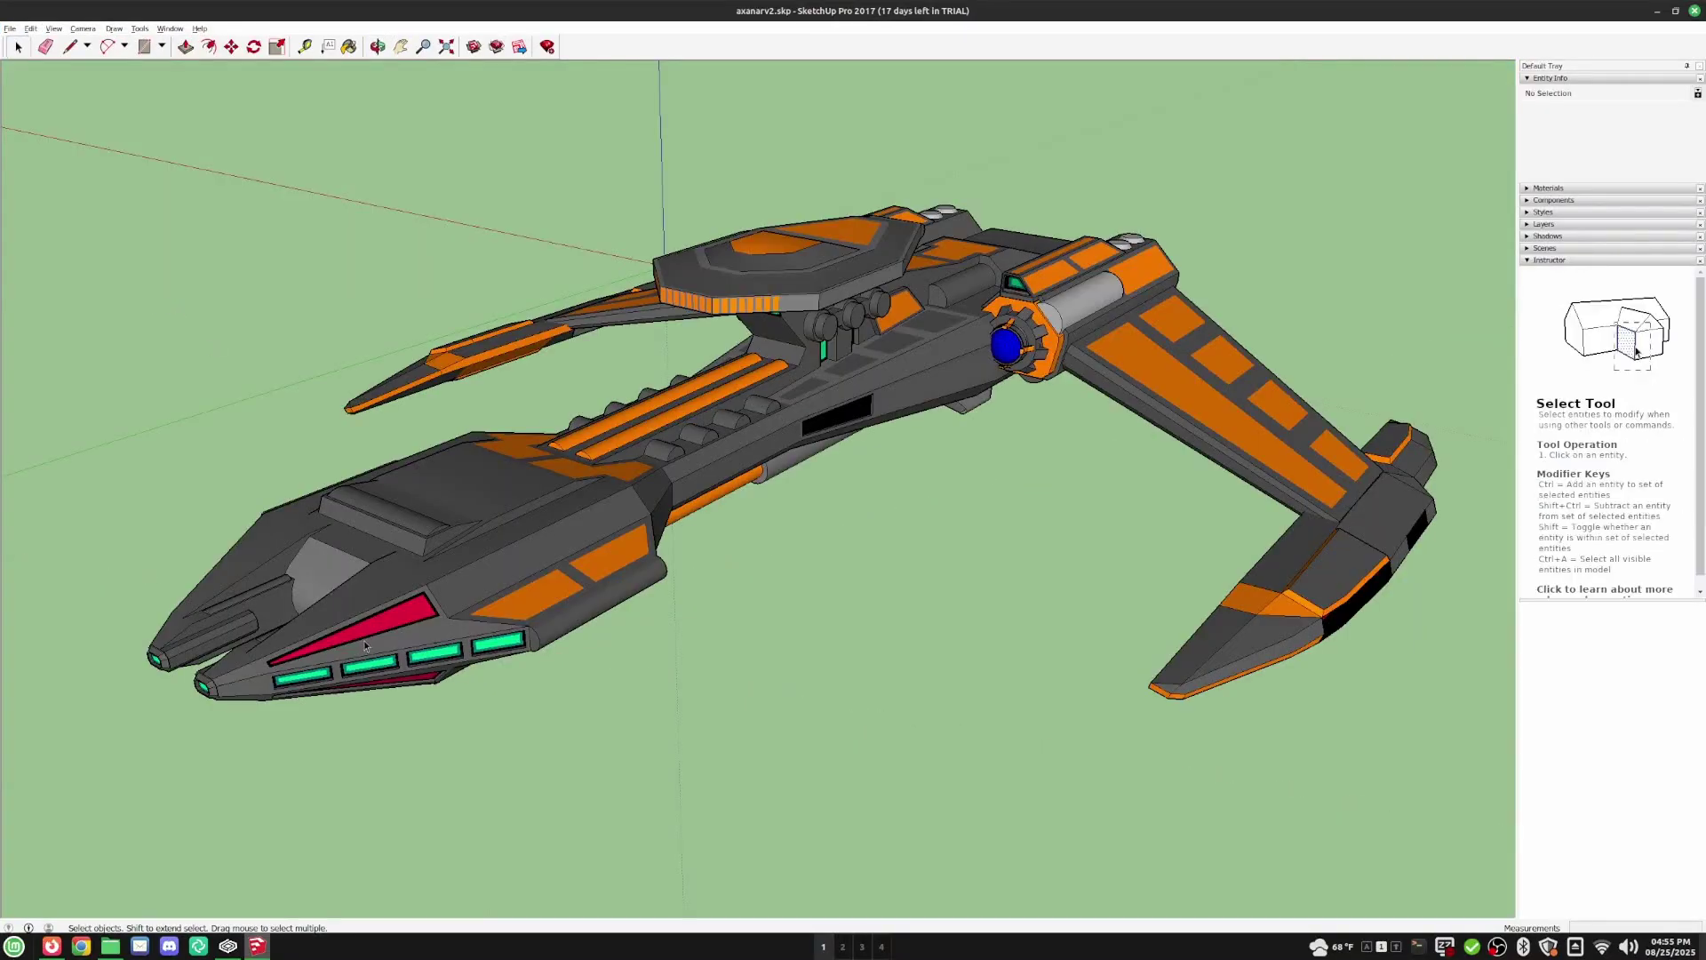
- Orbit around the spaceship model to view it from its other side, and close SketchUp
{"action": "left_click", "coordinate": [378, 46]}
{"action": "left_click_drag", "start_coordinate": [428, 512], "coordinate": [456, 733]}
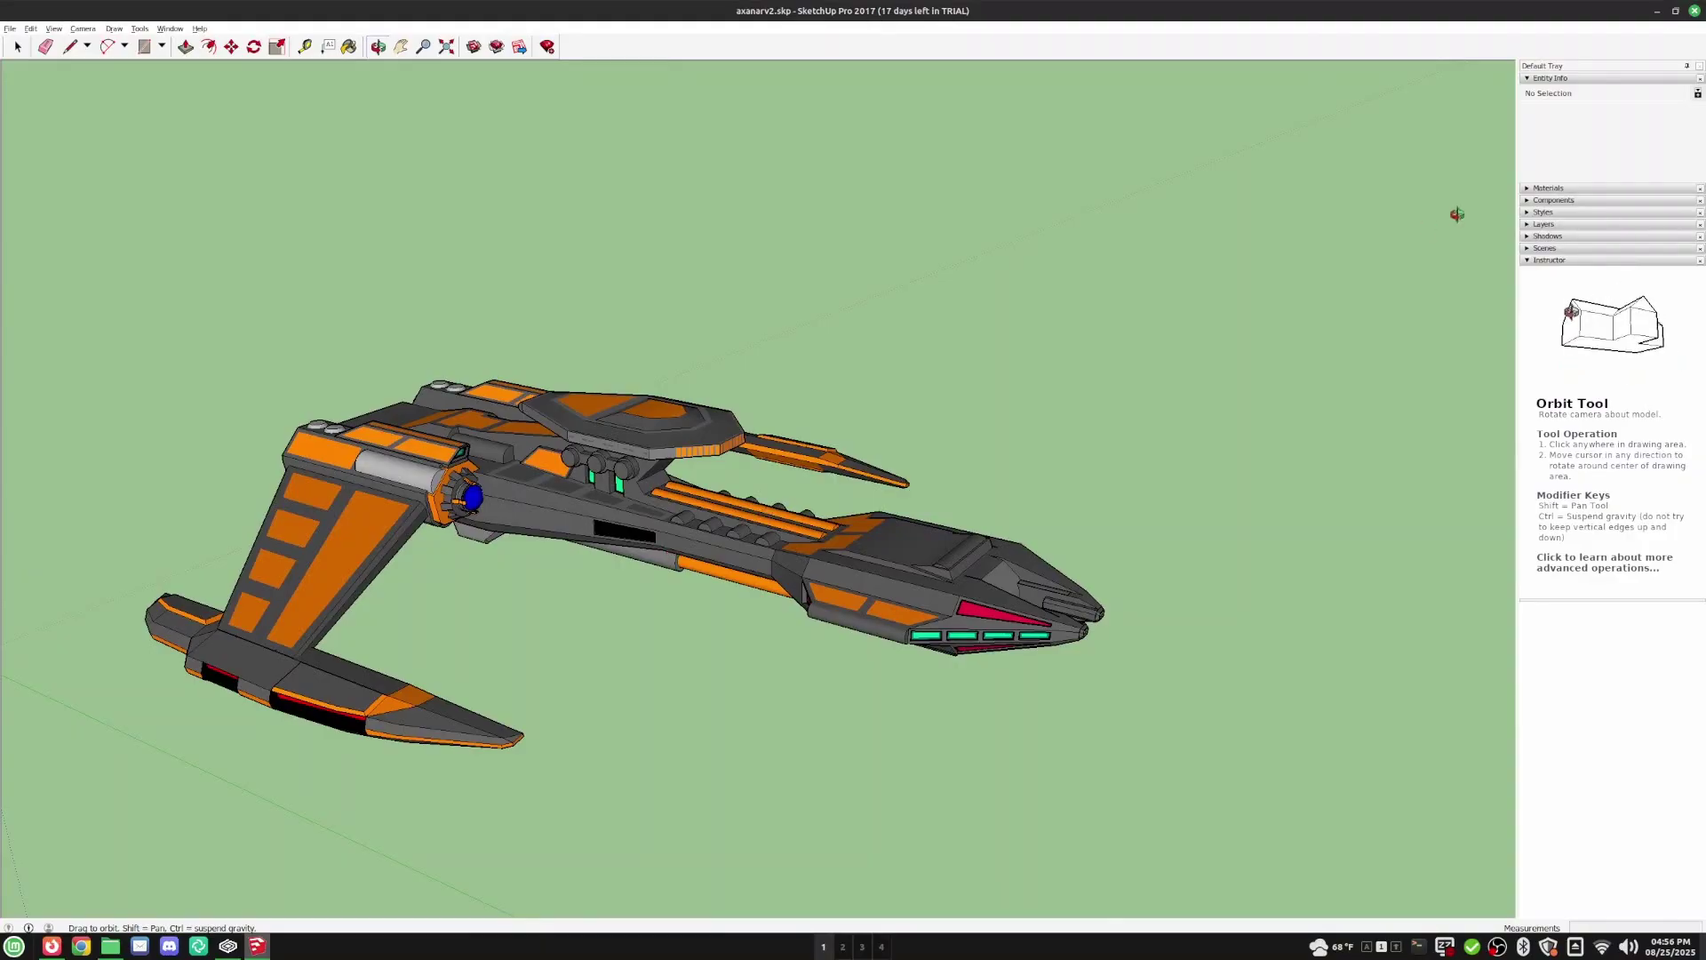
{"action": "left_click", "coordinate": [1695, 10]}
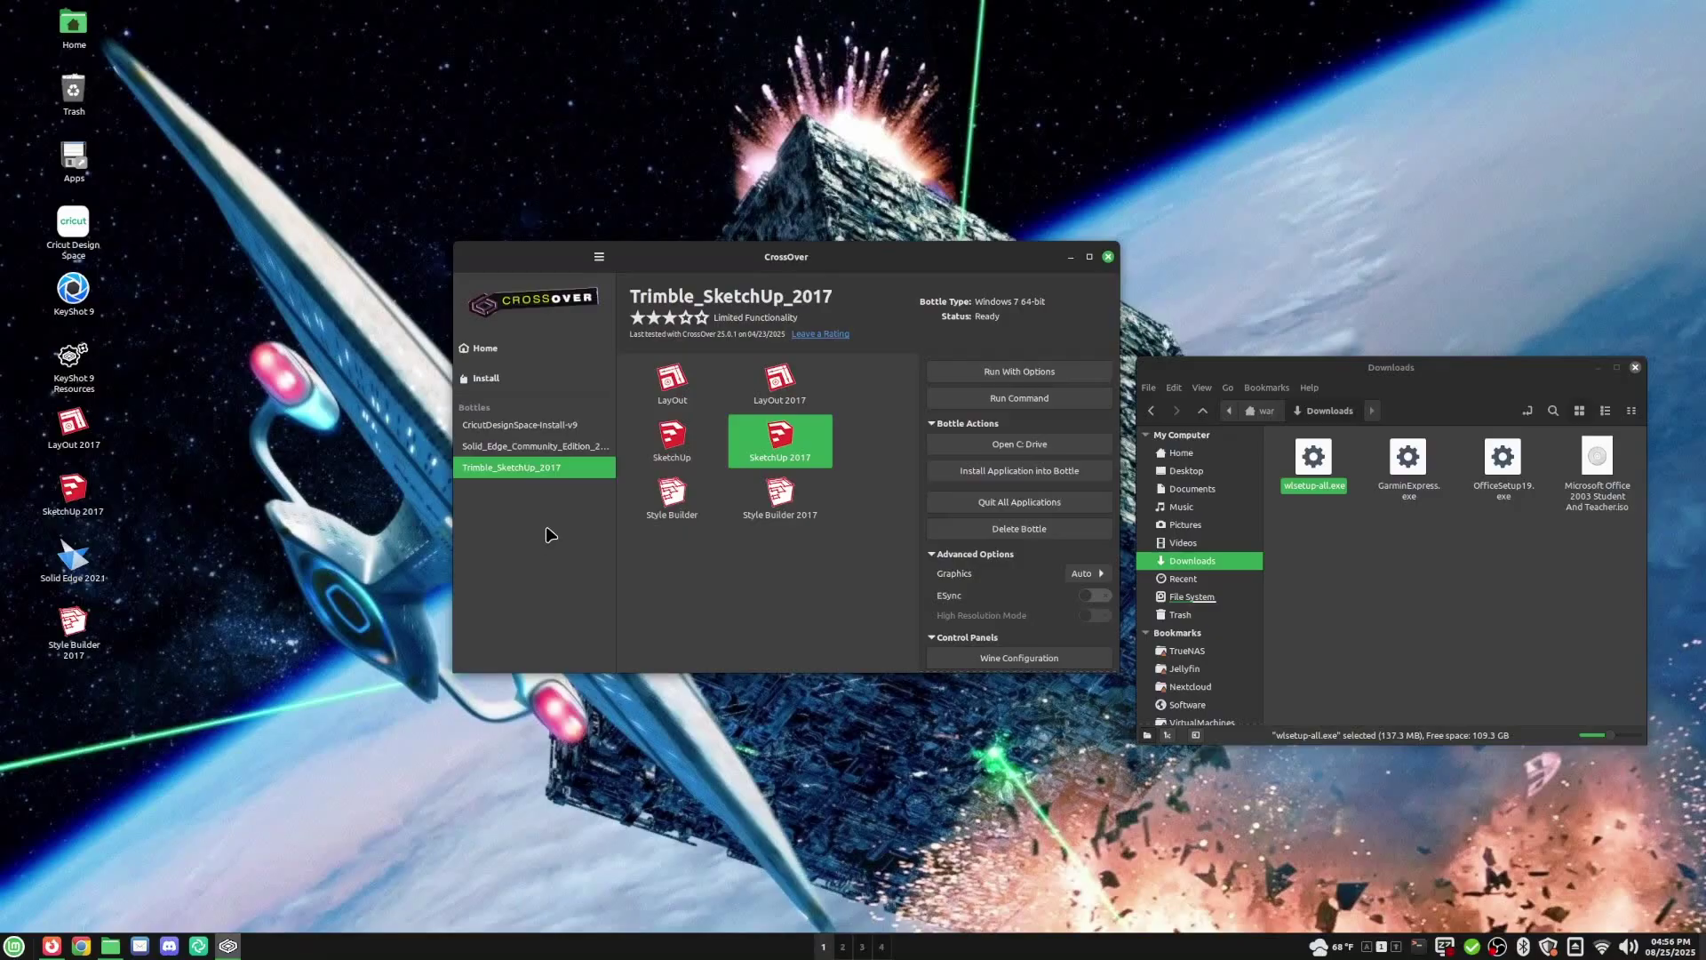
- Find Garmin Express by searching CrossOver's installable applications for "Garmin" and start its installation into a new bottle
{"action": "left_click", "coordinate": [486, 378]}
{"action": "left_click_drag", "start_coordinate": [762, 267], "coordinate": [749, 278]}
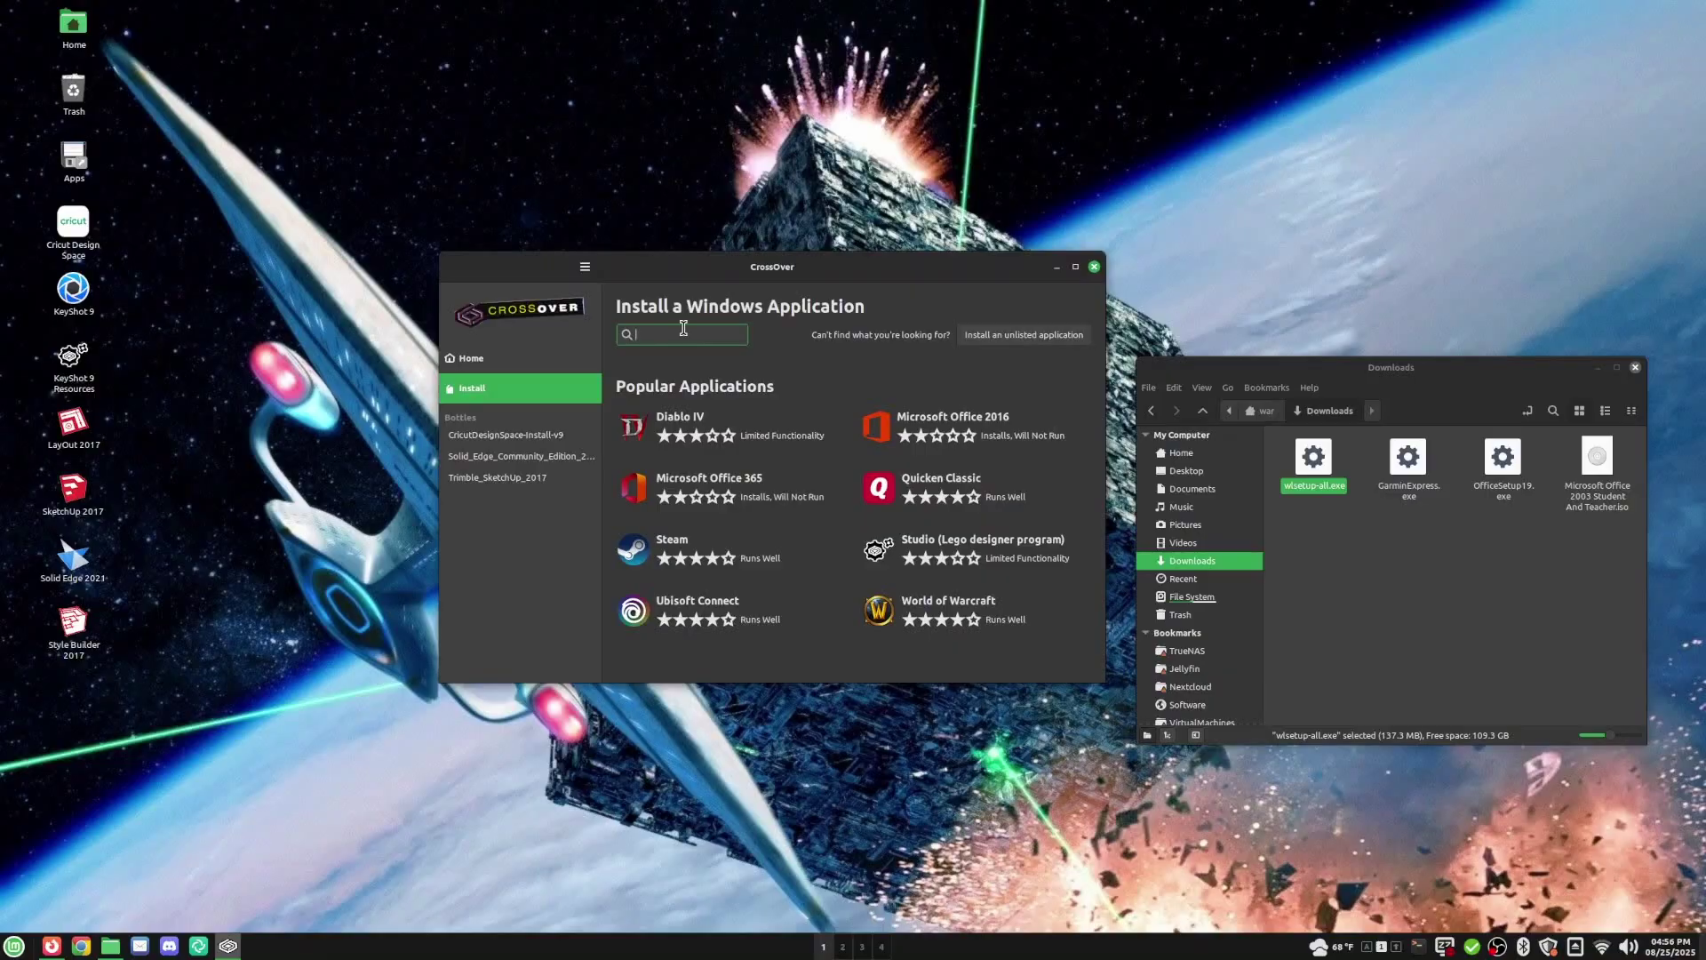
{"action": "type", "text": "Garmin"}
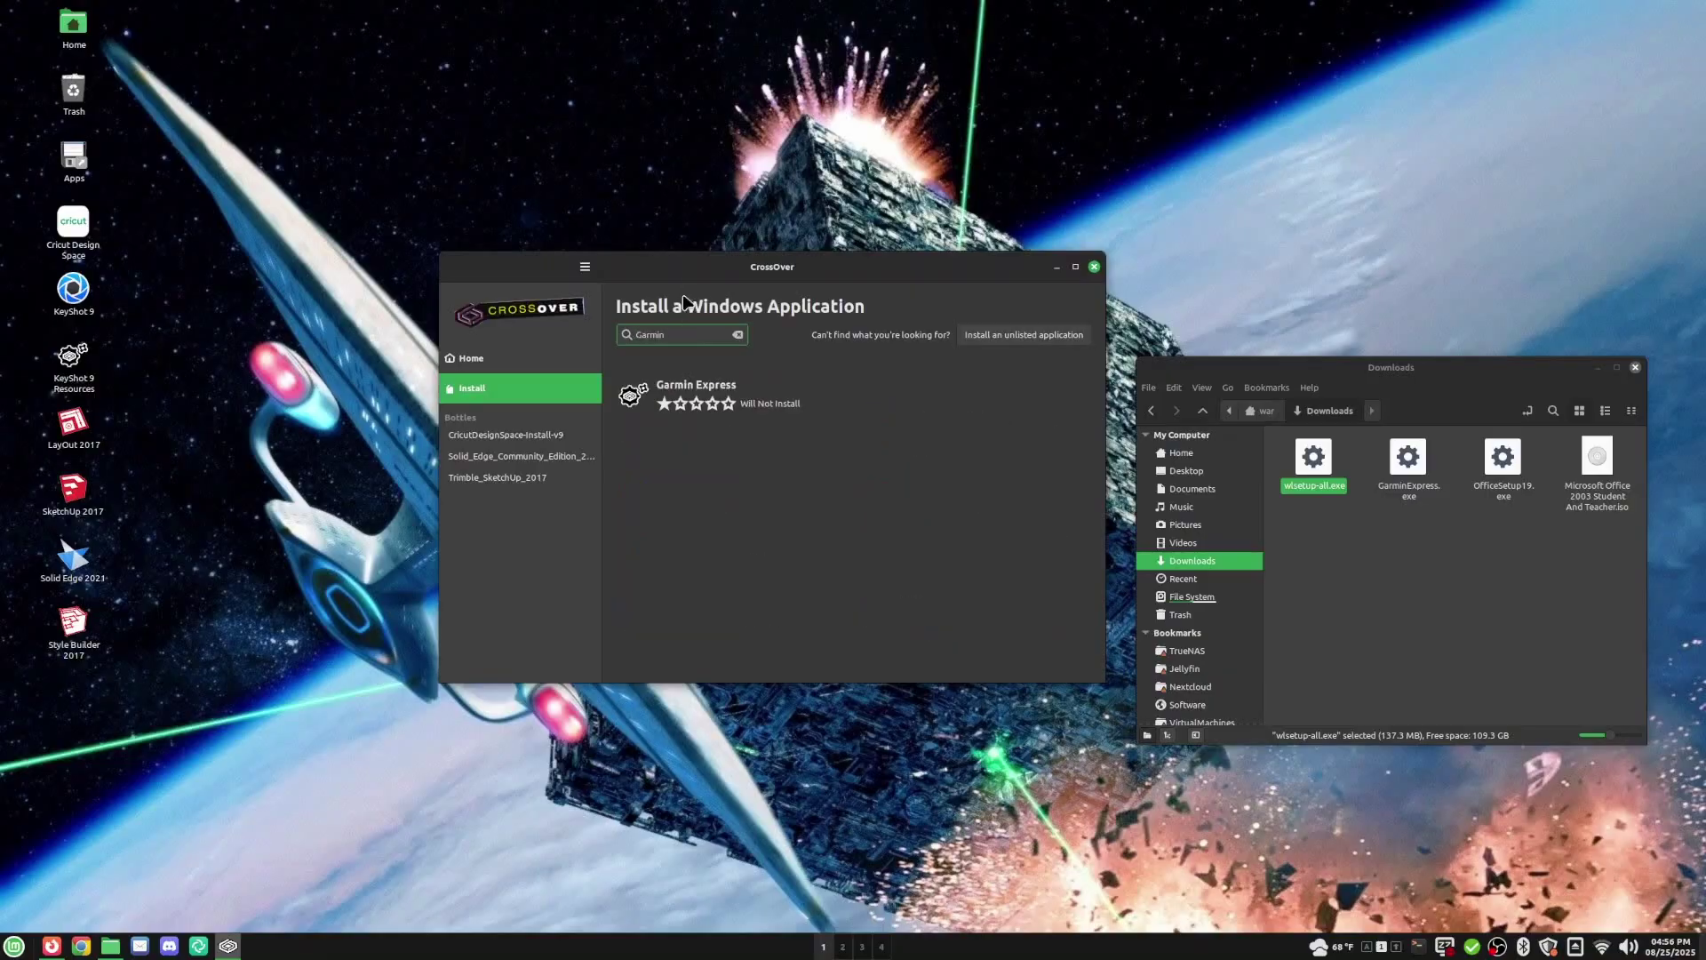
{"action": "left_click", "coordinate": [709, 388]}
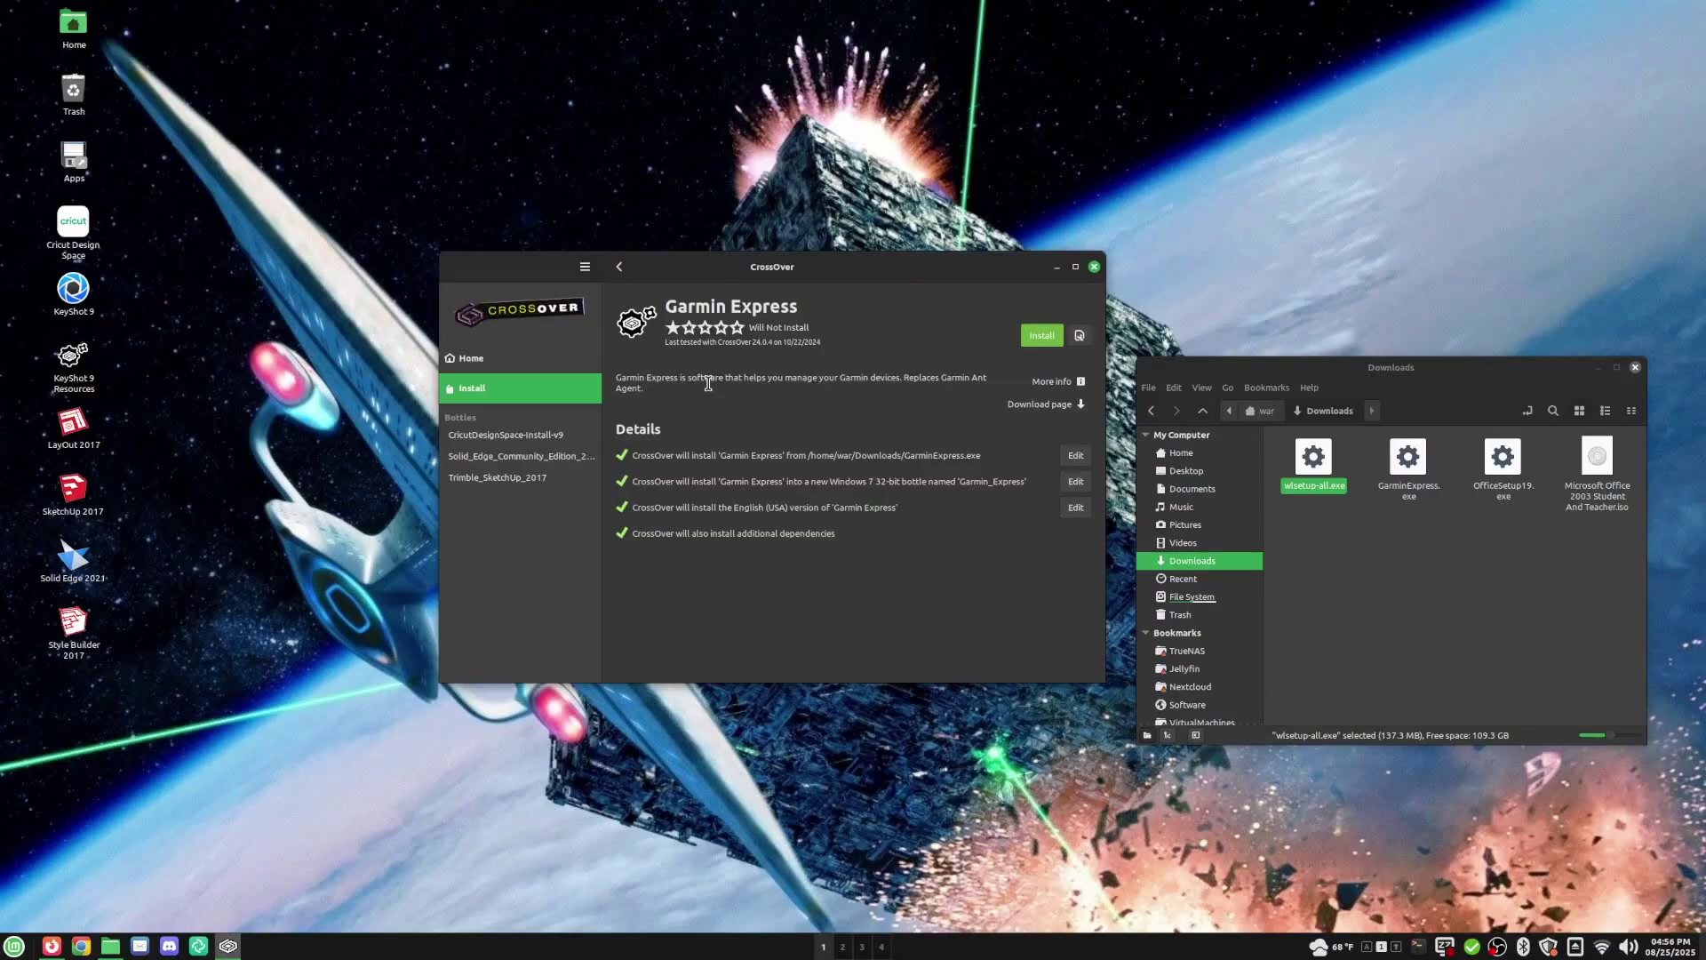
{"action": "left_click", "coordinate": [1038, 338]}
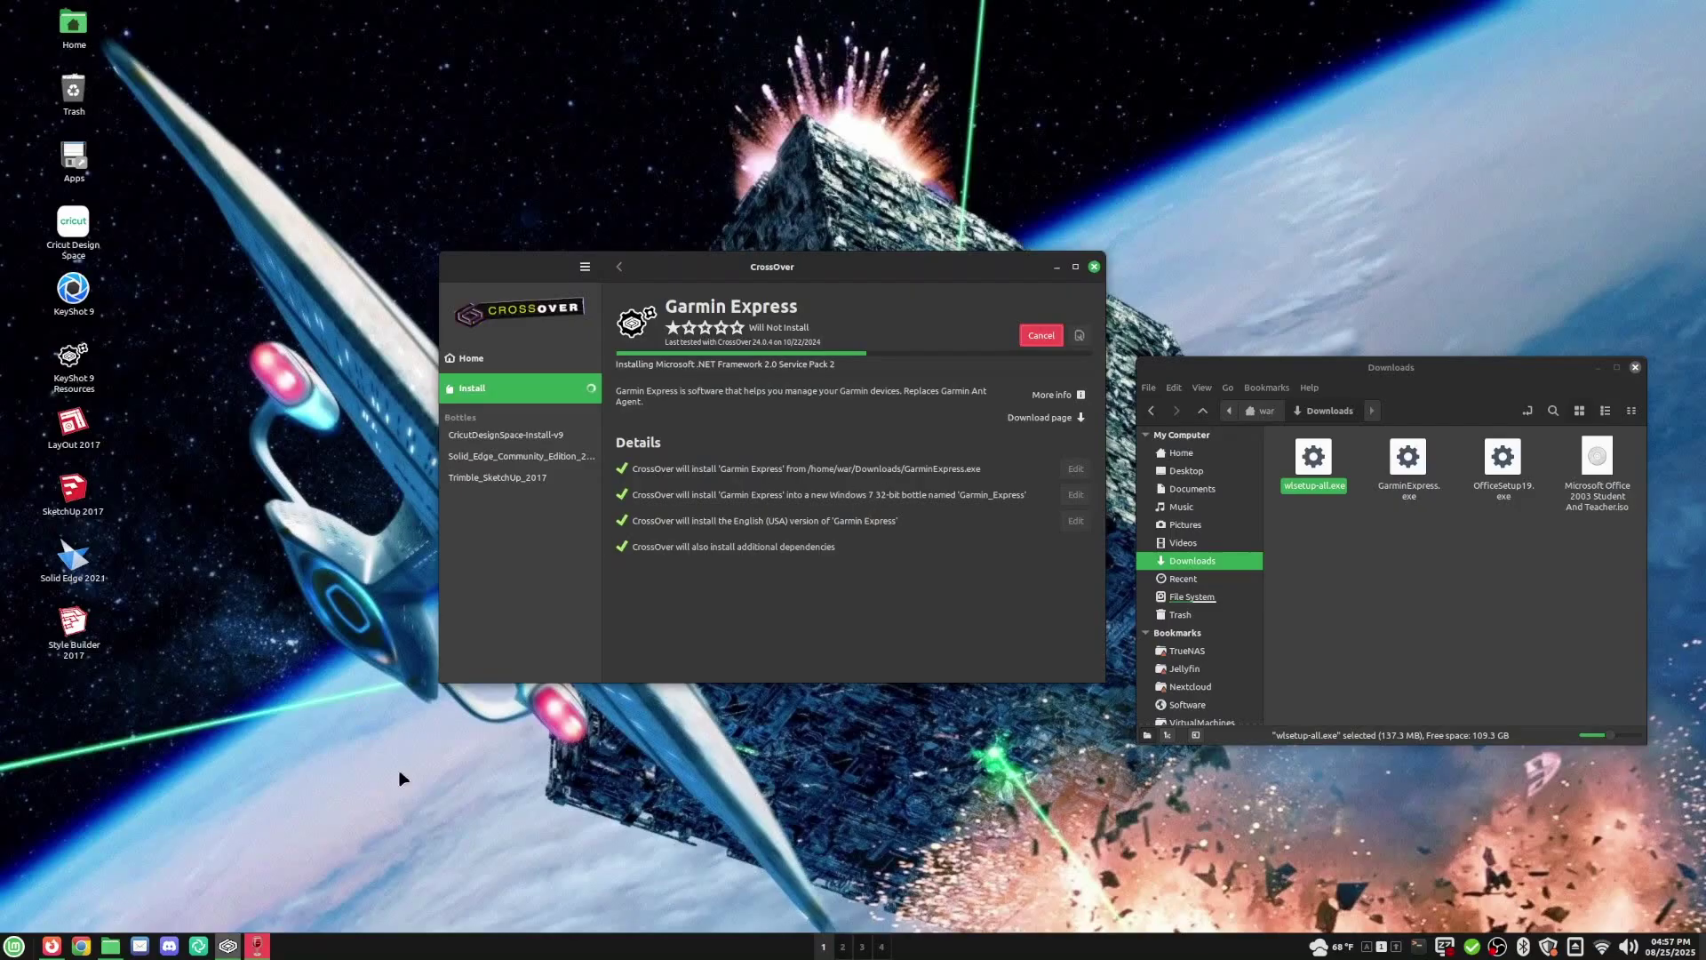
- Continue under the CrossOver trial, accept the .NET Framework 2.0 SP2 license terms, and complete the .NET Framework installations
{"action": "left_click", "coordinate": [257, 945]}
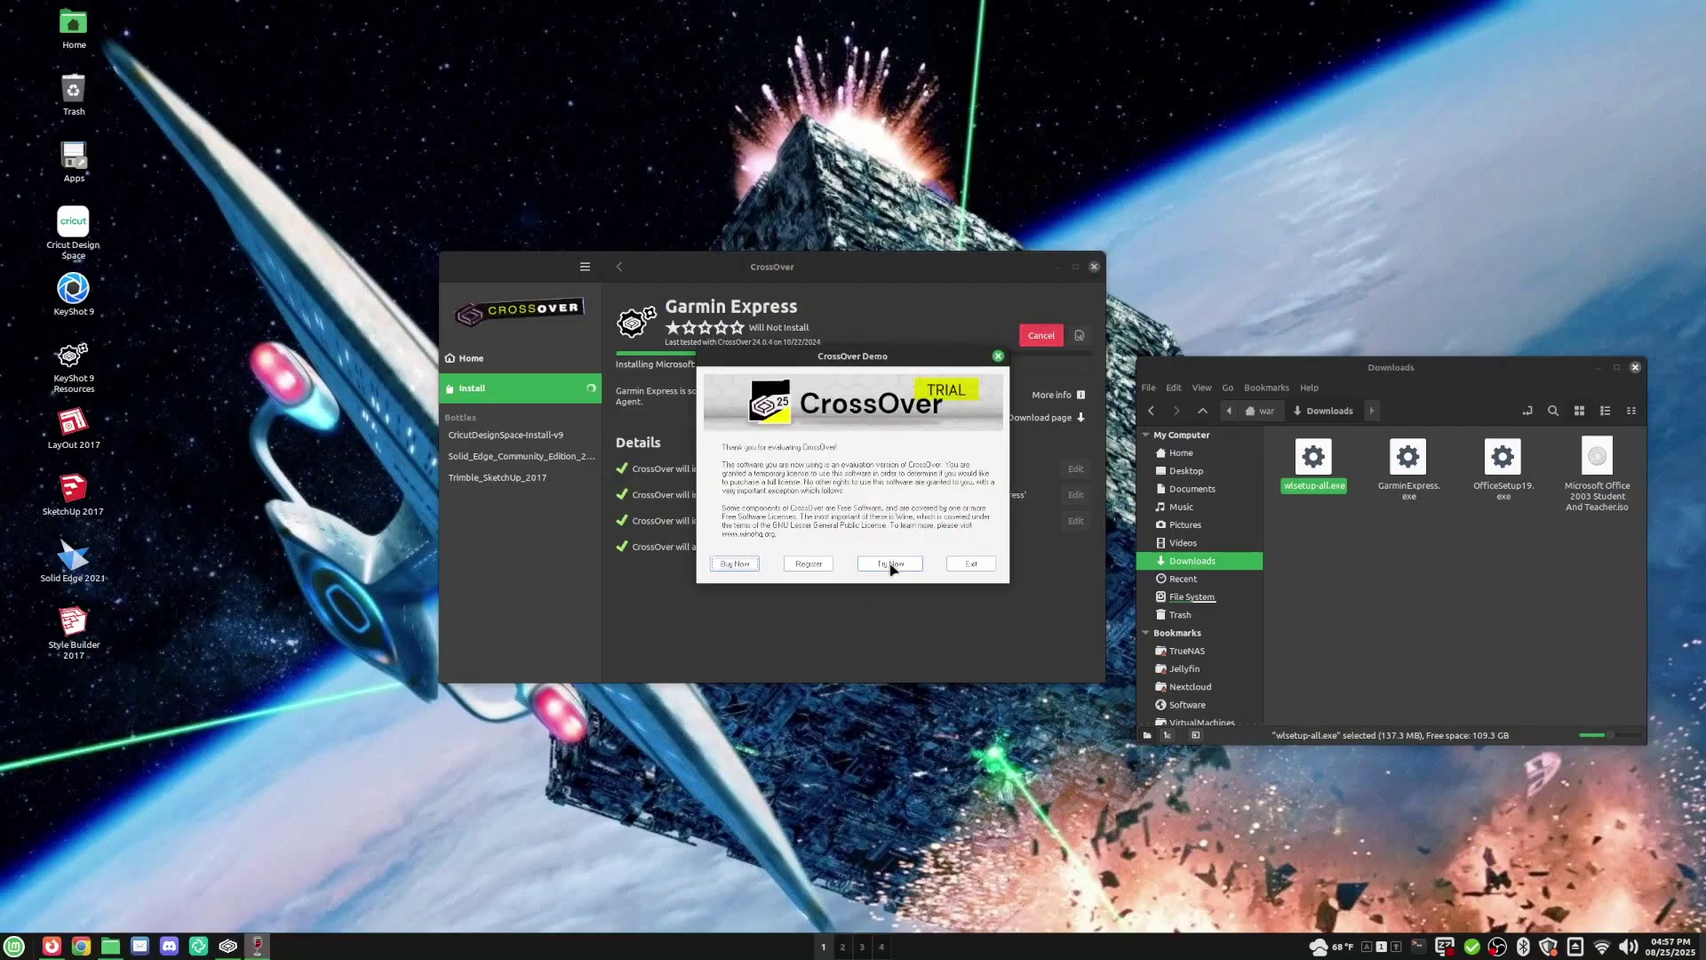
{"action": "left_click", "coordinate": [889, 563]}
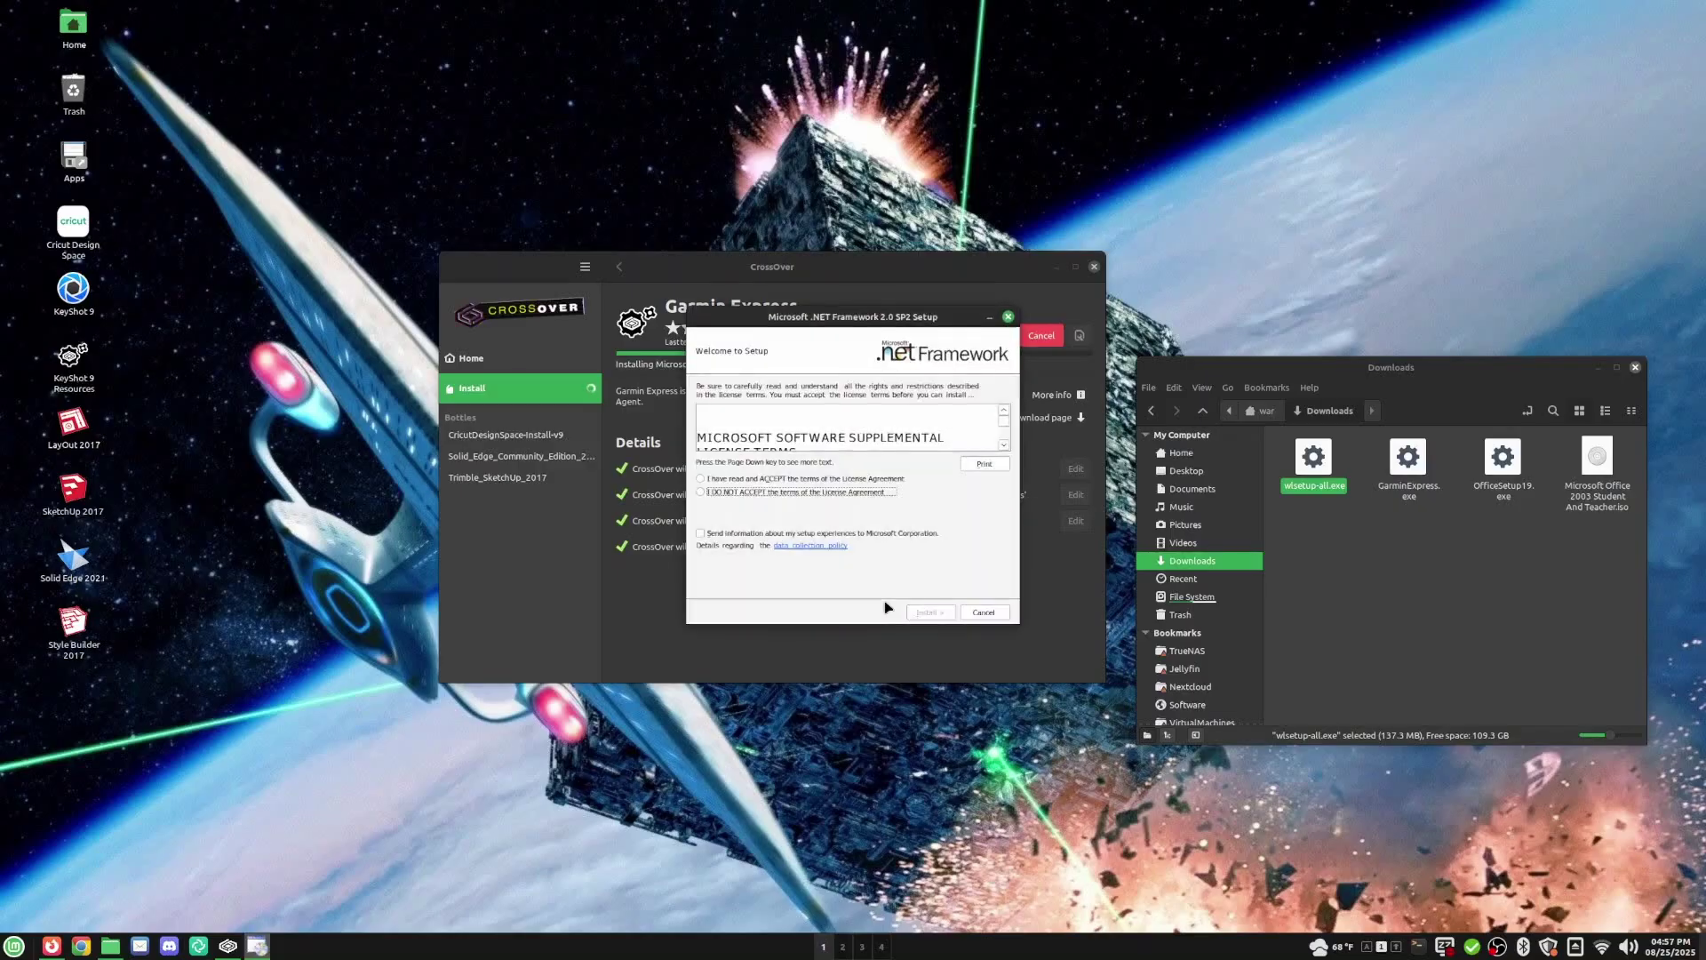
{"action": "left_click", "coordinate": [780, 482]}
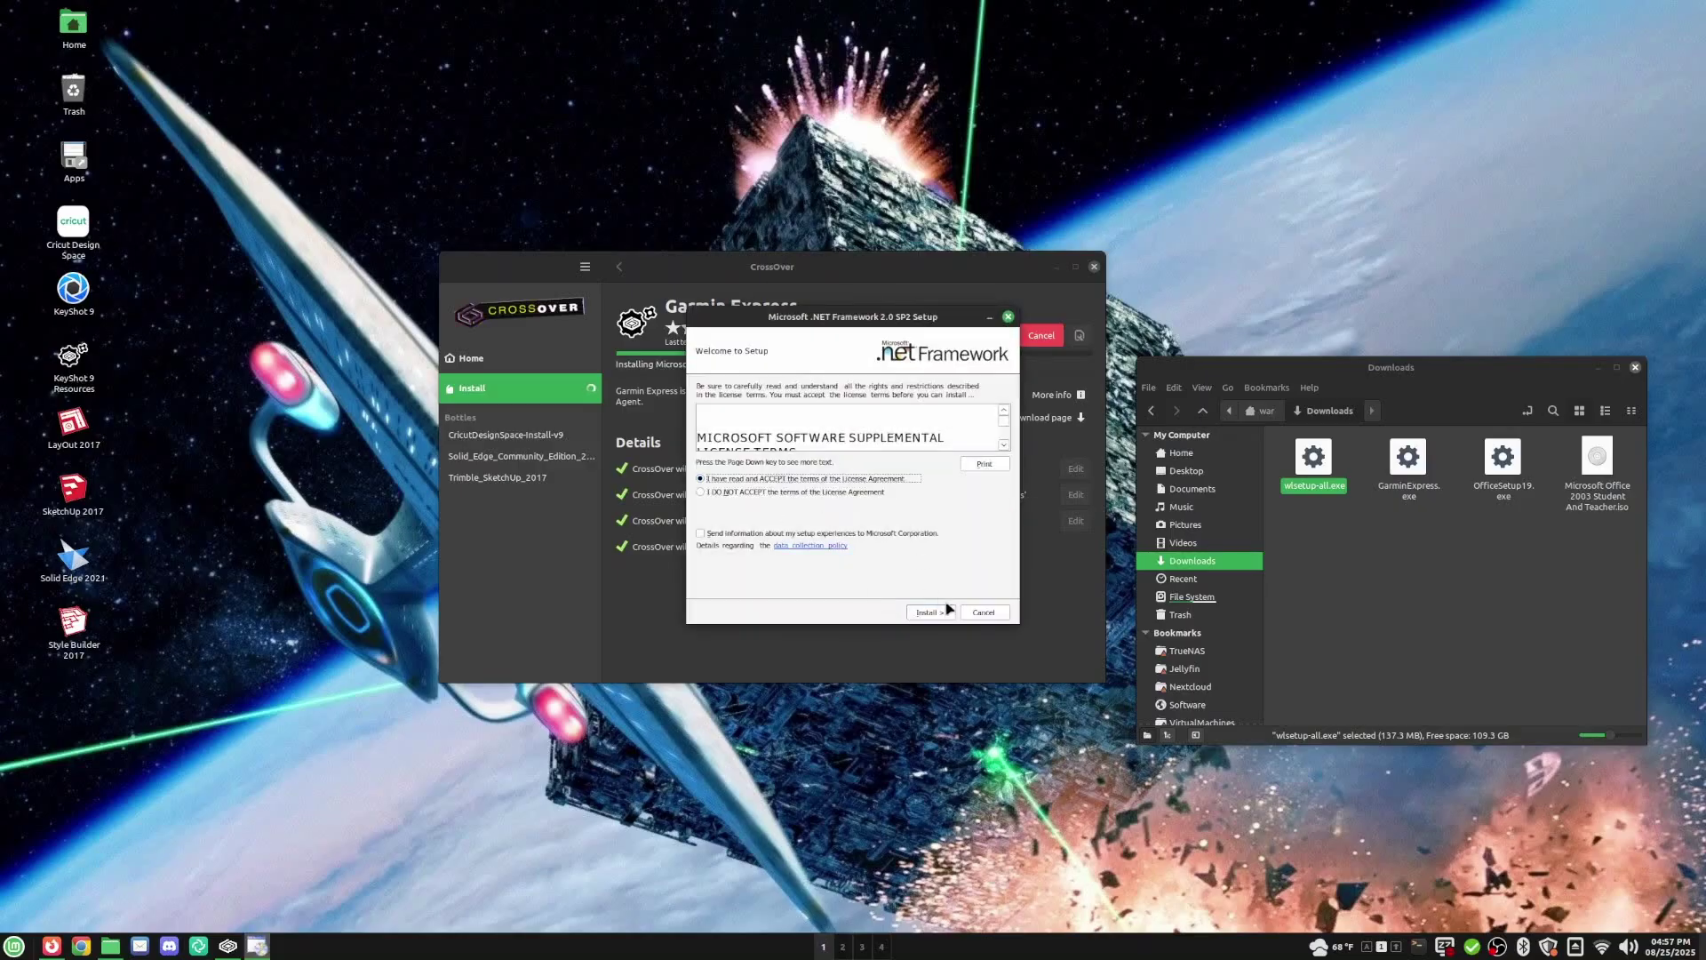
{"action": "left_click", "coordinate": [942, 612]}
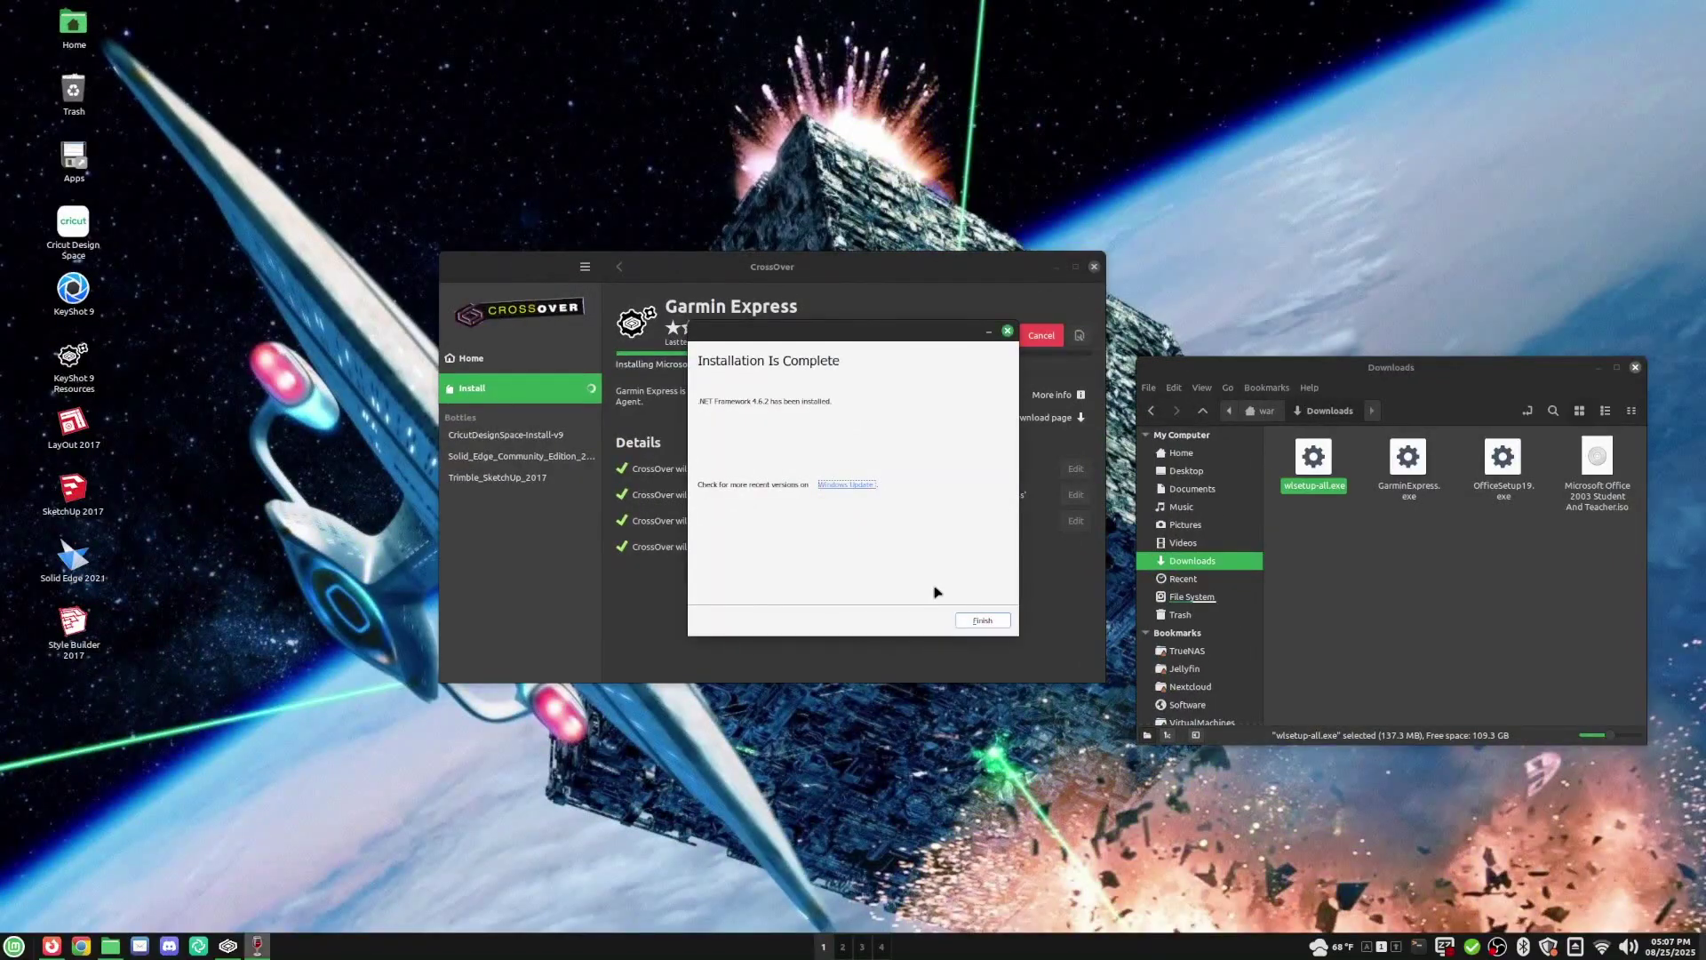
{"action": "left_click", "coordinate": [983, 620]}
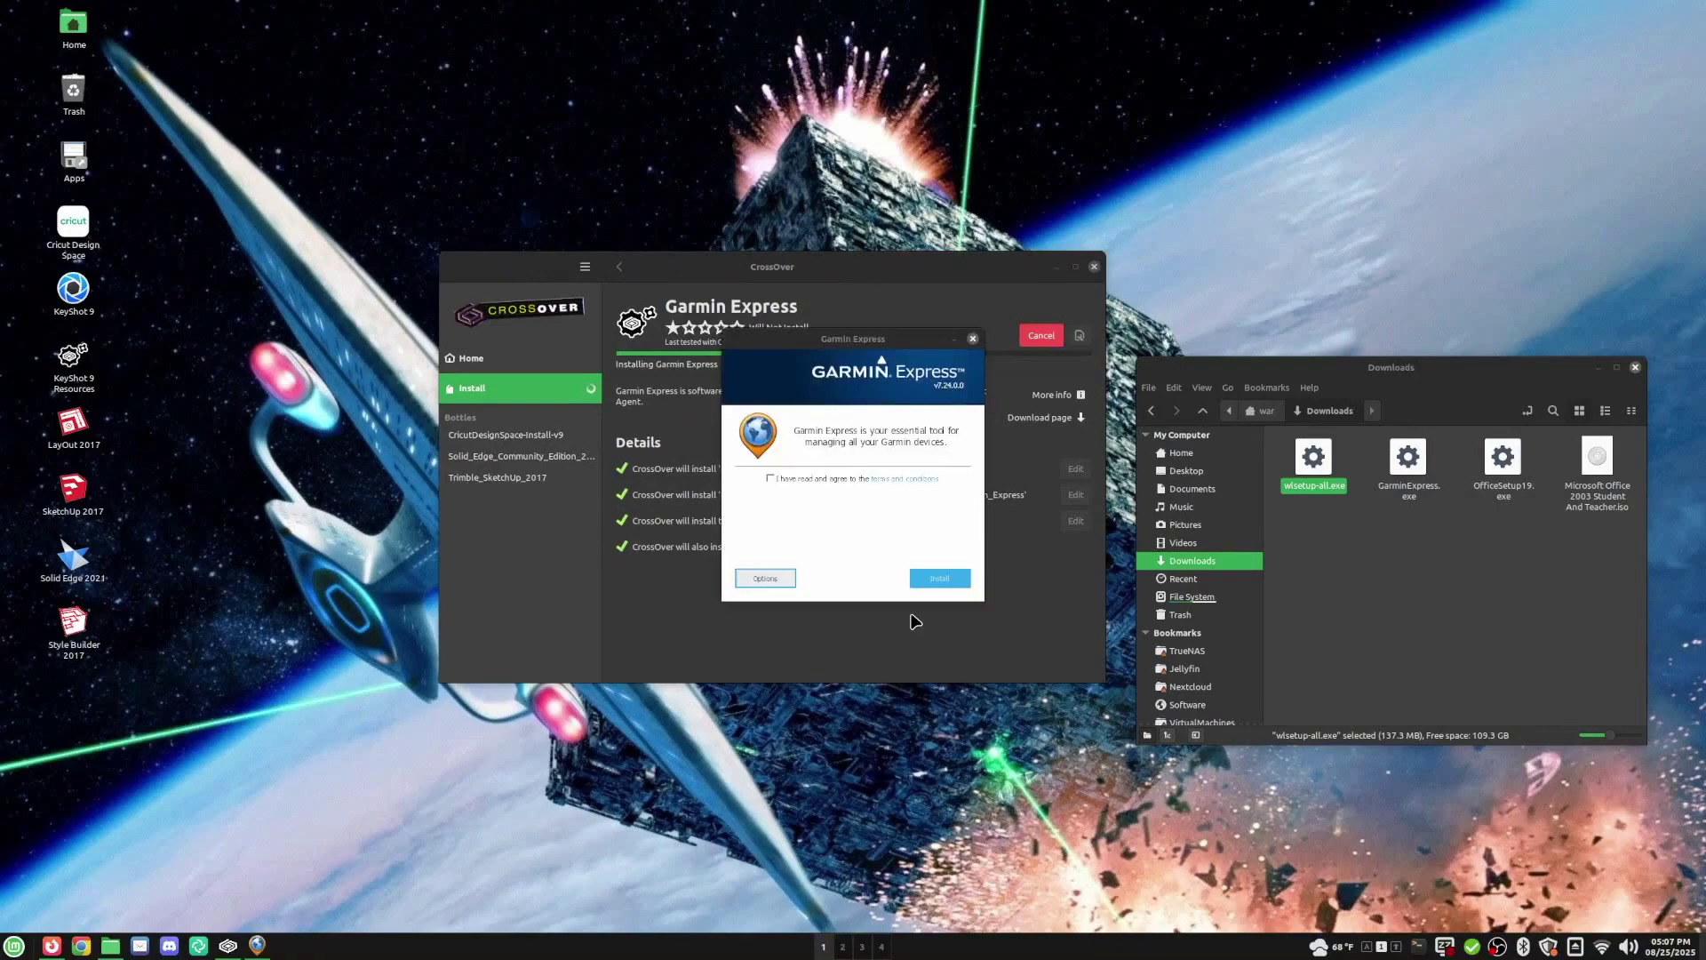
- Agree to the Garmin Express terms and conditions and try to install the program
{"action": "left_click", "coordinate": [781, 480]}
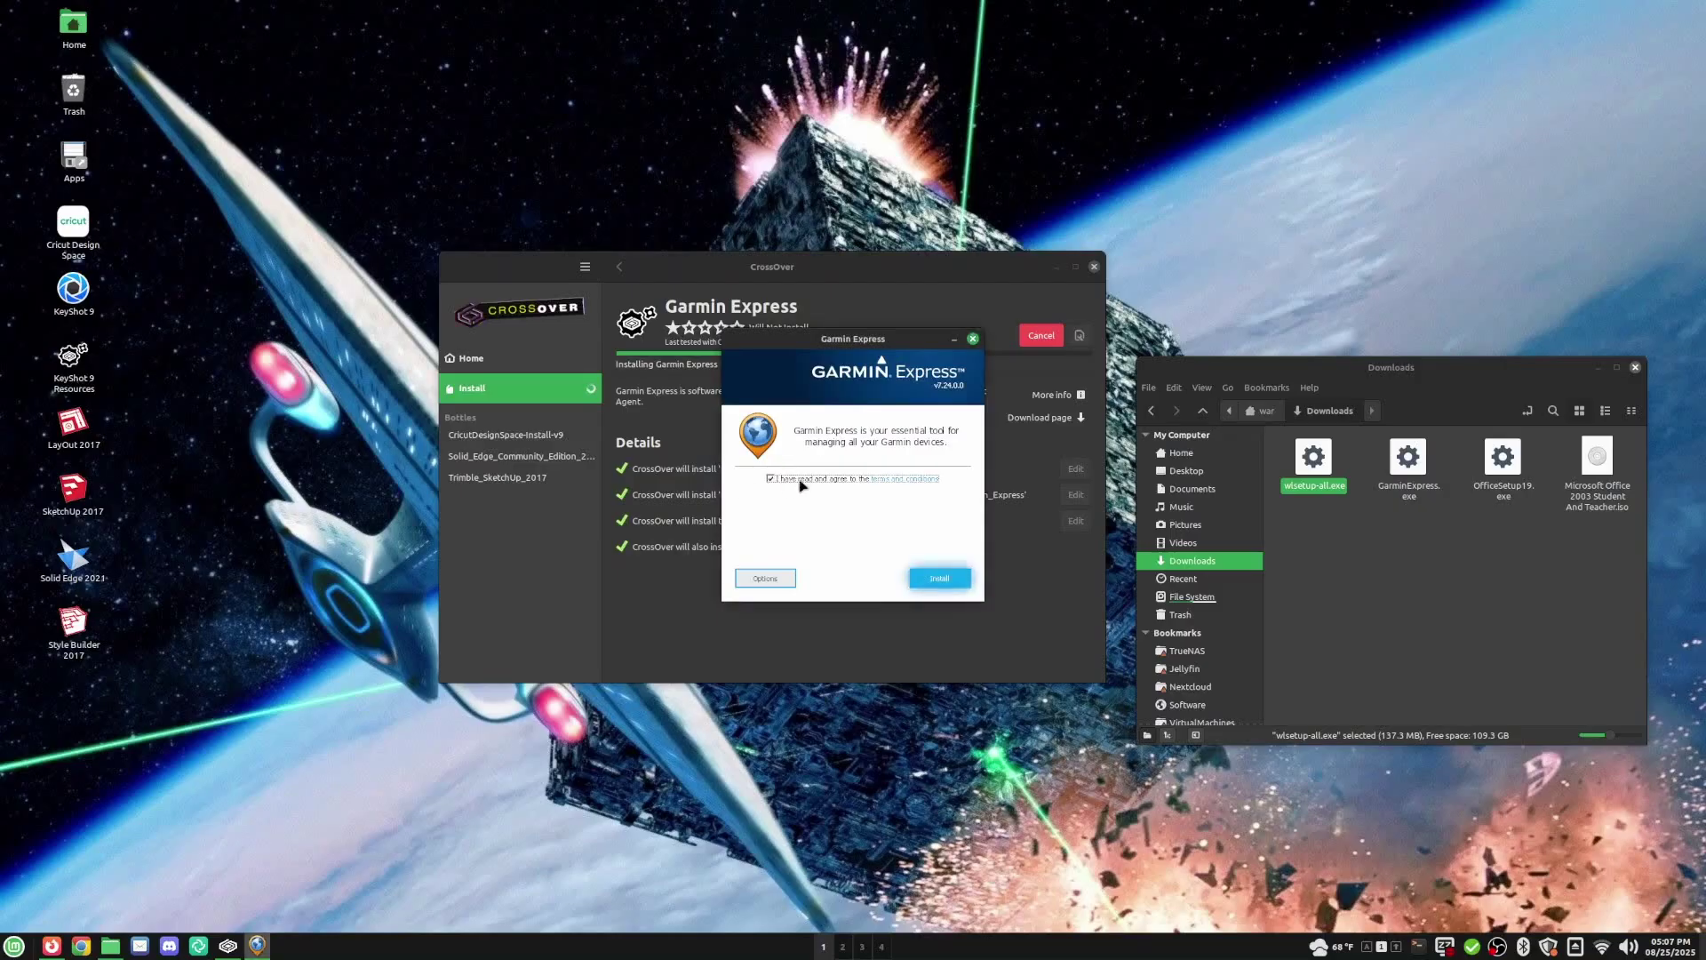
{"action": "left_click", "coordinate": [939, 579]}
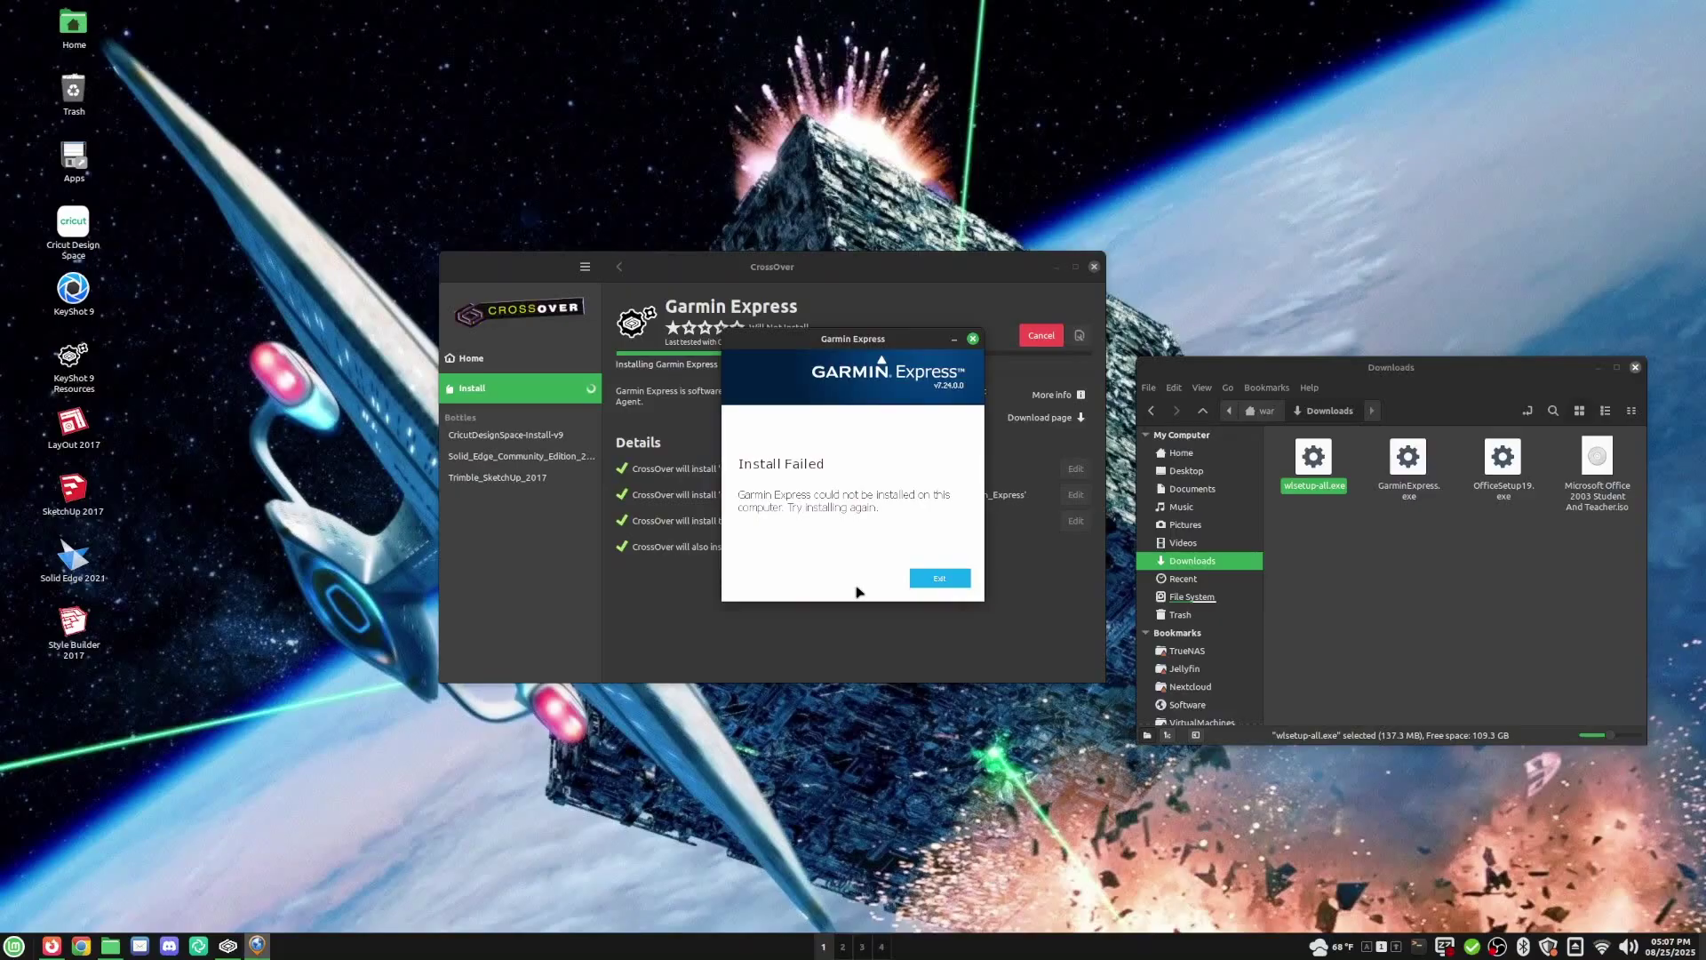
- Exit the failed Garmin Express setup and cancel its installation in CrossOver
{"action": "left_click_drag", "start_coordinate": [811, 358], "coordinate": [852, 513]}
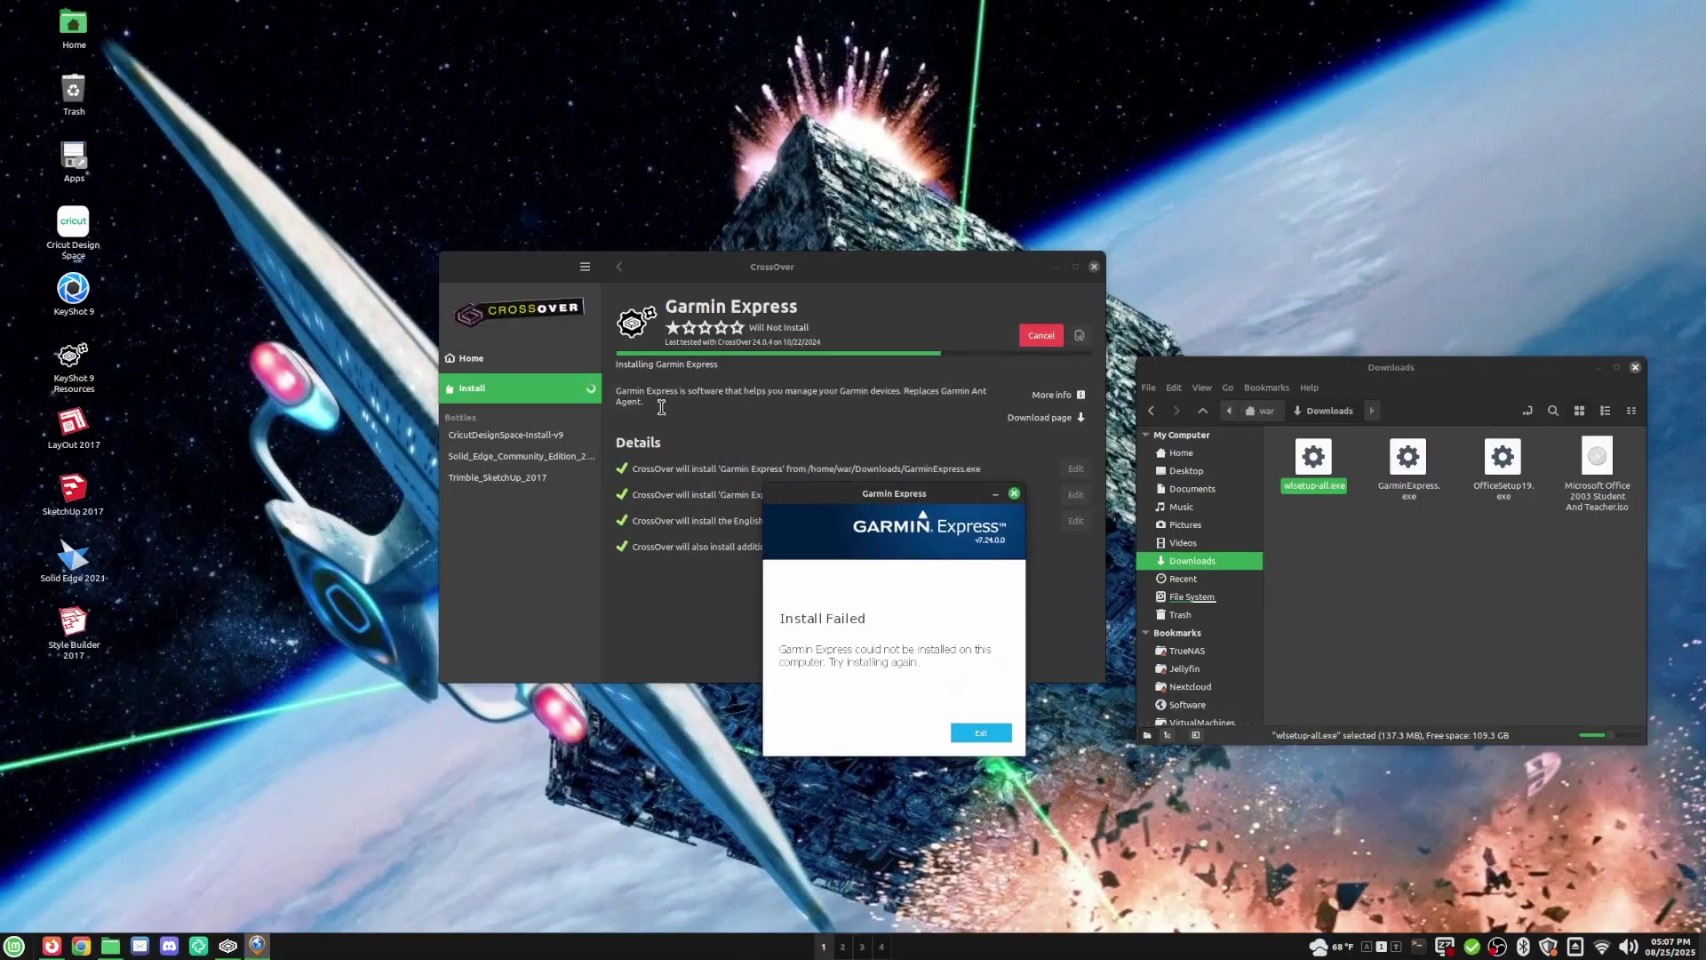
{"action": "left_click", "coordinate": [980, 734]}
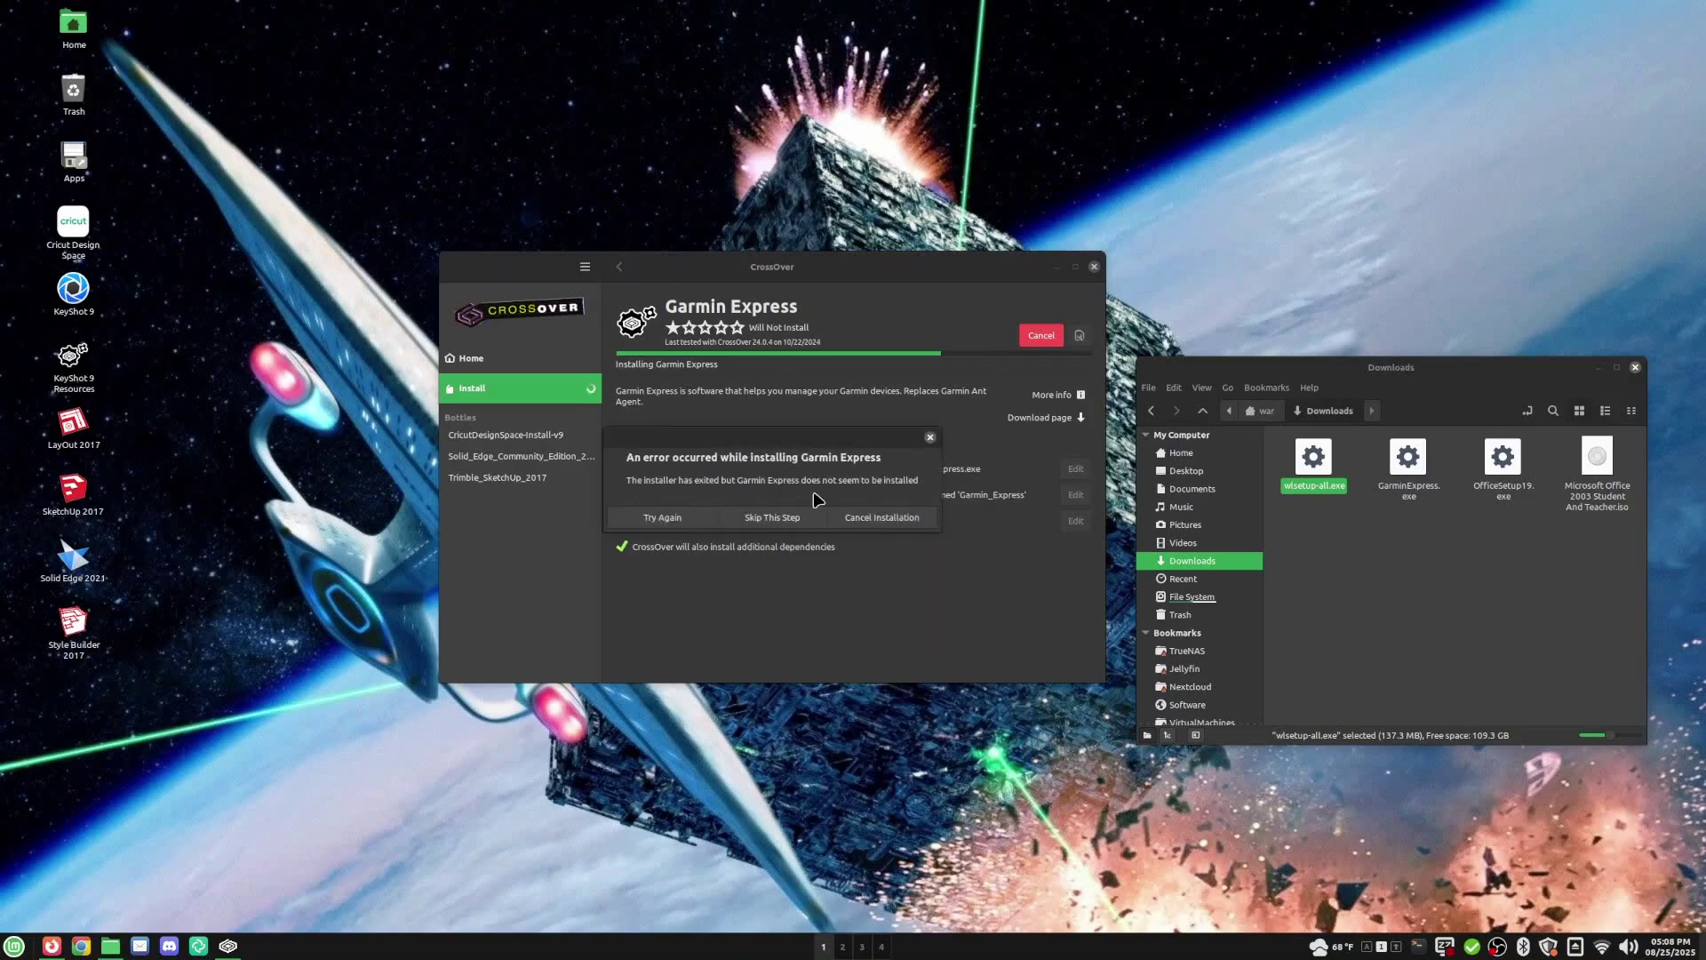
{"action": "left_click", "coordinate": [869, 519]}
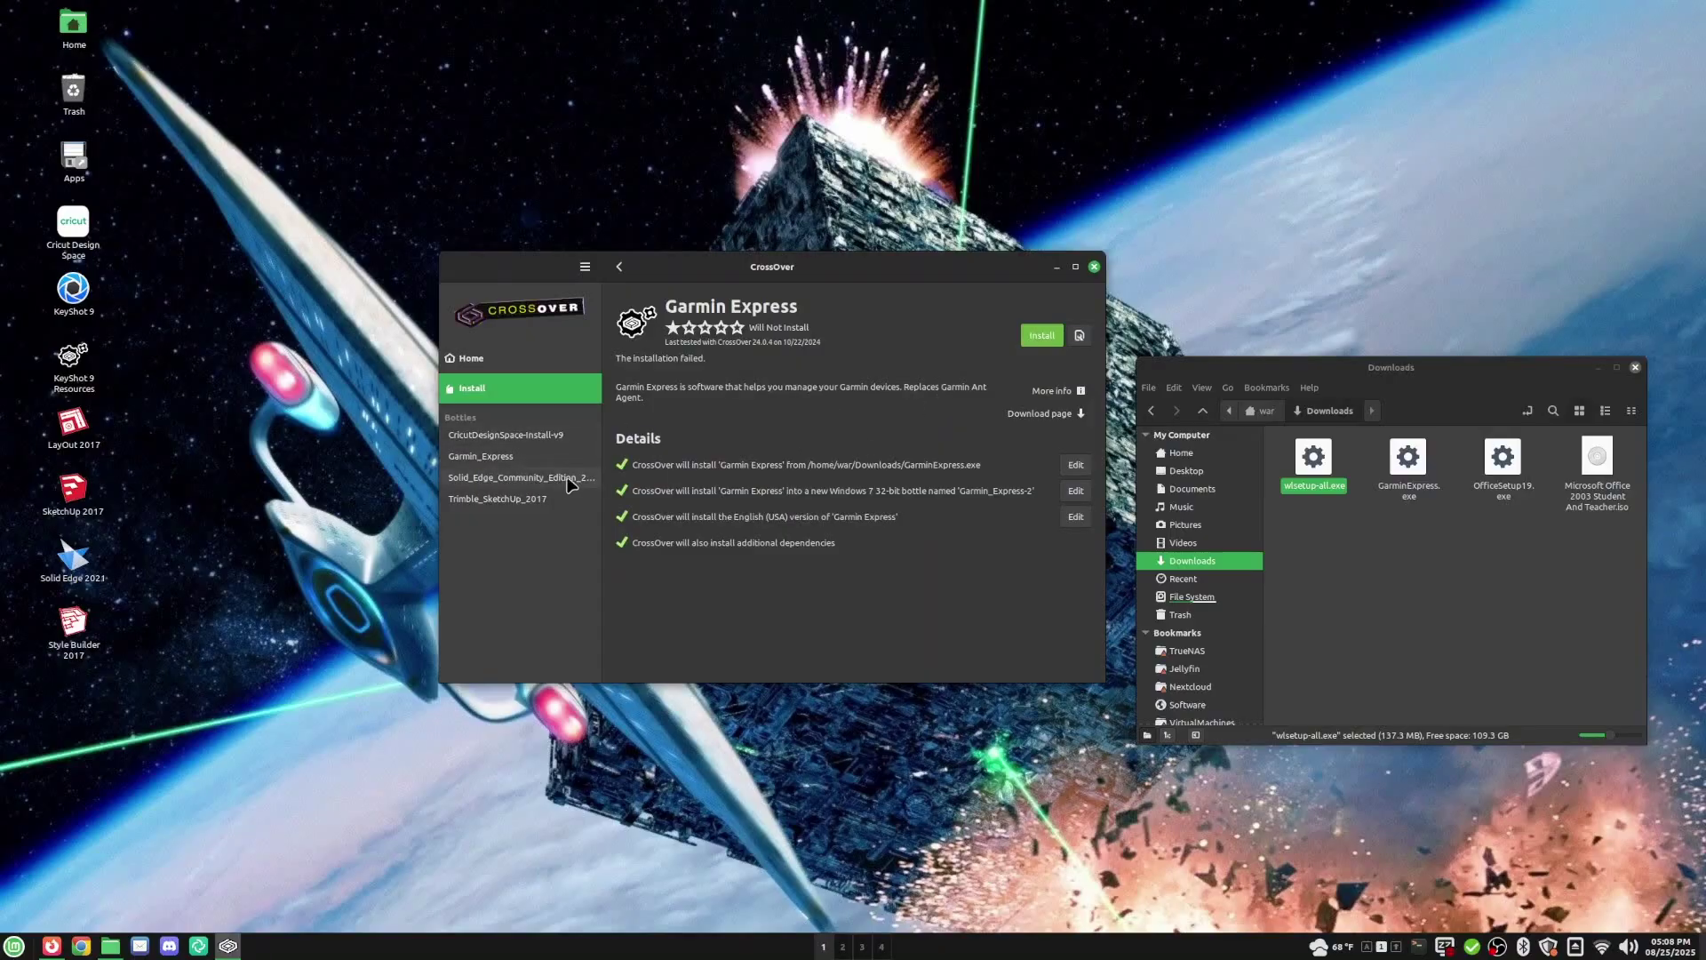
- Delete the Garmin_Express bottle and skip submitting a rating for Garmin Express
{"action": "left_click", "coordinate": [515, 458]}
{"action": "right_click", "coordinate": [524, 459]}
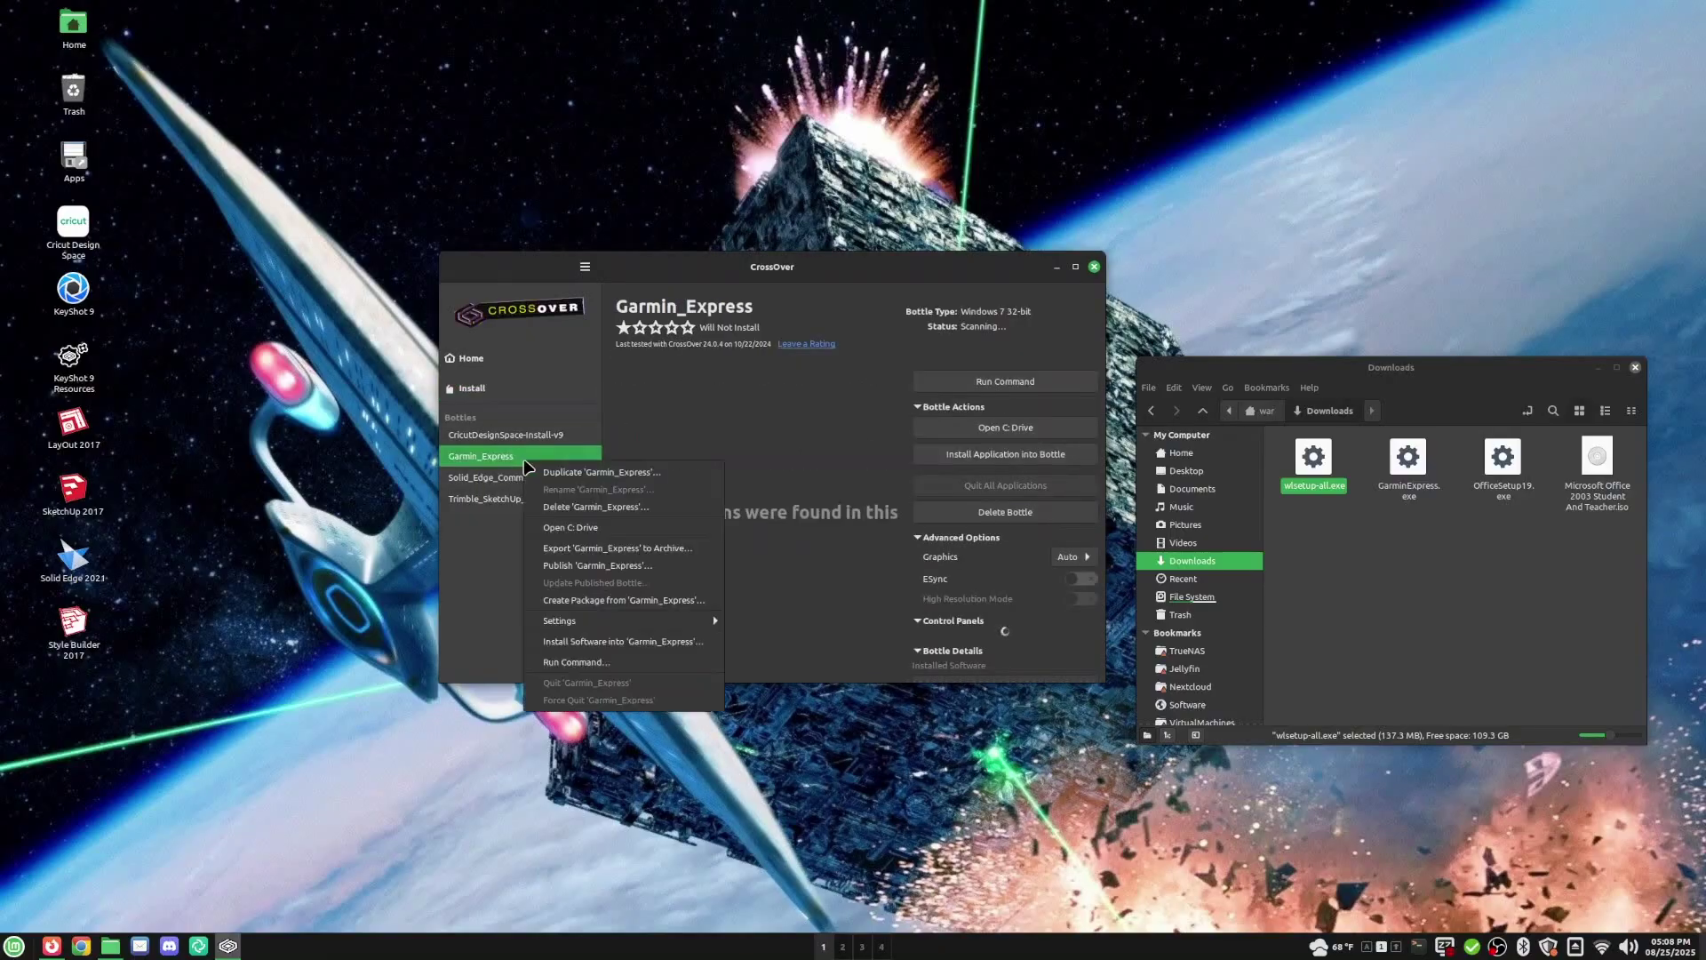
{"action": "left_click", "coordinate": [562, 509]}
{"action": "left_click", "coordinate": [823, 529]}
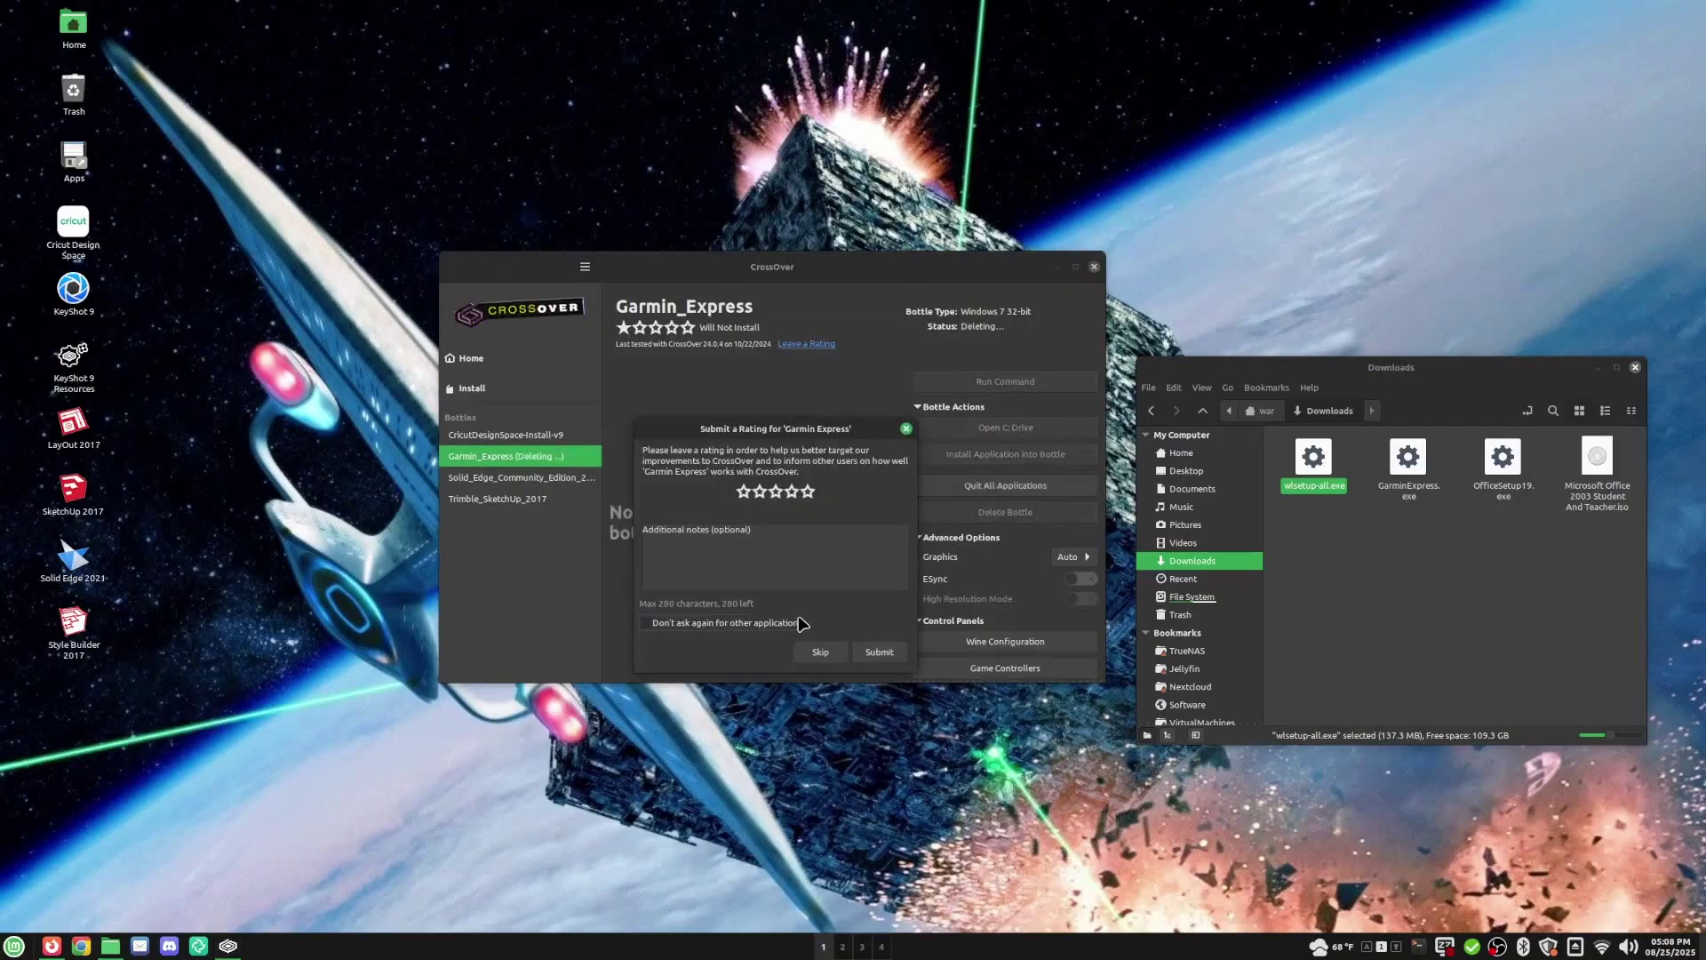
{"action": "left_click", "coordinate": [819, 653]}
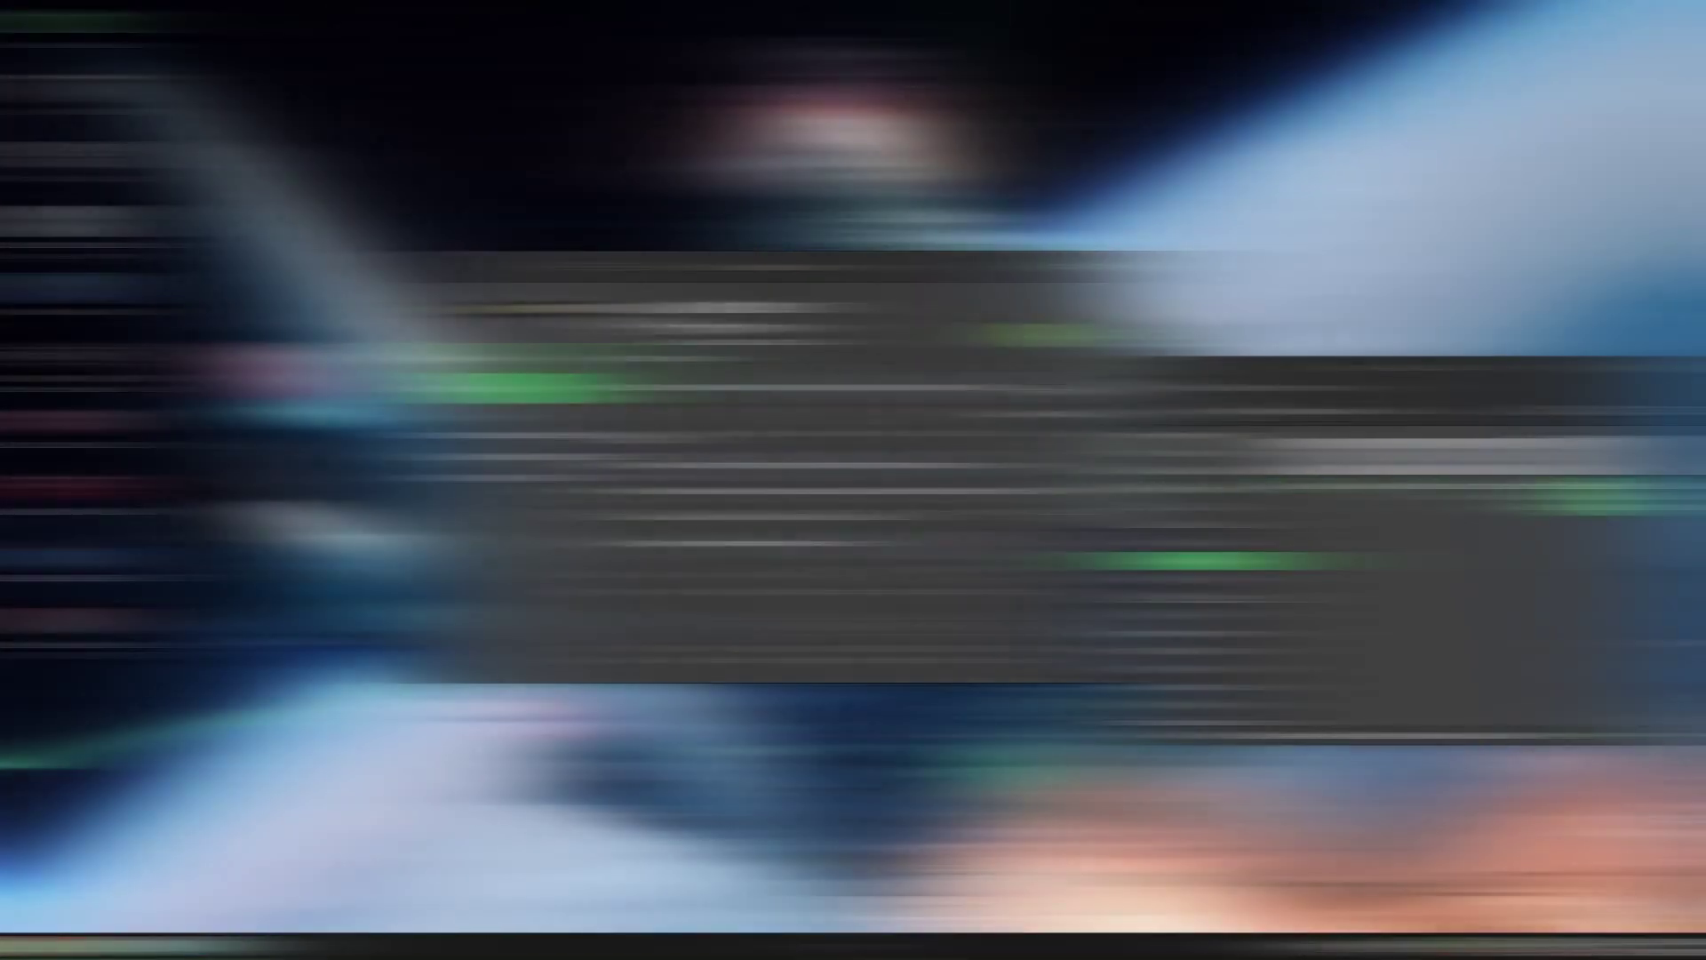
- Search the installable applications for "office 2003" and start installing Microsoft Office 2003 into a new Windows XP 32-bit bottle
{"action": "key", "text": "BackSpace"}
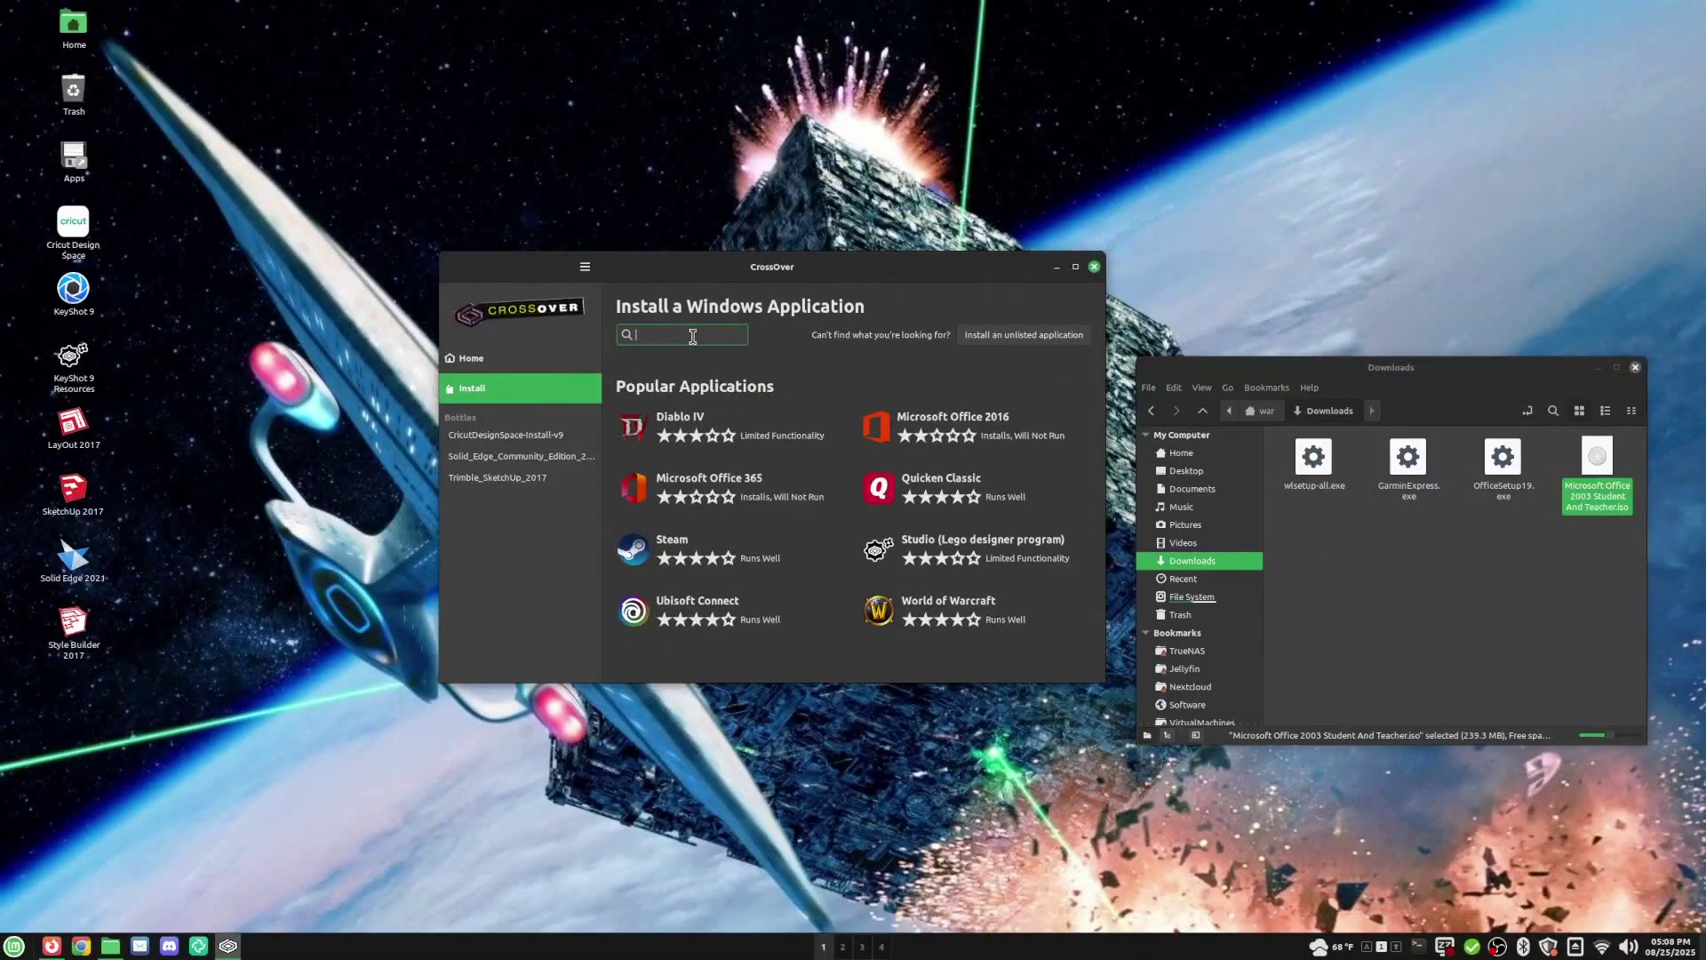
{"action": "type", "text": "office 2003"}
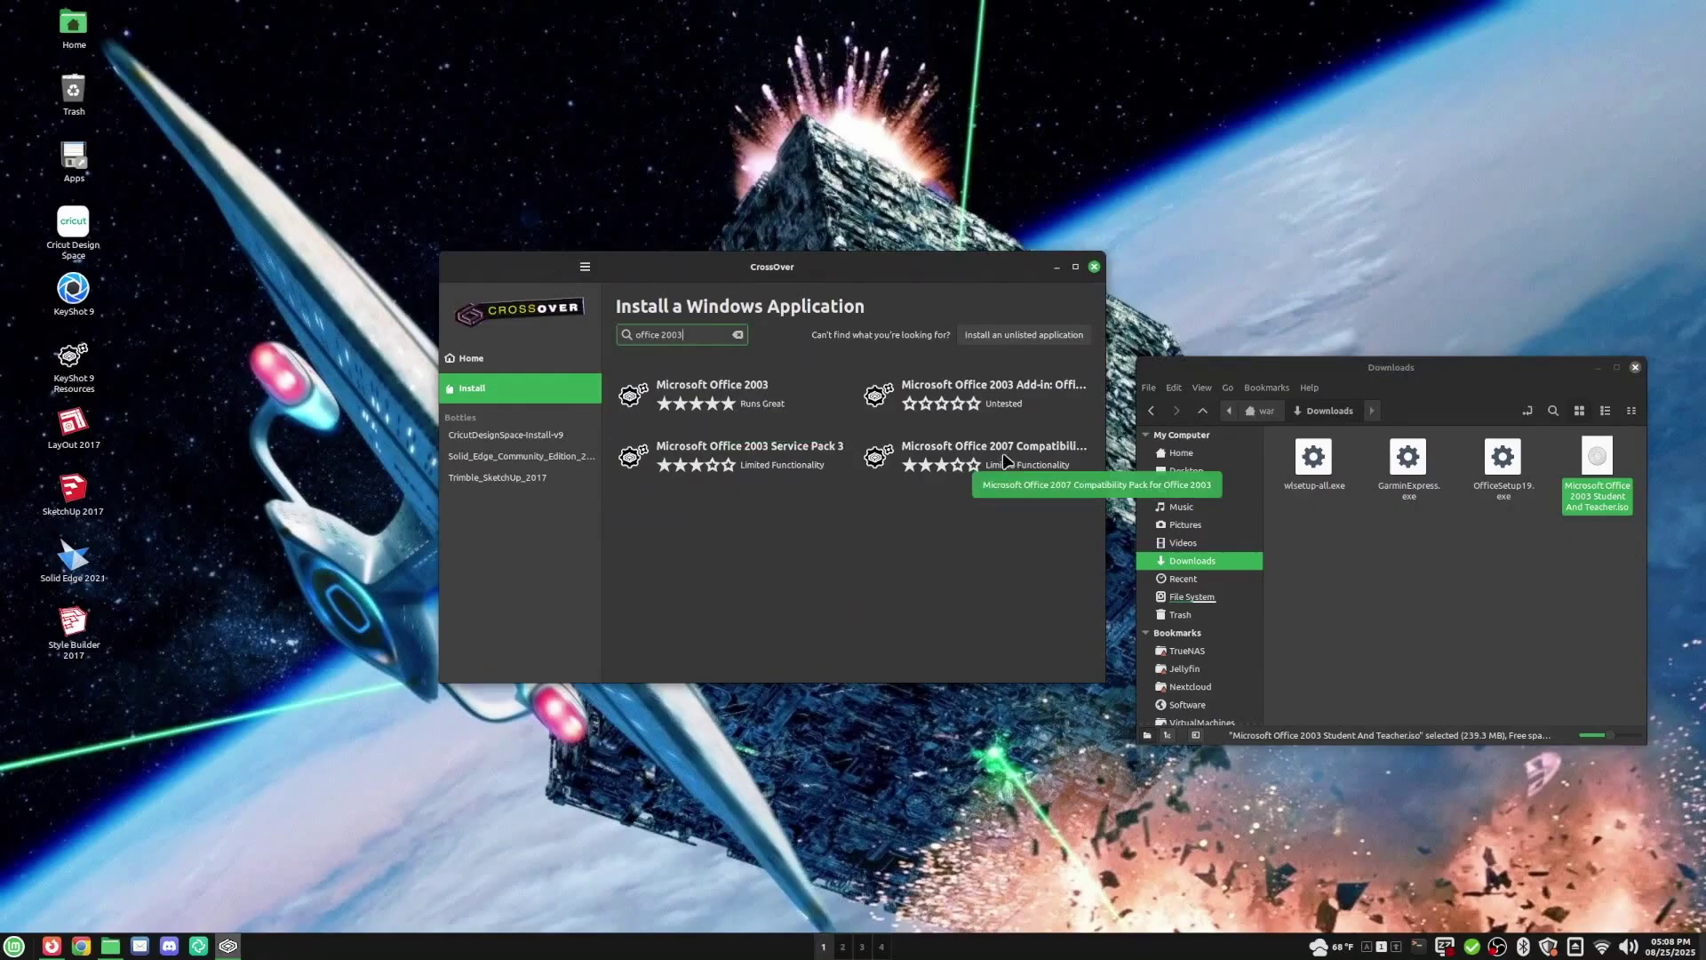
{"action": "left_click", "coordinate": [774, 391]}
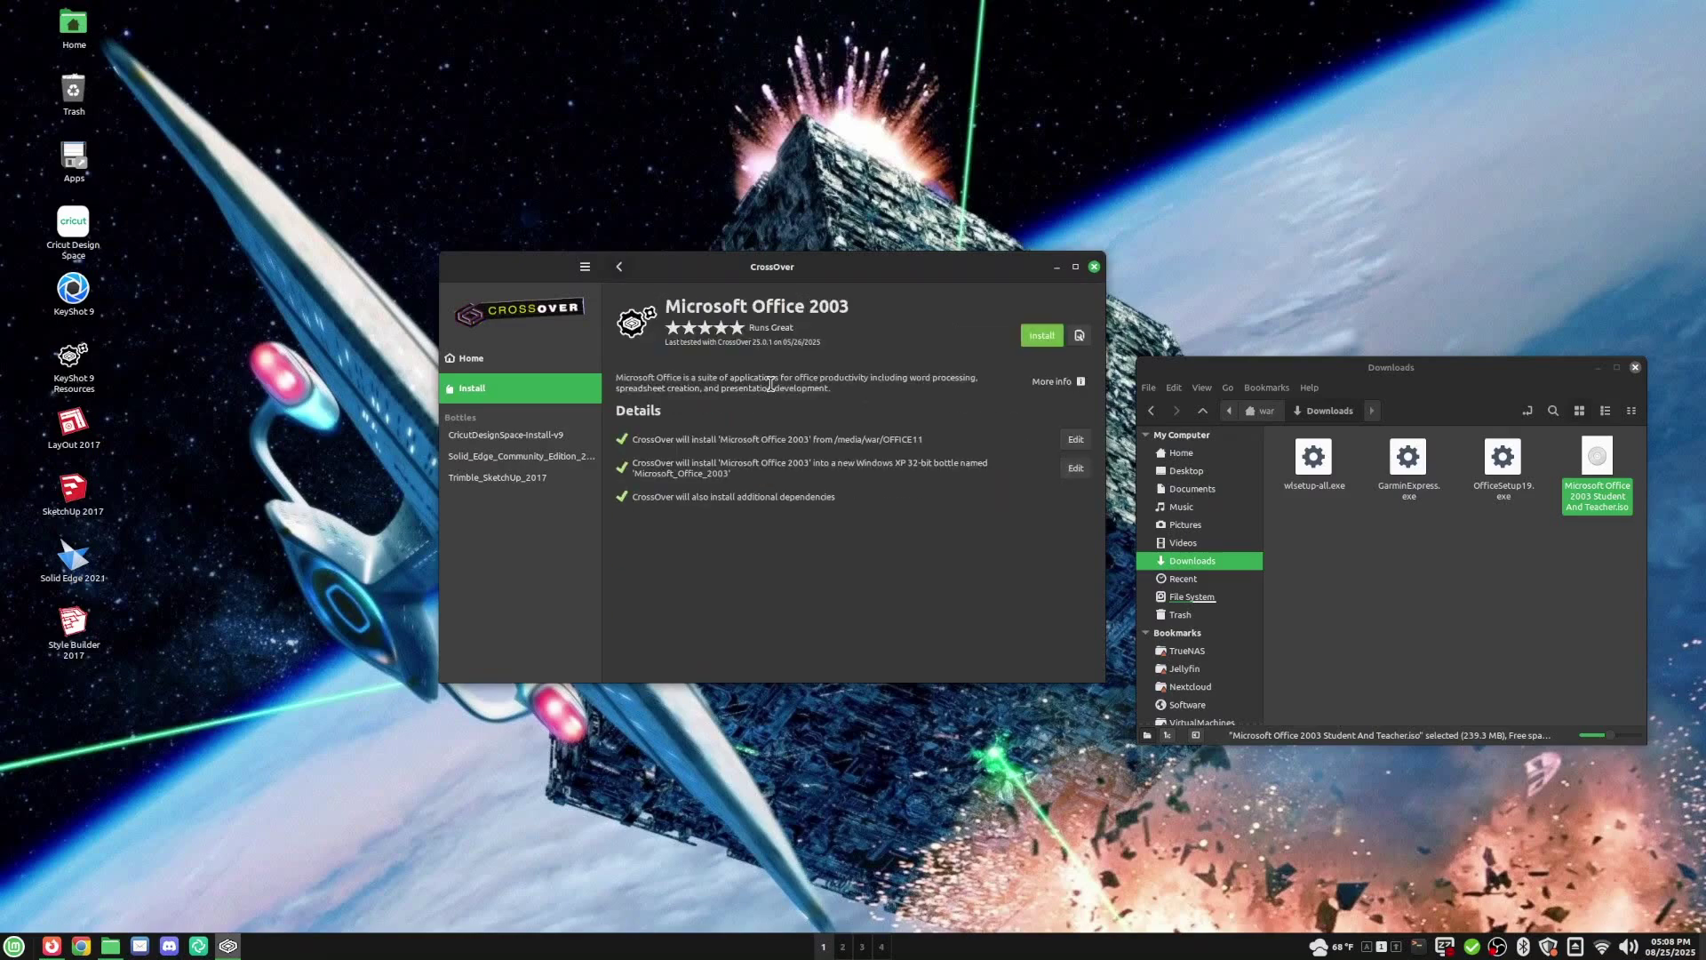
{"action": "left_click", "coordinate": [1042, 344]}
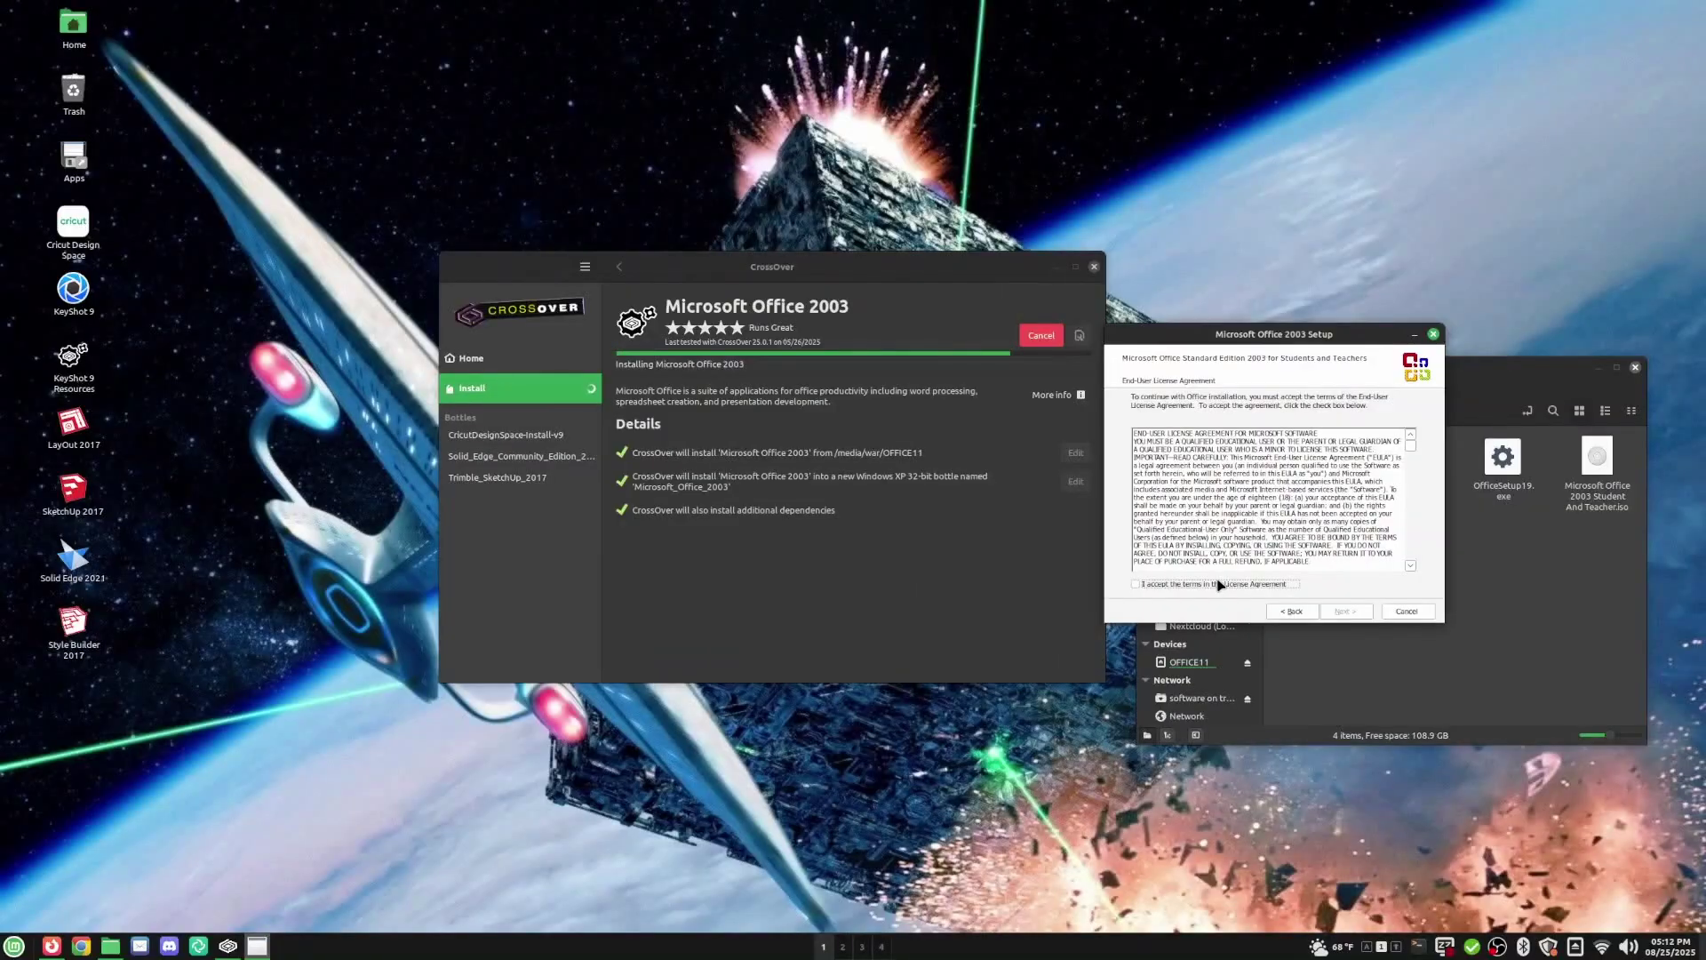
- Accept the Office 2003 license terms and run the Typical Install with the default install folder
{"action": "left_click", "coordinate": [1219, 585]}
{"action": "left_click", "coordinate": [1344, 612]}
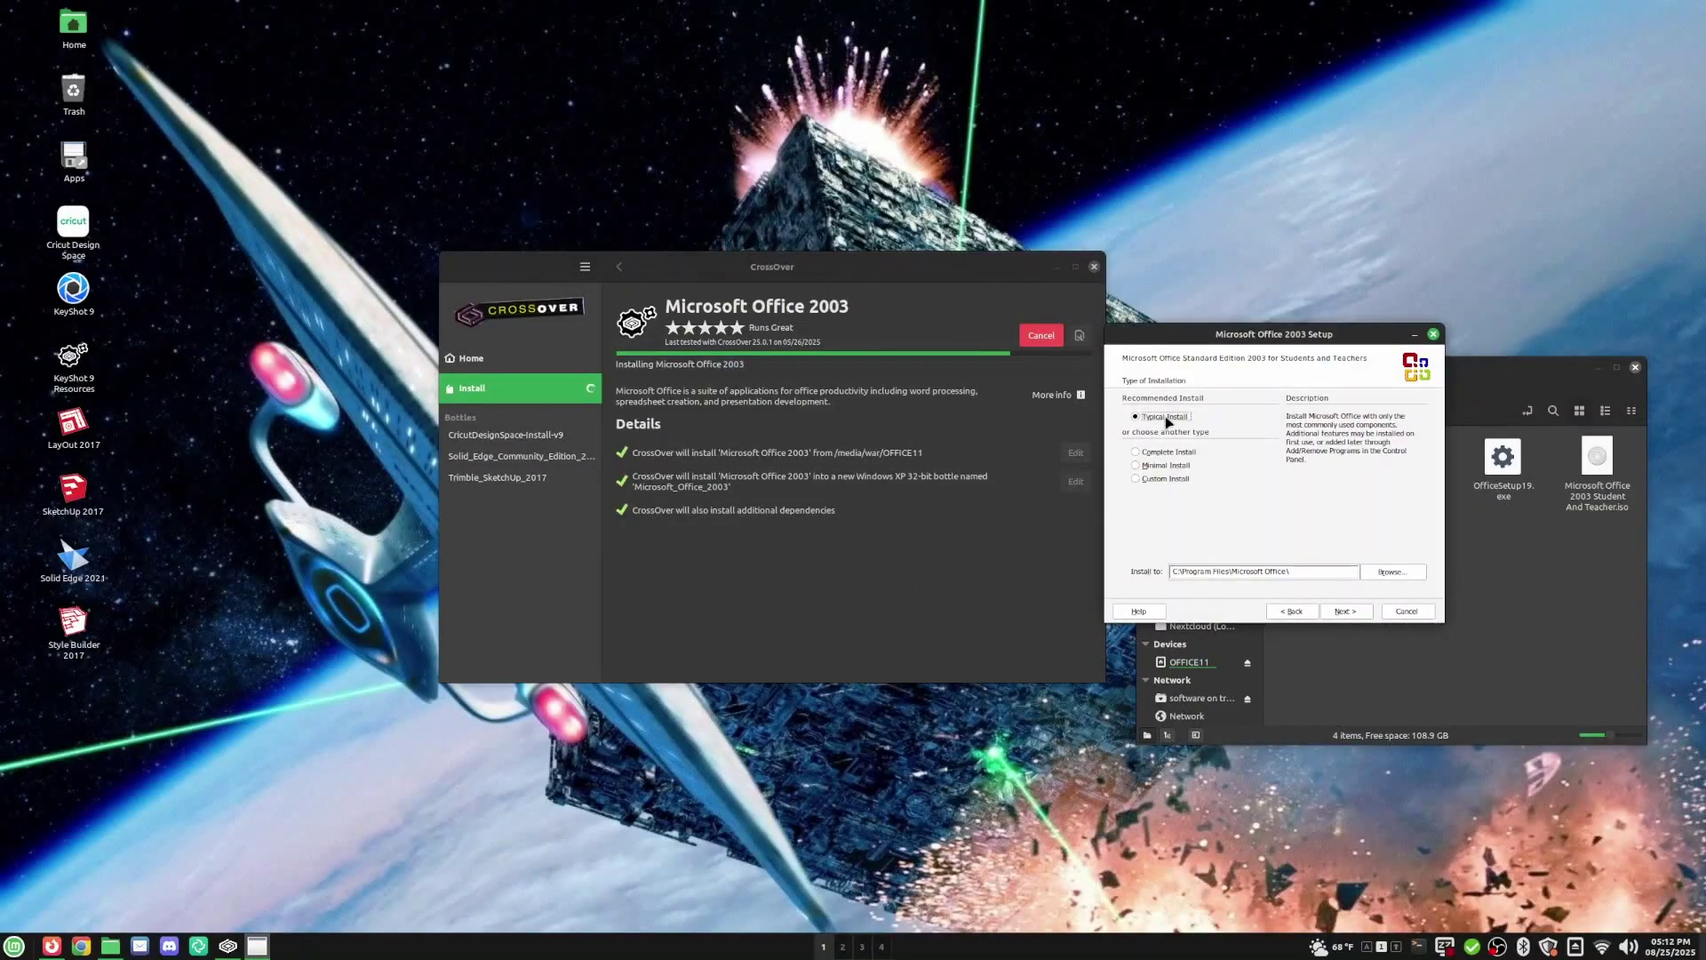
{"action": "left_click", "coordinate": [1349, 610]}
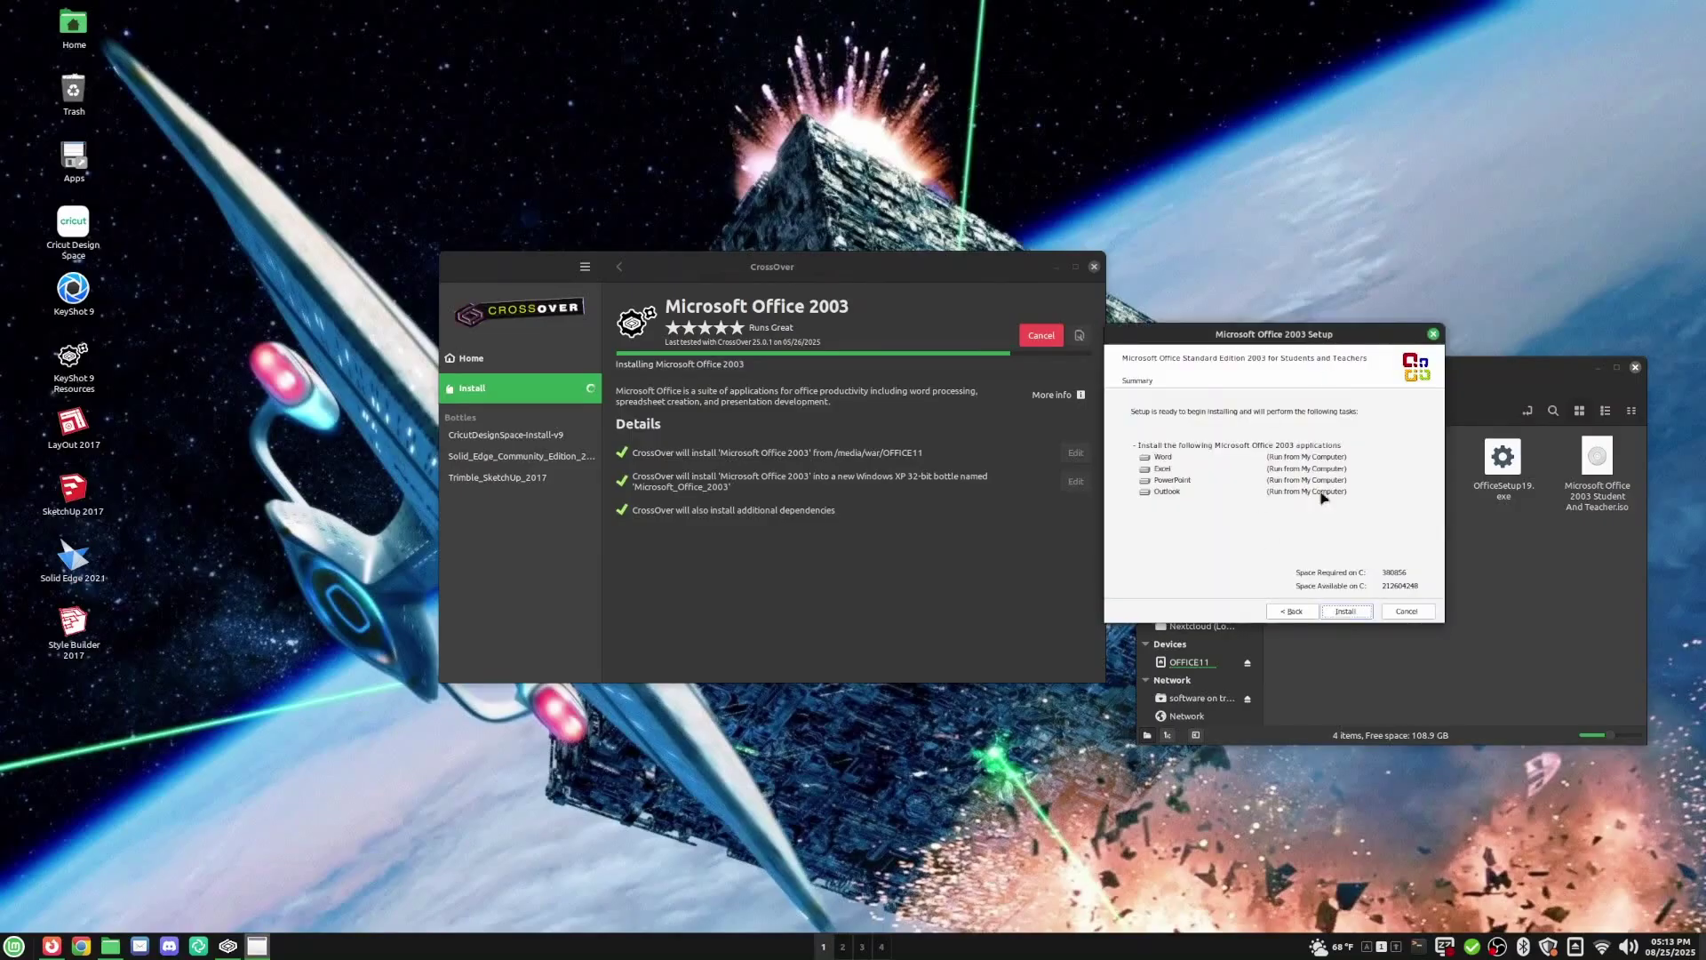
{"action": "left_click", "coordinate": [1347, 610]}
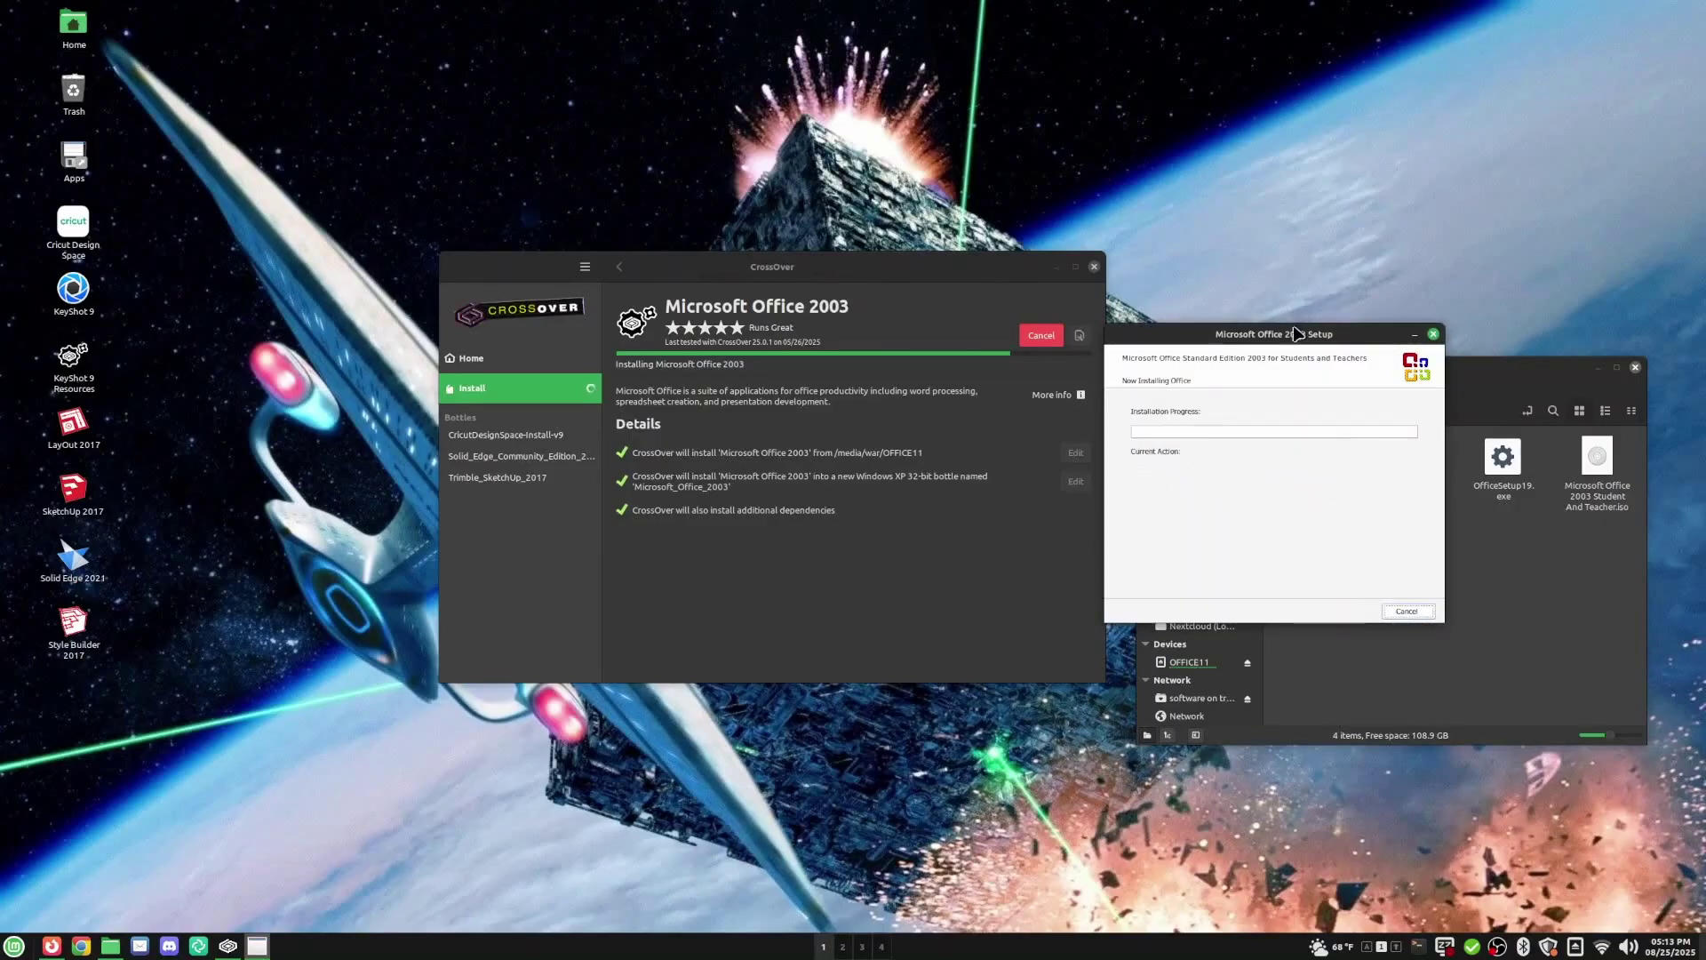
{"action": "left_click_drag", "start_coordinate": [1294, 332], "coordinate": [826, 338]}
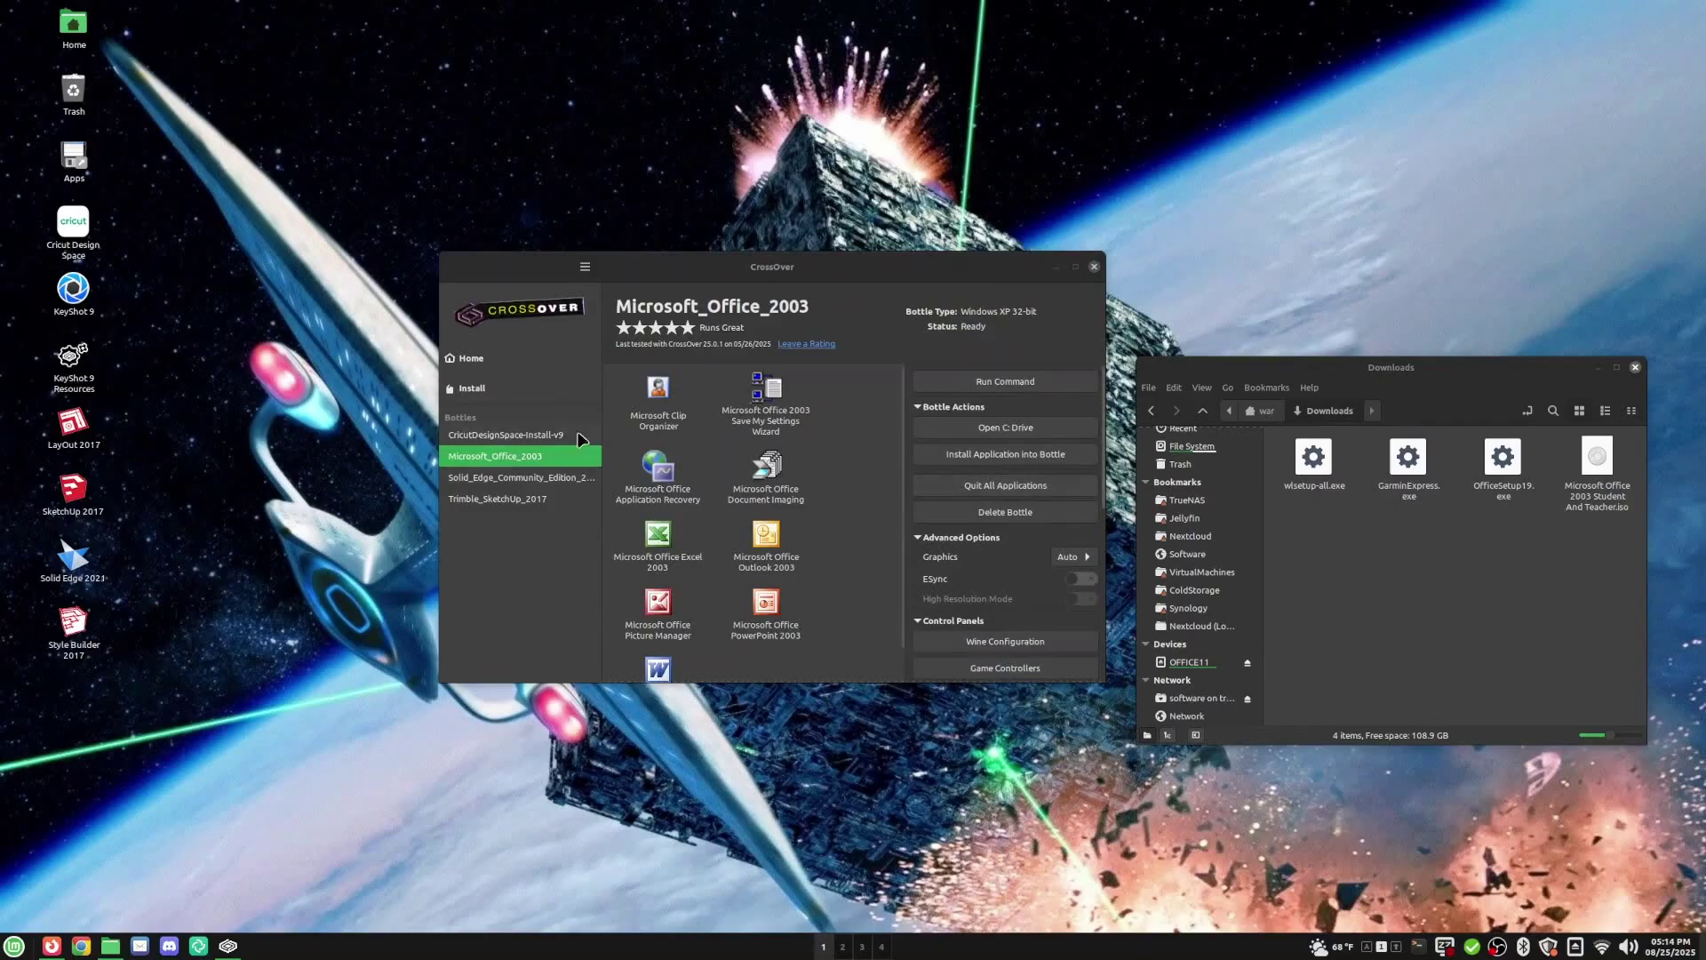
- Launch Microsoft Office Word 2003 from its bottle and accept the prefilled user name and initials
{"action": "scroll", "coordinate": [803, 566], "scroll_direction": "down", "scroll_amount": 1}
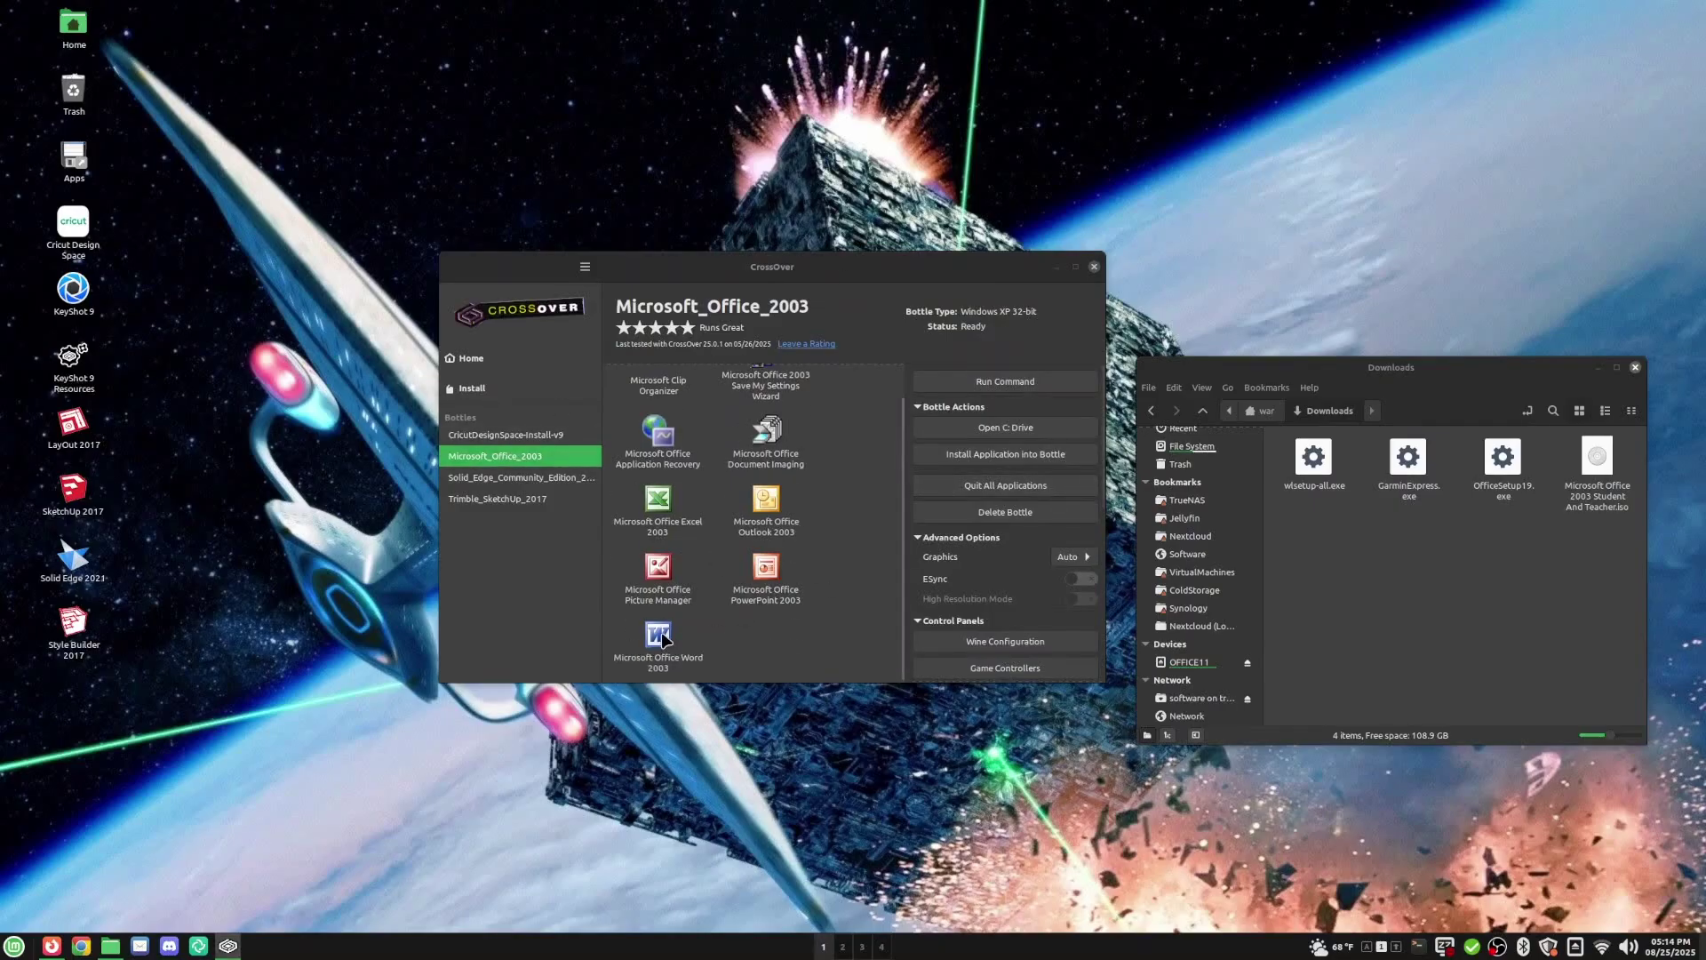
{"action": "double_click", "coordinate": [657, 638]}
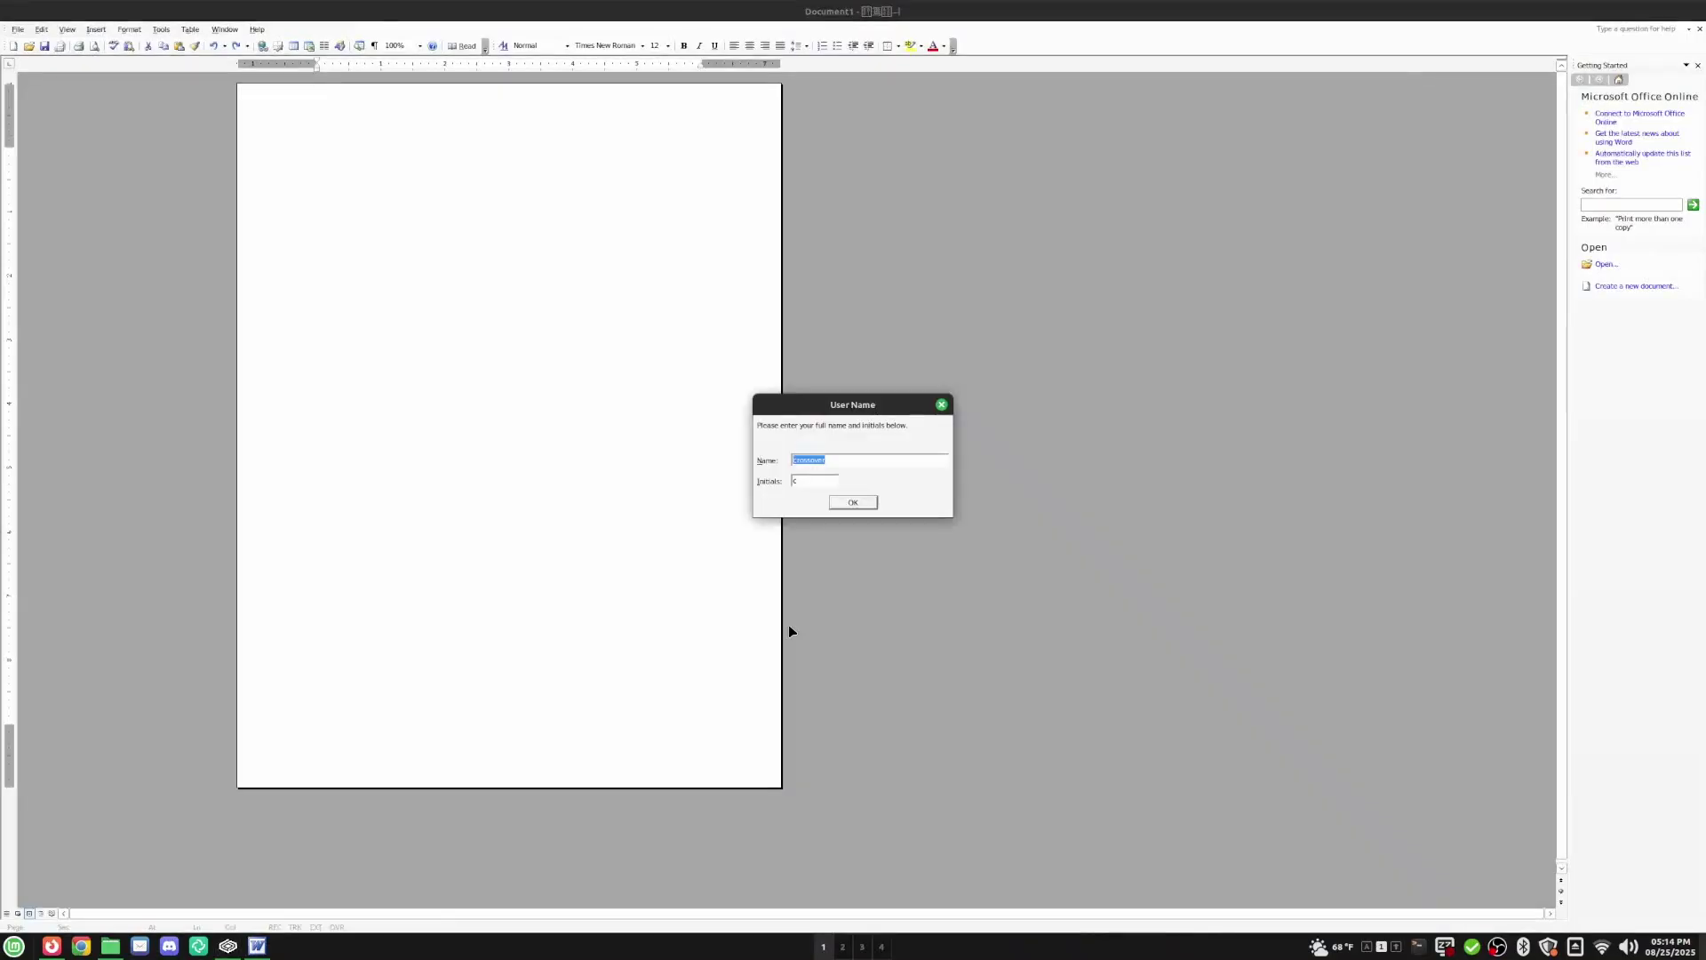
{"action": "left_click", "coordinate": [853, 503]}
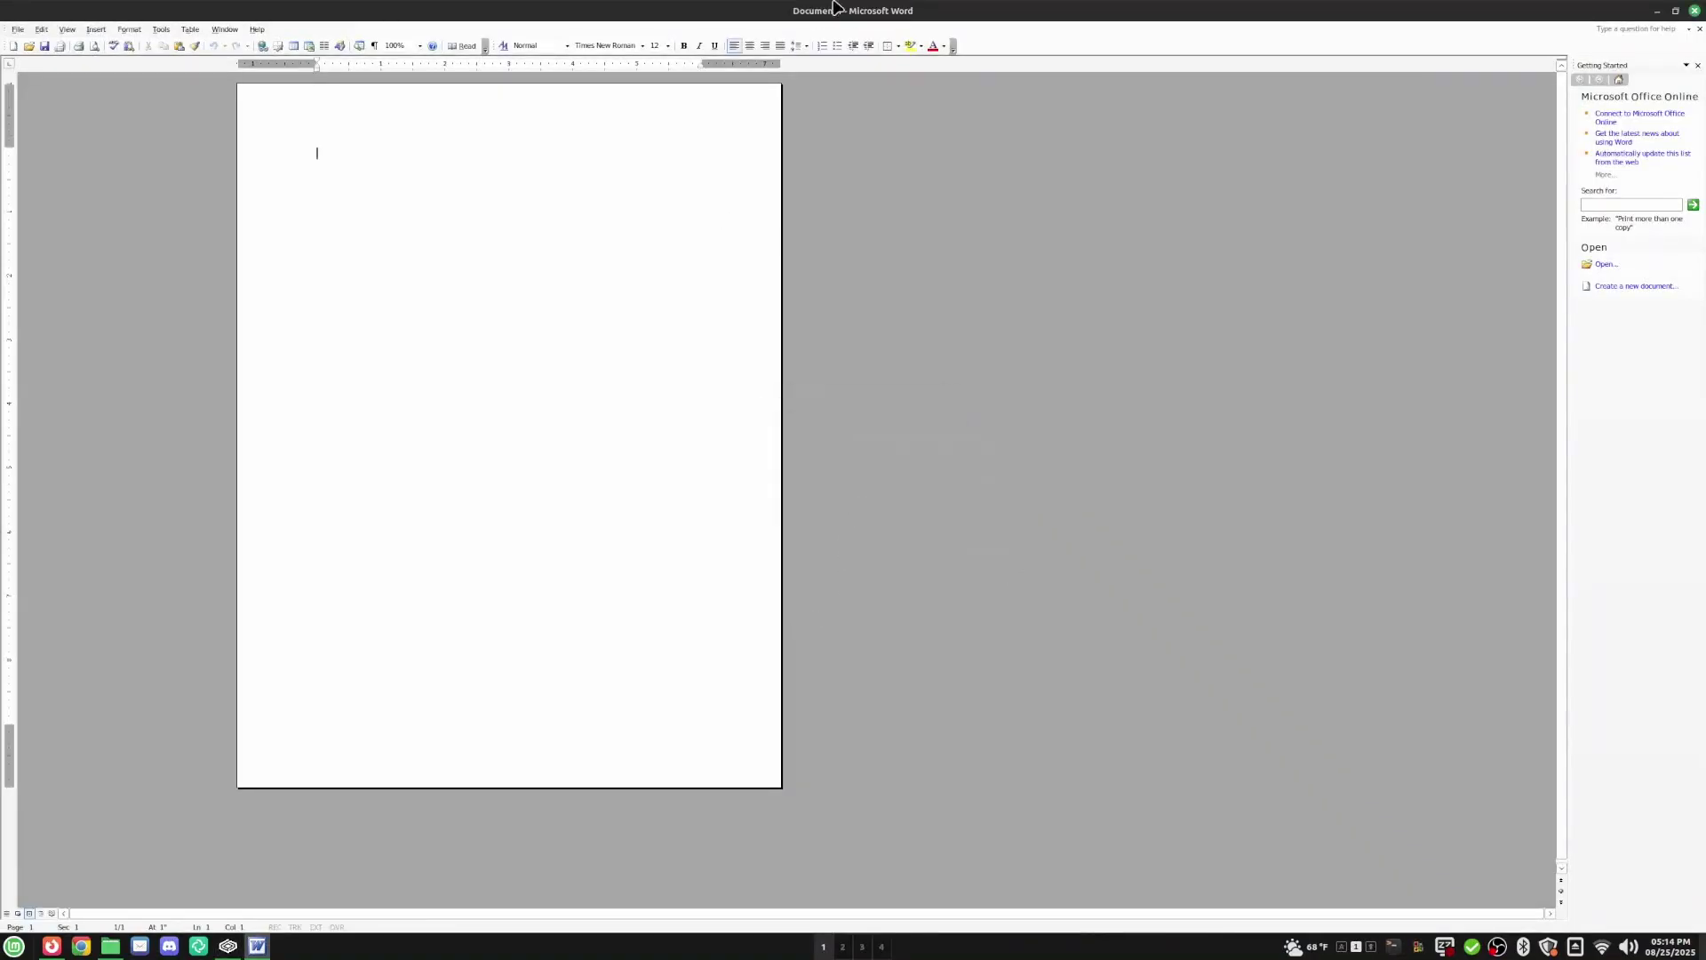
- View the About Microsoft Office Word information, and close it
{"action": "left_click", "coordinate": [257, 29]}
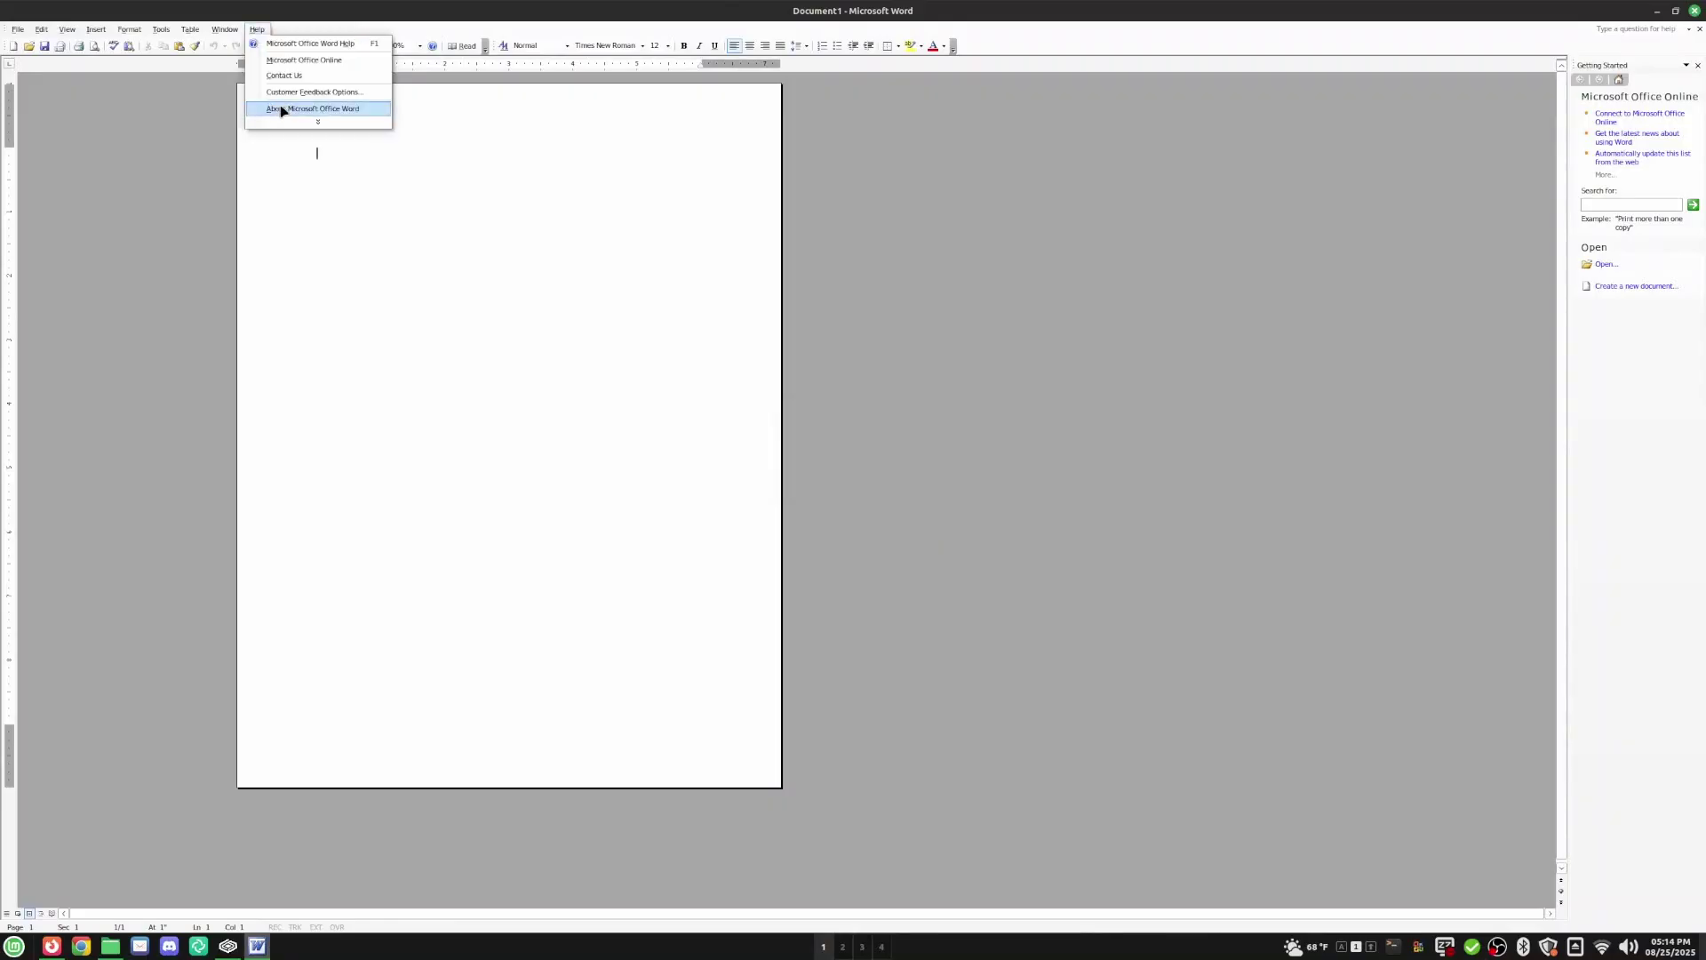
{"action": "left_click", "coordinate": [280, 107]}
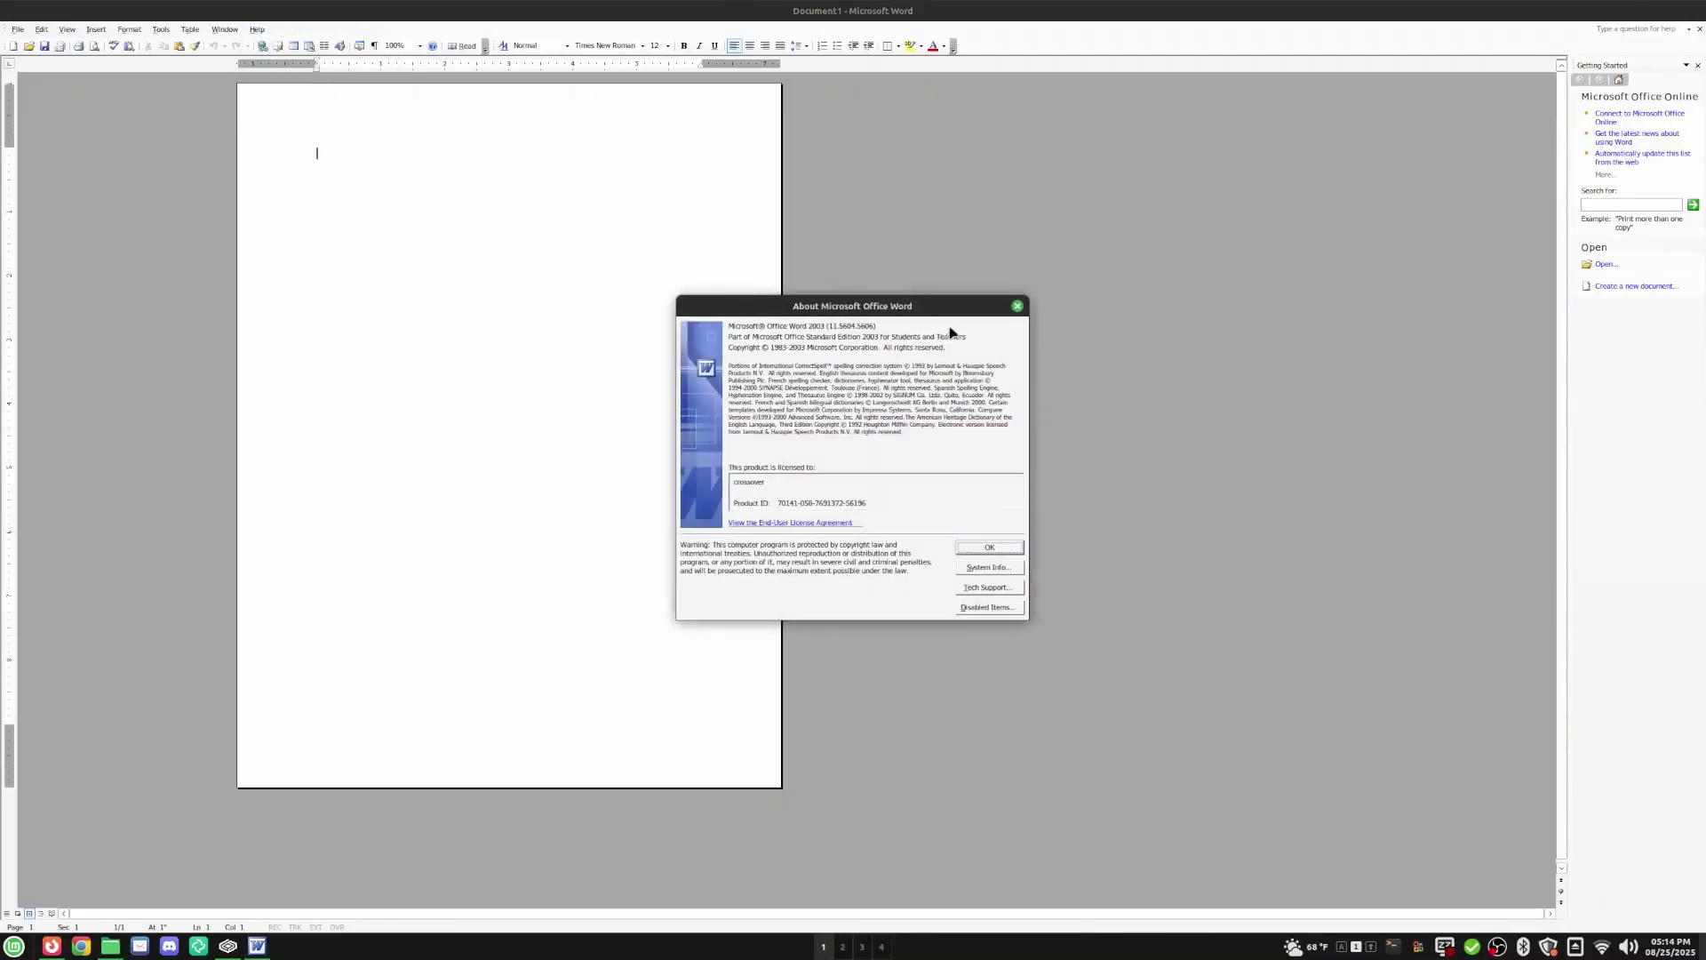
{"action": "left_click", "coordinate": [1018, 306]}
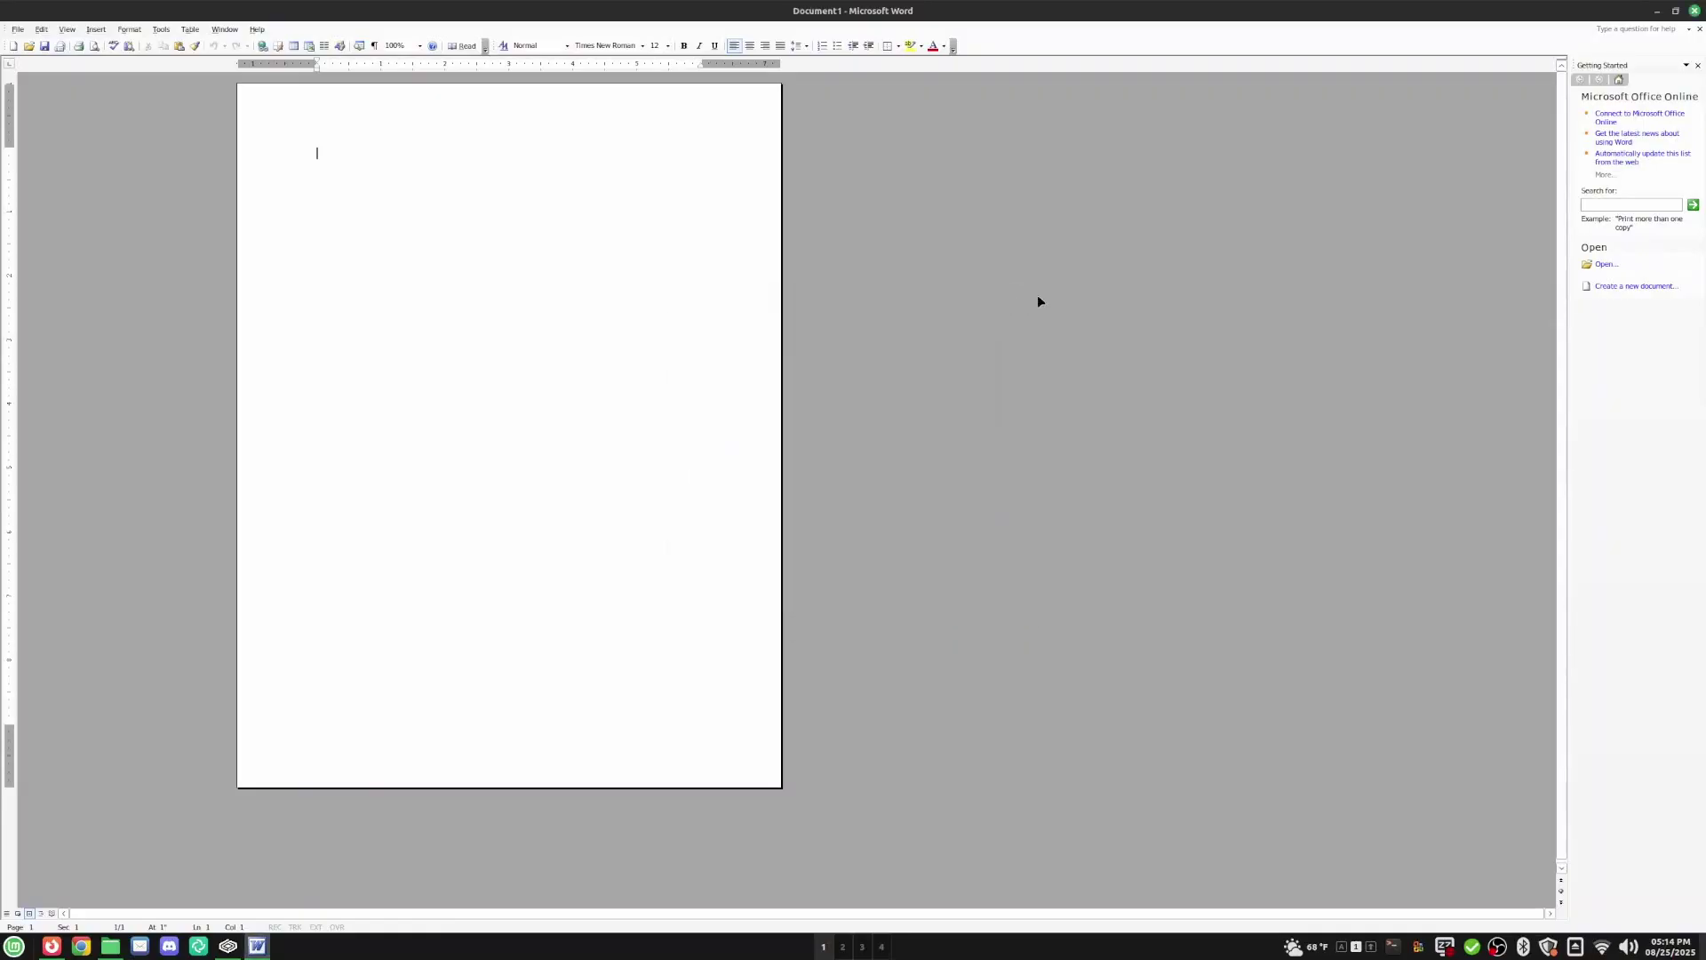
- Close the Getting Started pane and check the Documents folder in the Open dialog without opening a file
{"action": "left_click", "coordinate": [1696, 65]}
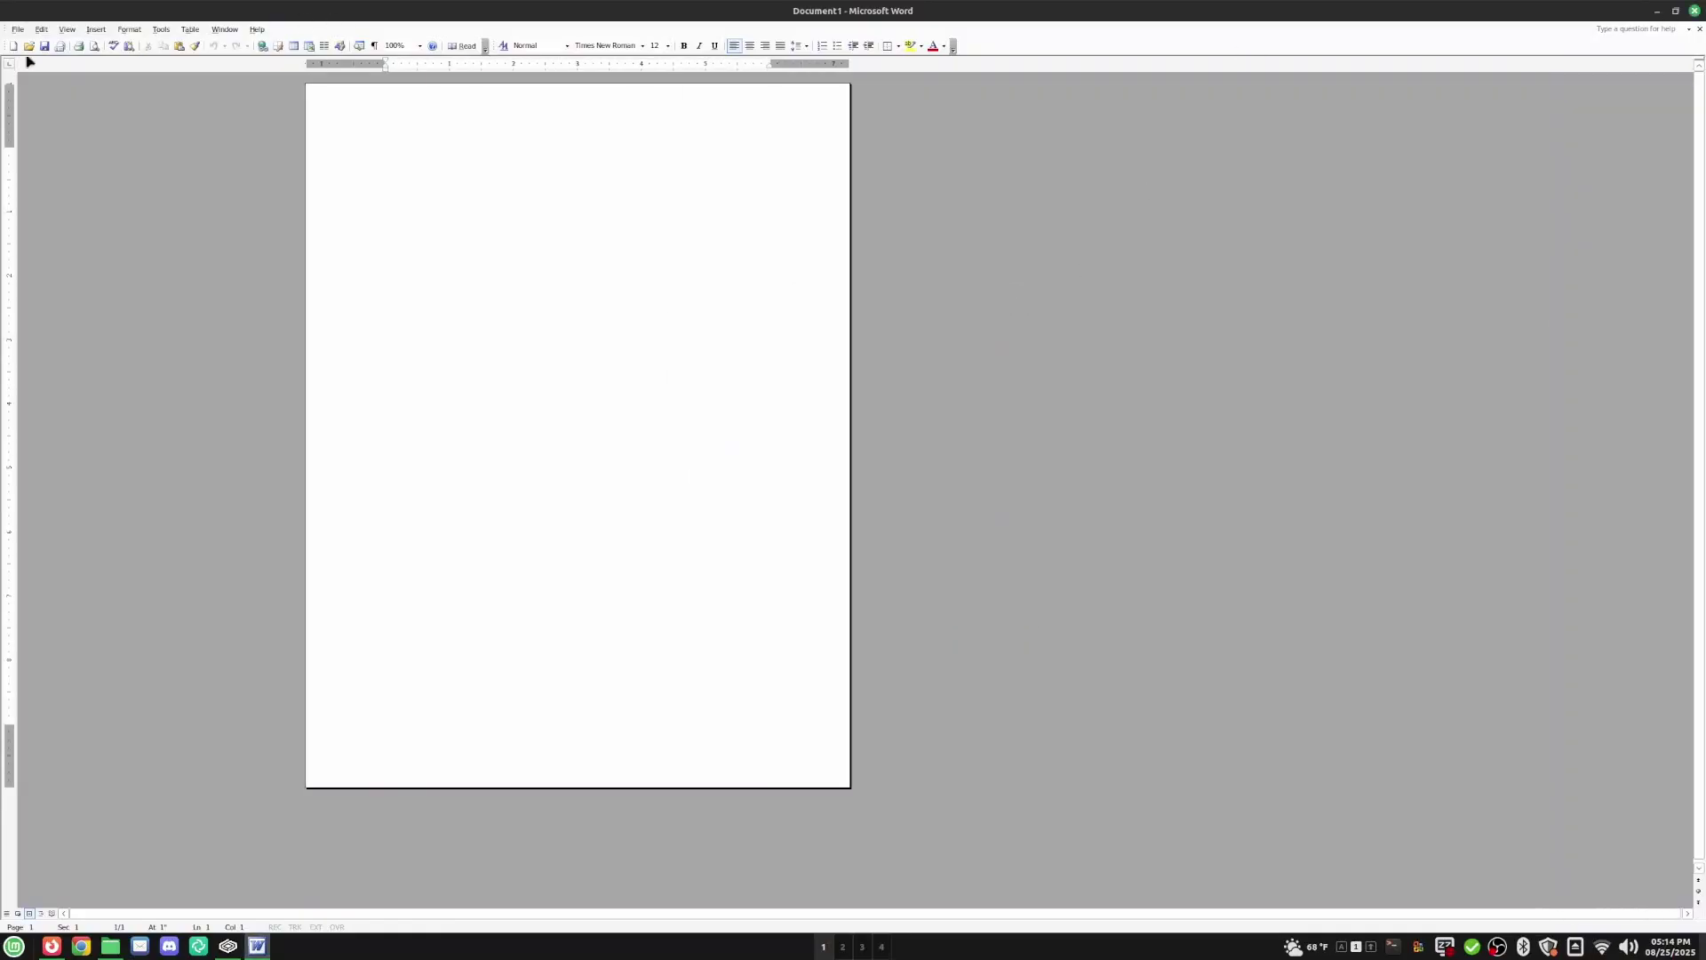
{"action": "left_click", "coordinate": [28, 45]}
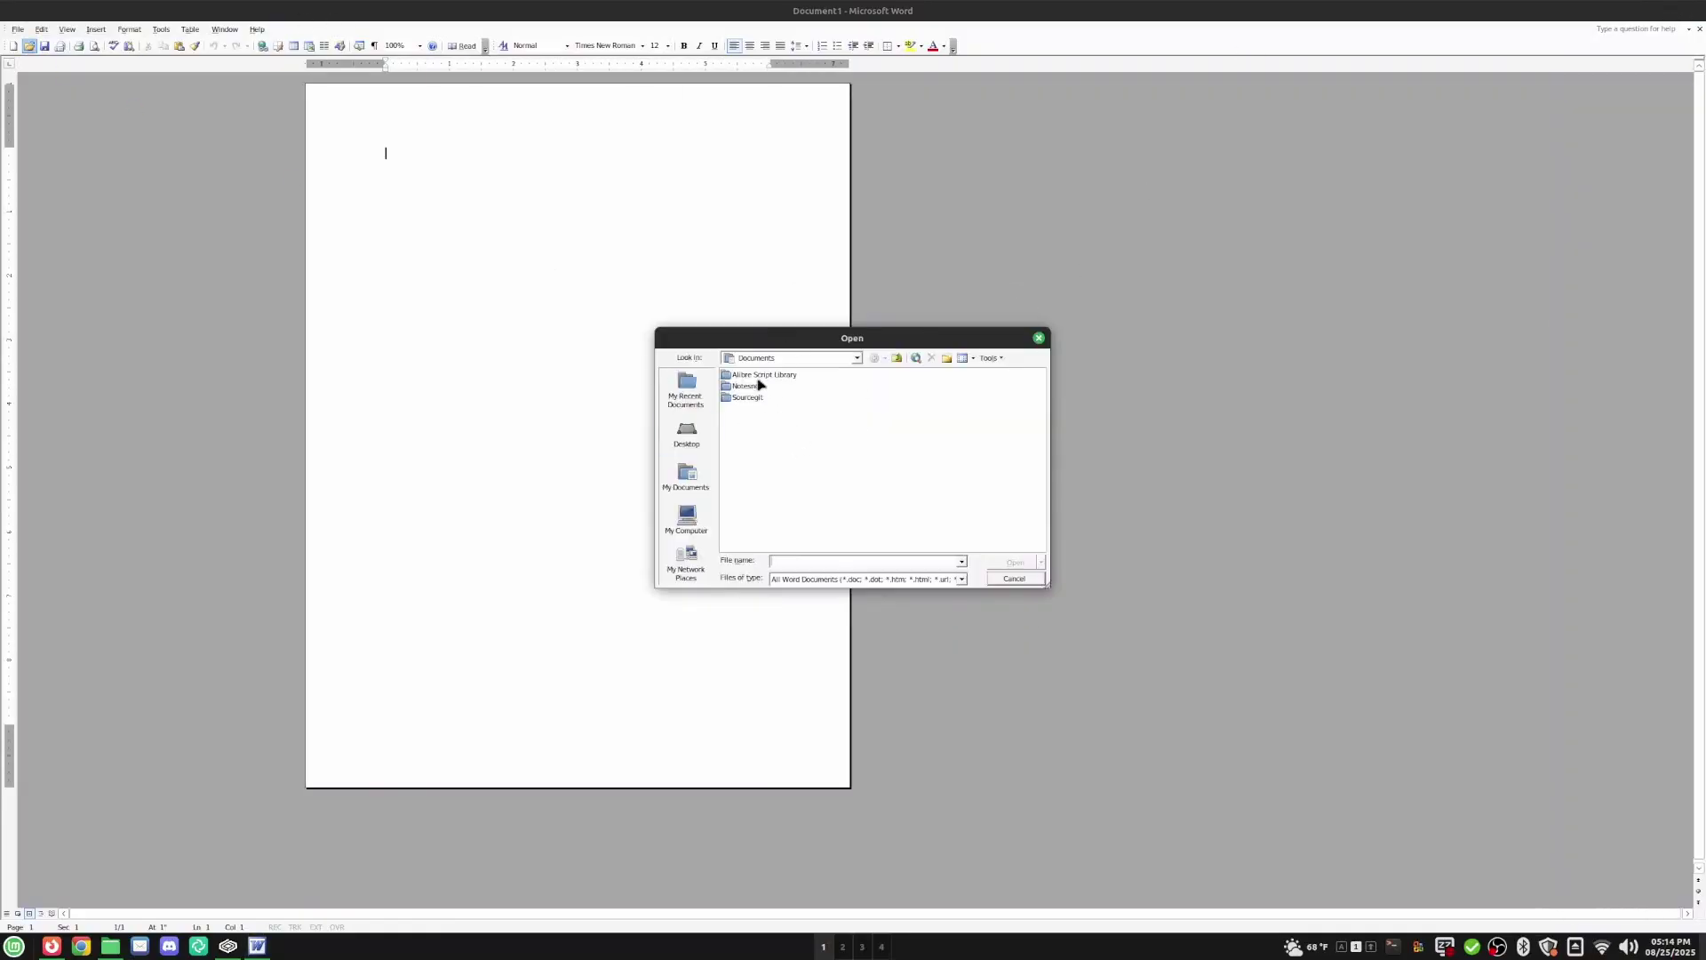
{"action": "left_click", "coordinate": [1015, 580]}
- Write "This is a word document", save it in Documents as "This is a word document.doc", and close Word
{"action": "type", "text": "This is "}
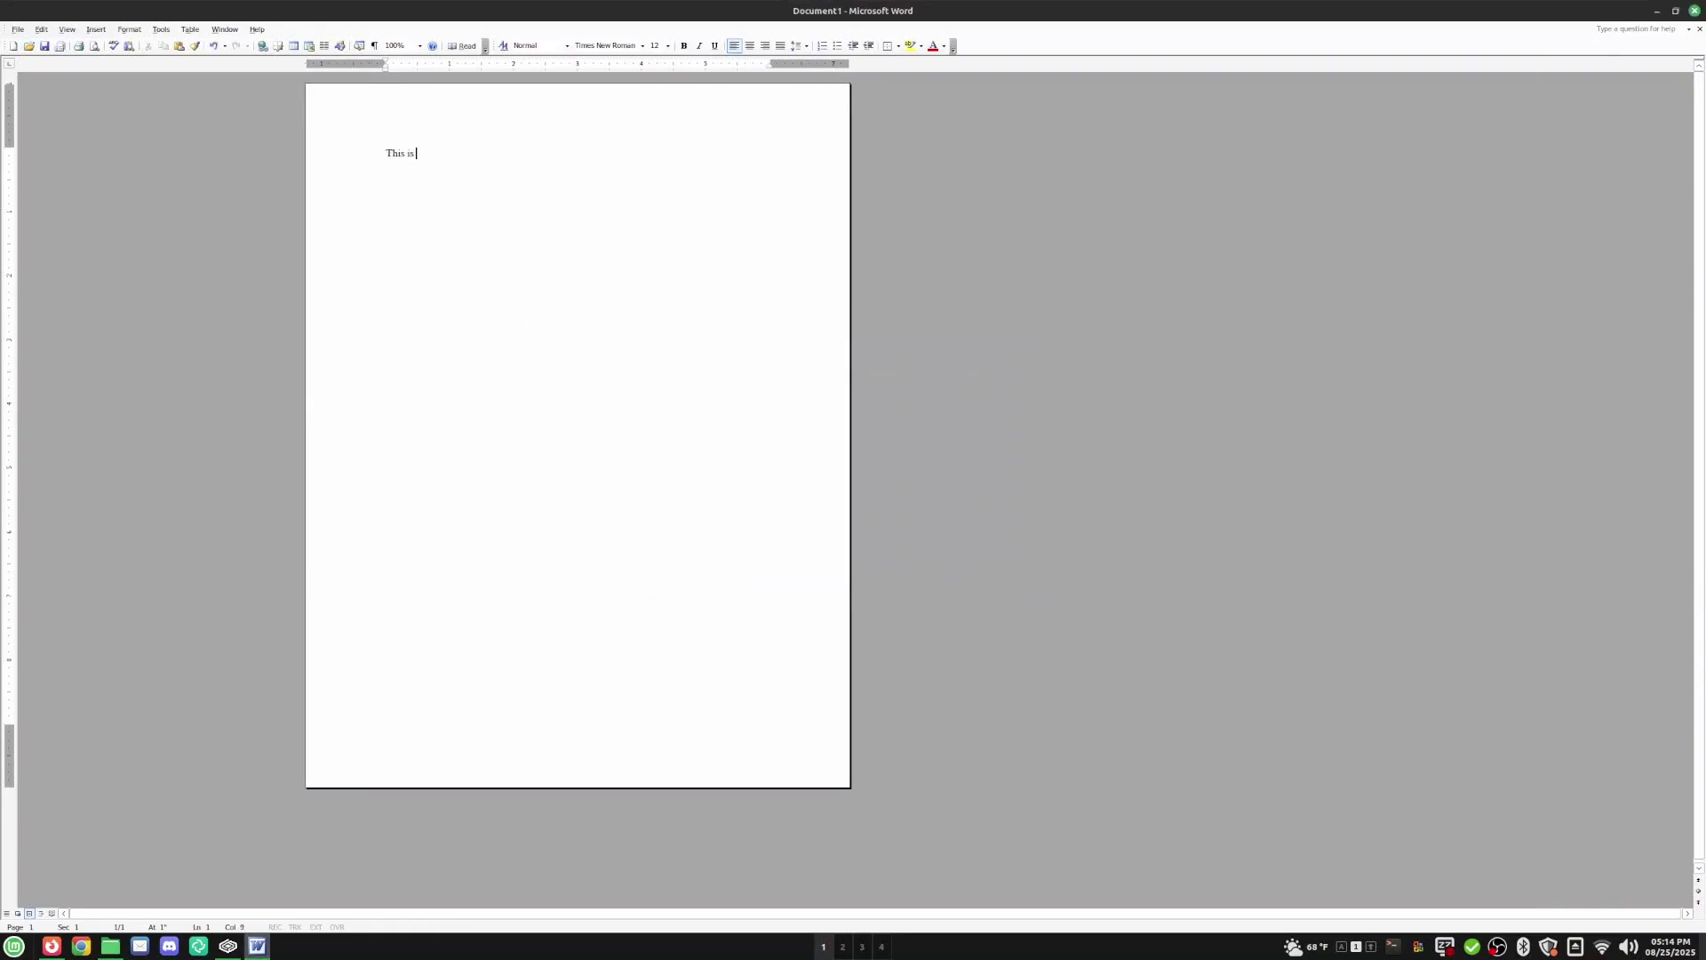
{"action": "type", "text": "a word document"}
{"action": "key", "text": "ctrl+s"}
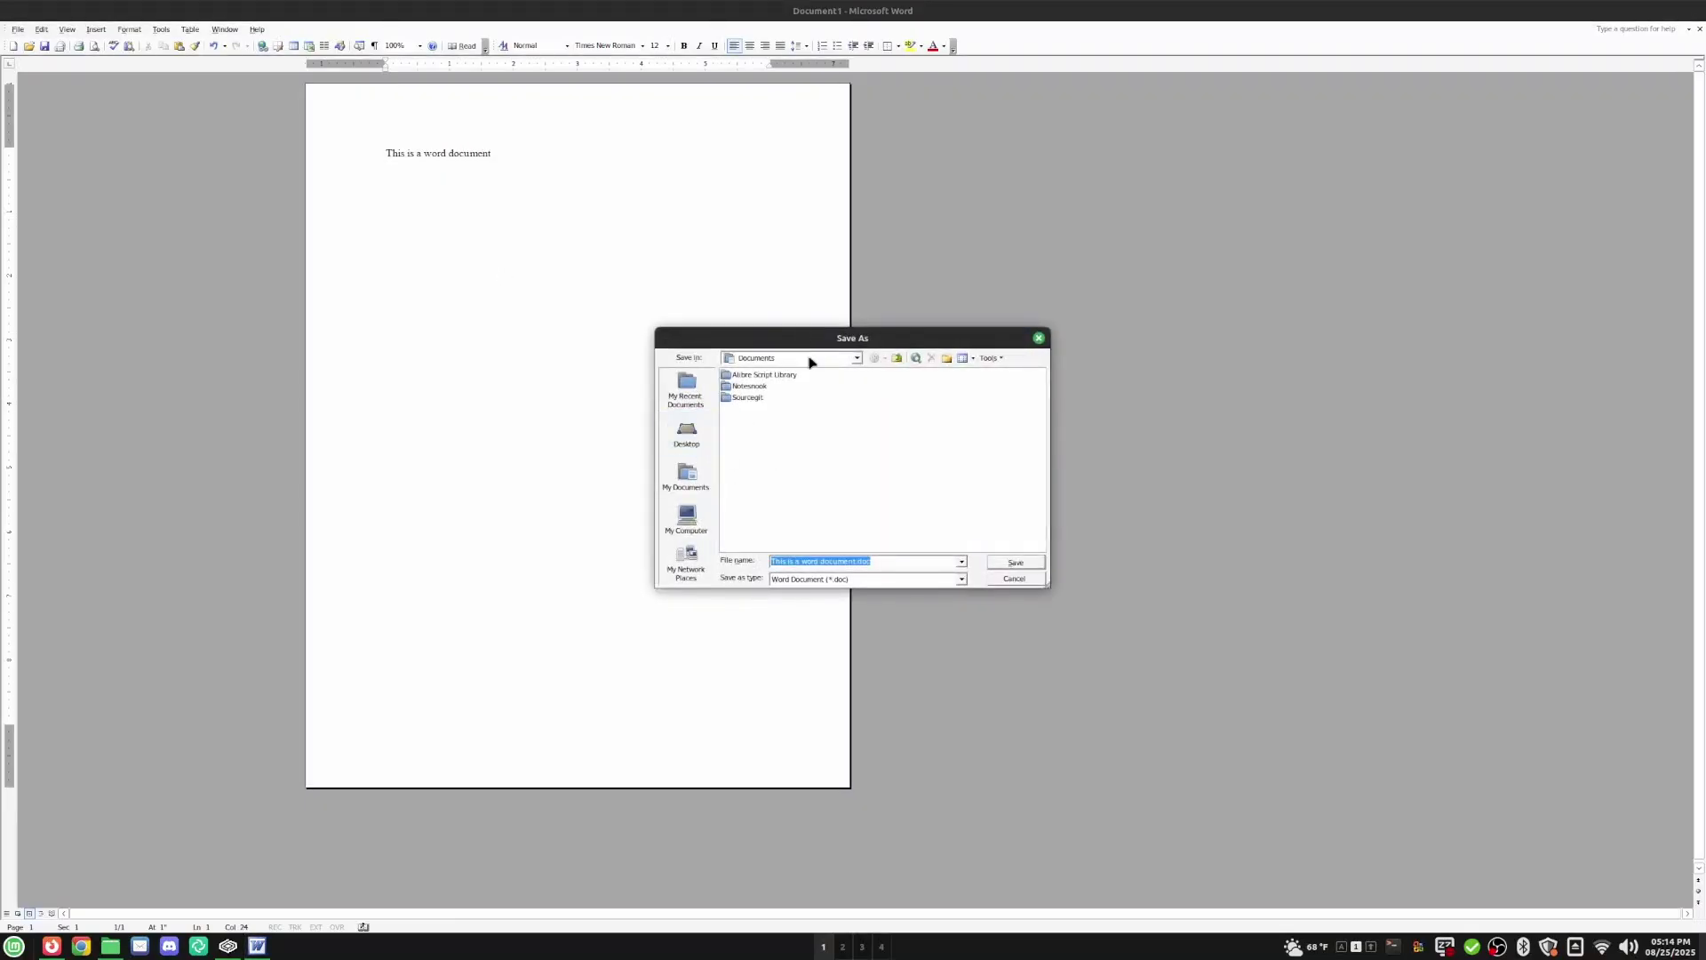
{"action": "left_click", "coordinate": [1028, 565]}
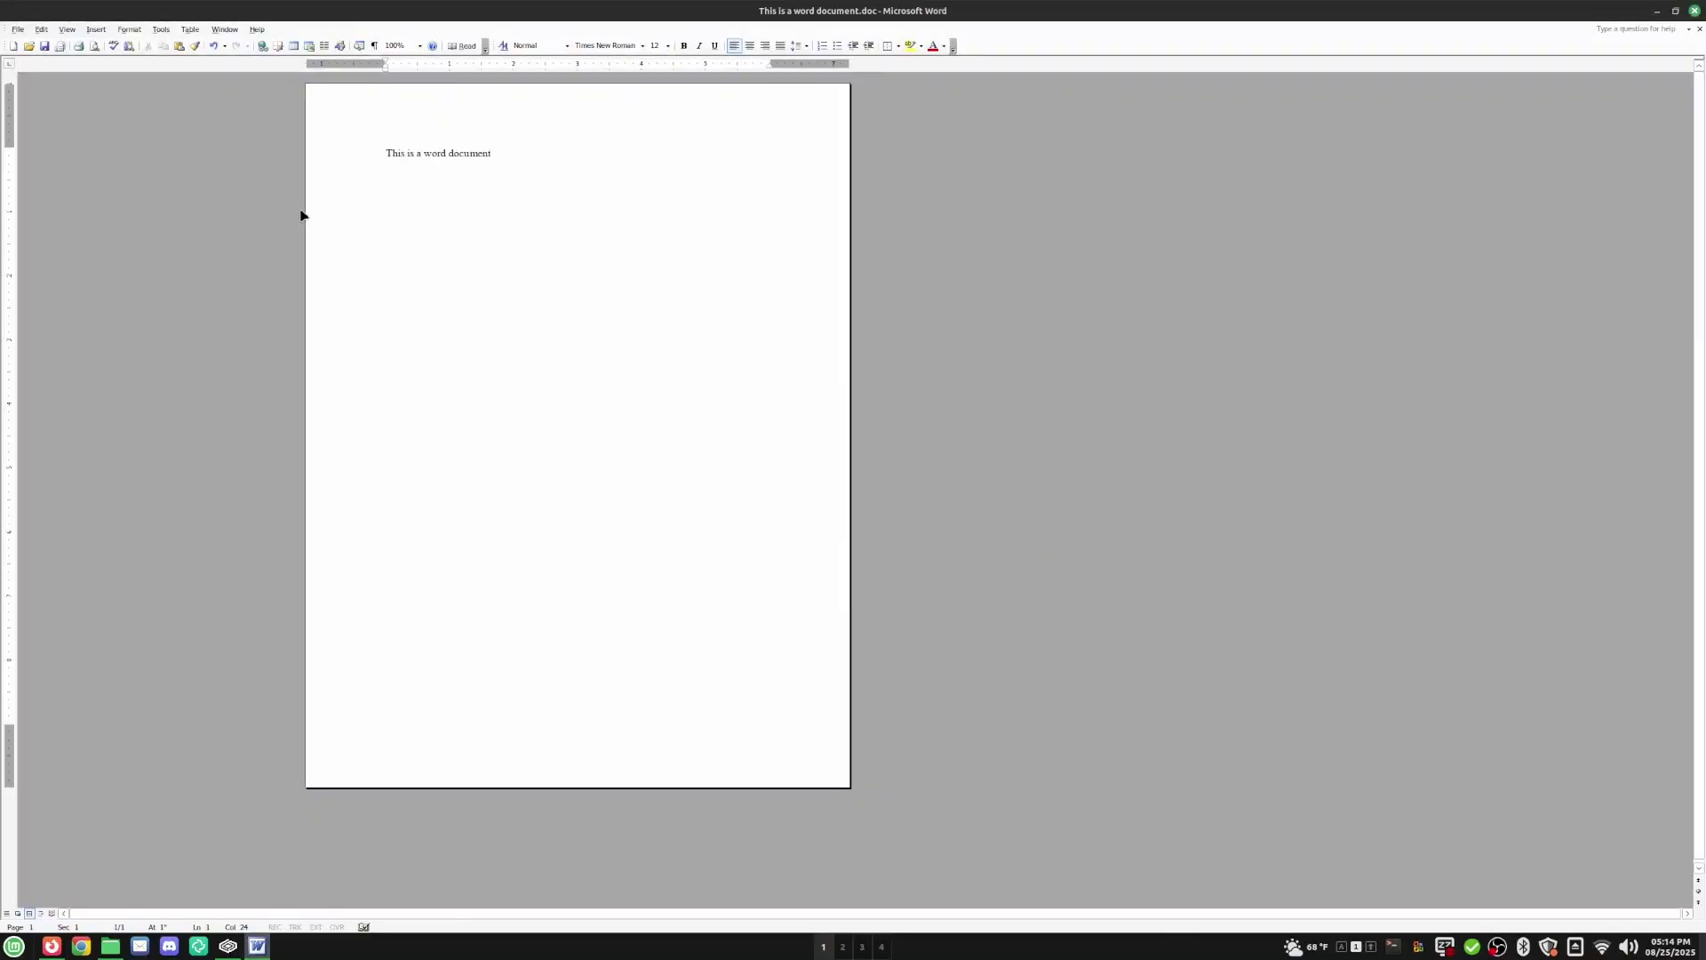
{"action": "key", "text": "alt+F4"}
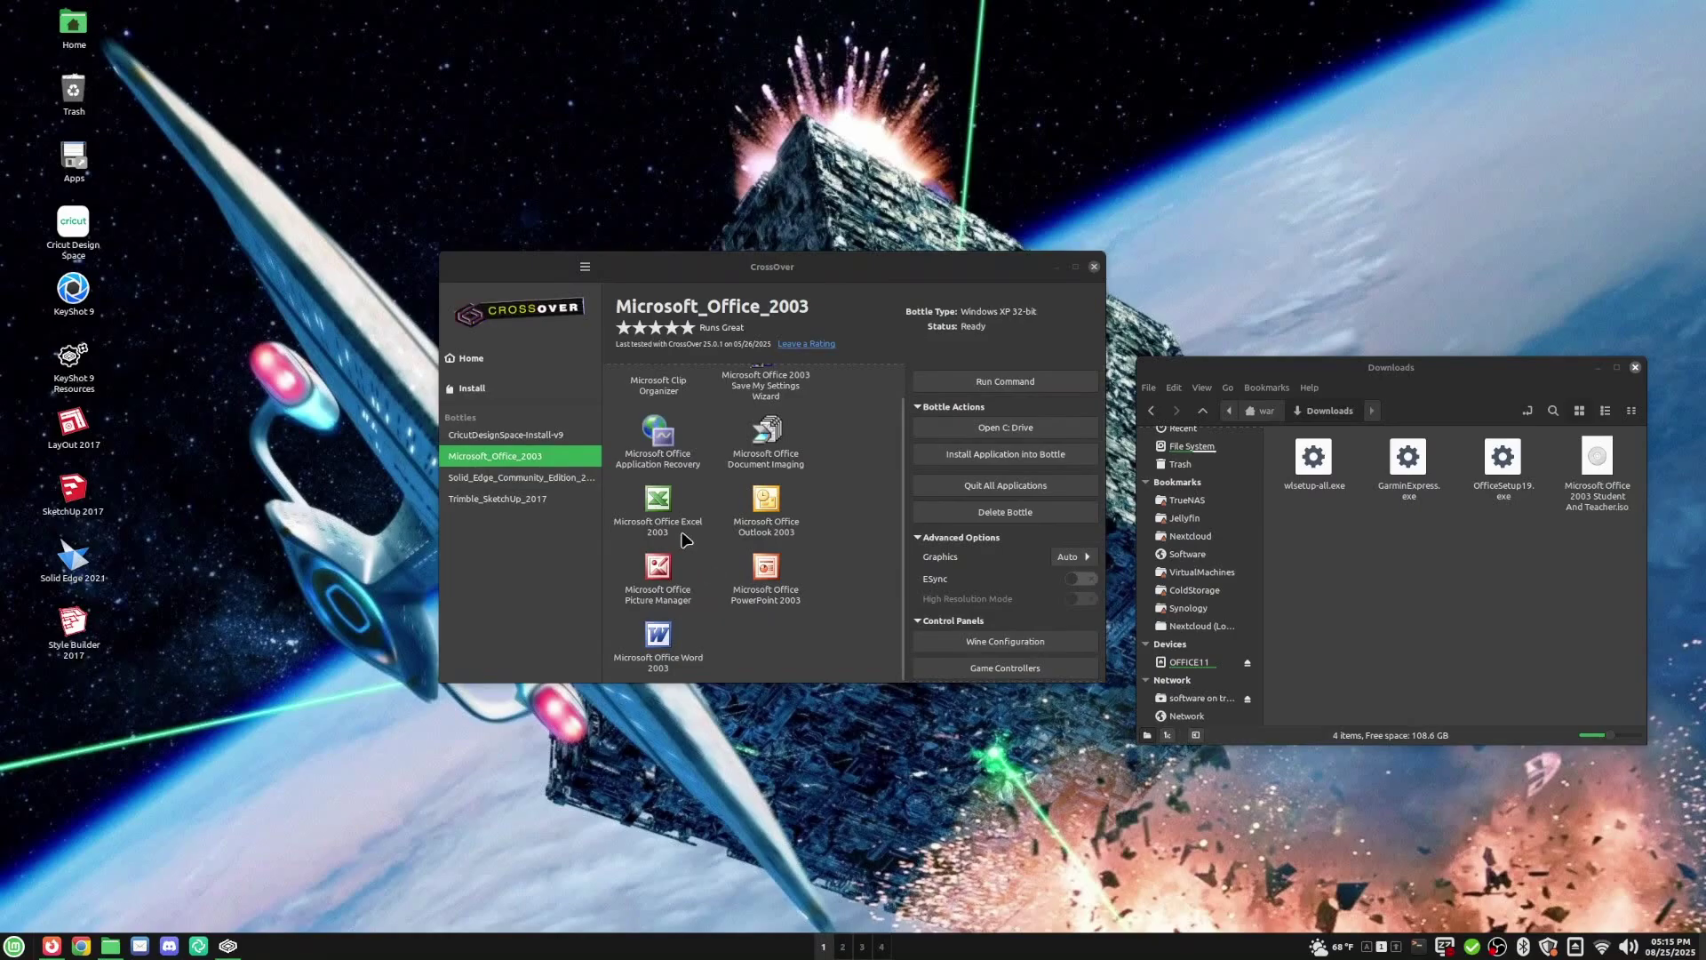
- Launch Microsoft Office Excel 2003 from the bottle, look through its menus, and close it
{"action": "left_click", "coordinate": [668, 510]}
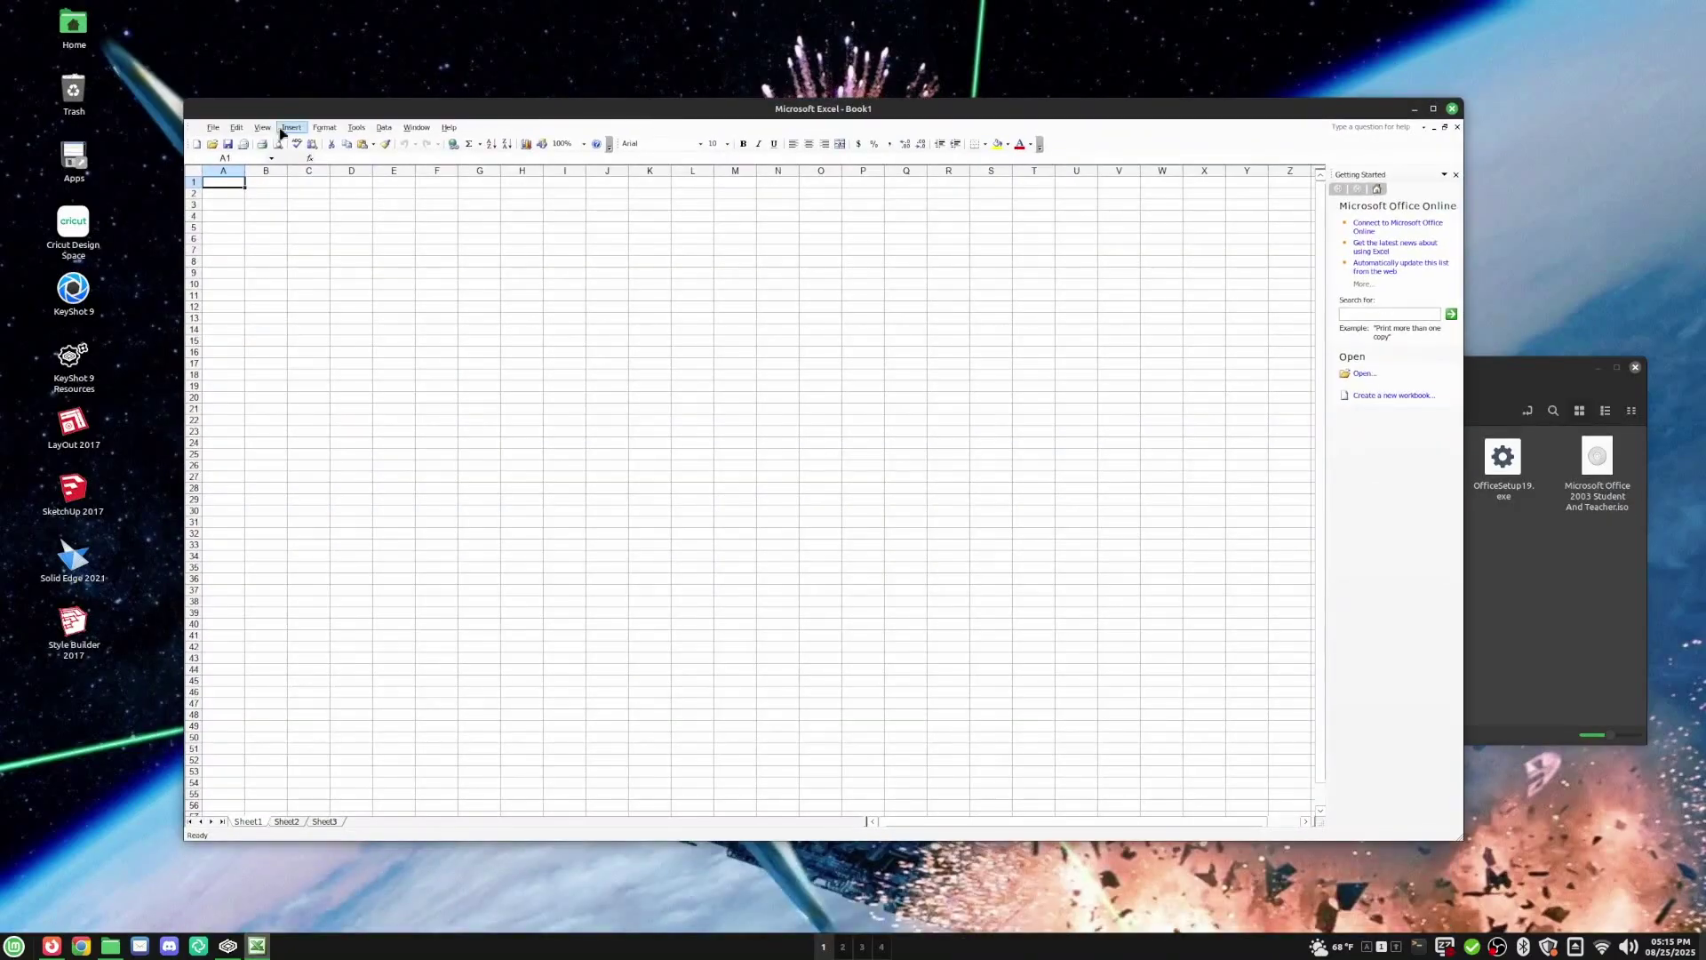
{"action": "left_click", "coordinate": [213, 127]}
{"action": "left_click", "coordinate": [216, 128]}
{"action": "left_click", "coordinate": [417, 127]}
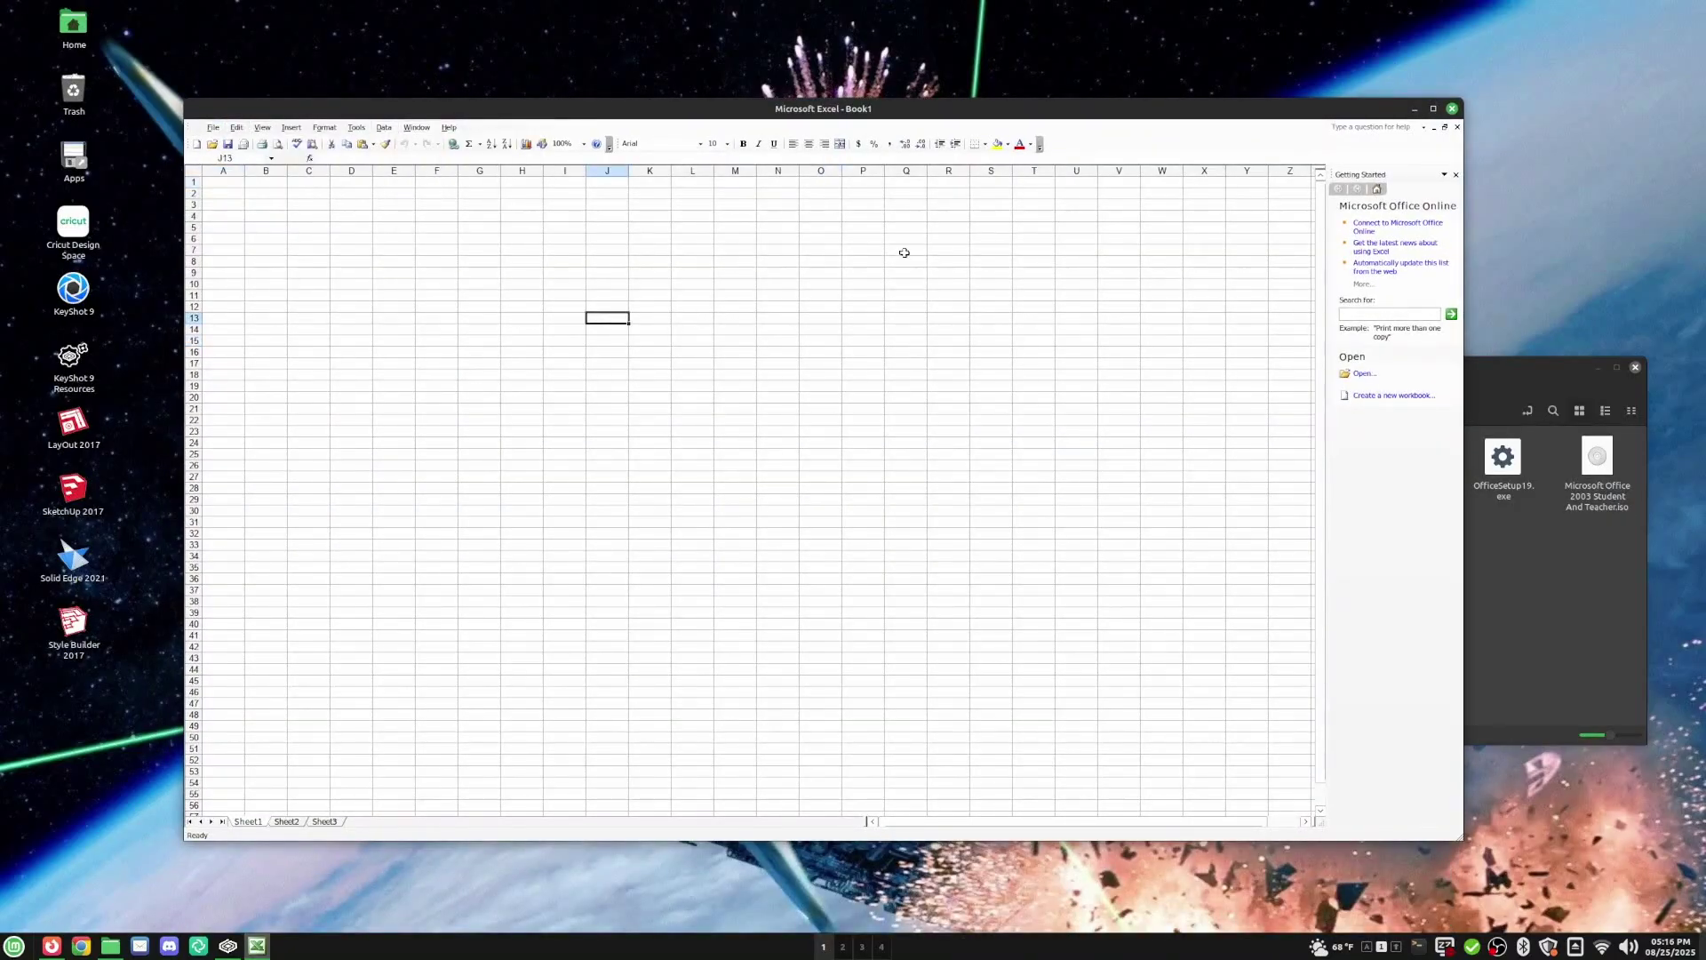
{"action": "left_click", "coordinate": [1452, 108]}
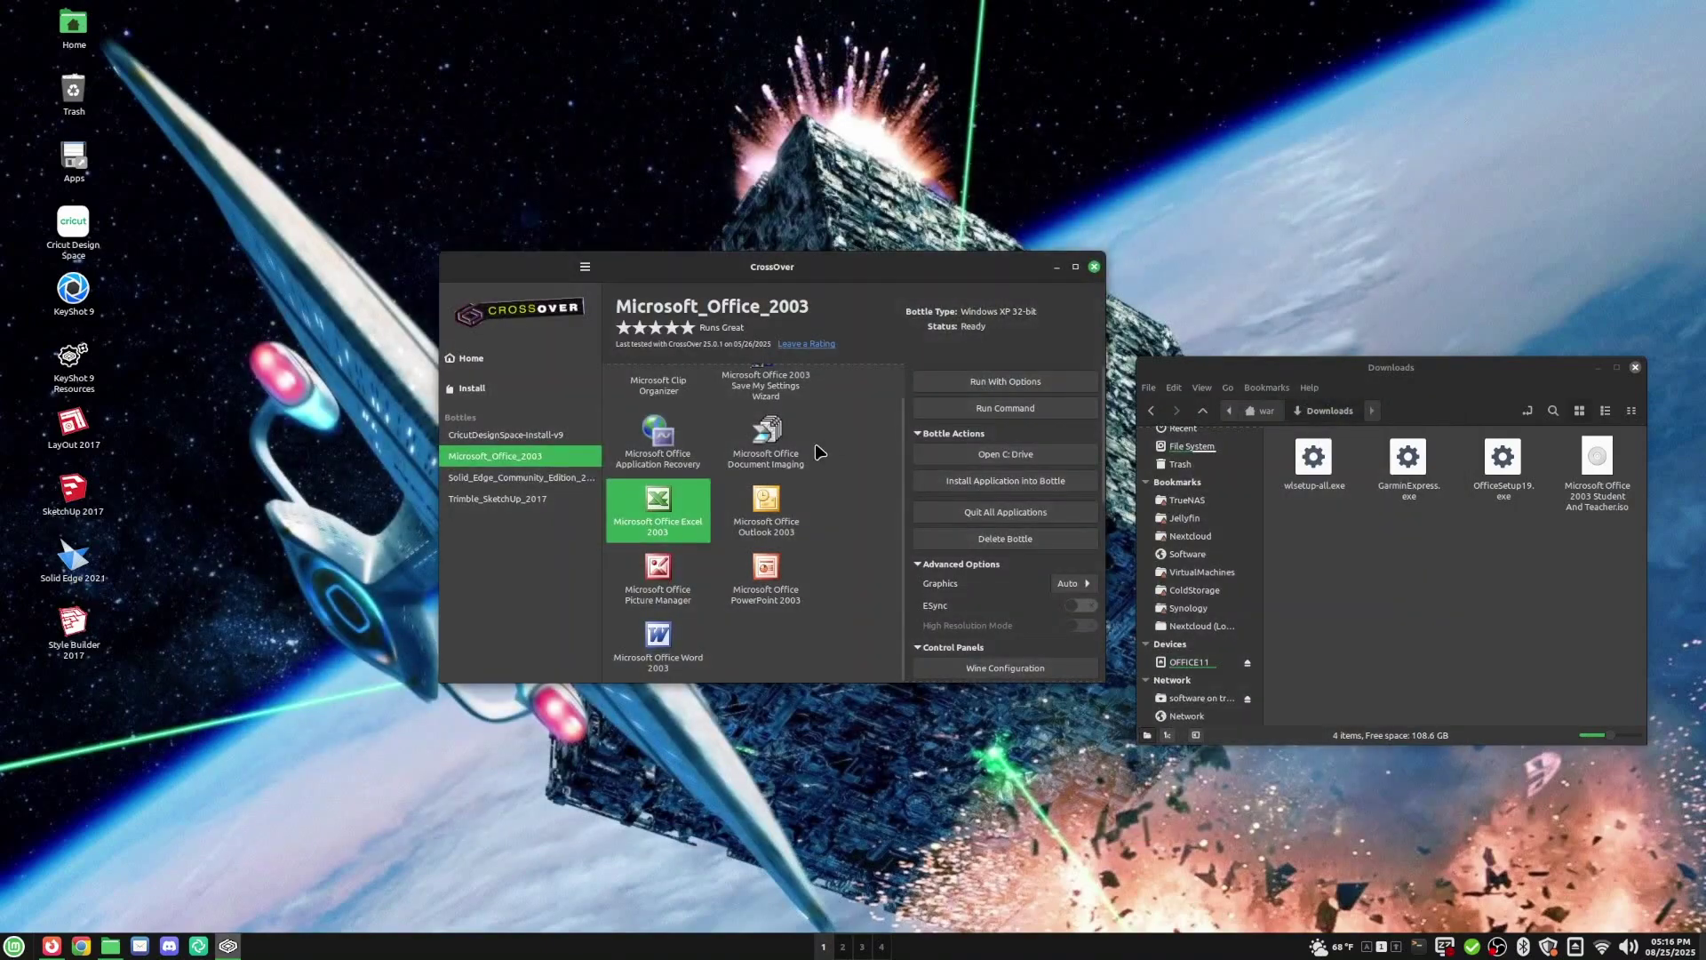
- Delete the Microsoft_Office_2003 bottle and skip submitting a rating for Microsoft Office 2003
{"action": "right_click", "coordinate": [514, 458]}
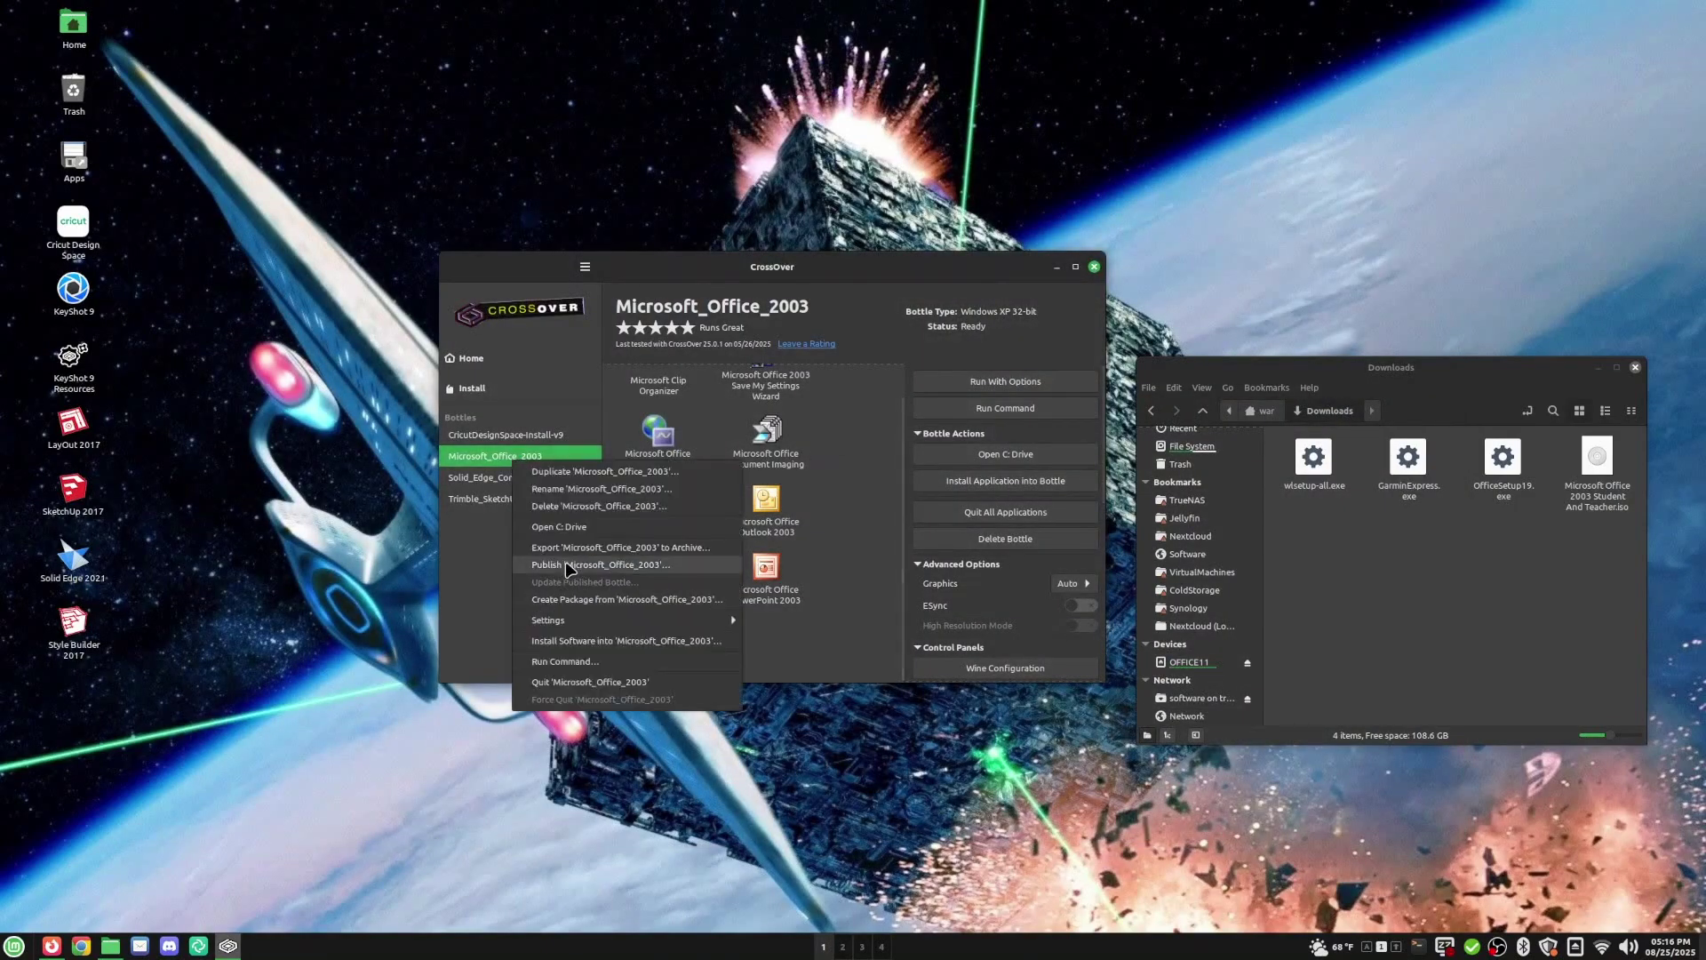
{"action": "left_click", "coordinate": [567, 507]}
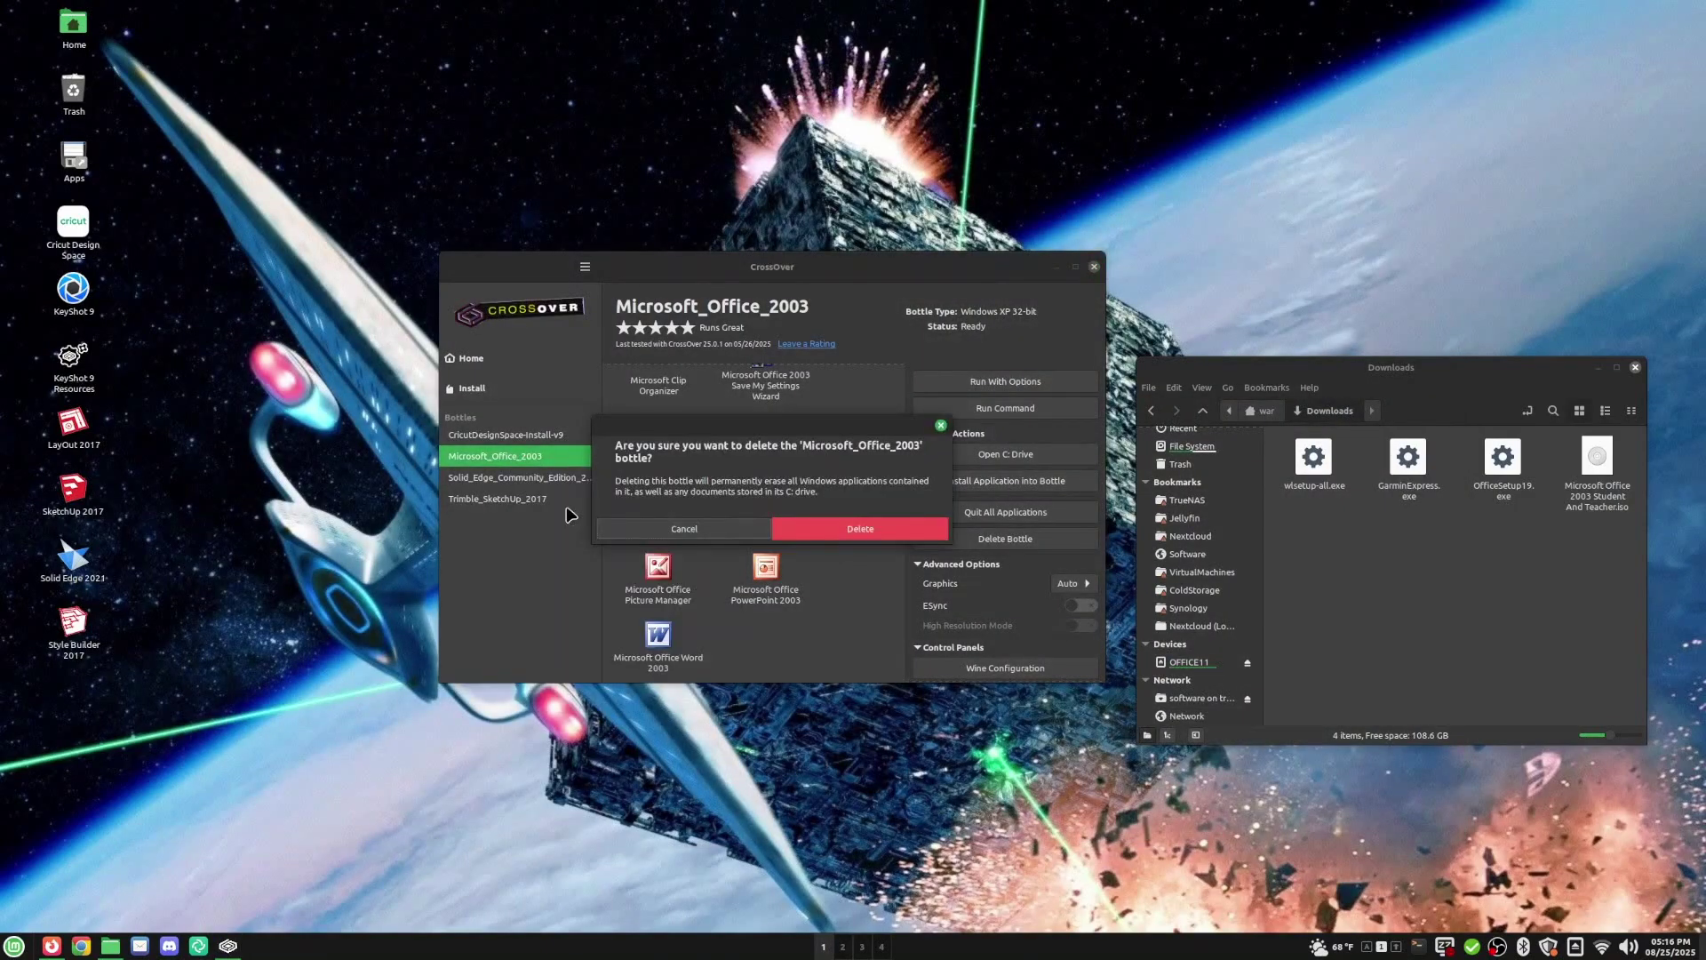
{"action": "left_click", "coordinate": [822, 532]}
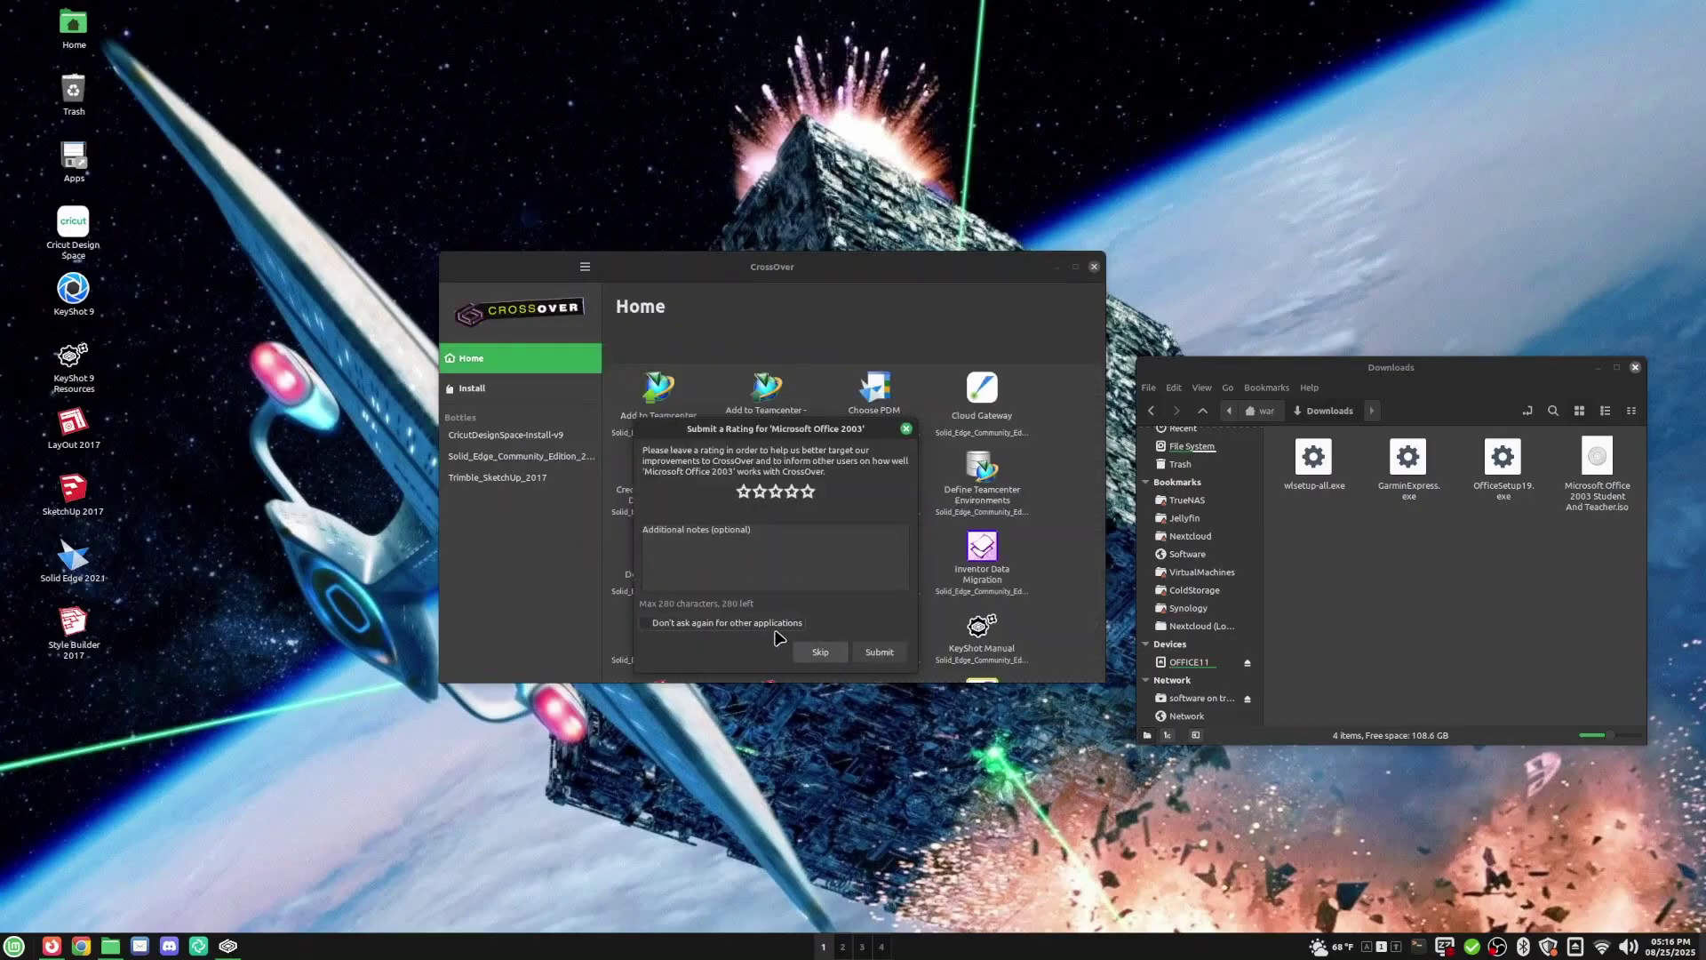
{"action": "left_click", "coordinate": [820, 653]}
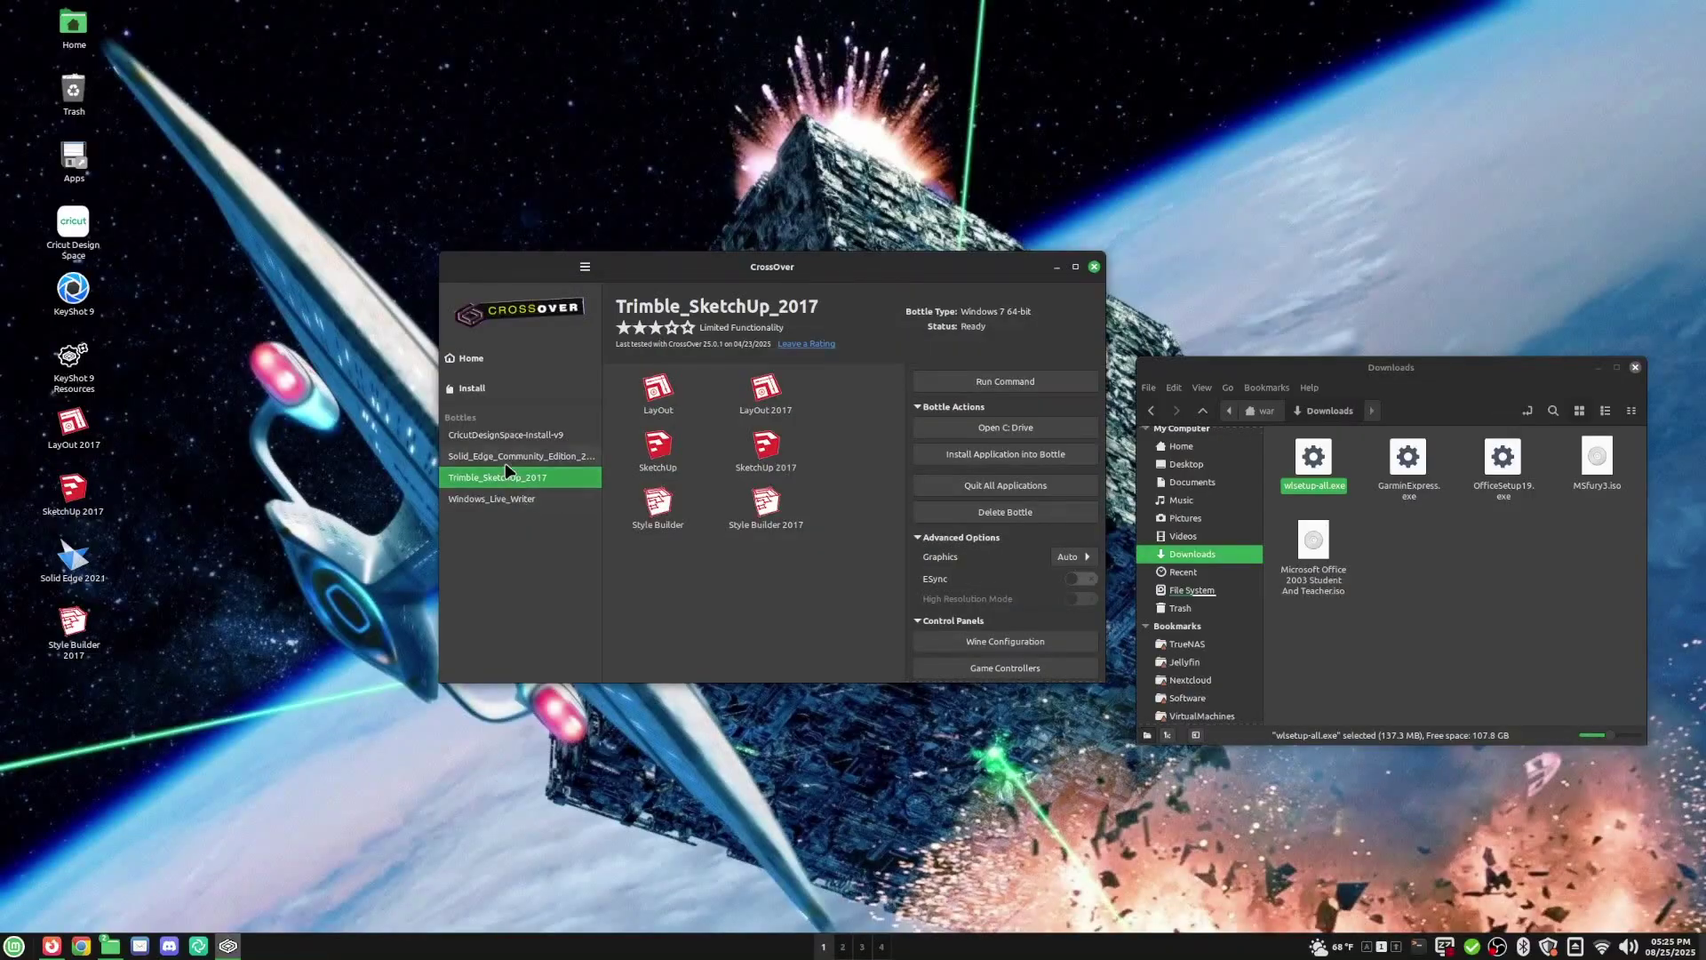
- Look through the programs in the Solid Edge Community Edition bottle
{"action": "left_click", "coordinate": [505, 460]}
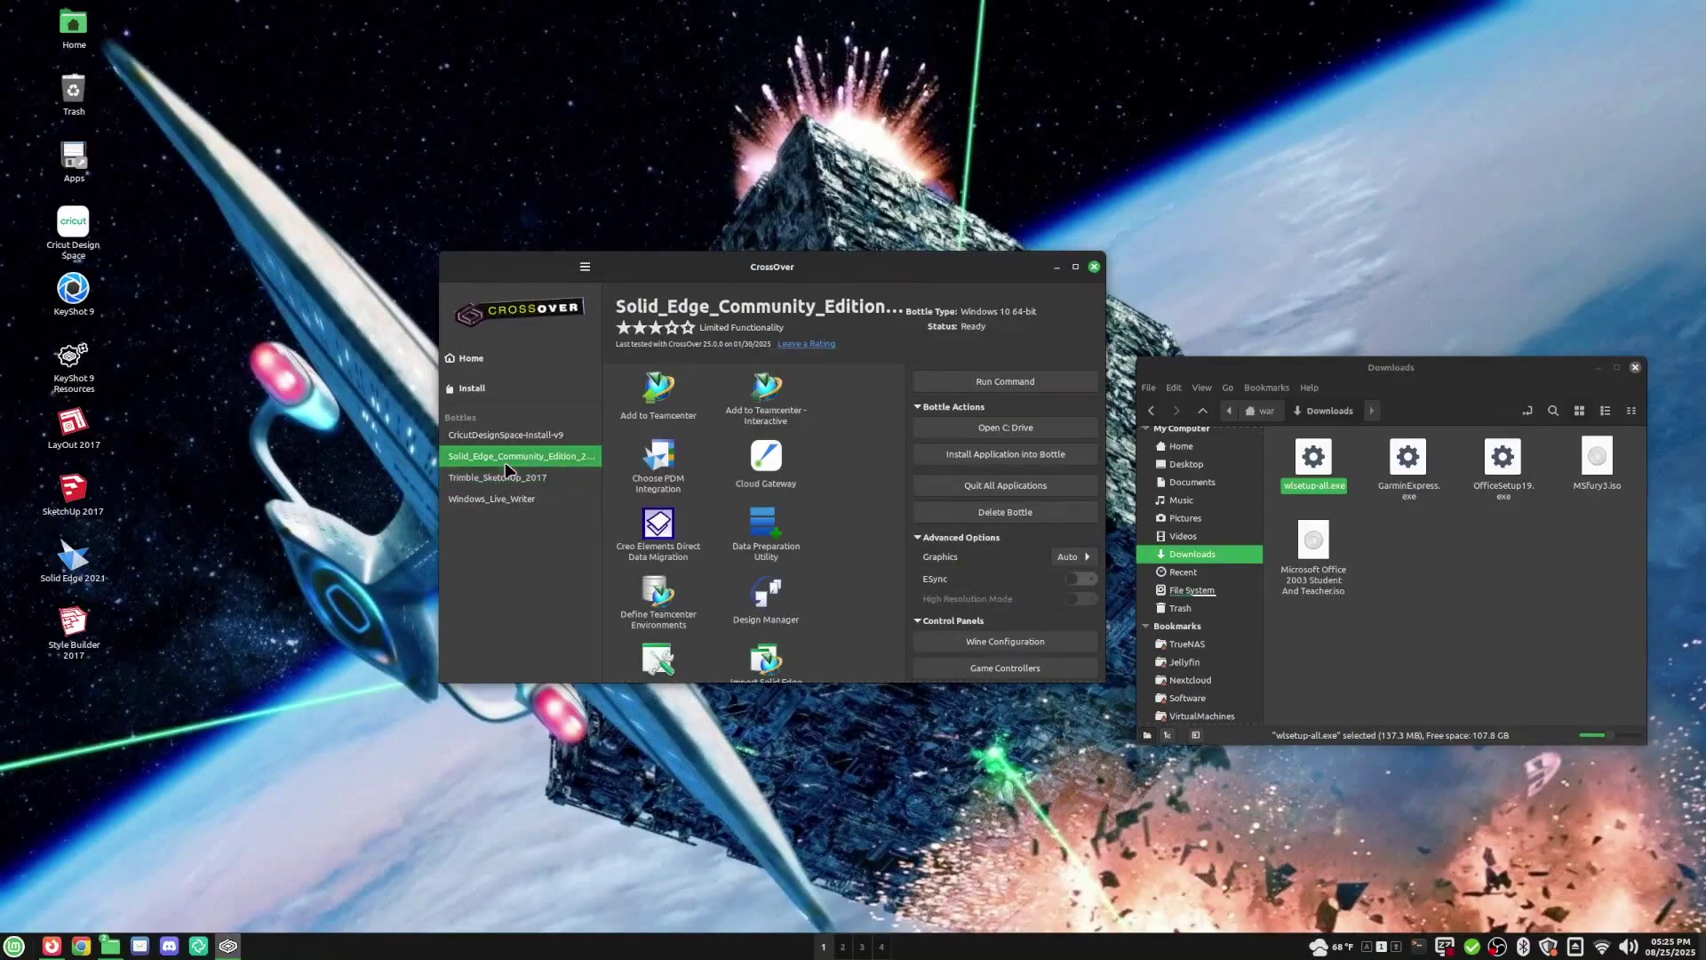
{"action": "scroll", "coordinate": [822, 579], "scroll_direction": "down", "scroll_amount": 3}
{"action": "scroll", "coordinate": [825, 580], "scroll_direction": "down", "scroll_amount": 3}
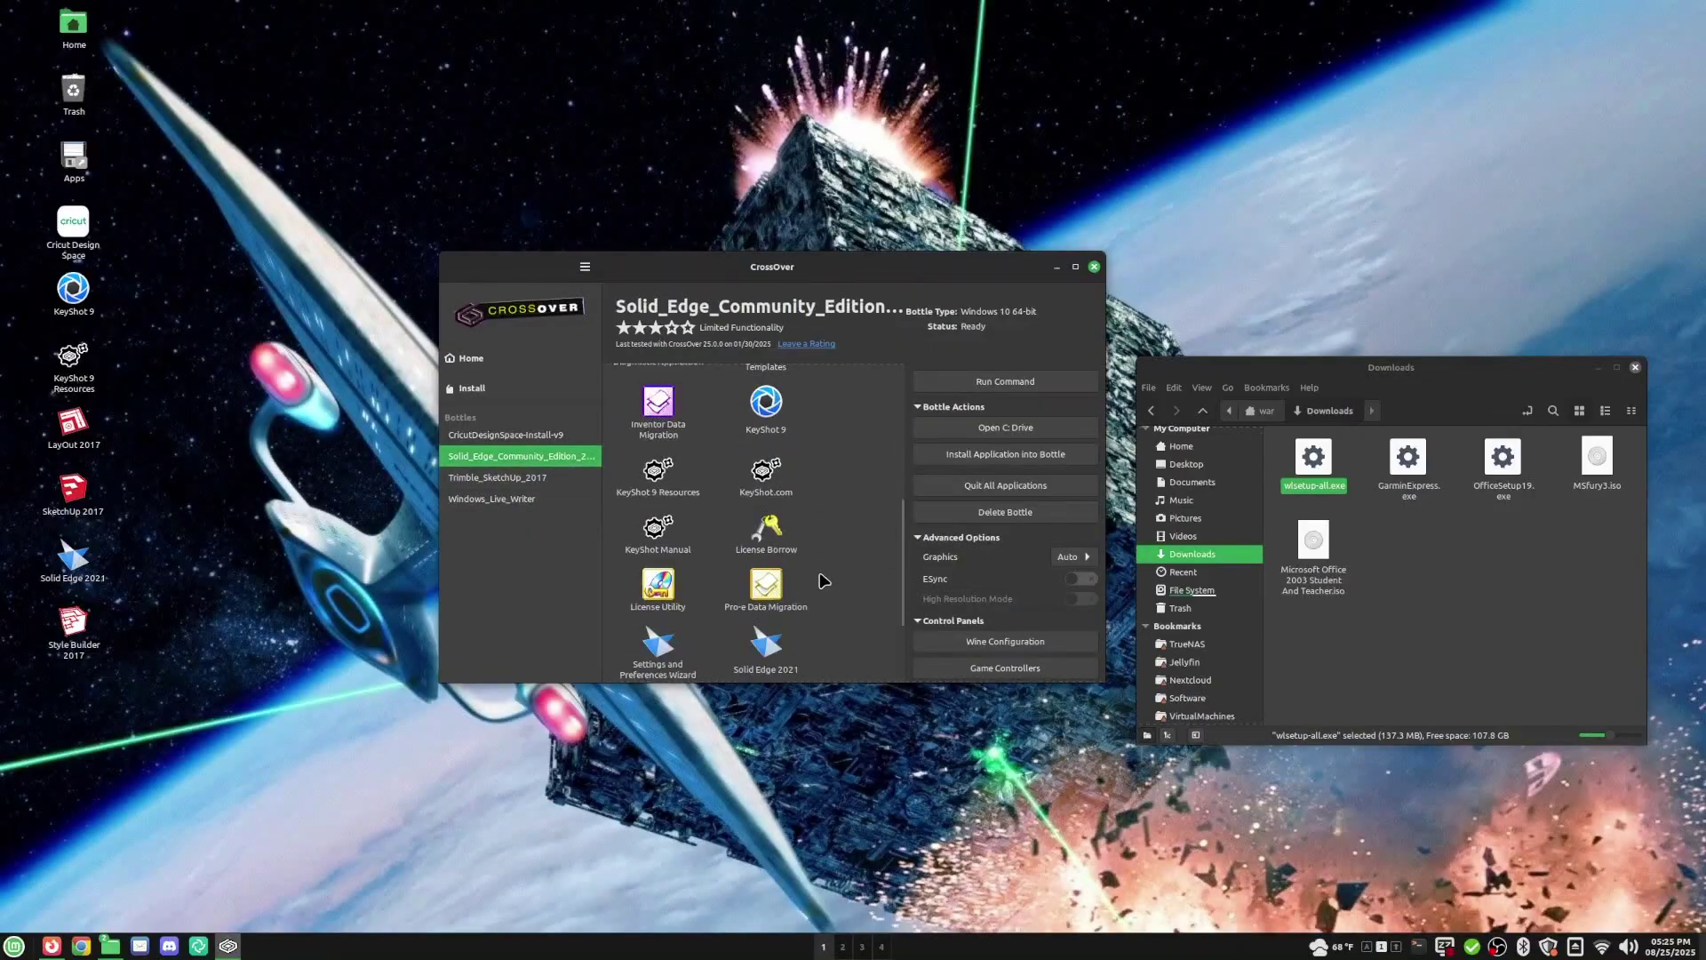
- View the contents of the Trimble_SketchUp_2017 and Windows_Live_Writer bottles
{"action": "left_click", "coordinate": [530, 477]}
{"action": "left_click", "coordinate": [531, 500]}
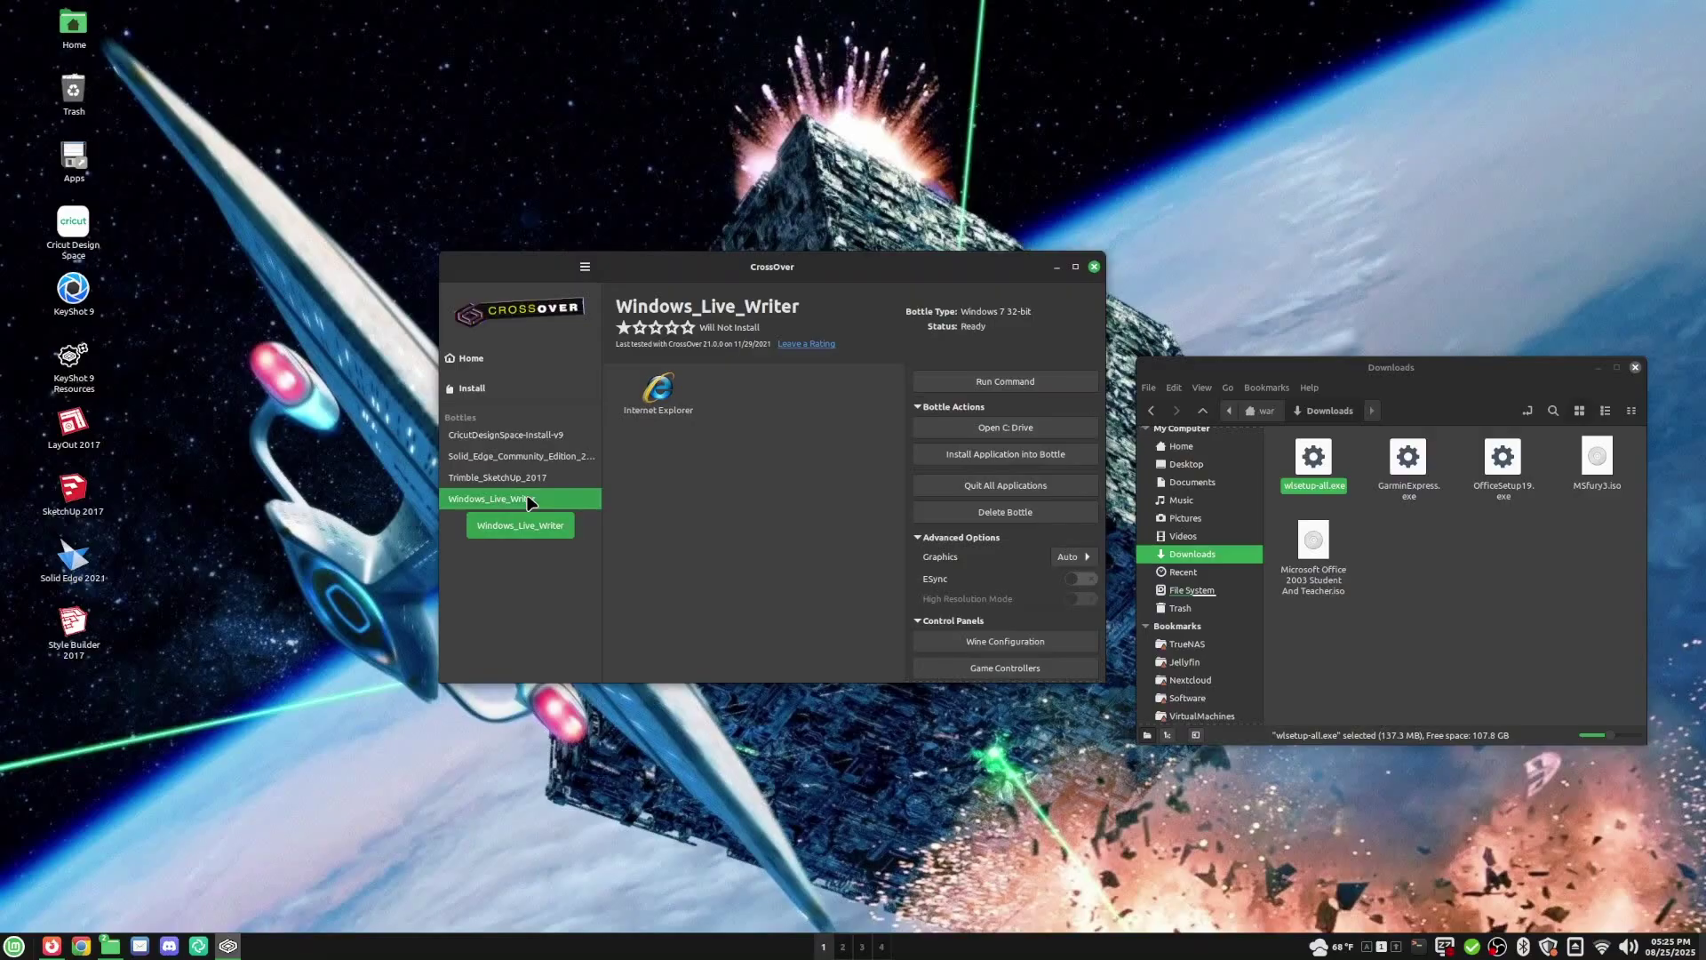
- Mount the MSfury3.iso image from Downloads and open the MSFURY3 volume
{"action": "left_click", "coordinate": [1591, 486]}
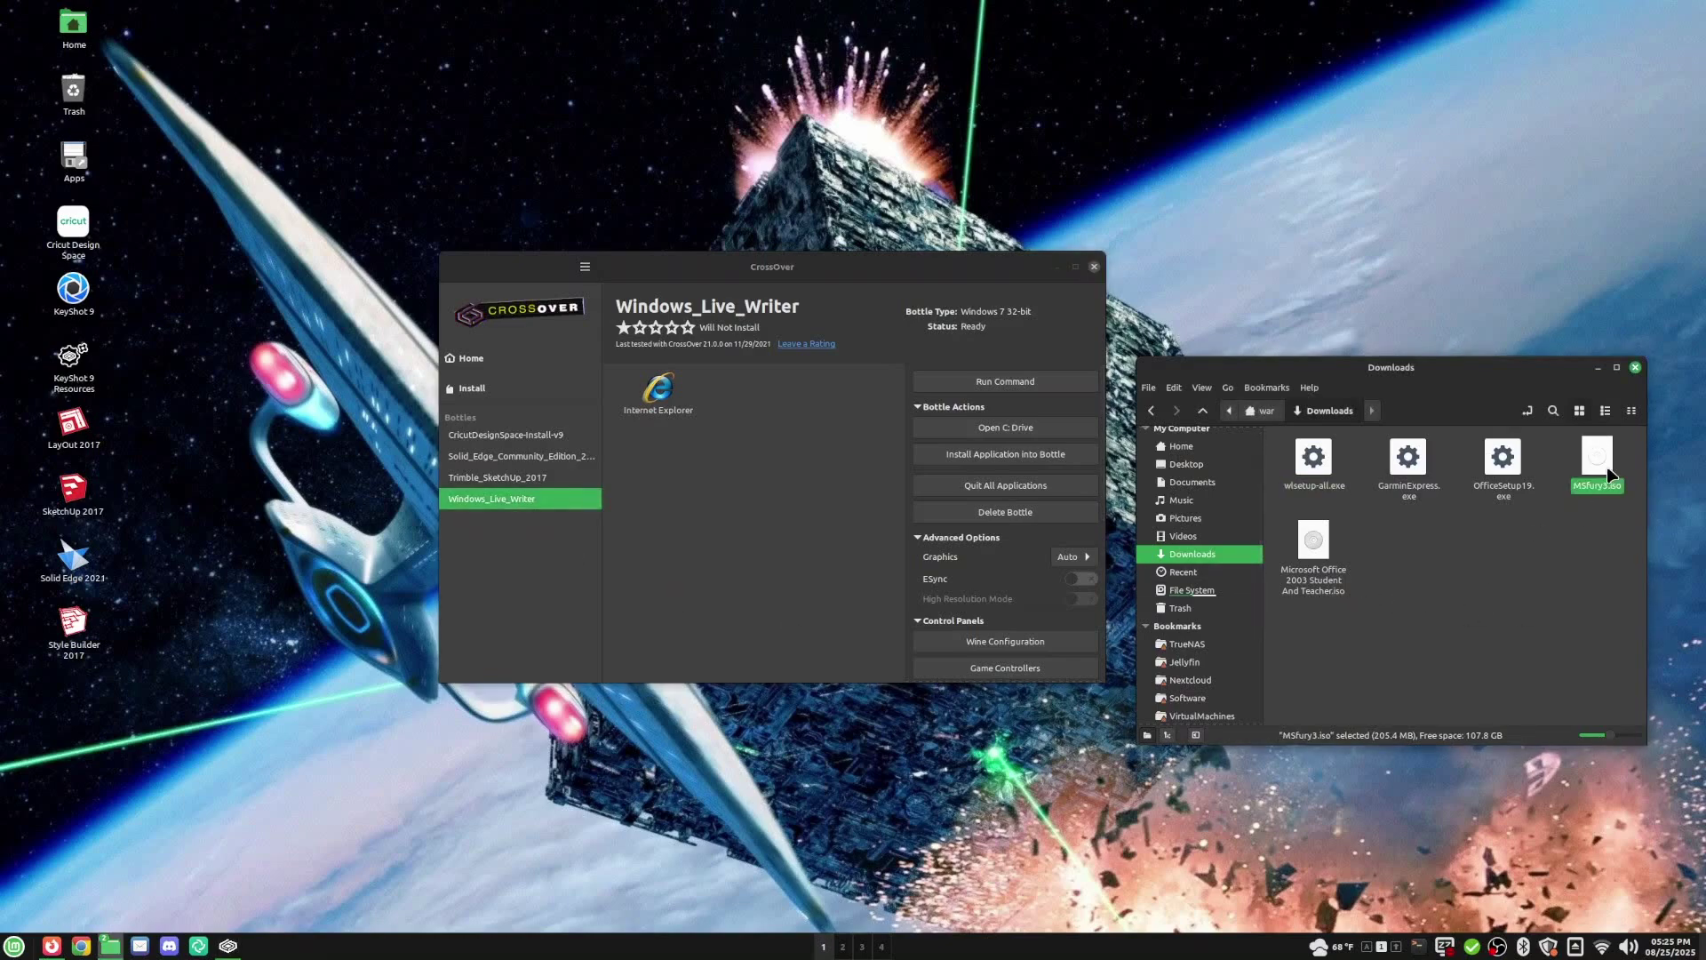
{"action": "double_click", "coordinate": [1607, 467]}
{"action": "scroll", "coordinate": [1199, 622], "scroll_direction": "down", "scroll_amount": 3}
{"action": "left_click", "coordinate": [1191, 680]}
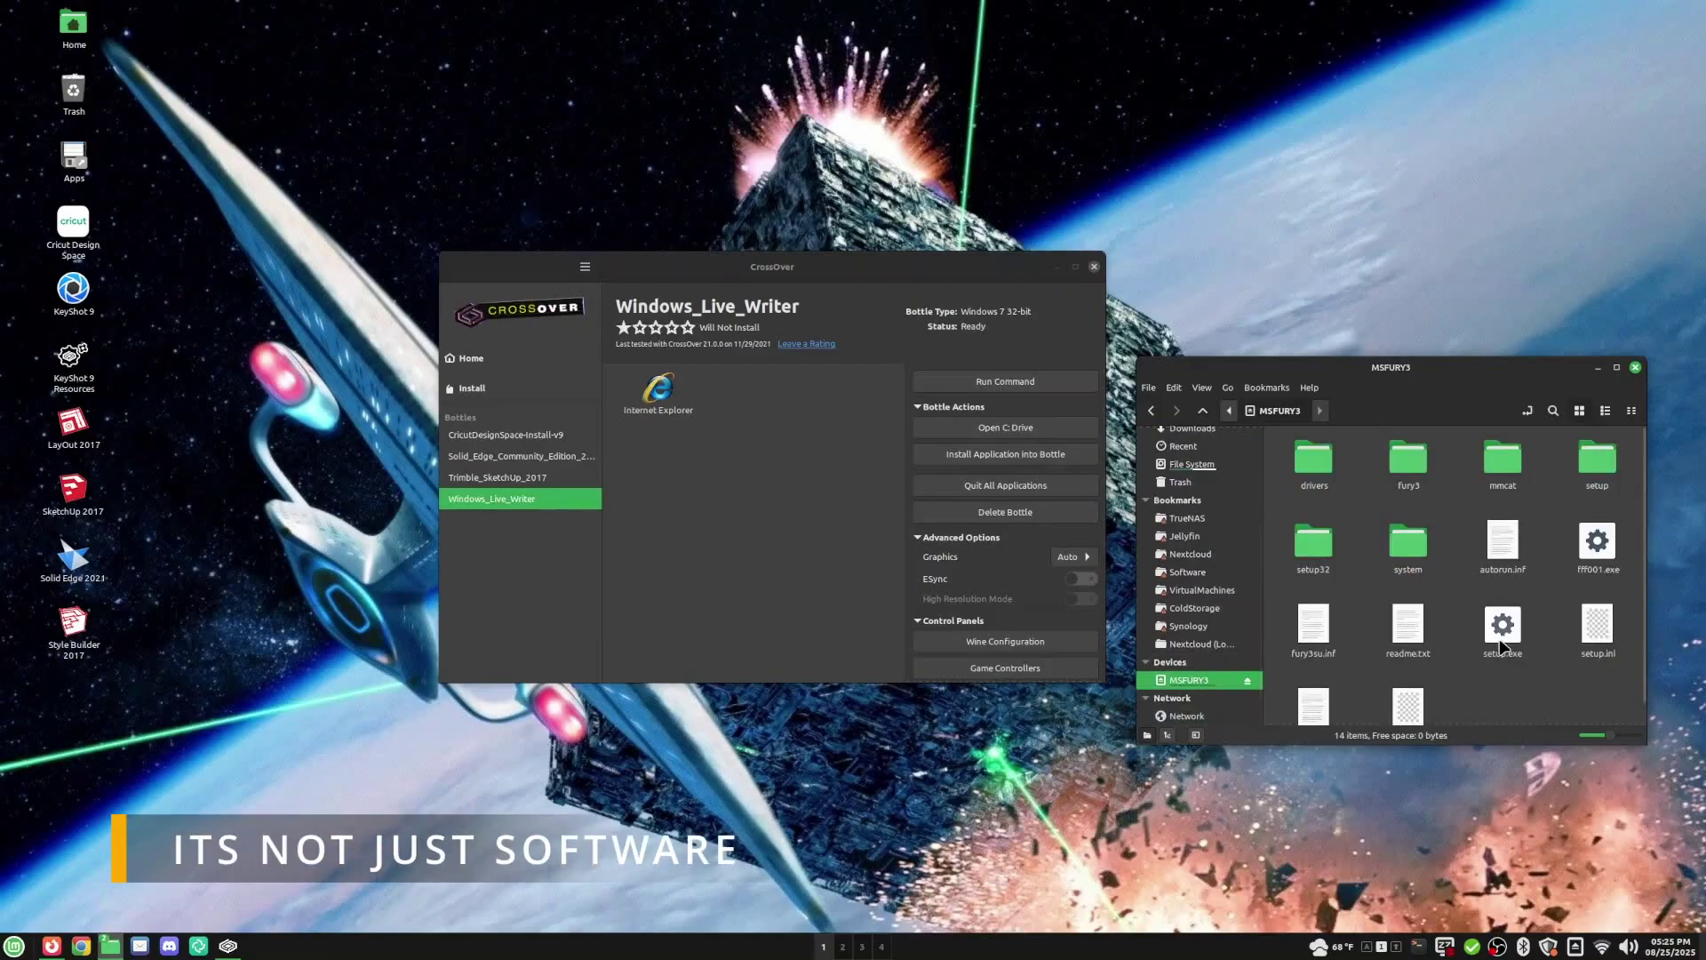
{"action": "right_click", "coordinate": [1502, 646]}
{"action": "left_click", "coordinate": [1525, 651]}
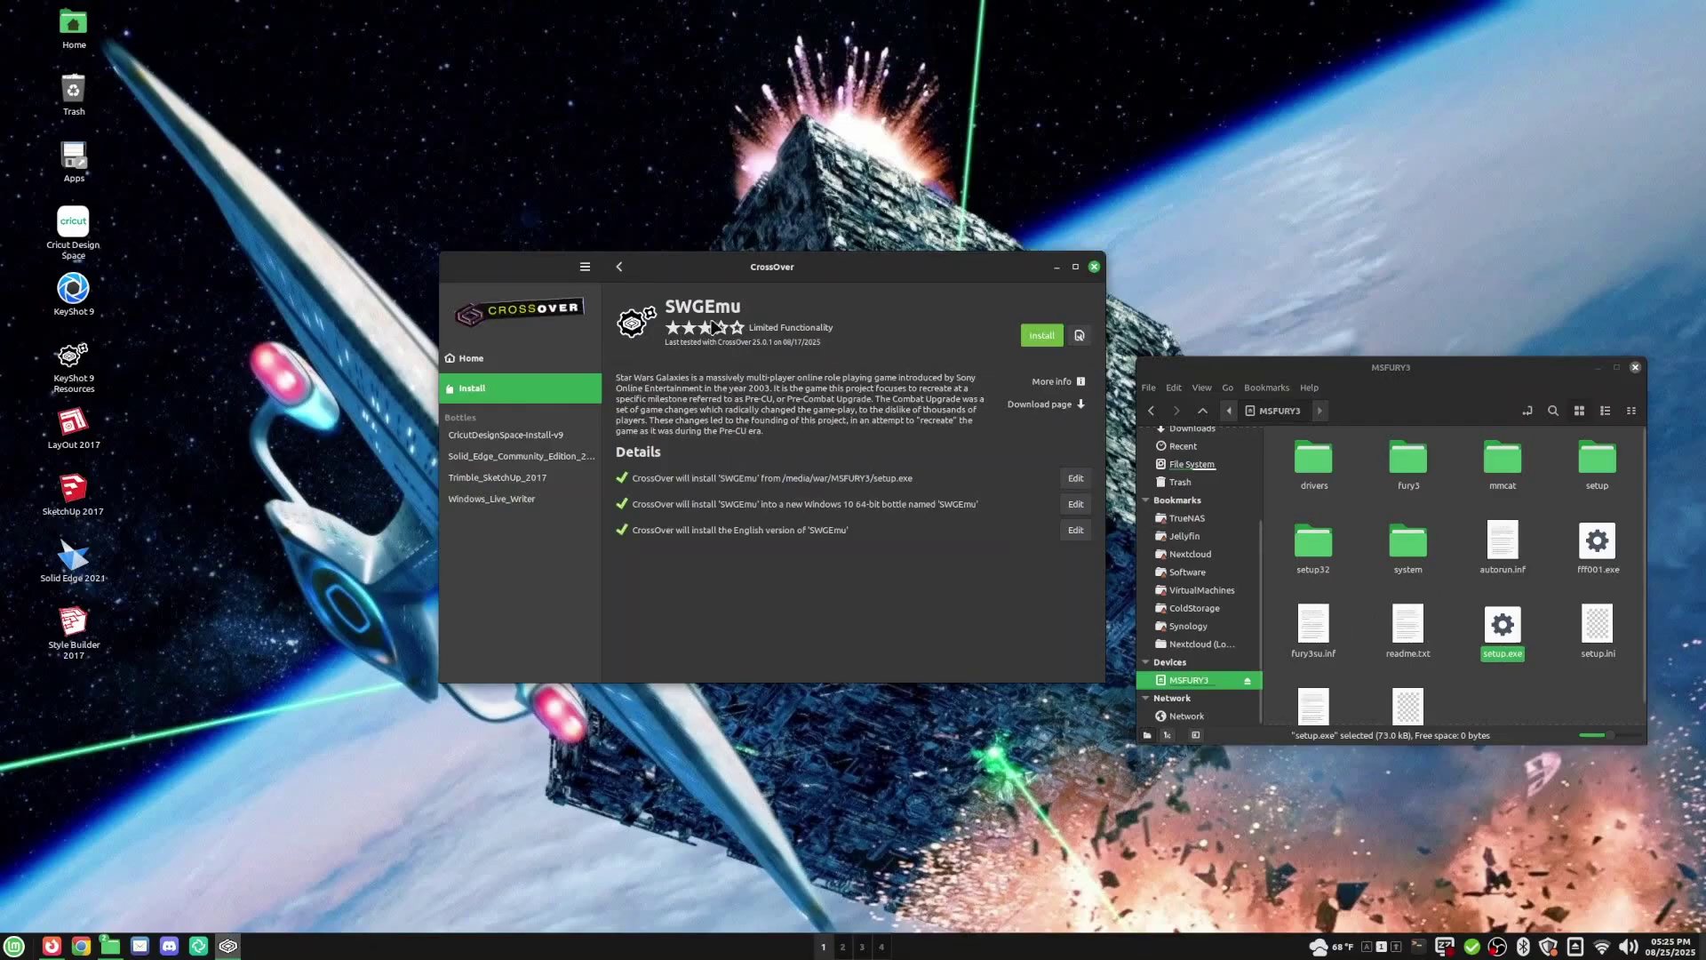
{"action": "left_click", "coordinate": [621, 266]}
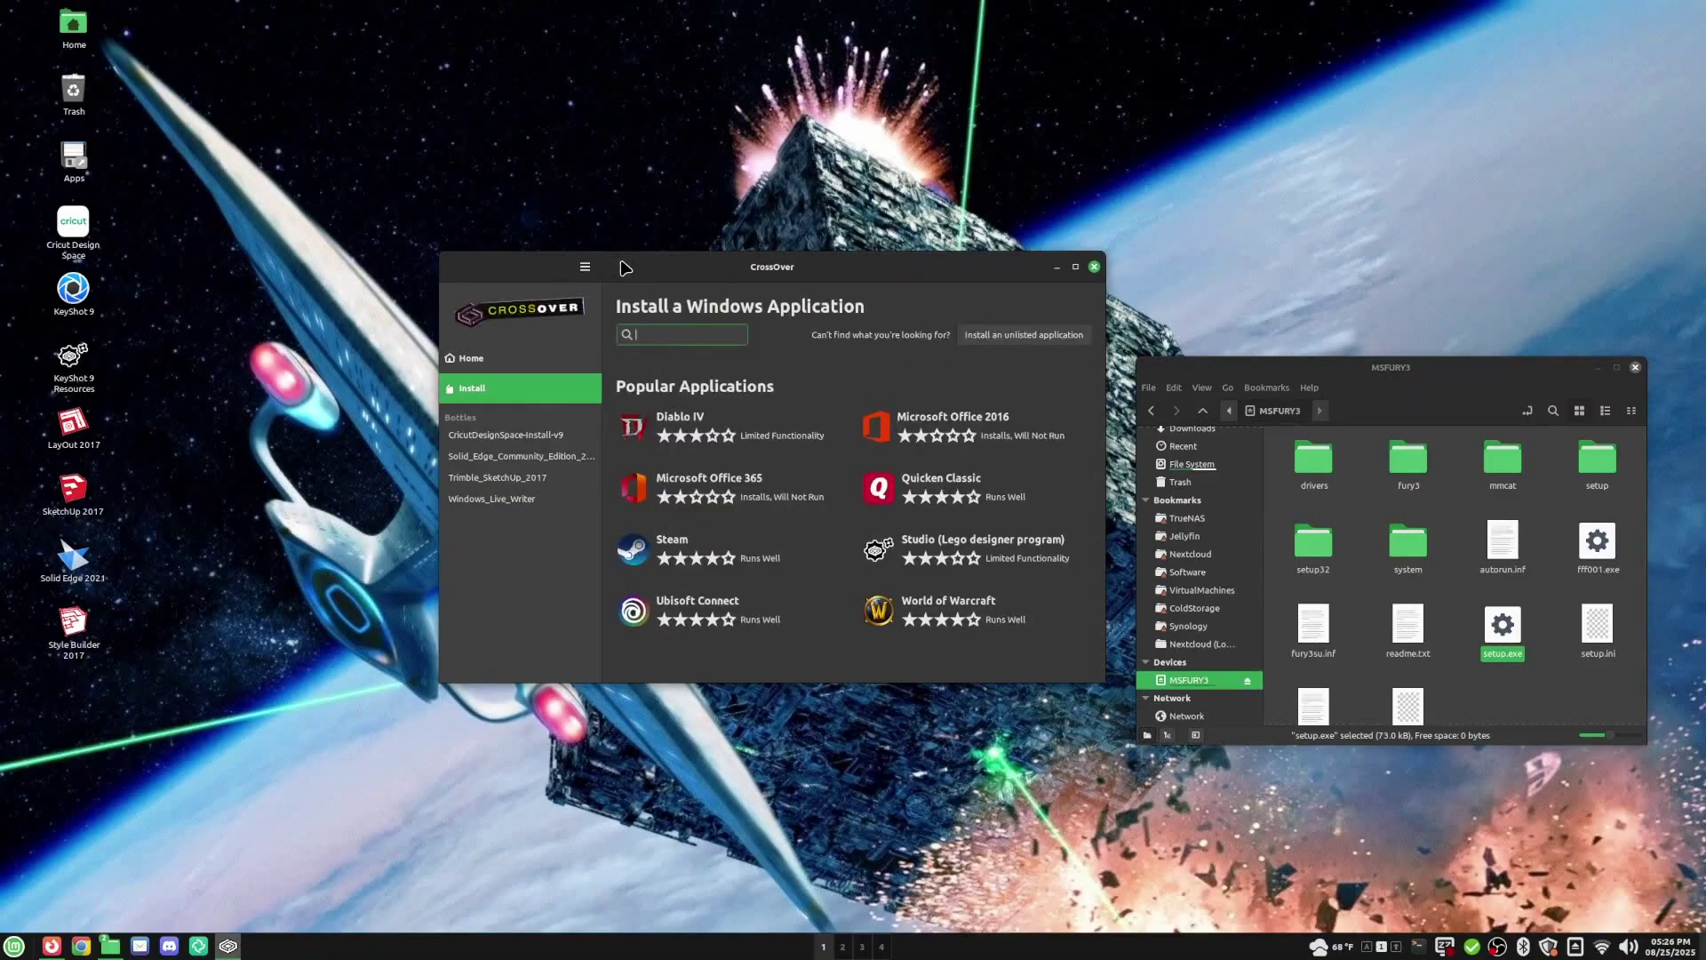
- Start installing an unlisted application and choose setup.exe on the MSFURY3 volume as the installer
{"action": "left_click", "coordinate": [1062, 335]}
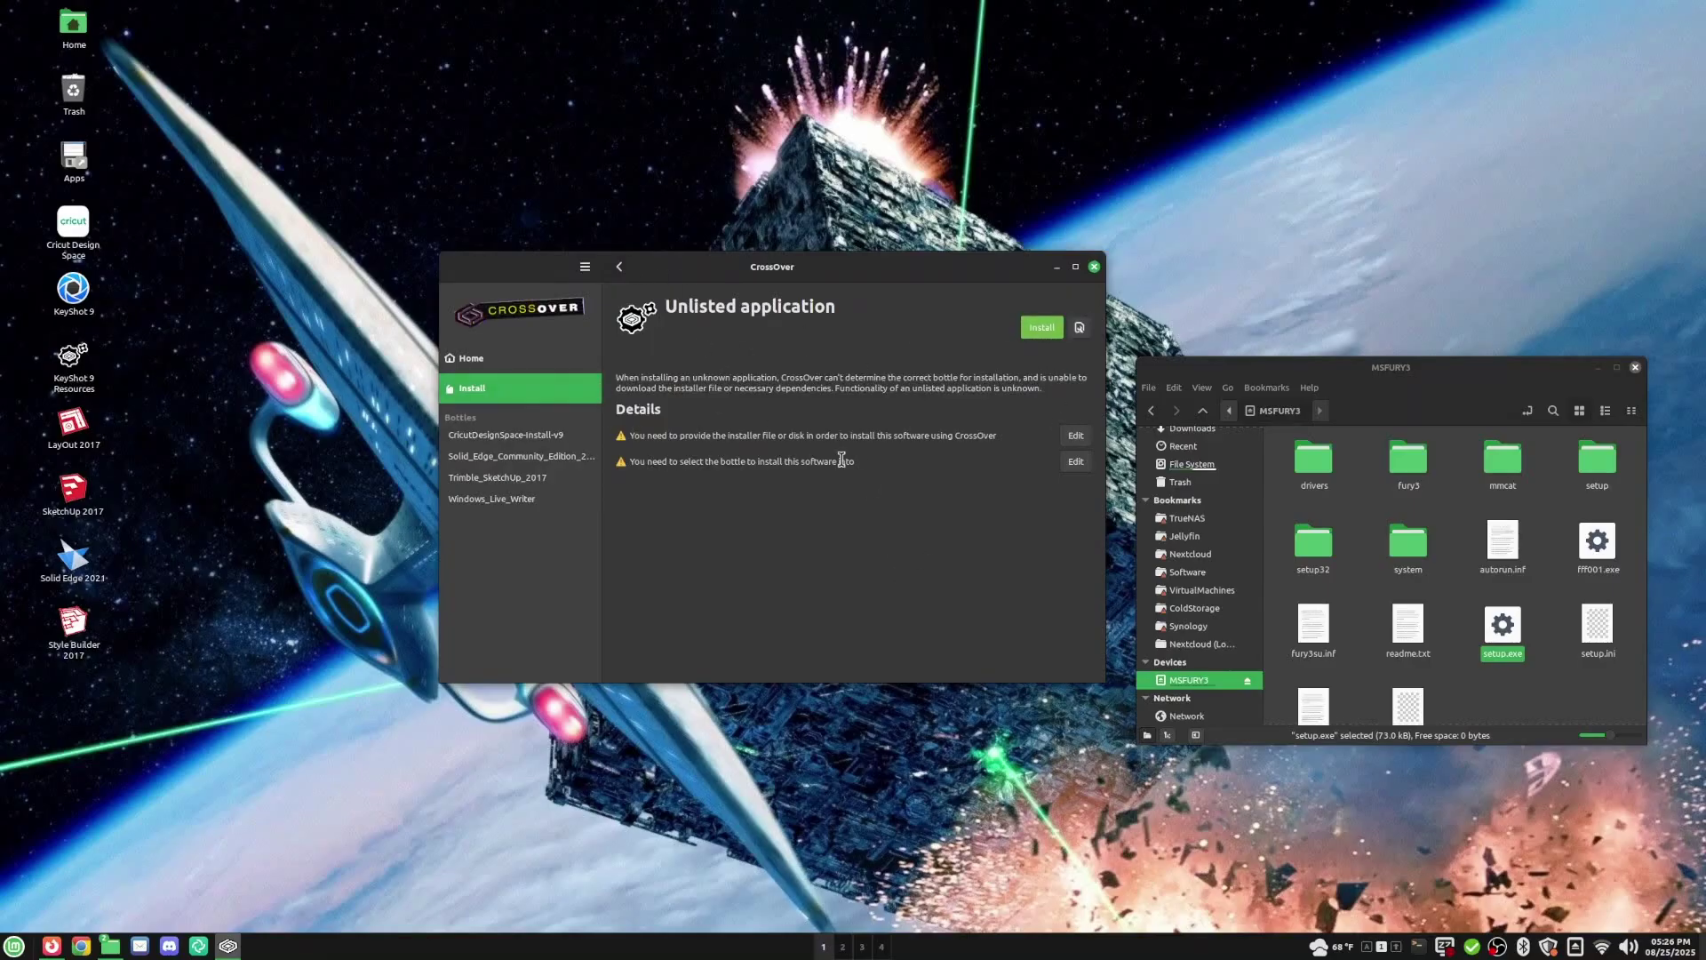
{"action": "left_click", "coordinate": [1042, 327]}
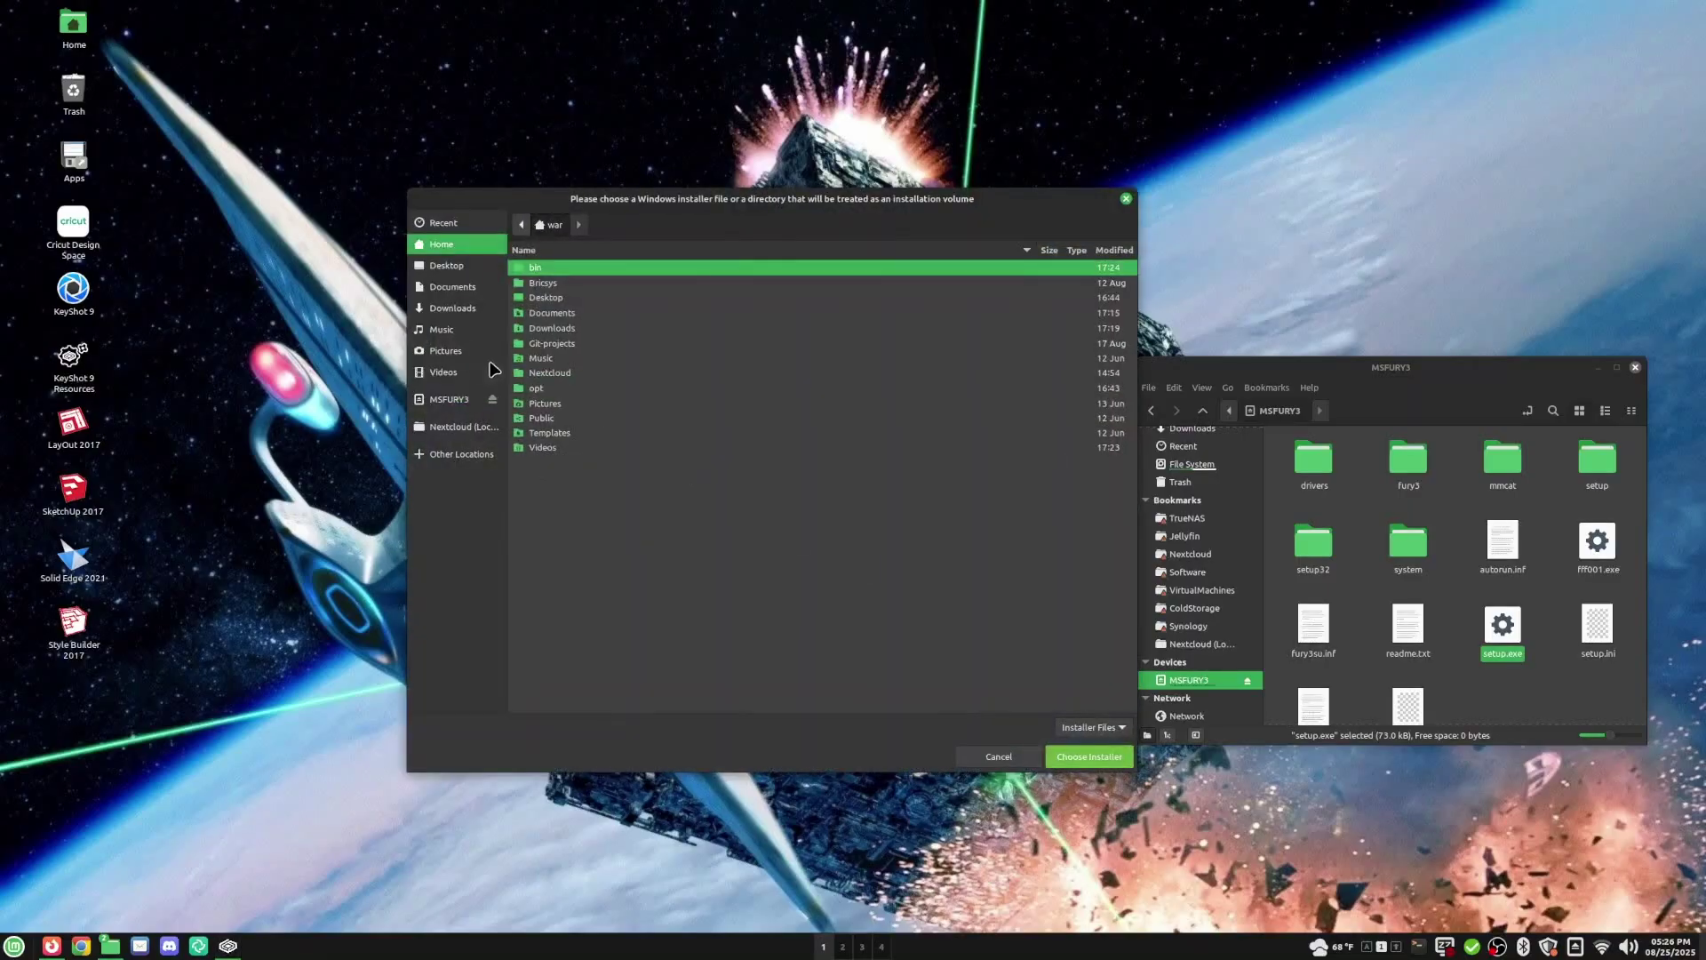
{"action": "left_click", "coordinate": [449, 400]}
{"action": "left_click", "coordinate": [582, 383]}
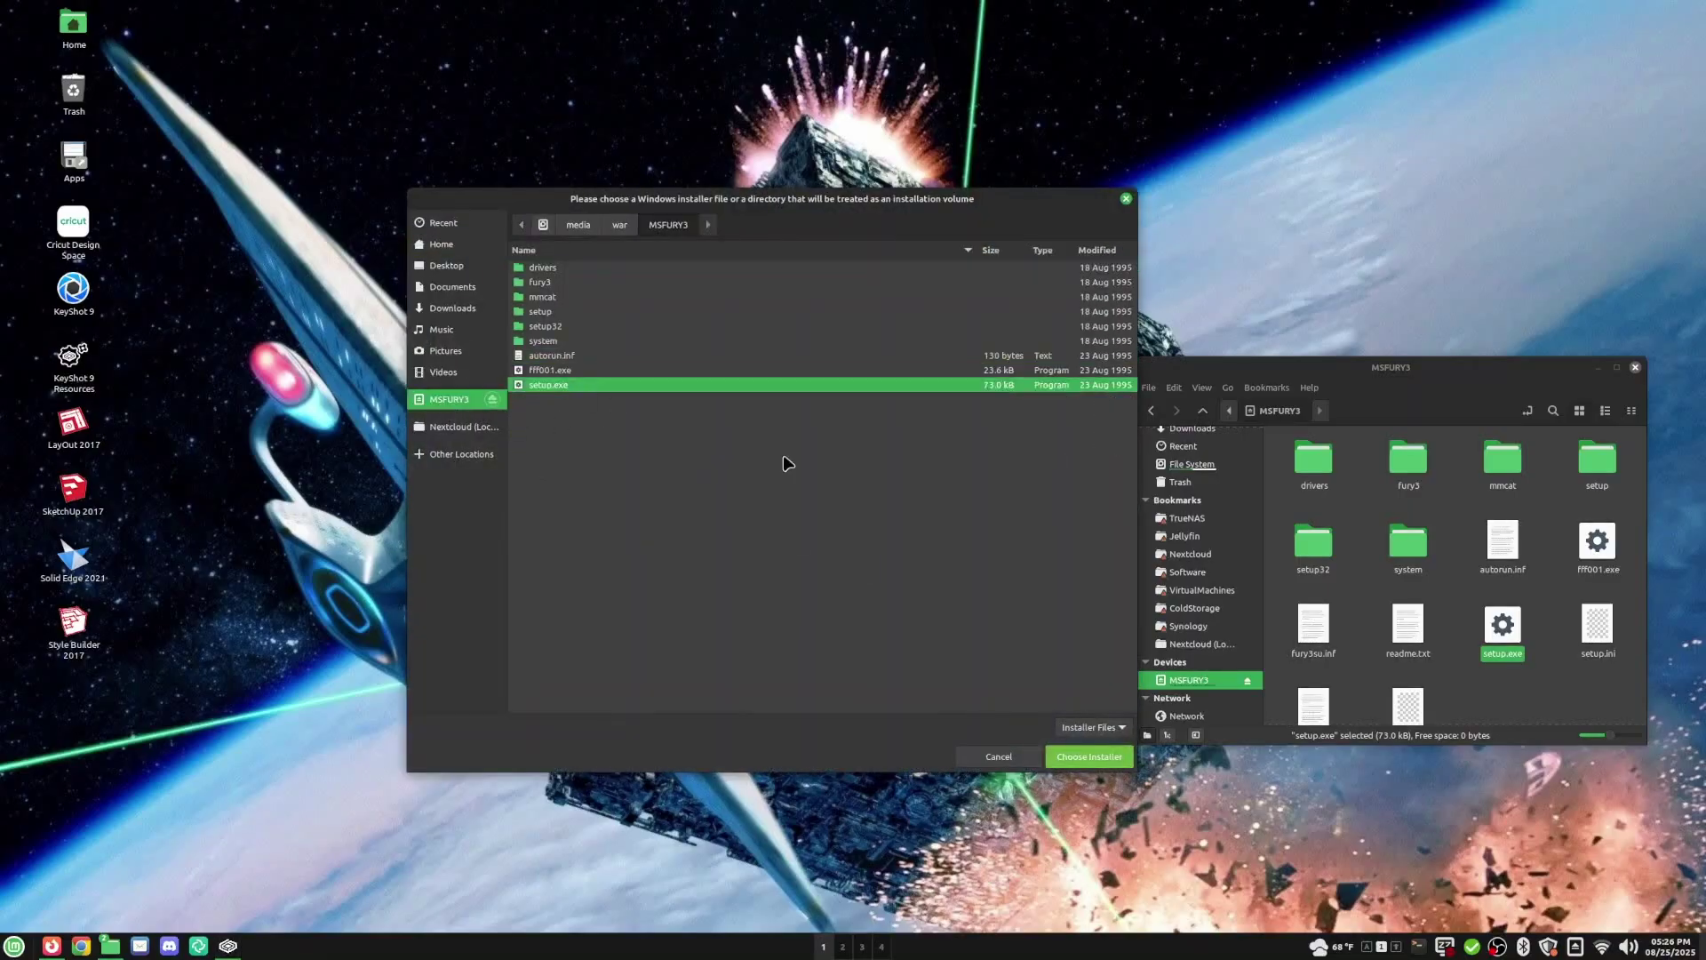
{"action": "left_click", "coordinate": [1102, 757]}
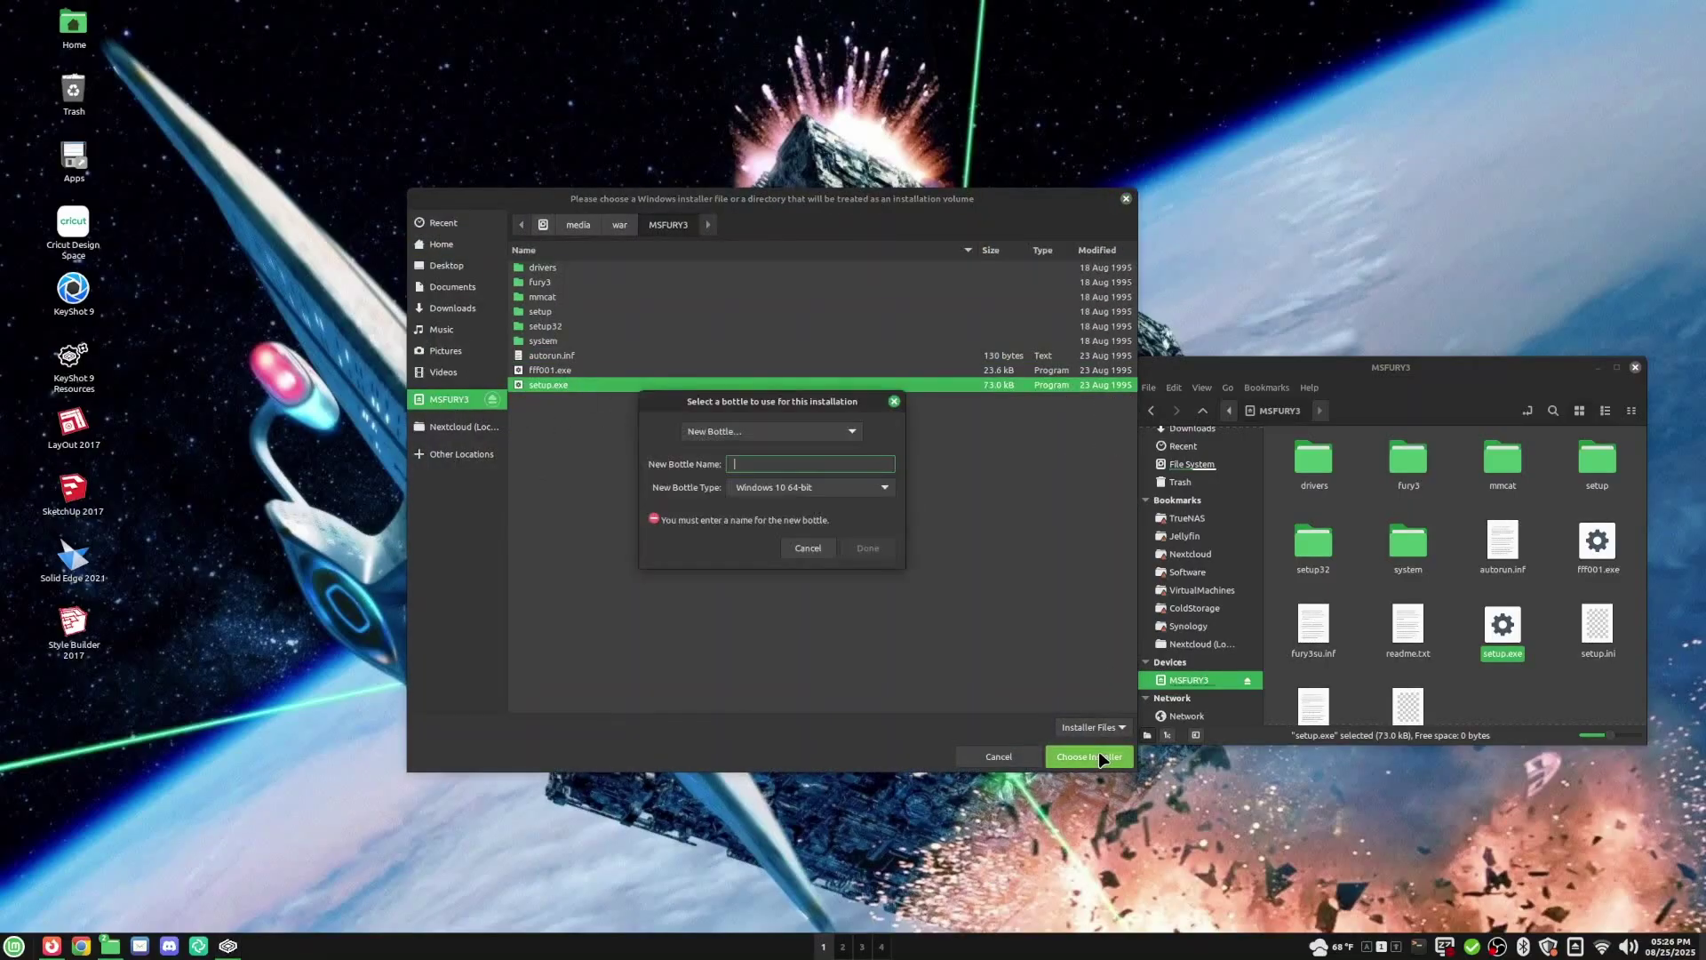
- Create a new Windows 98 bottle named MicrosoftFury3 for the installation
{"action": "left_click", "coordinate": [835, 488]}
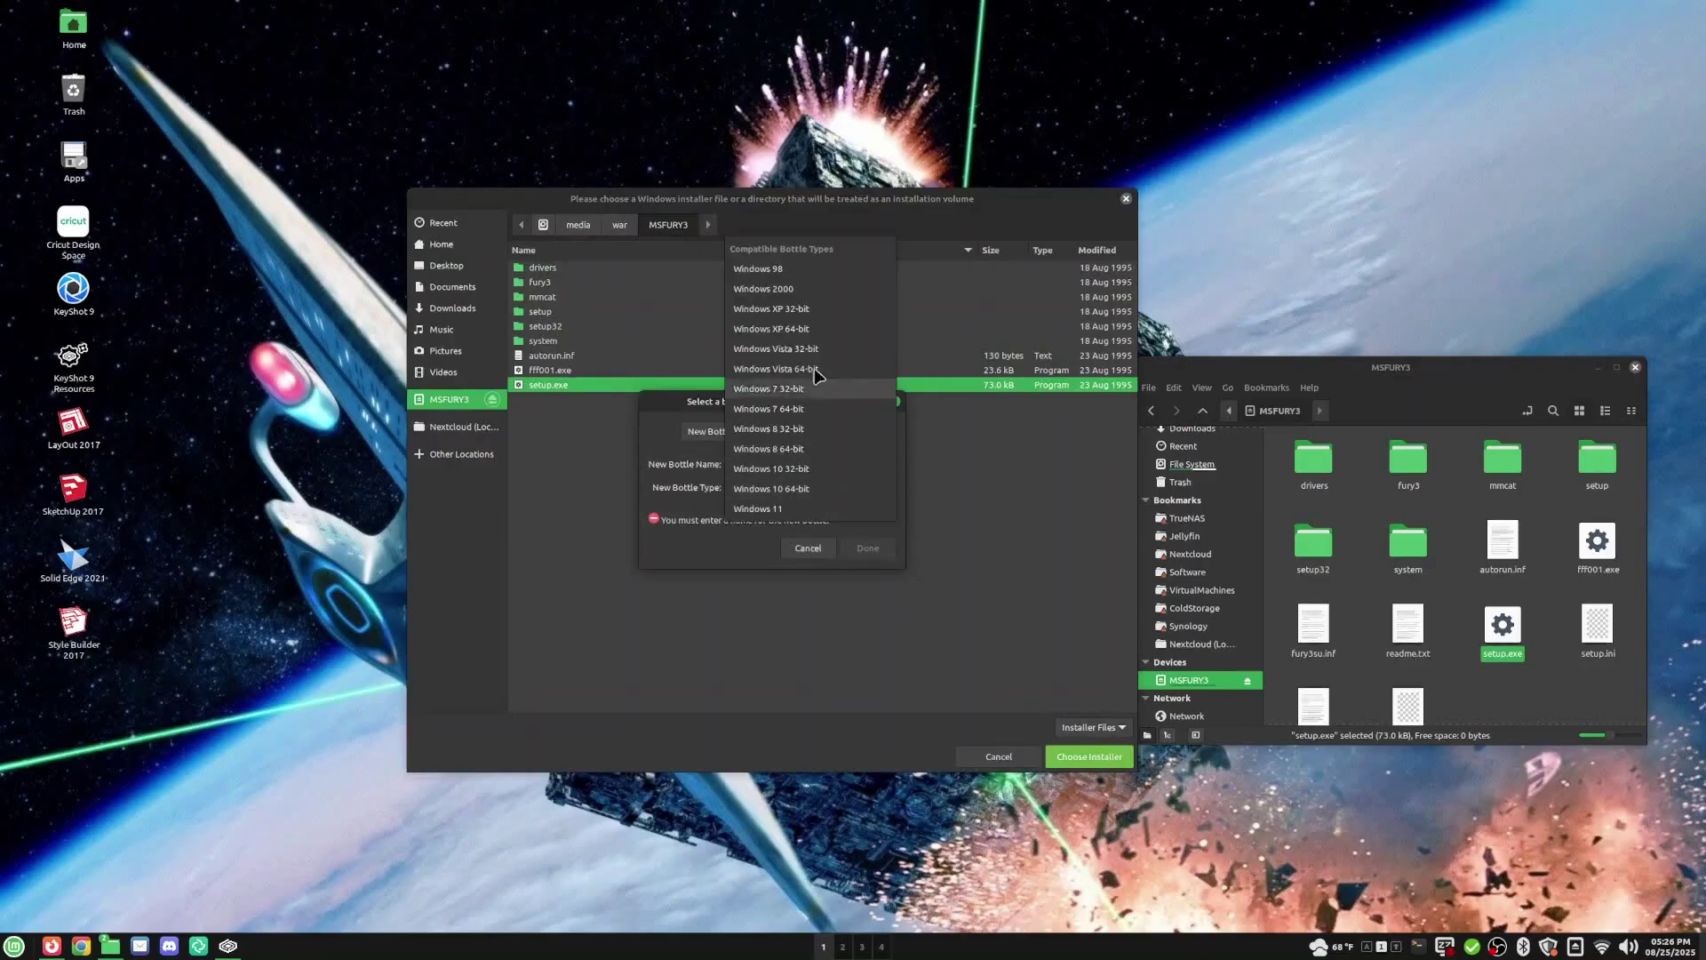
{"action": "left_click", "coordinate": [799, 270]}
{"action": "left_click", "coordinate": [802, 465]}
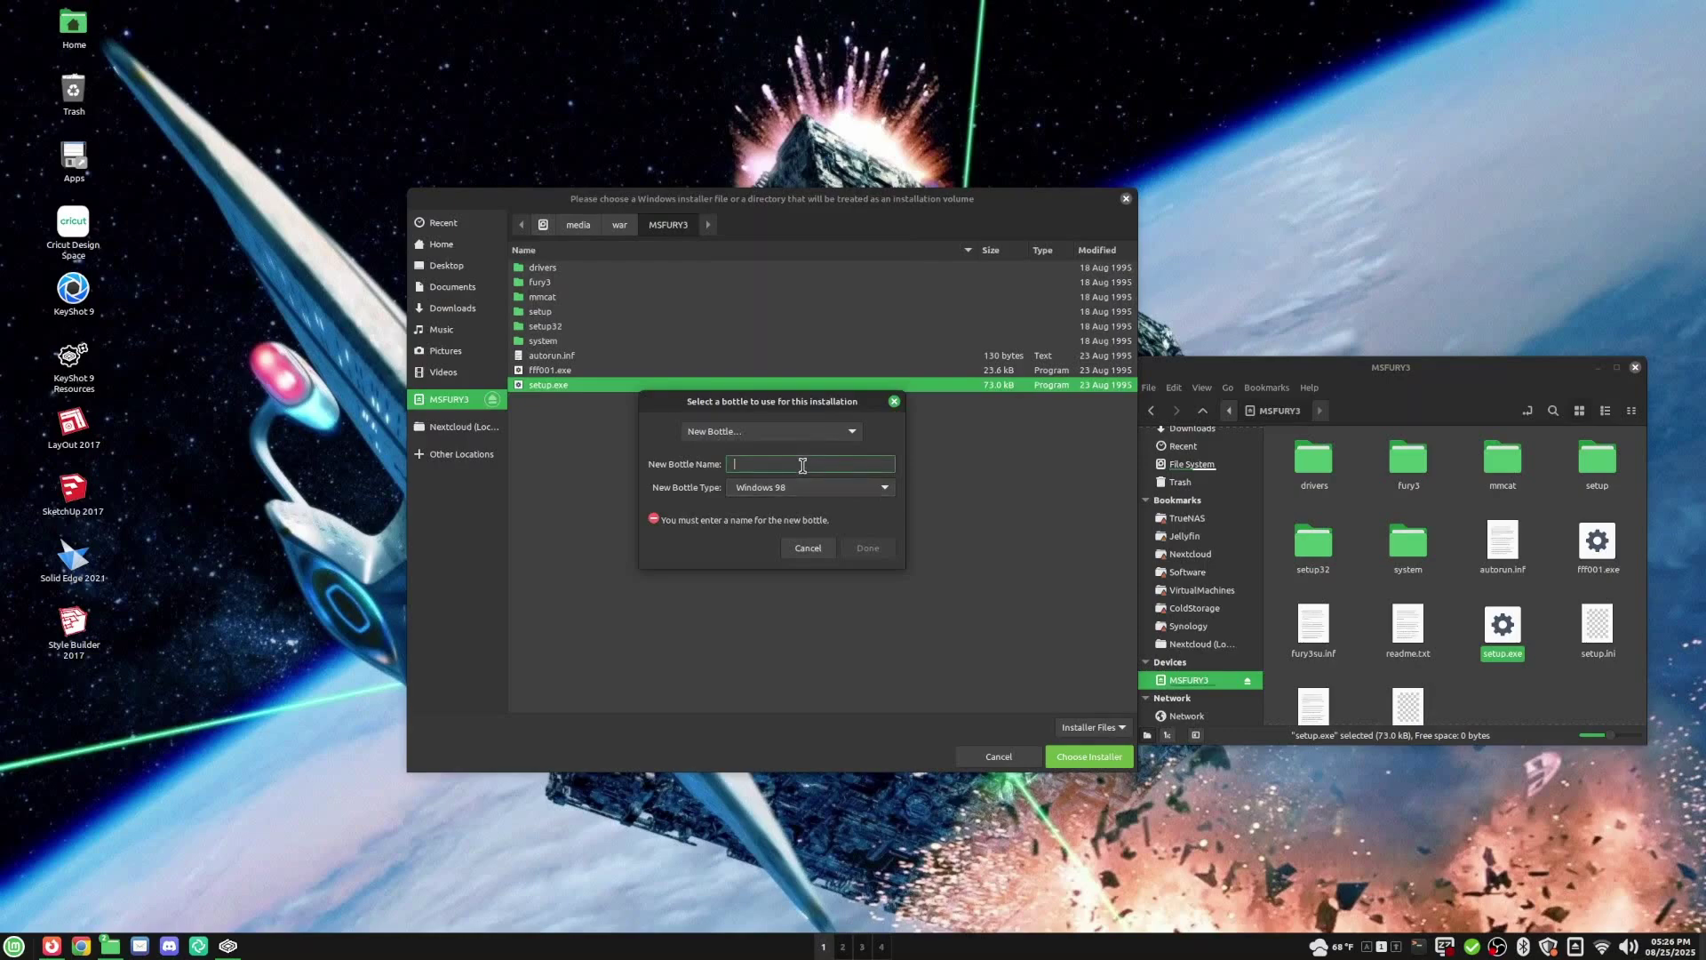
{"action": "type", "text": "Micro"}
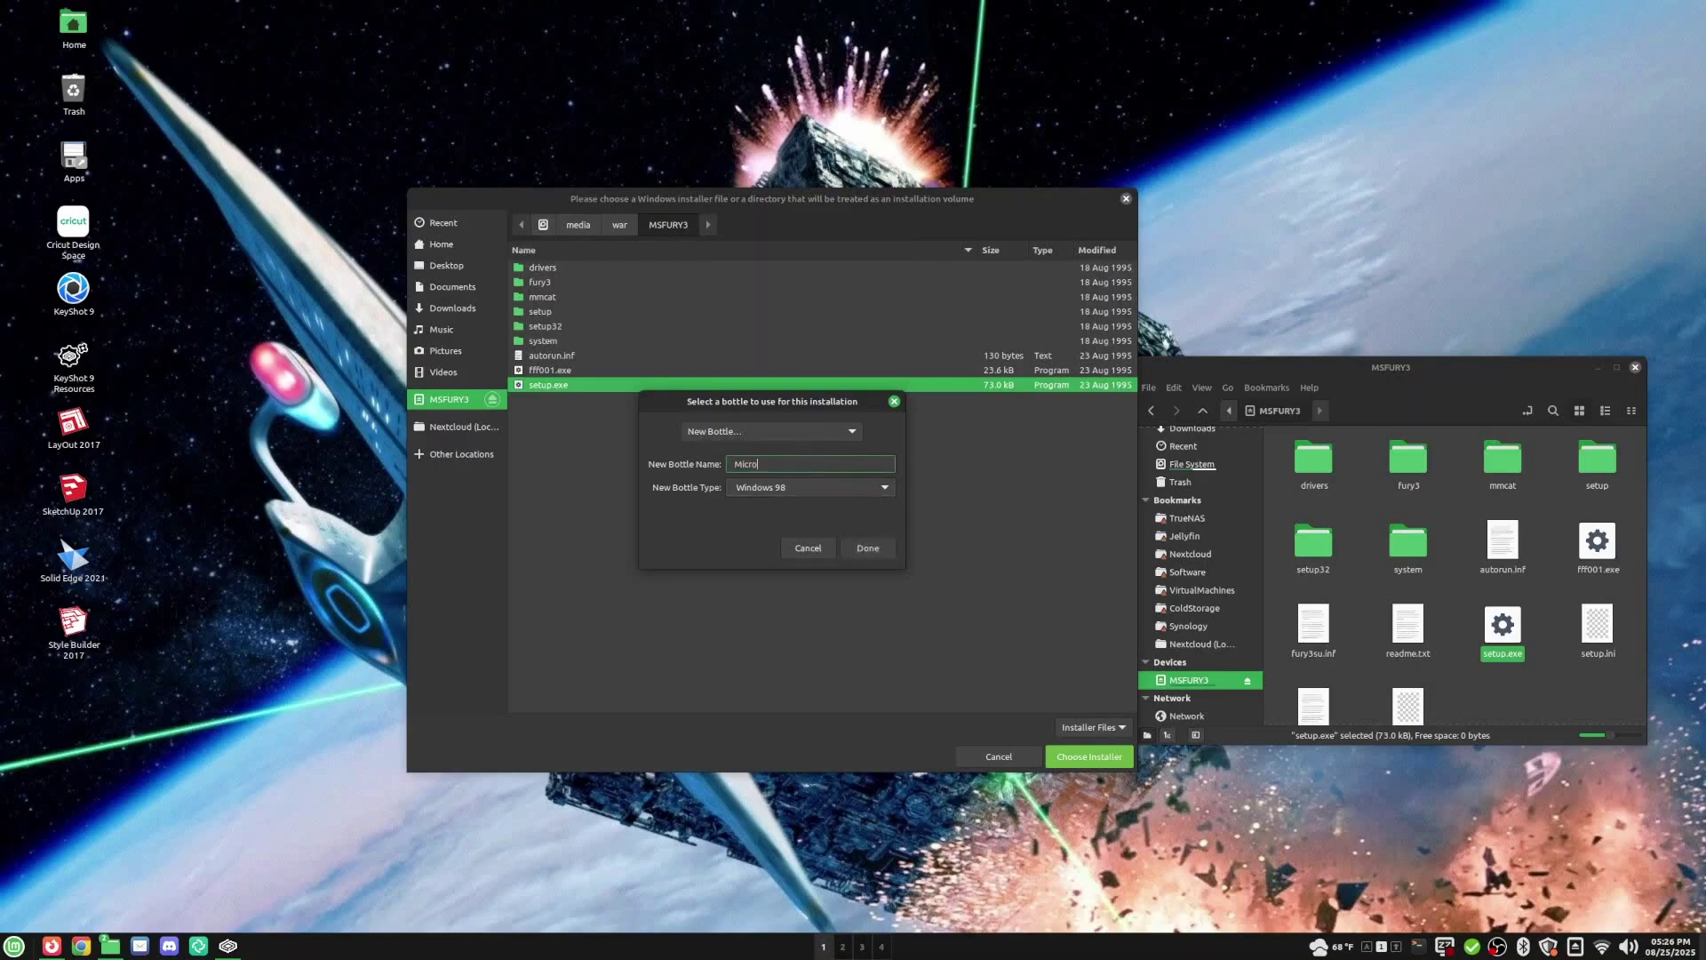
{"action": "type", "text": "softFury3"}
{"action": "left_click", "coordinate": [867, 548]}
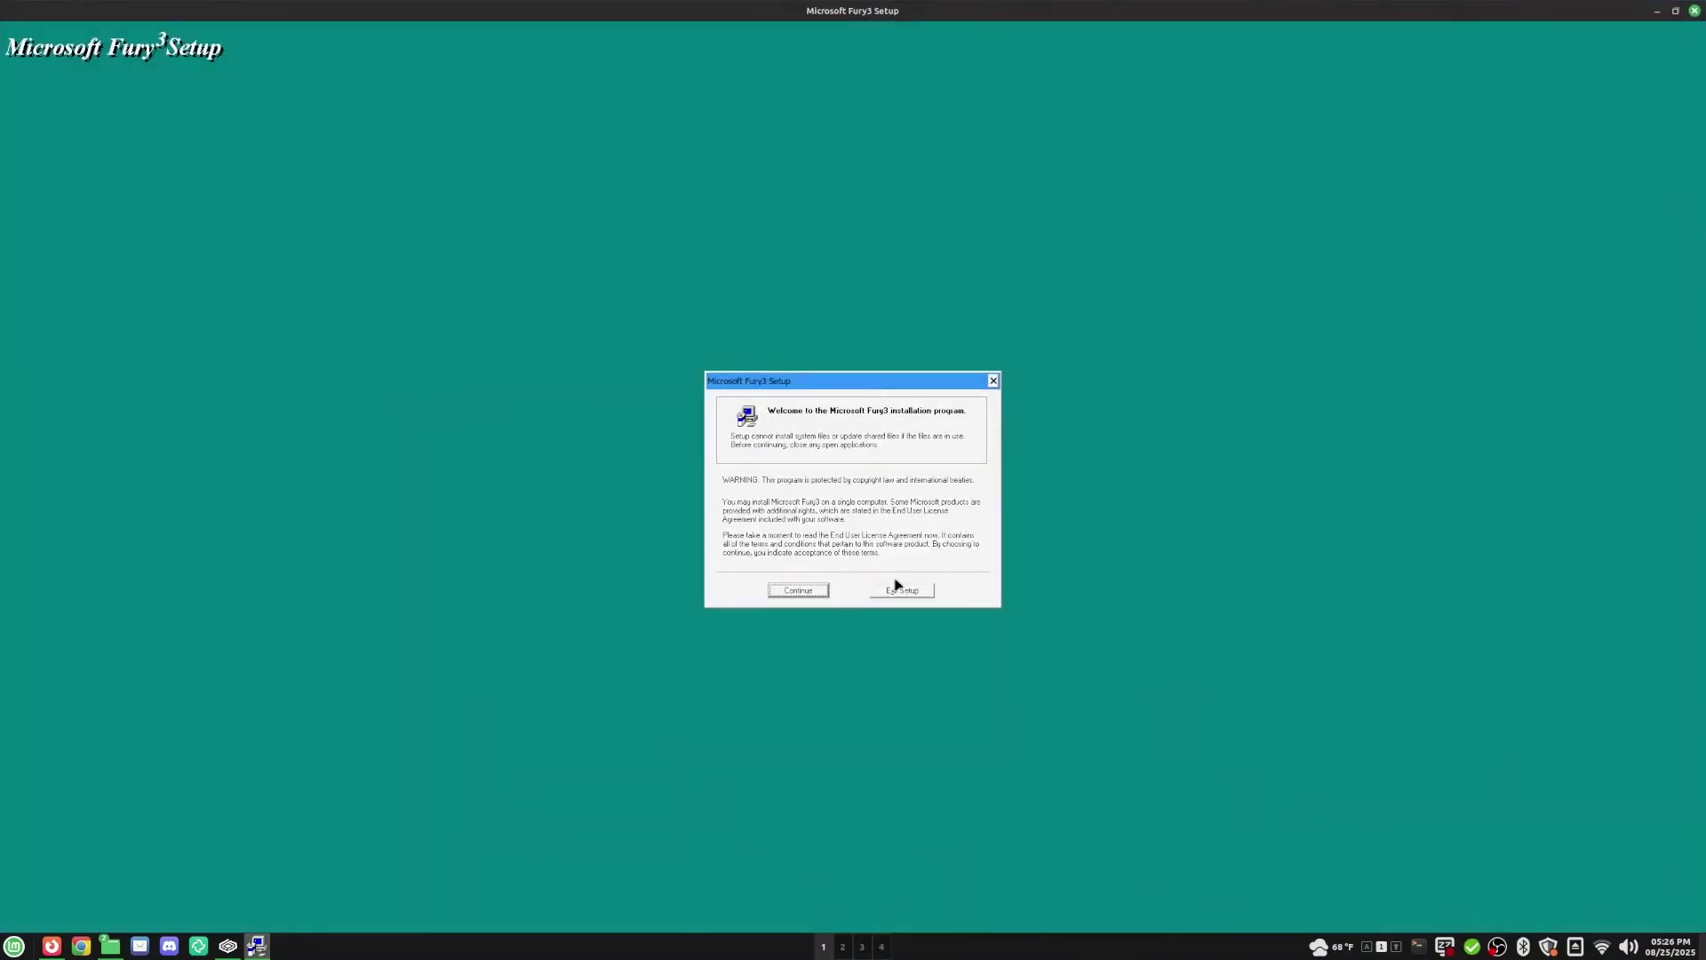
- Complete the Microsoft Fury3 setup with a user name, the default folder, the Typical installation and a desktop shortcut
{"action": "left_click", "coordinate": [798, 591]}
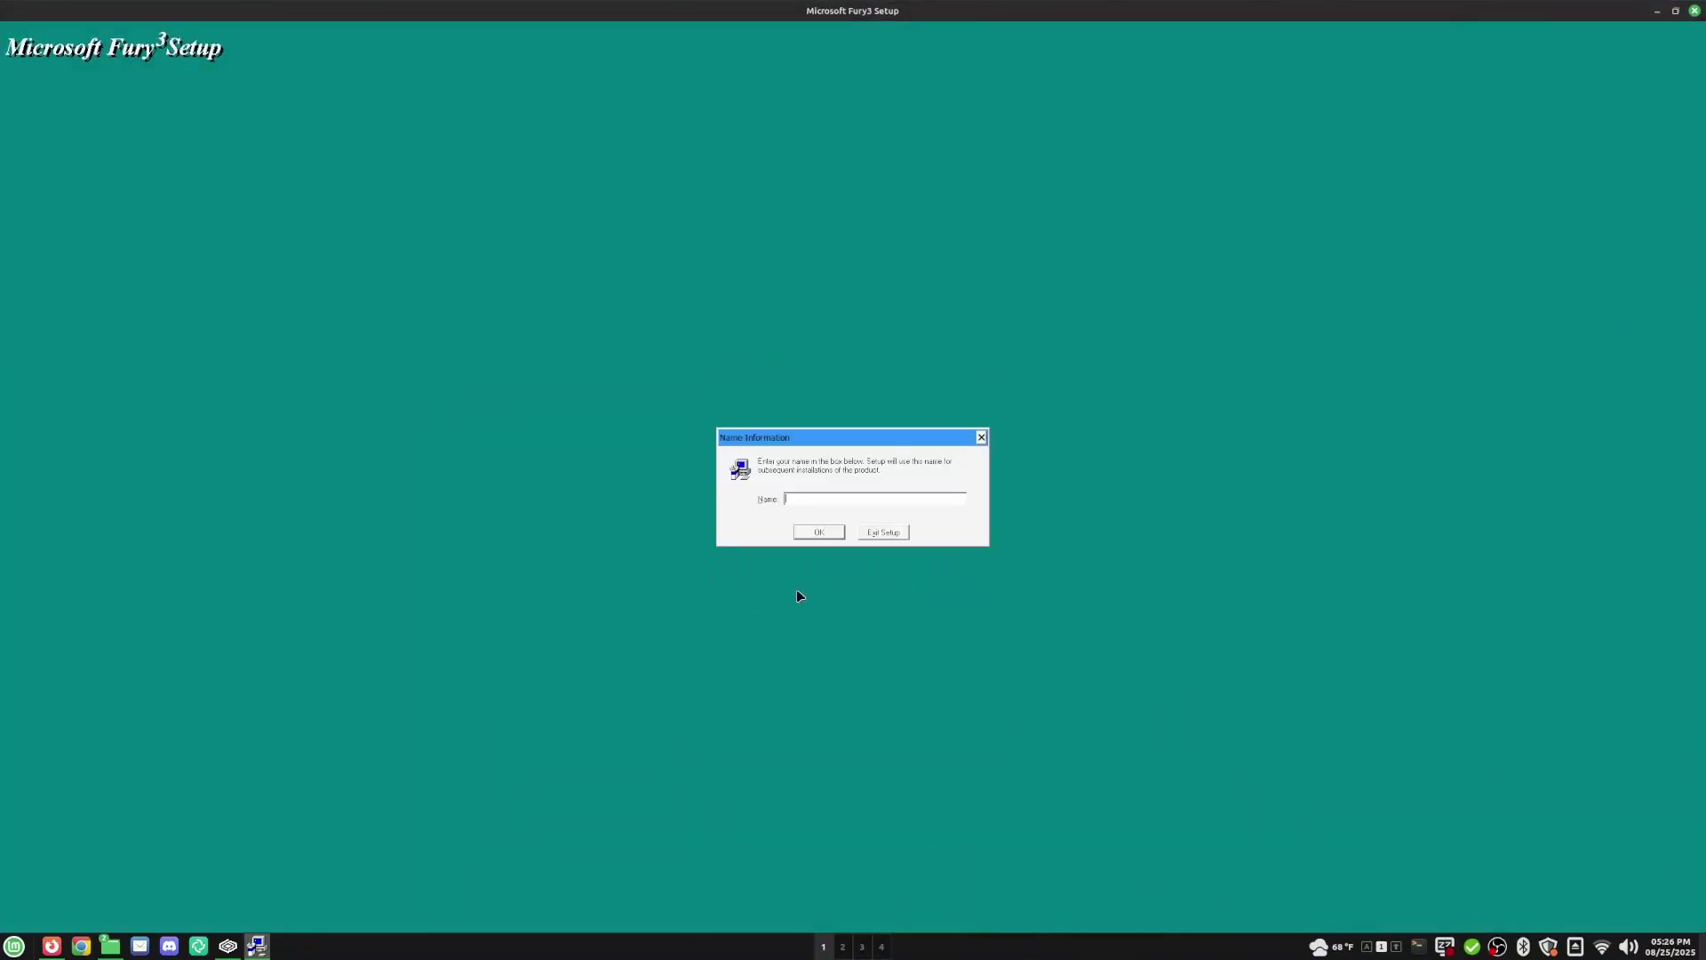
{"action": "left_click", "coordinate": [825, 534]}
{"action": "left_click", "coordinate": [827, 533]}
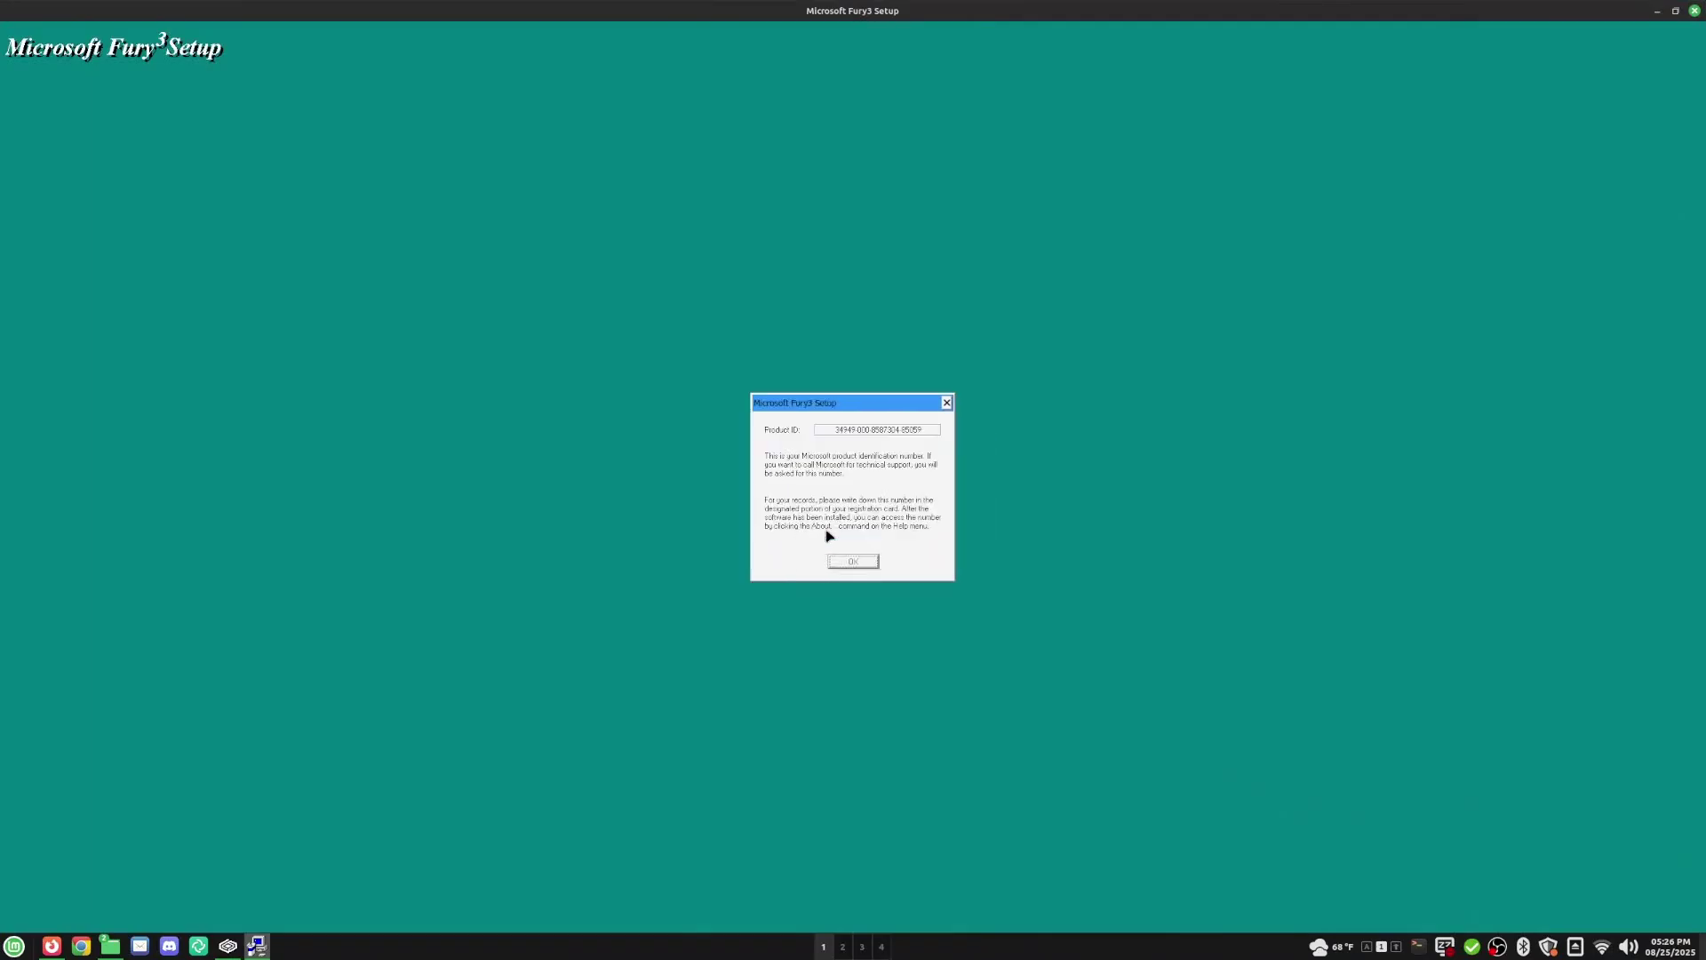
{"action": "left_click", "coordinate": [863, 560]}
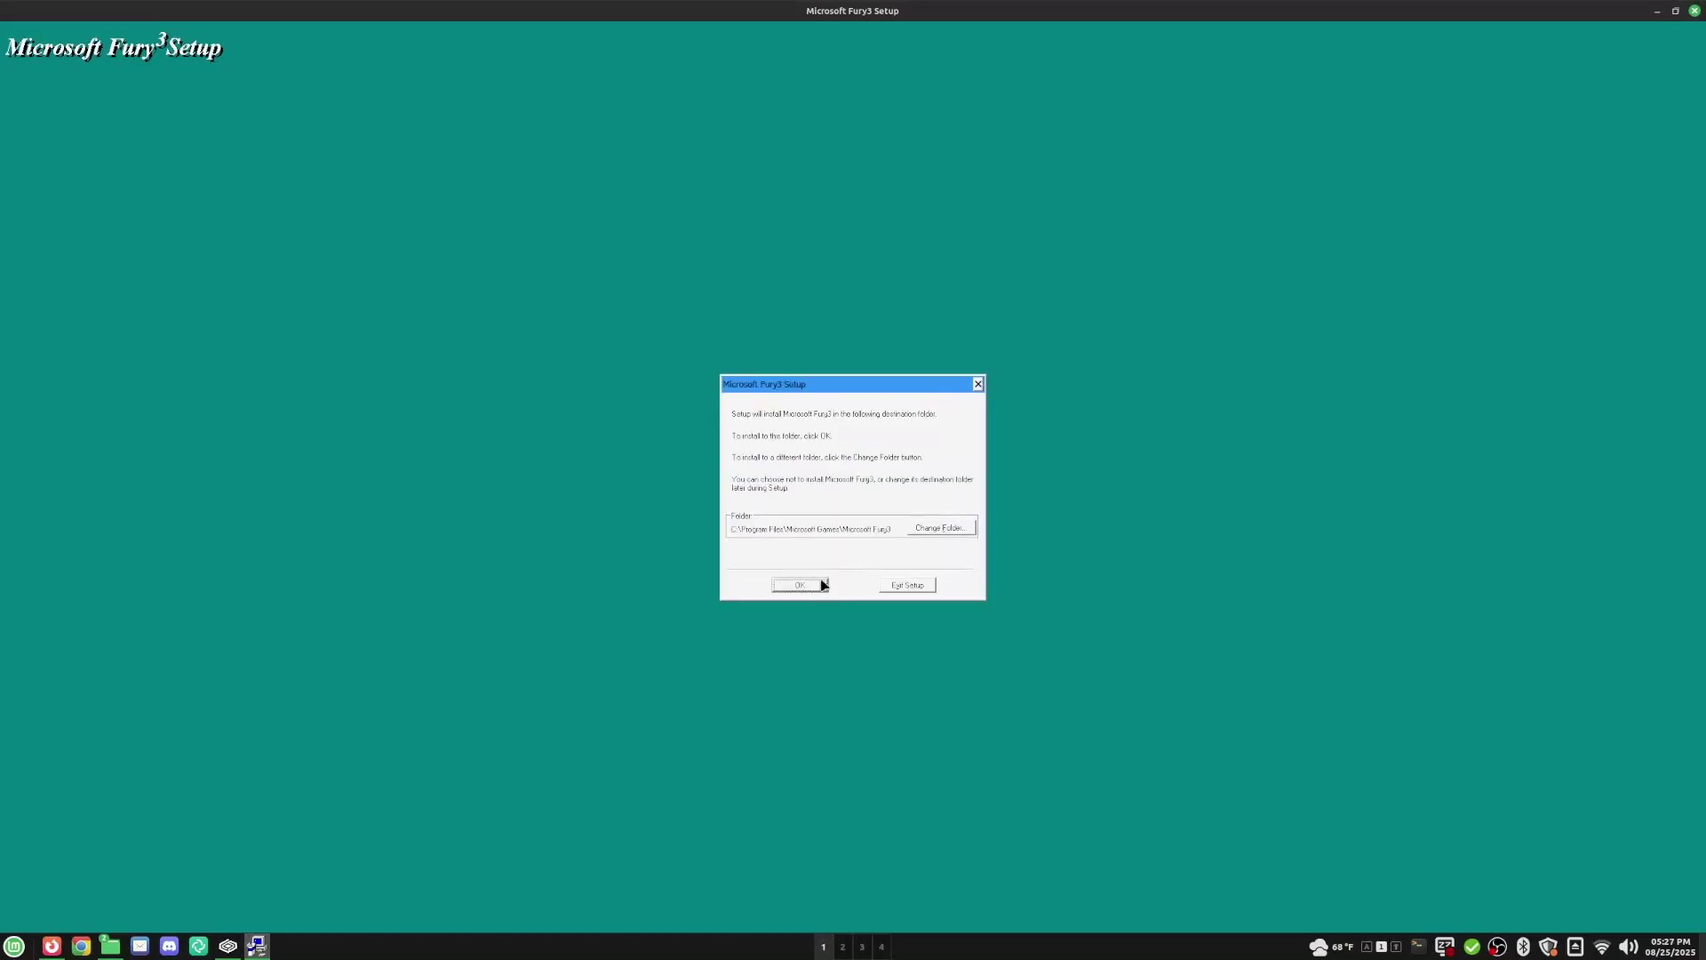
{"action": "left_click", "coordinate": [805, 586]}
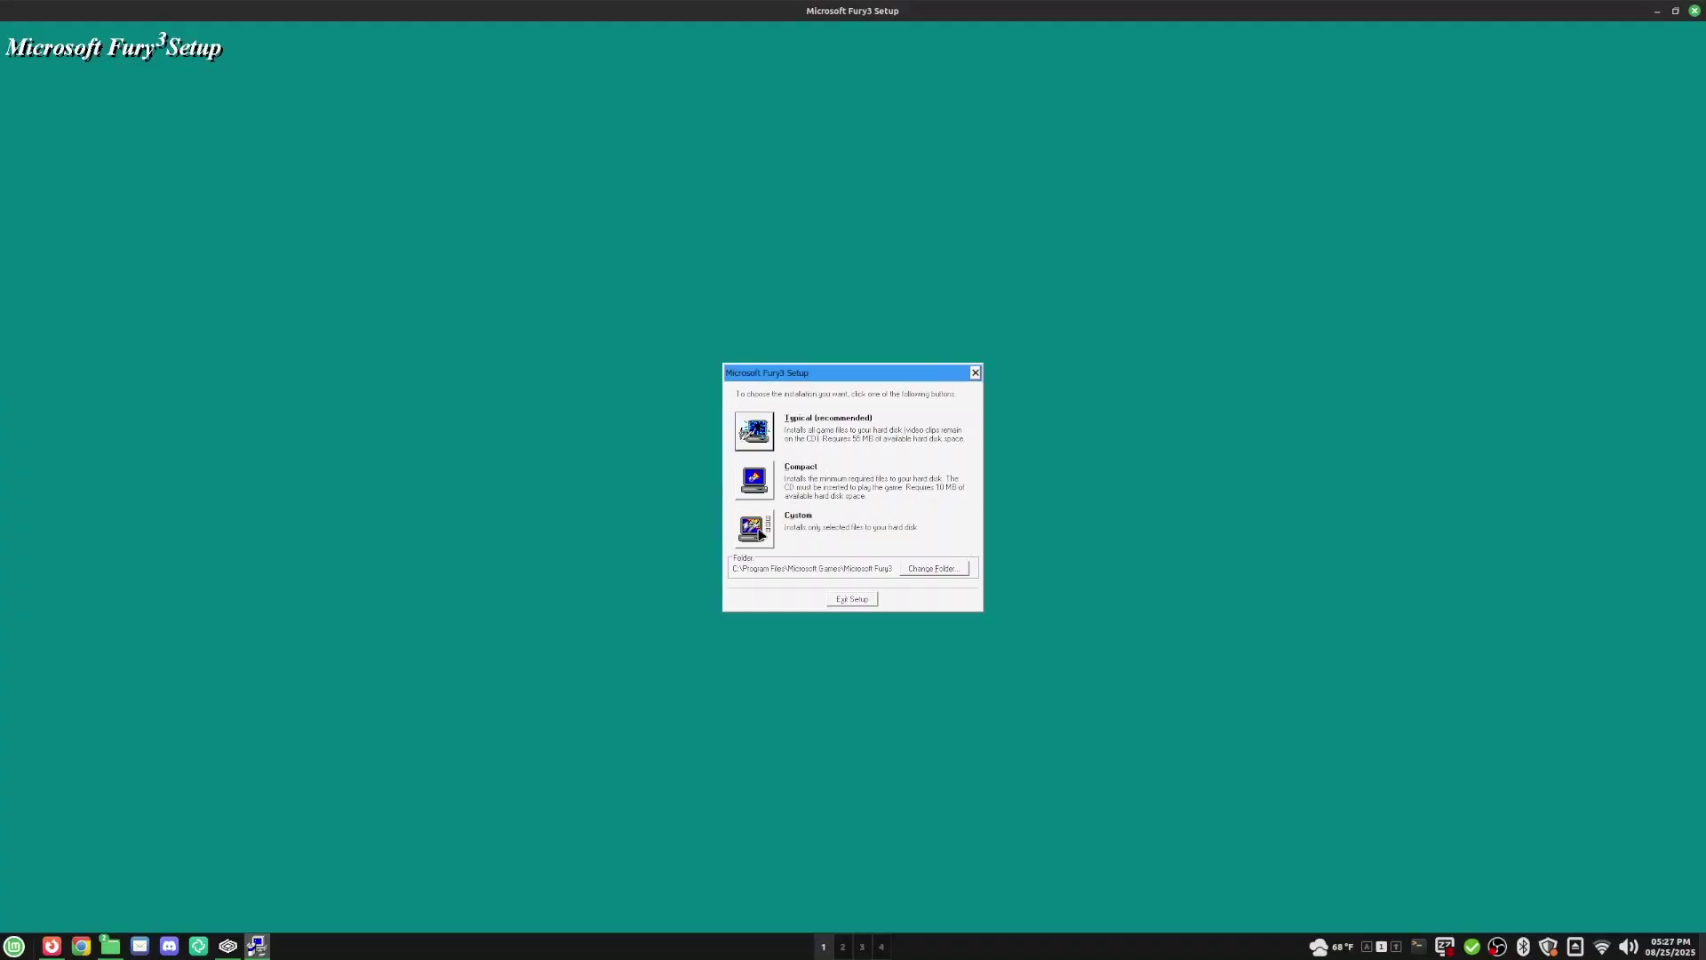
{"action": "left_click", "coordinate": [755, 430]}
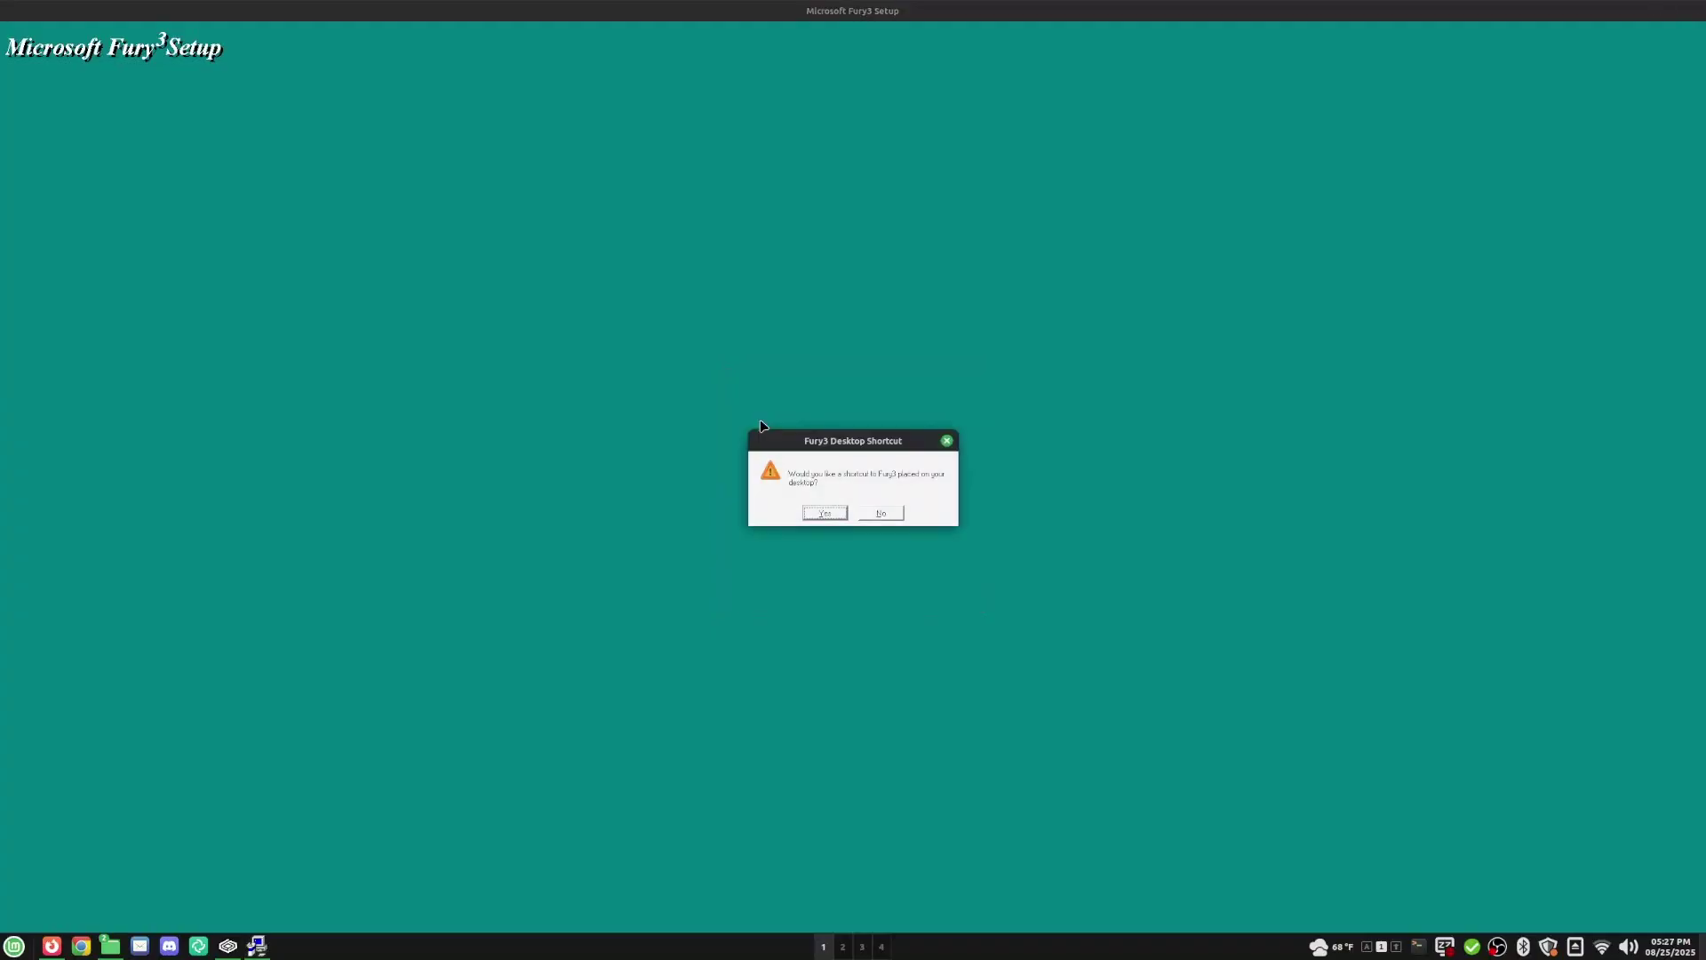
{"action": "left_click", "coordinate": [822, 514]}
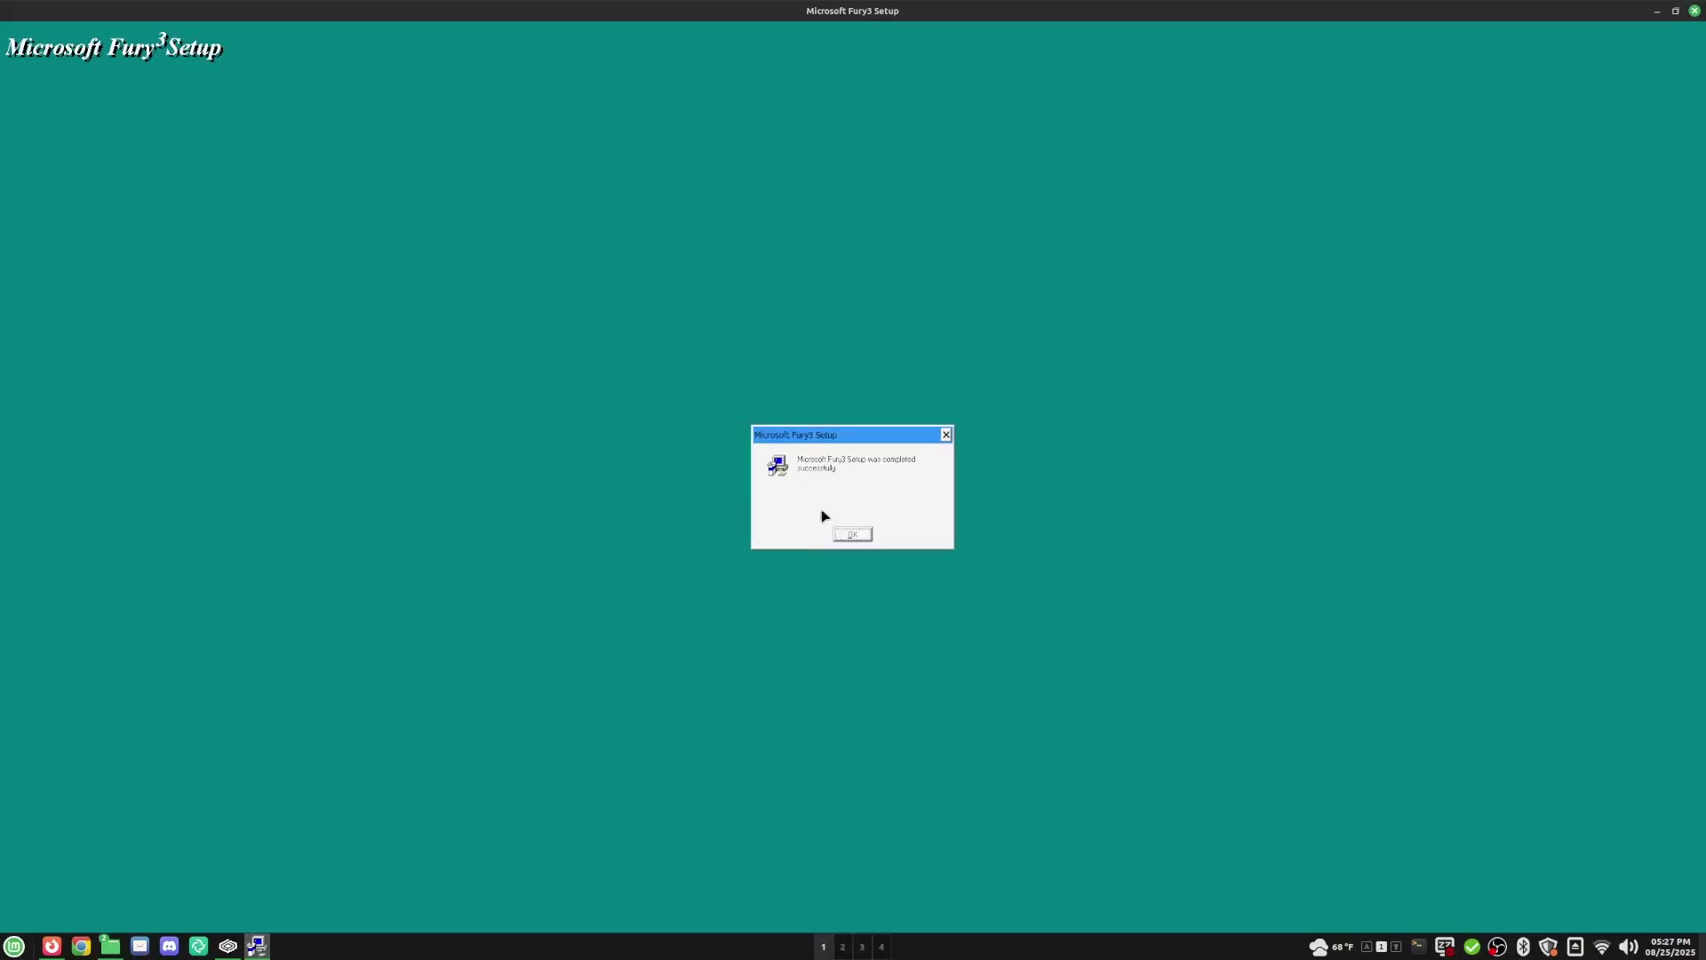
{"action": "left_click", "coordinate": [863, 538]}
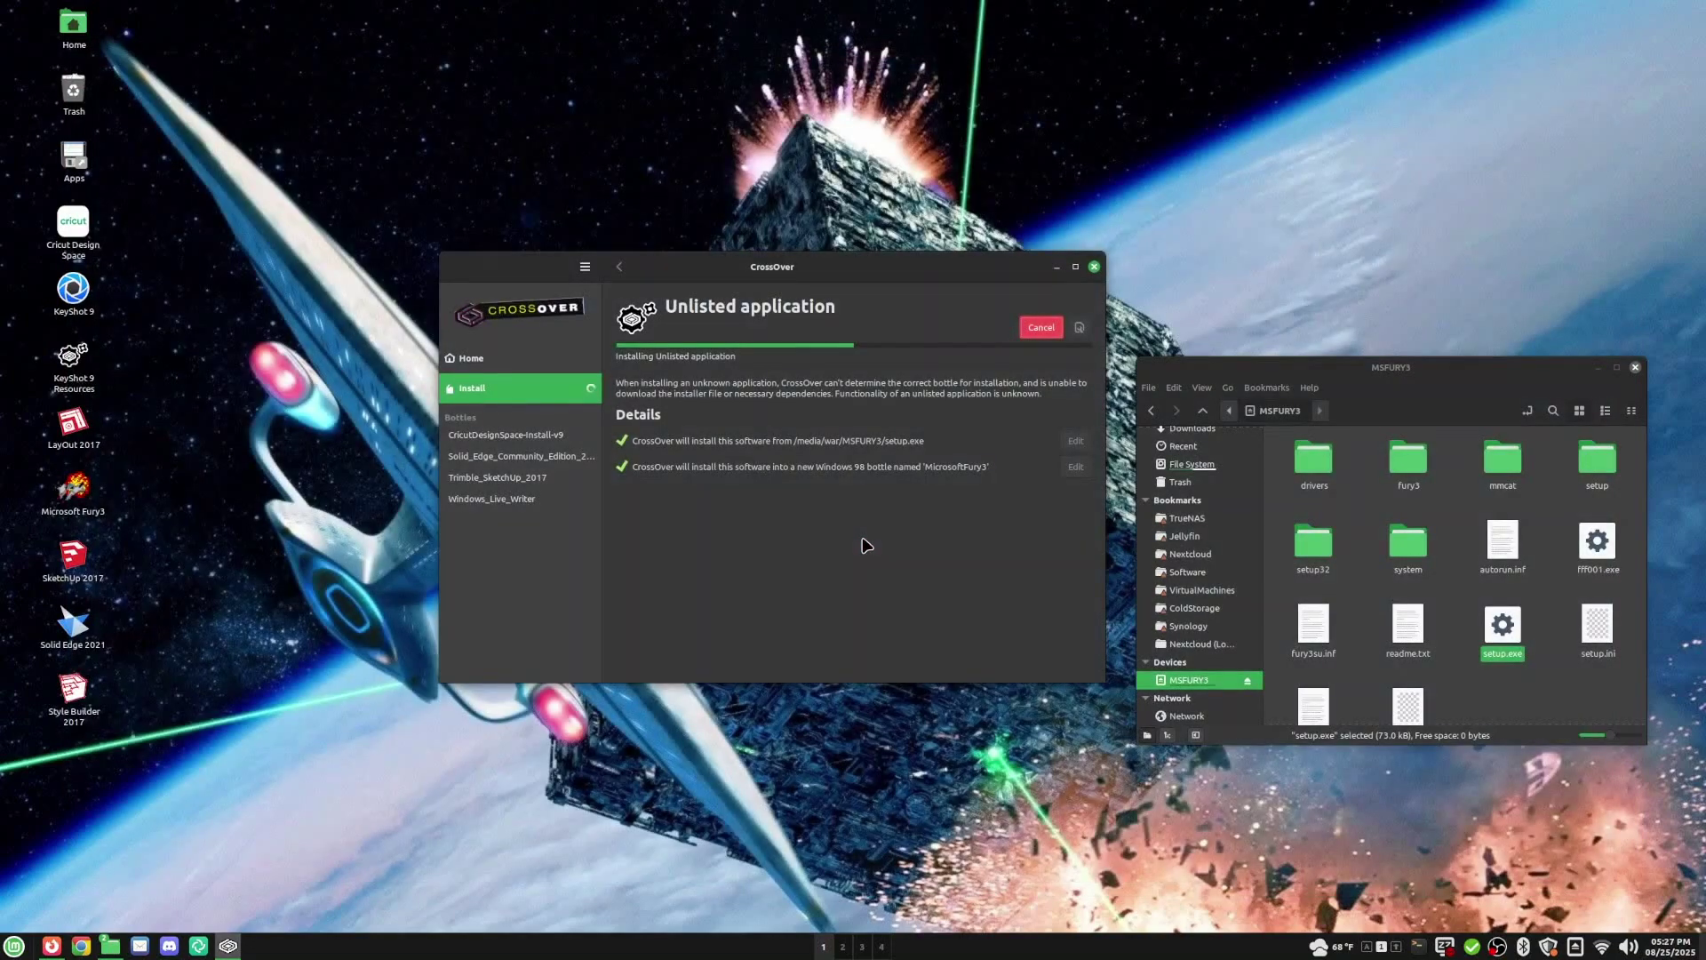
- Eject the MSFURY3 volume and return the file manager to the Downloads folder
{"action": "left_click", "coordinate": [76, 496]}
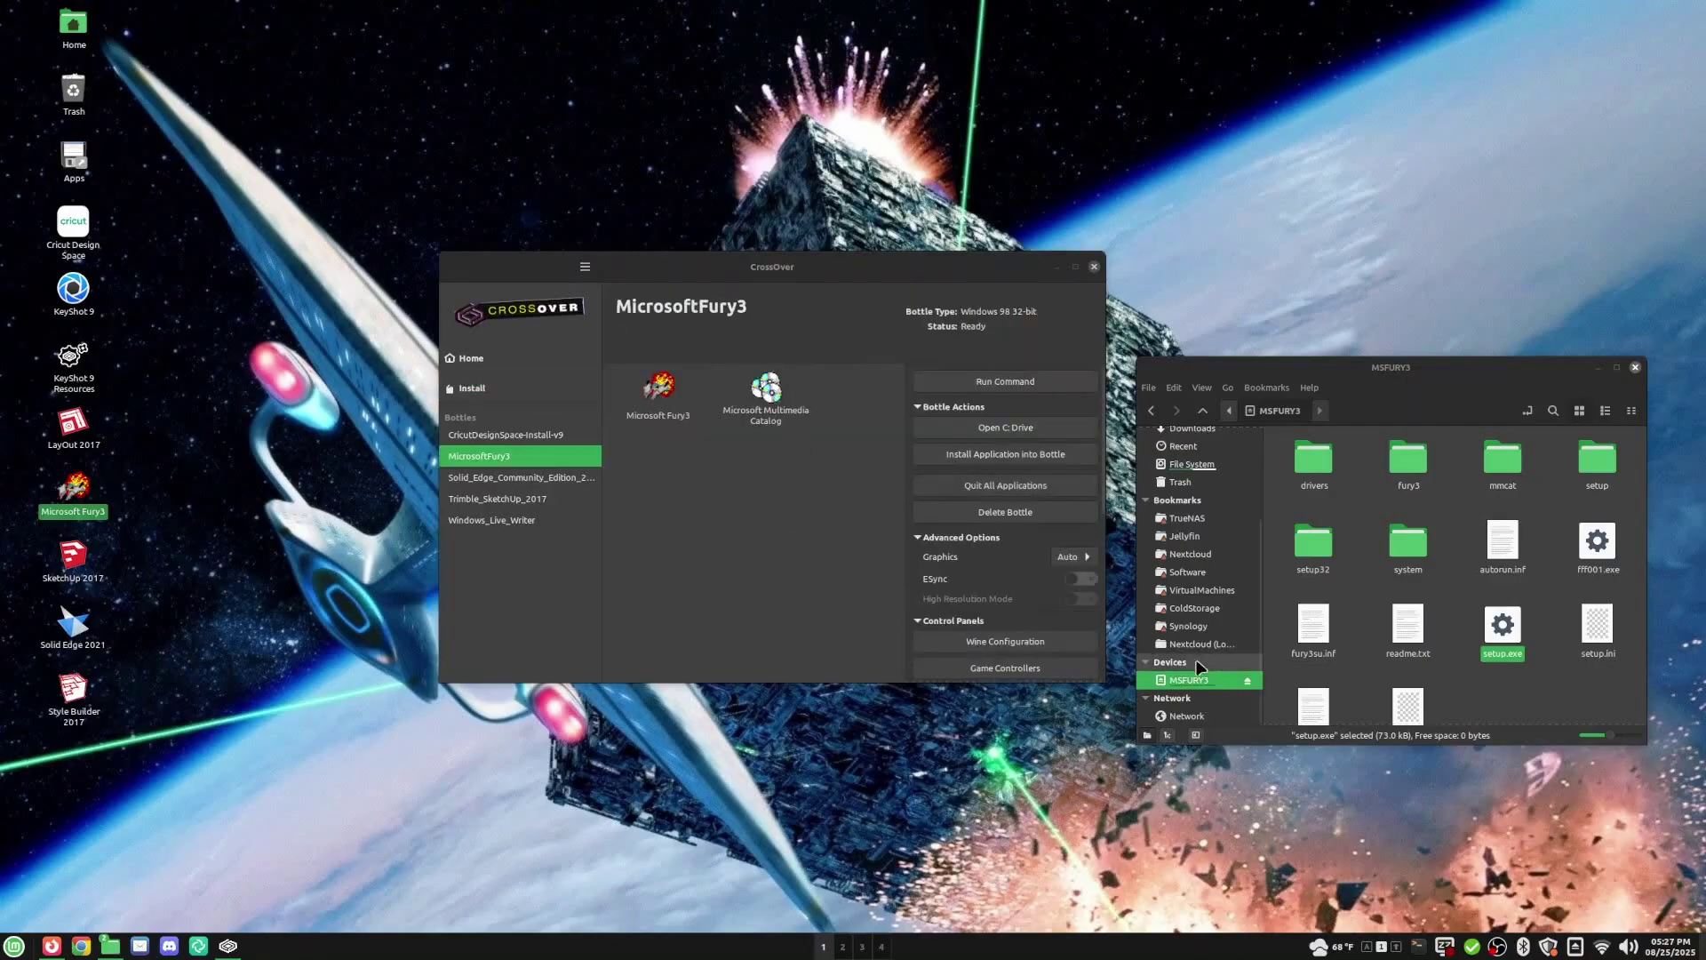
{"action": "left_click", "coordinate": [1248, 681]}
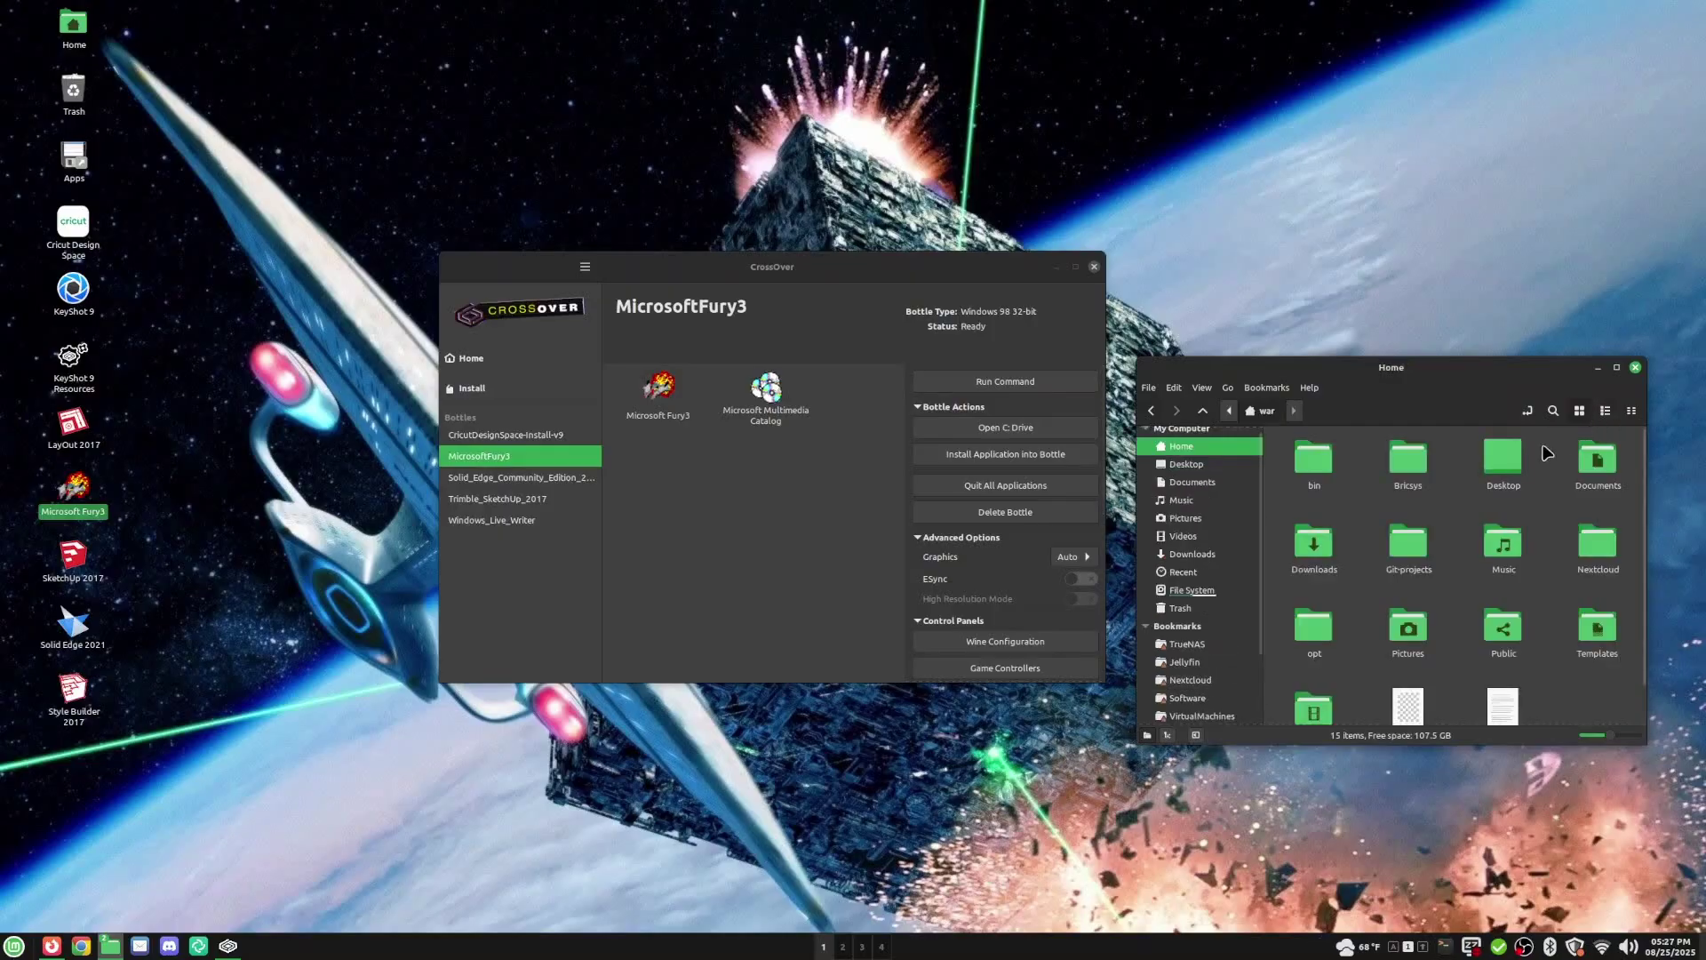
{"action": "double_click", "coordinate": [1323, 555]}
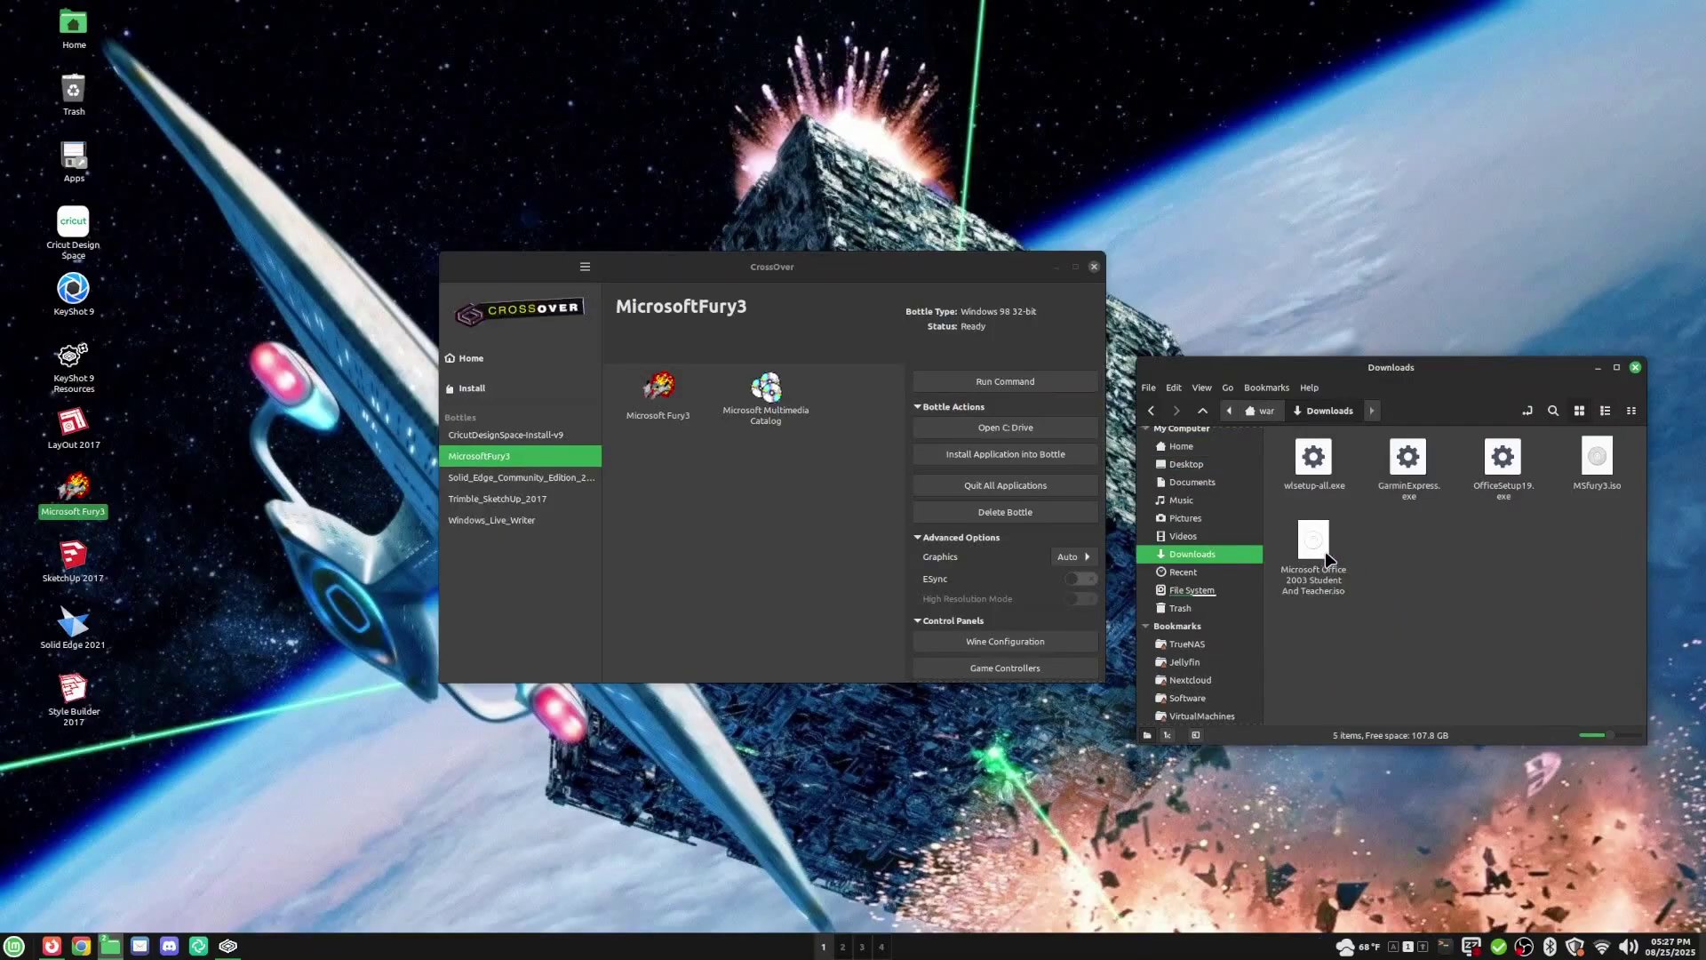
- Launch Microsoft Fury3 from the MicrosoftFury3 bottle and dismiss the startup notice about color settings
{"action": "left_click", "coordinate": [661, 391]}
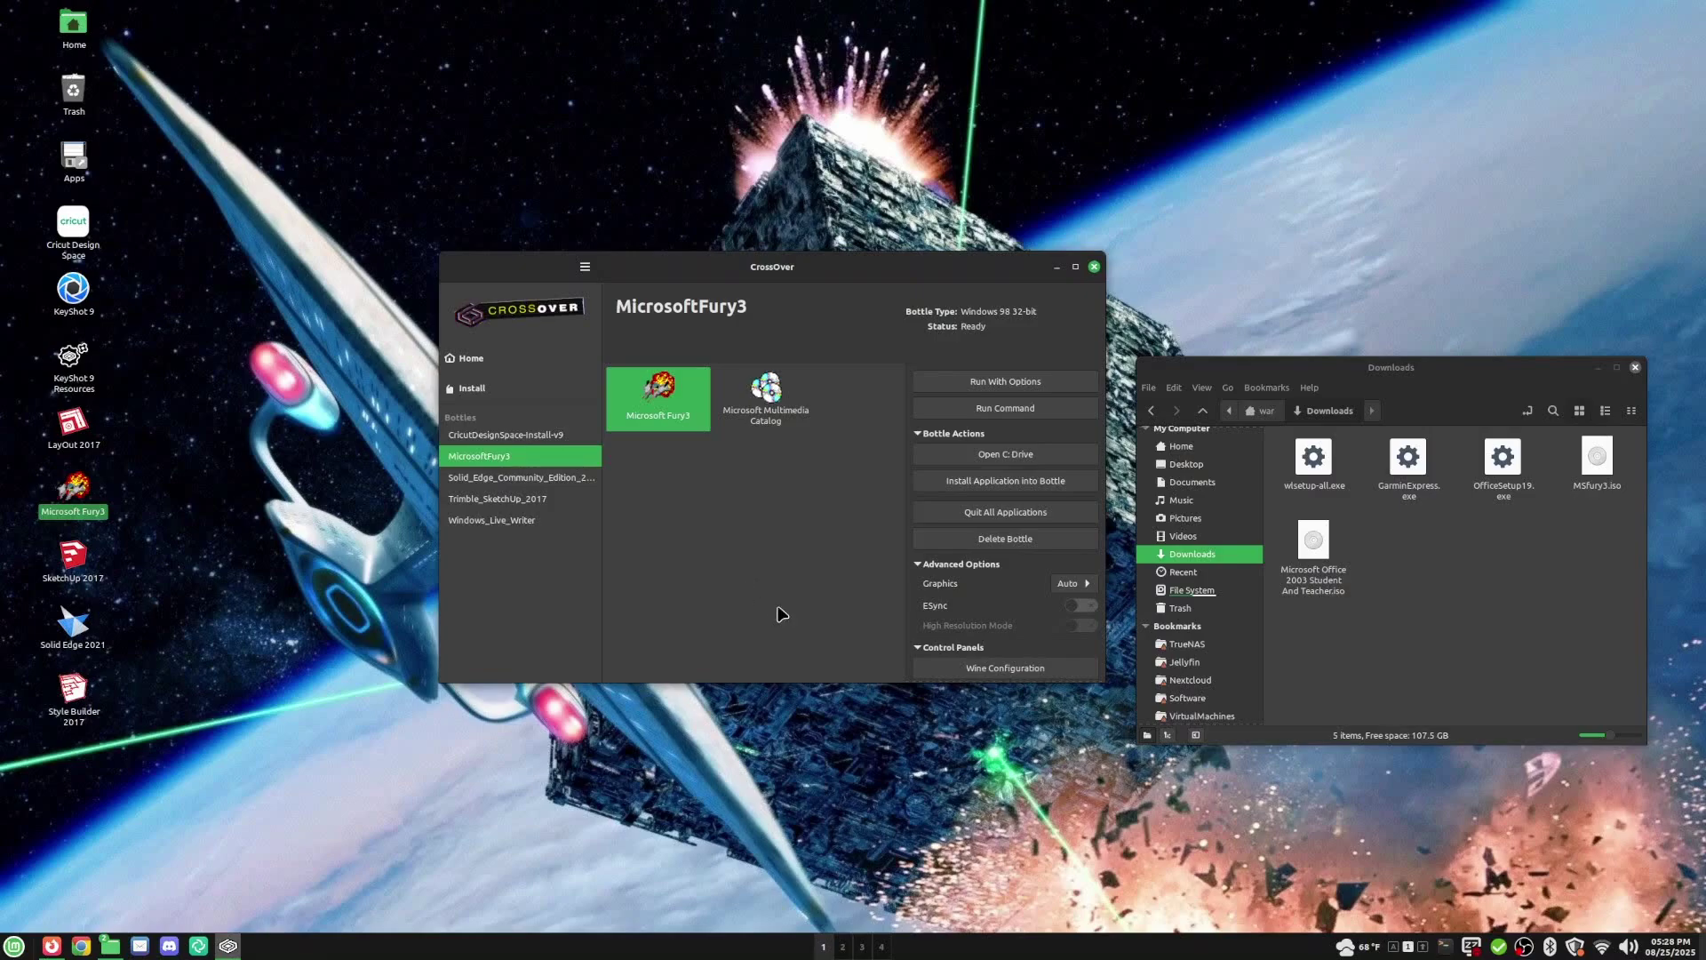
{"action": "left_click", "coordinate": [711, 566]}
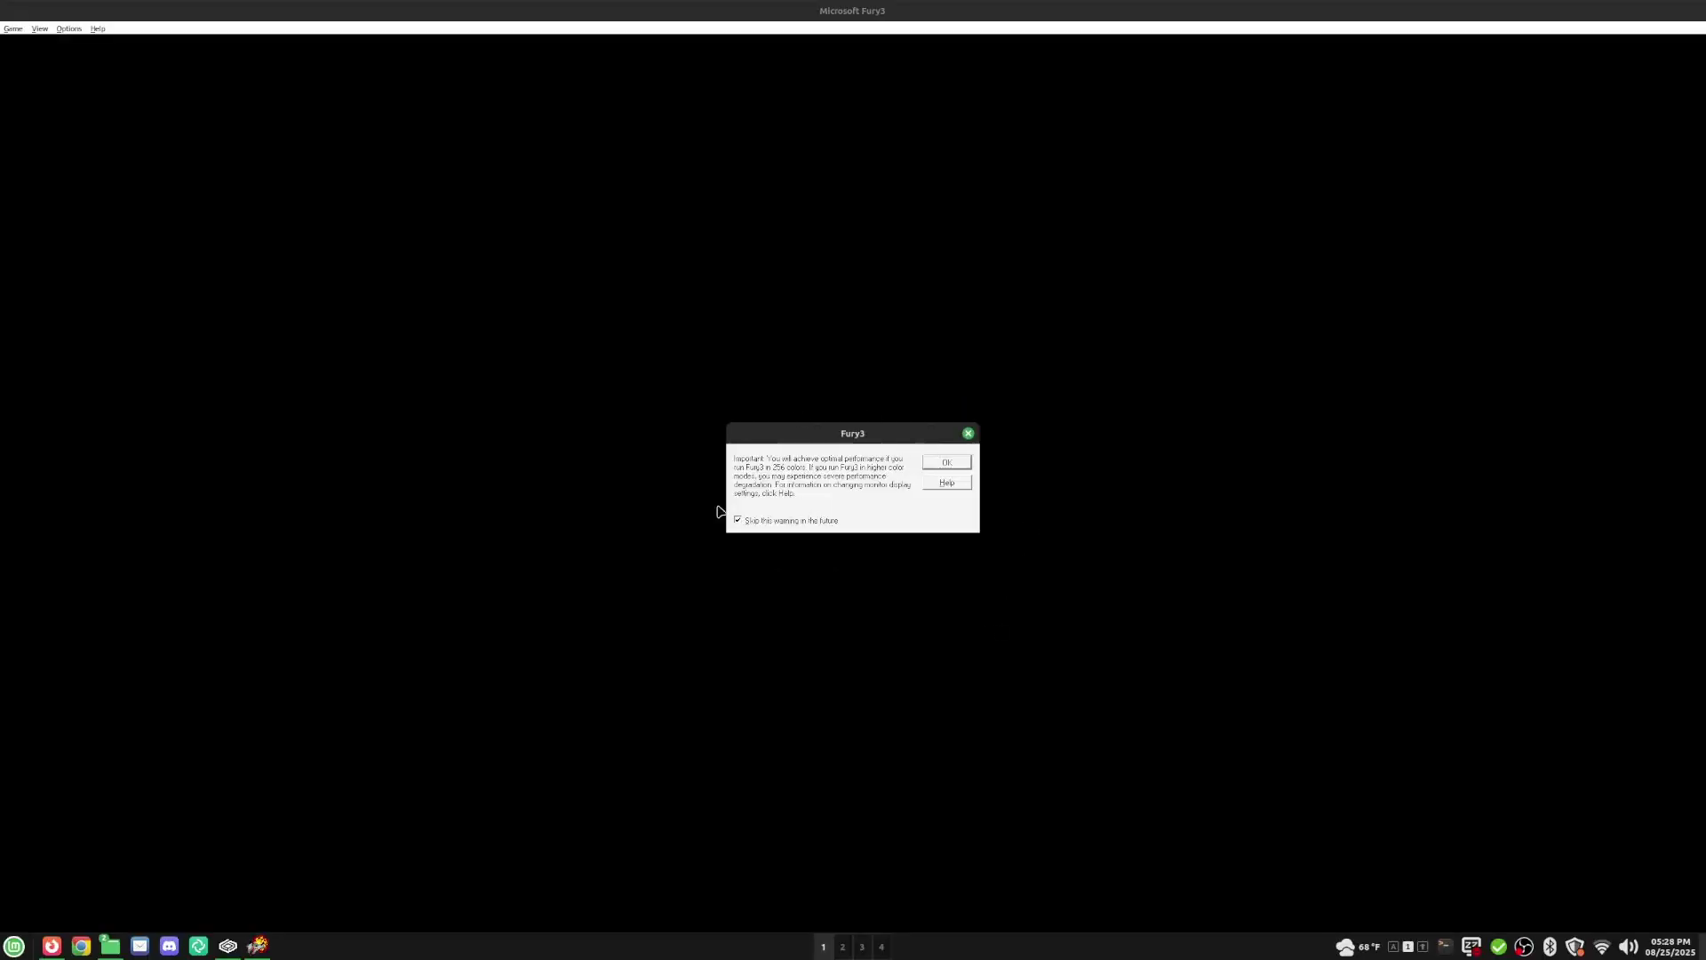
{"action": "left_click", "coordinate": [948, 463]}
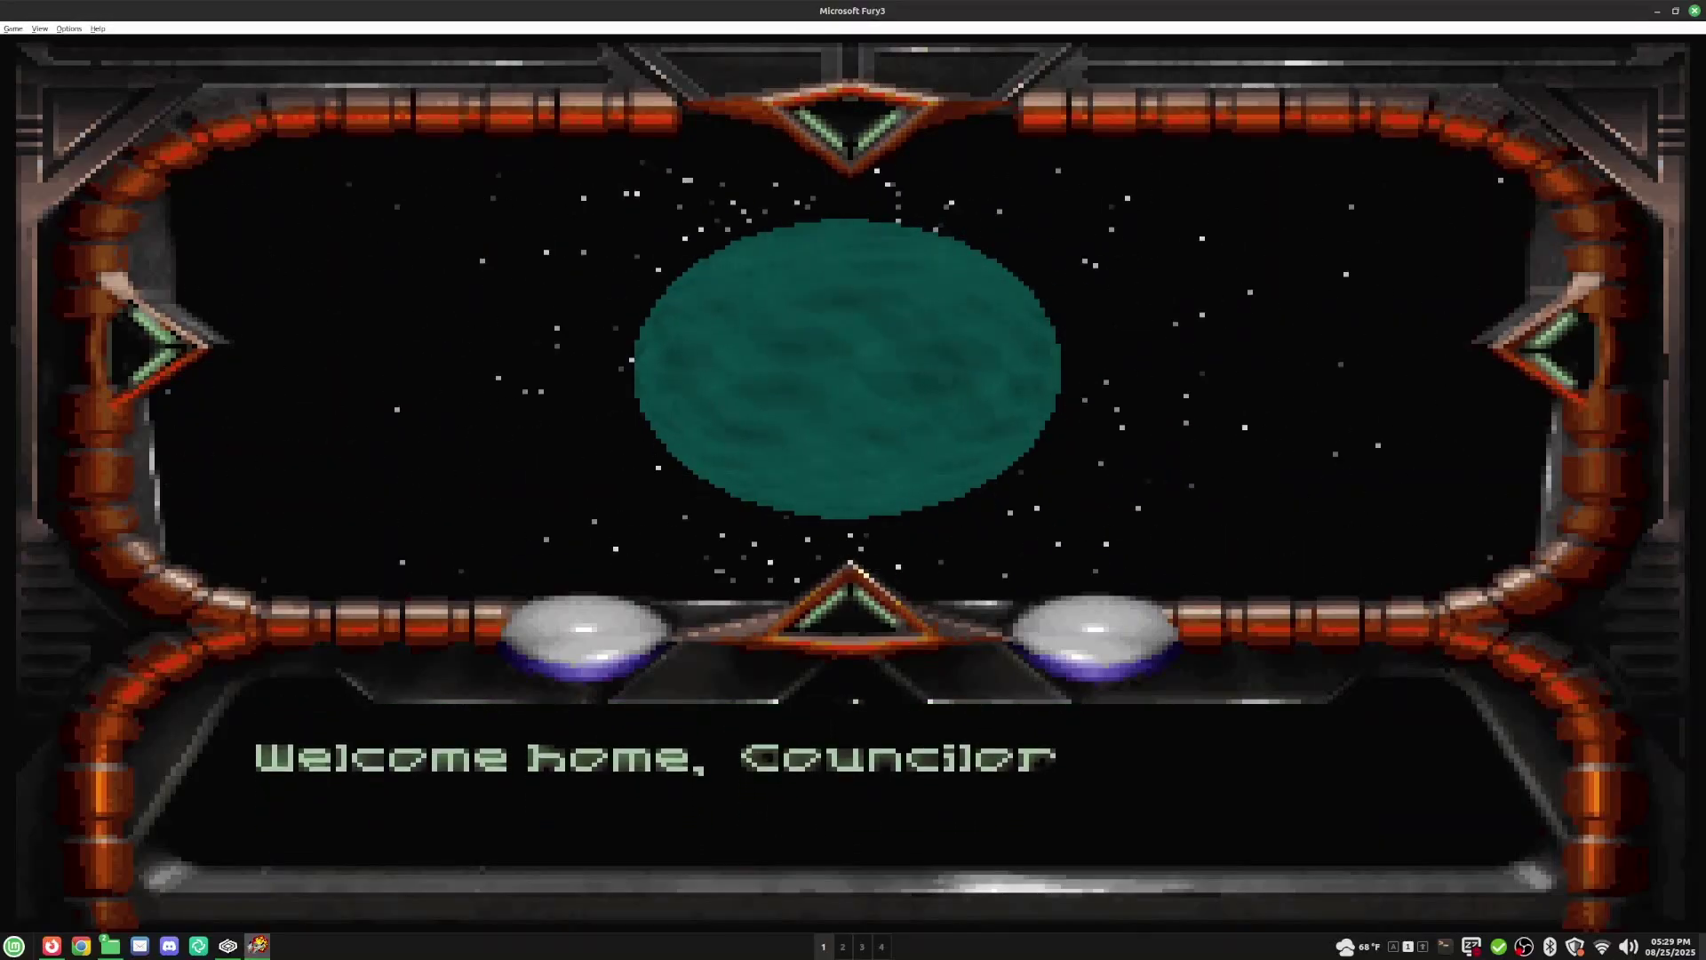
- Skip the Fury3 briefing screens to start the first mission
{"action": "left_click", "coordinate": [695, 628]}
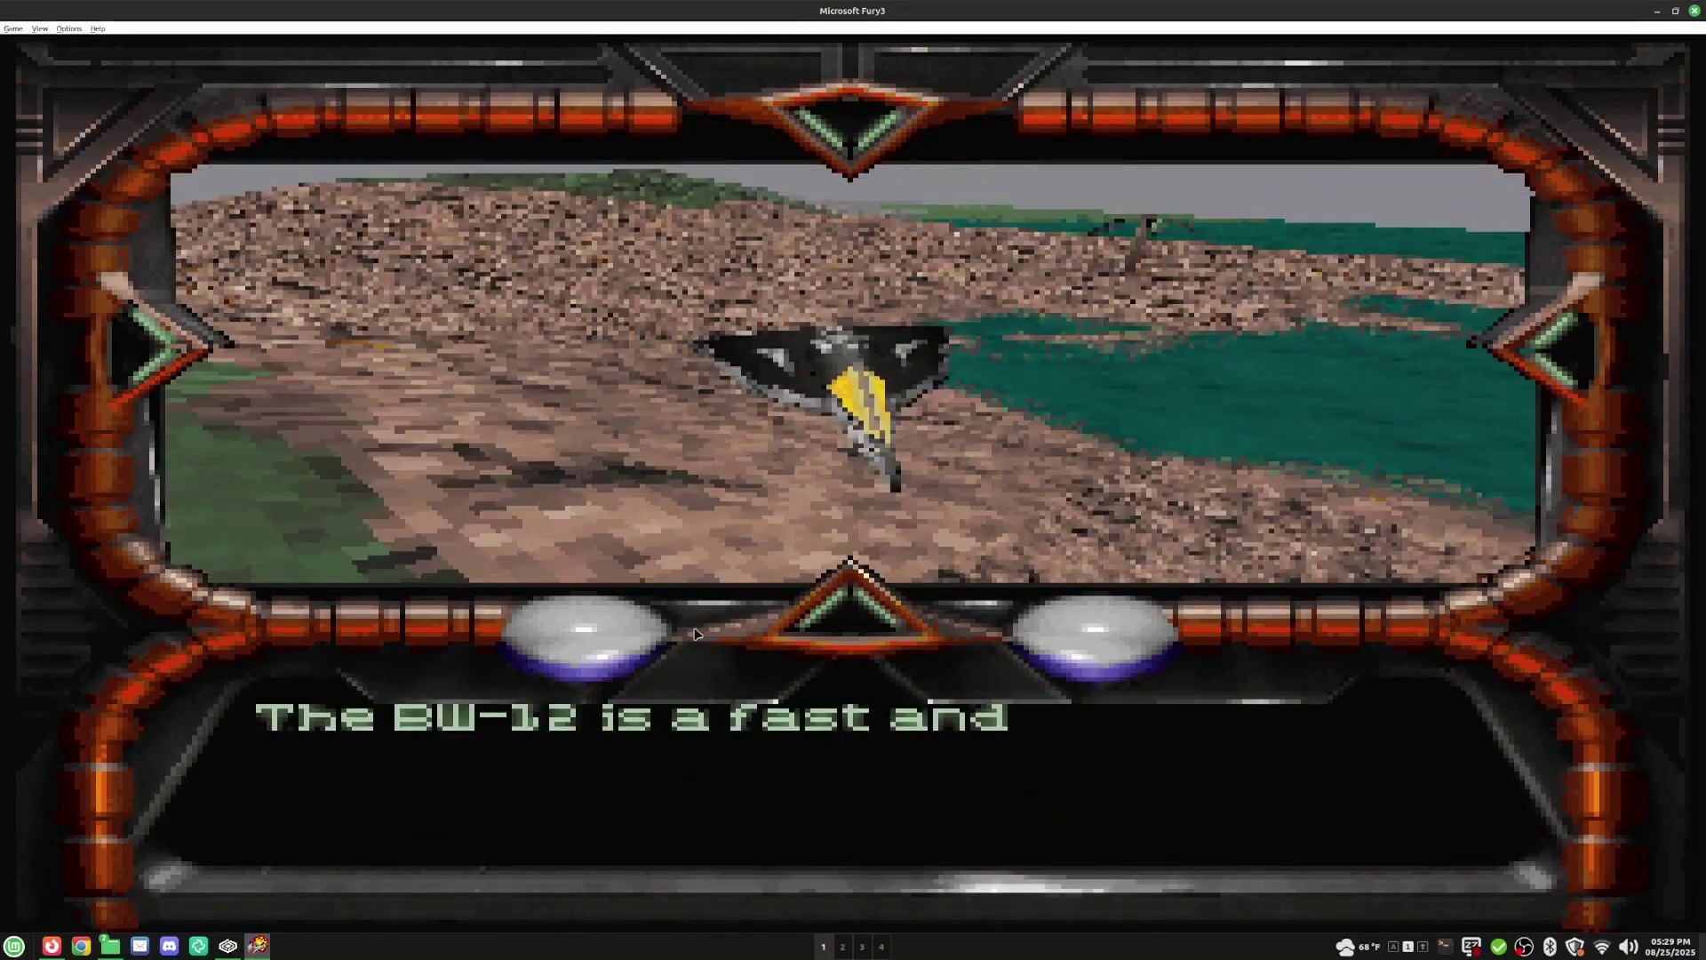
{"action": "left_click", "coordinate": [695, 628]}
{"action": "left_click", "coordinate": [695, 628]}
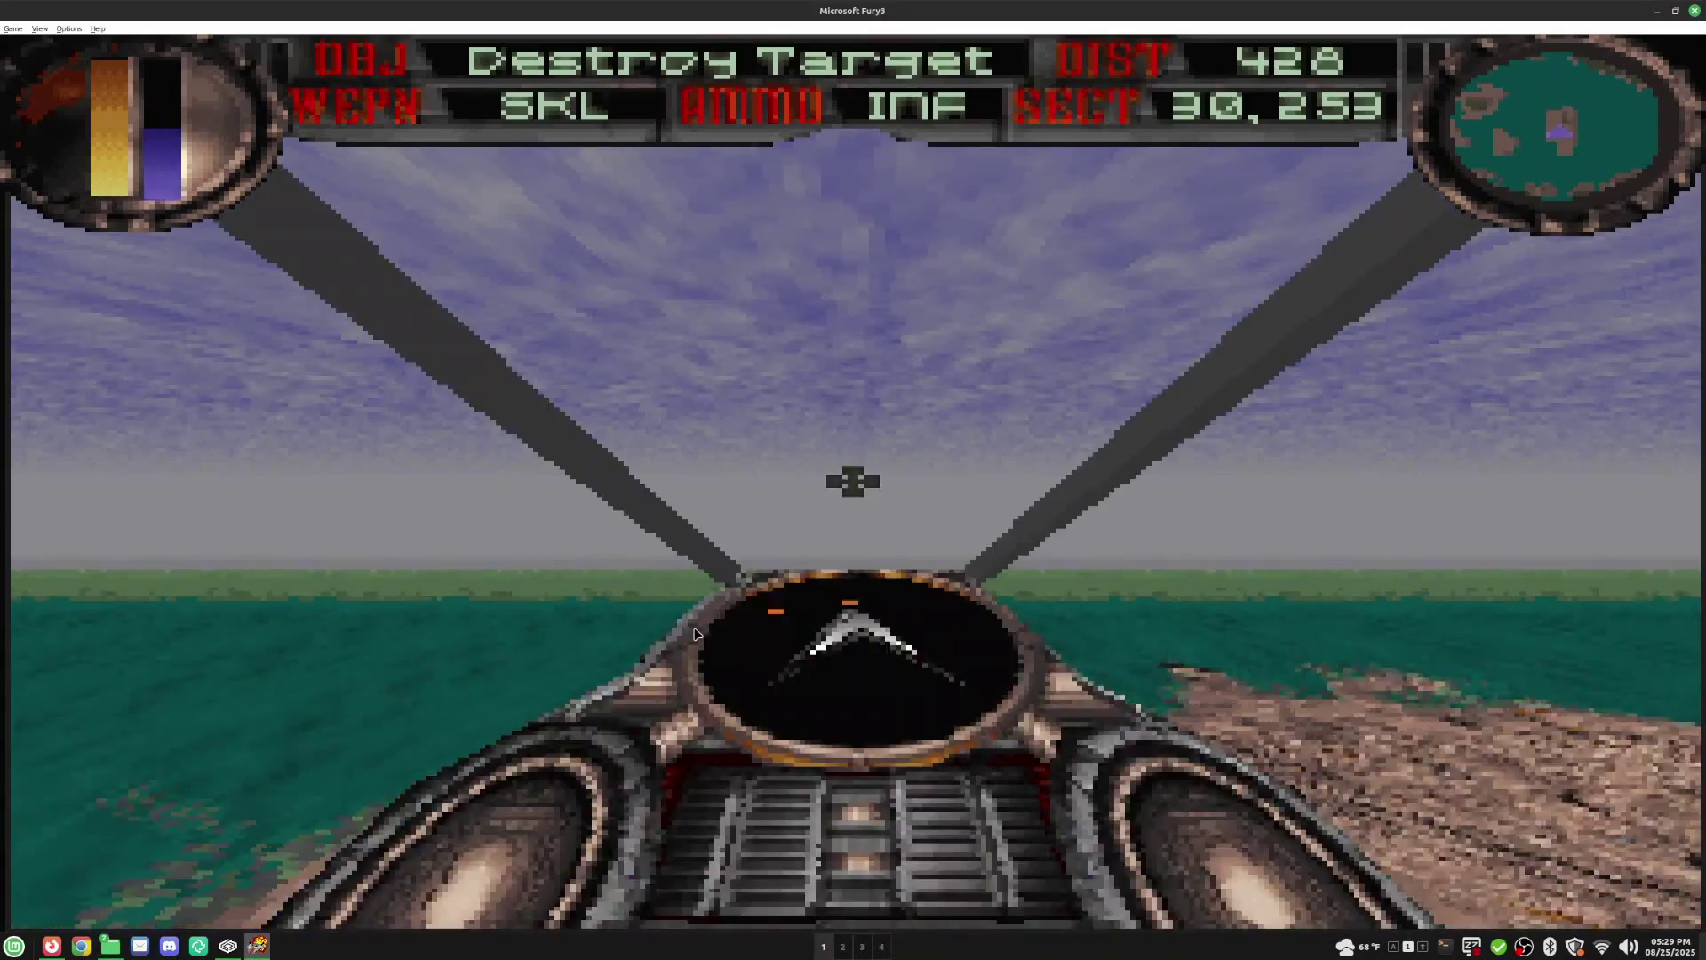
- Fly the ship through the first Fury3 mission, steering over water and land while shooting at enemy craft
{"action": "key", "text": "Down"}
{"action": "key", "text": "Up"}
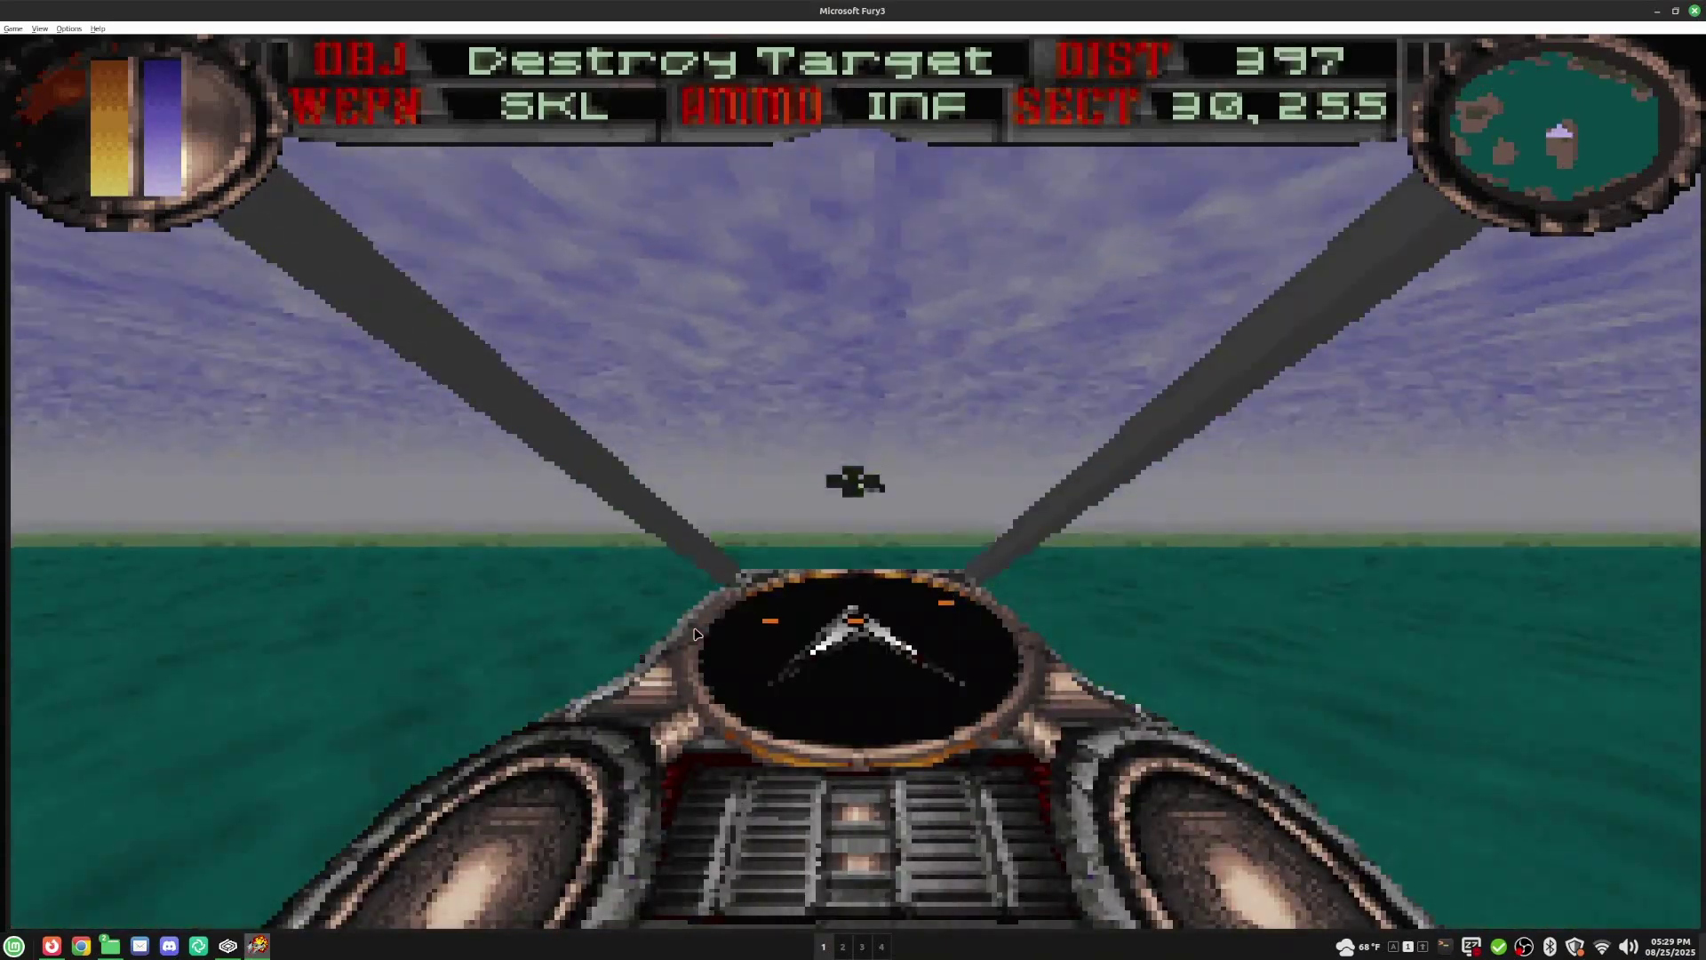
{"action": "key", "text": "Down"}
{"action": "key", "text": "space"}
{"action": "key", "text": "Right"}
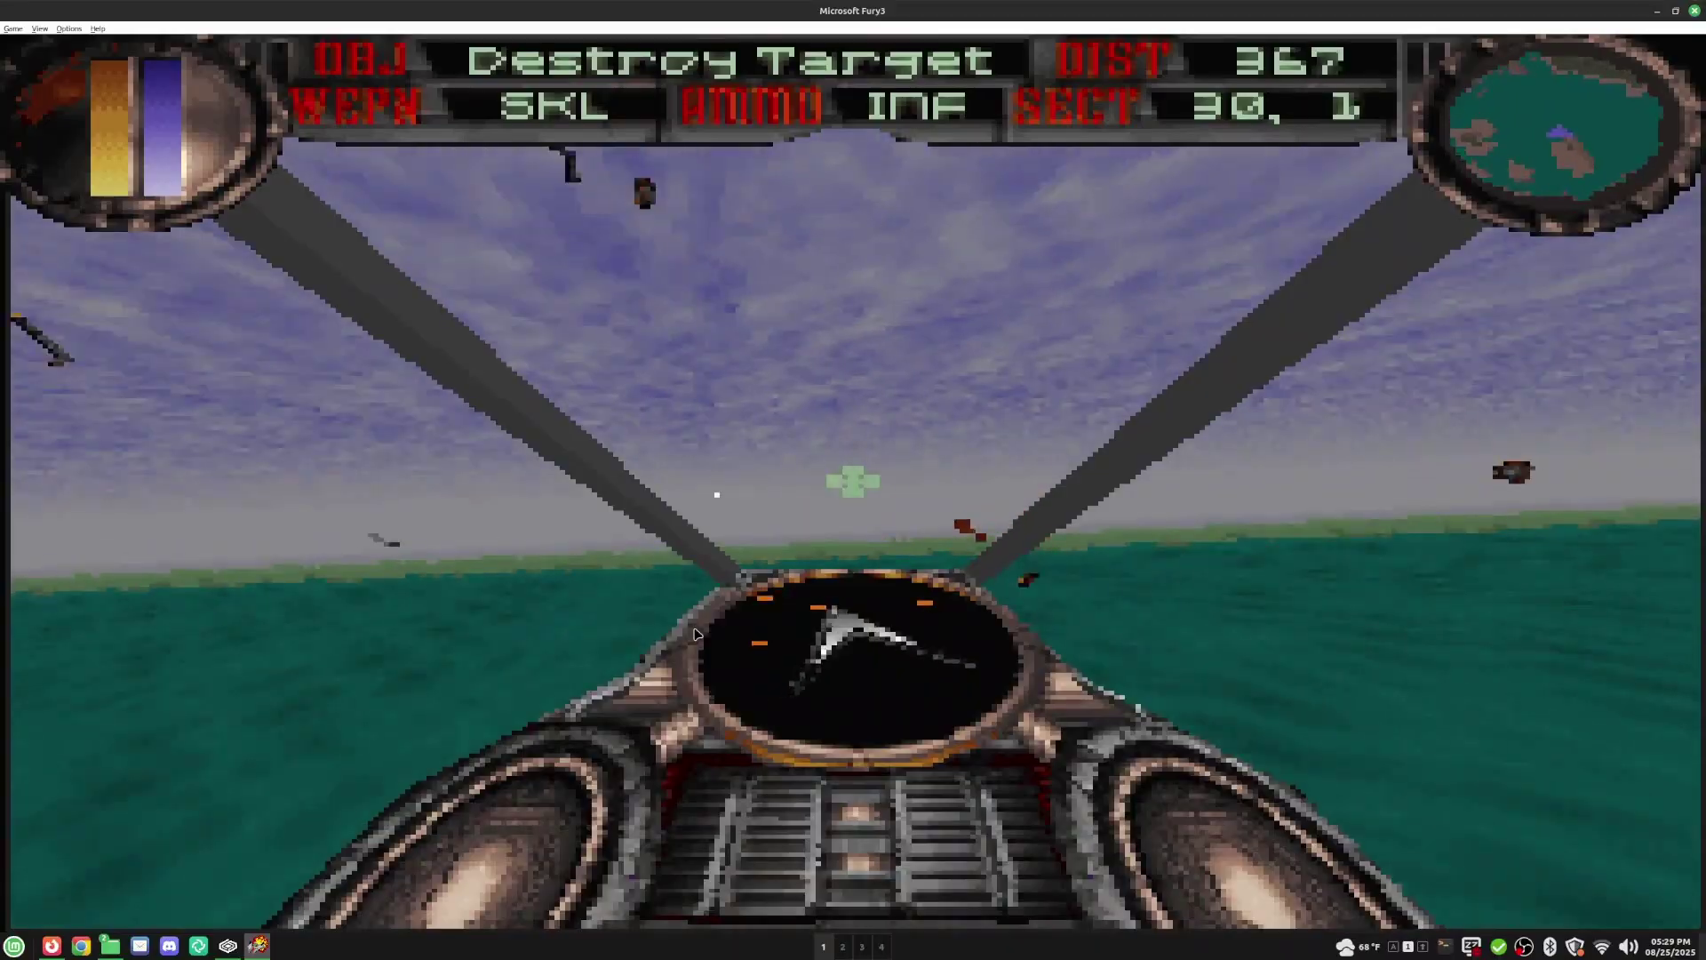
{"action": "key", "text": "Left"}
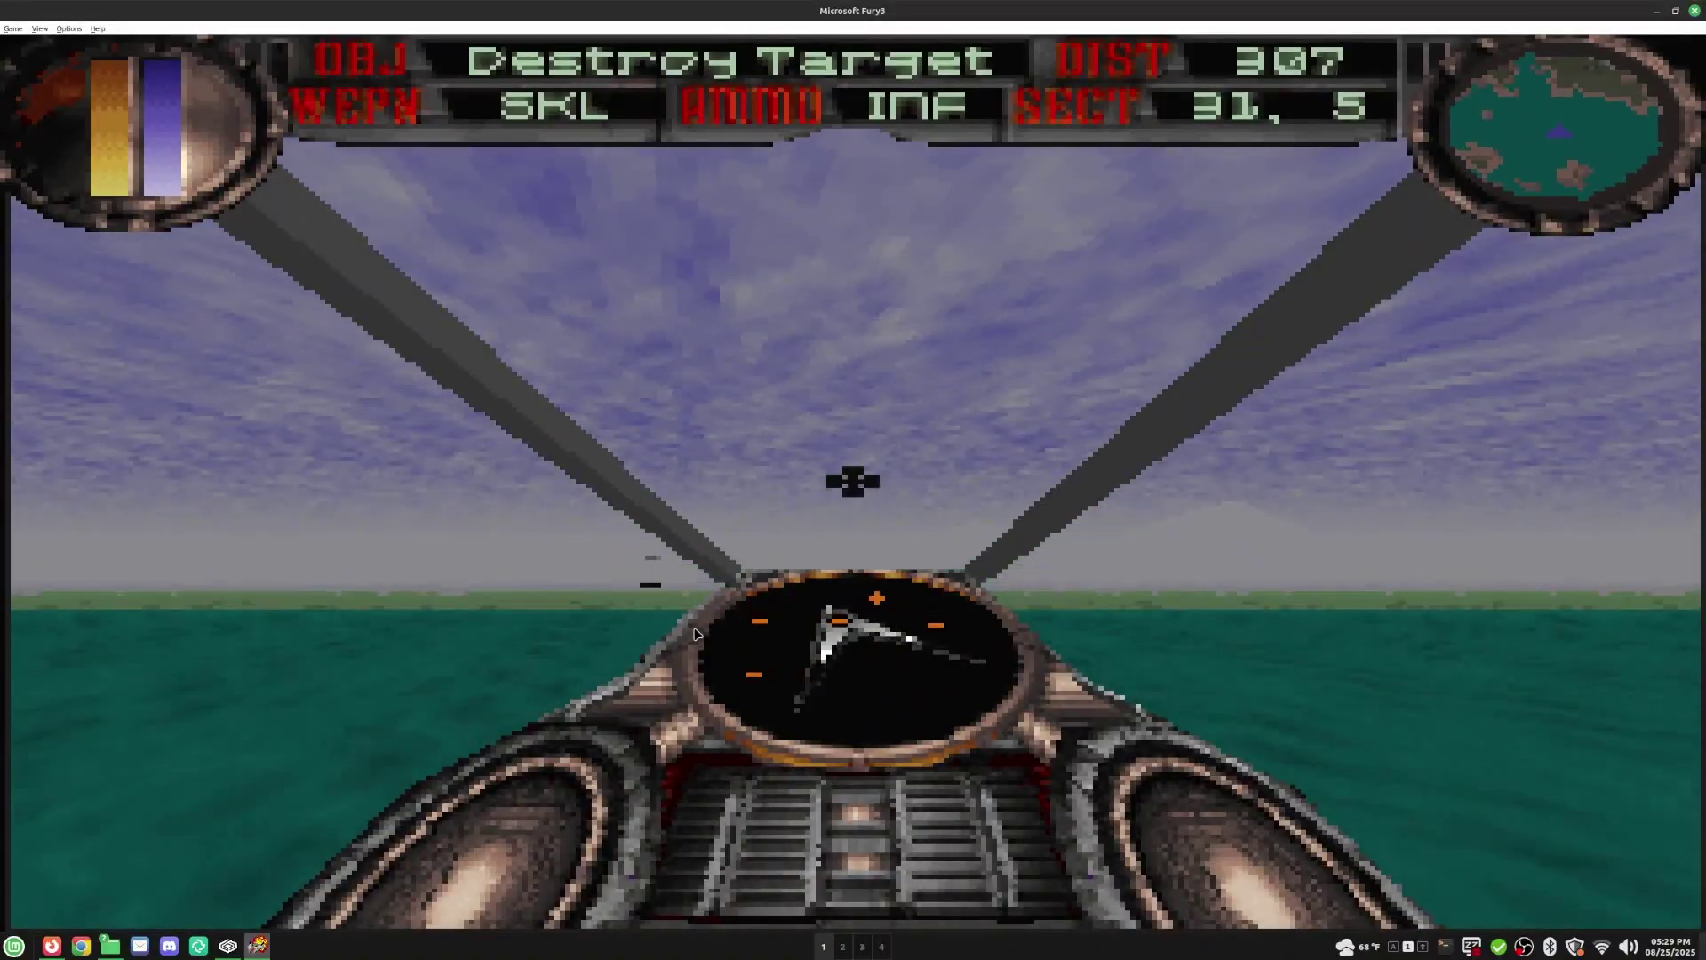
{"action": "key", "text": "Up"}
{"action": "key", "text": "space"}
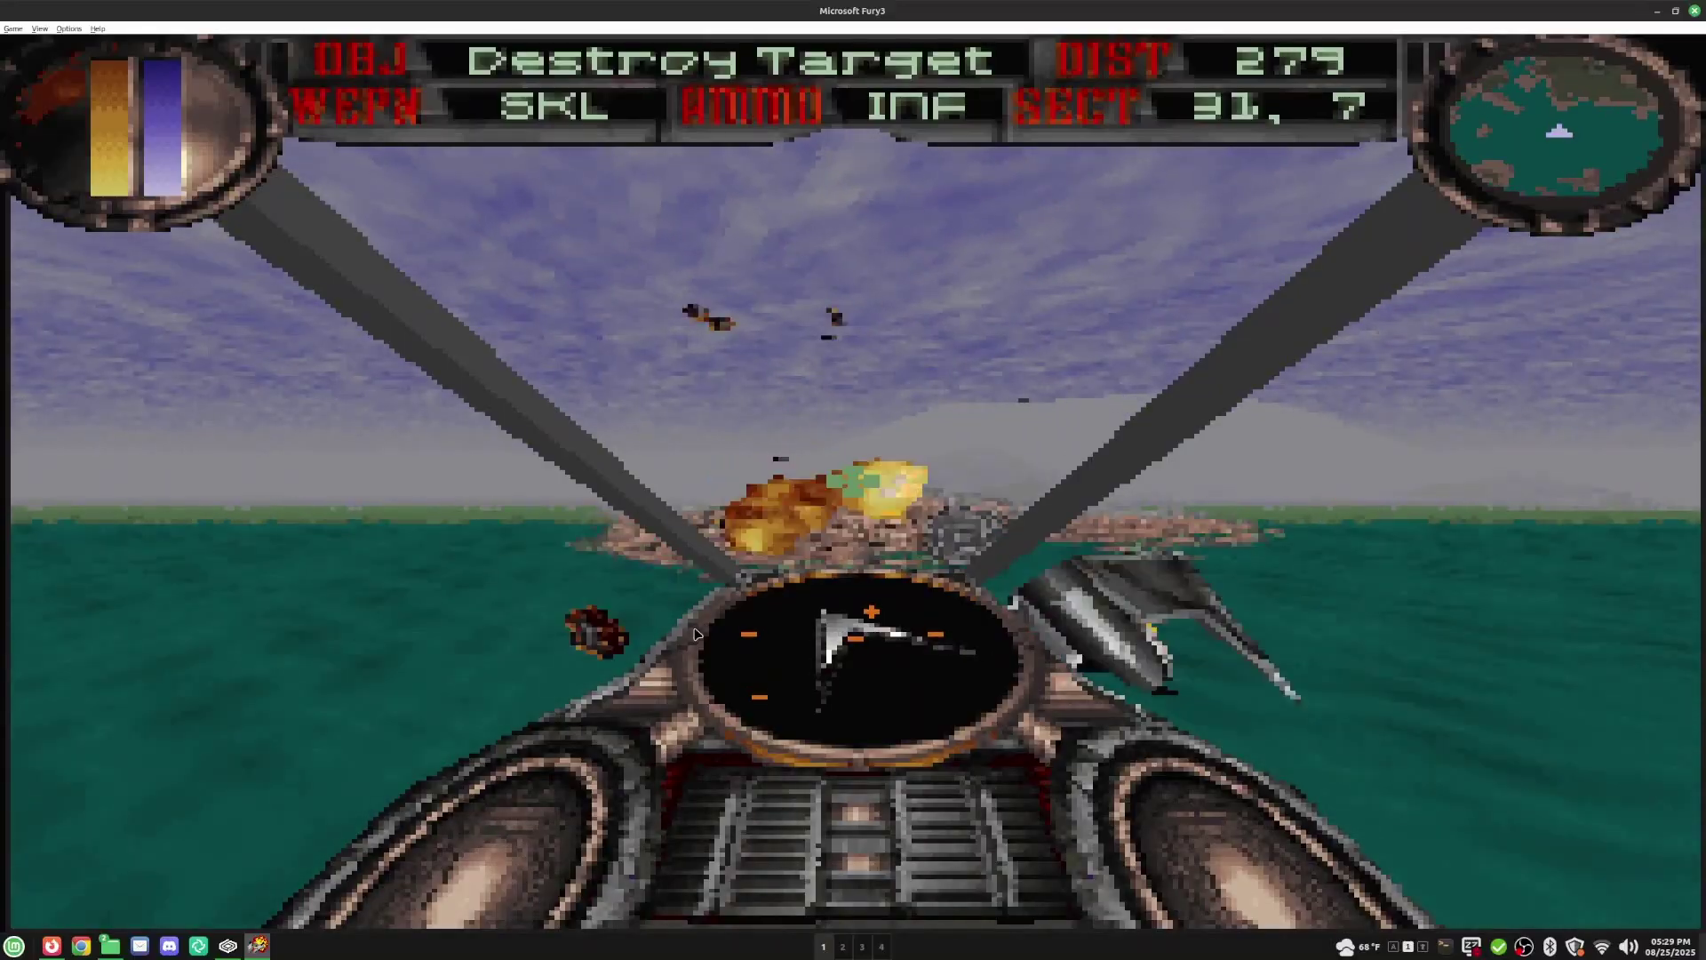
{"action": "key", "text": "Down"}
{"action": "key", "text": "space"}
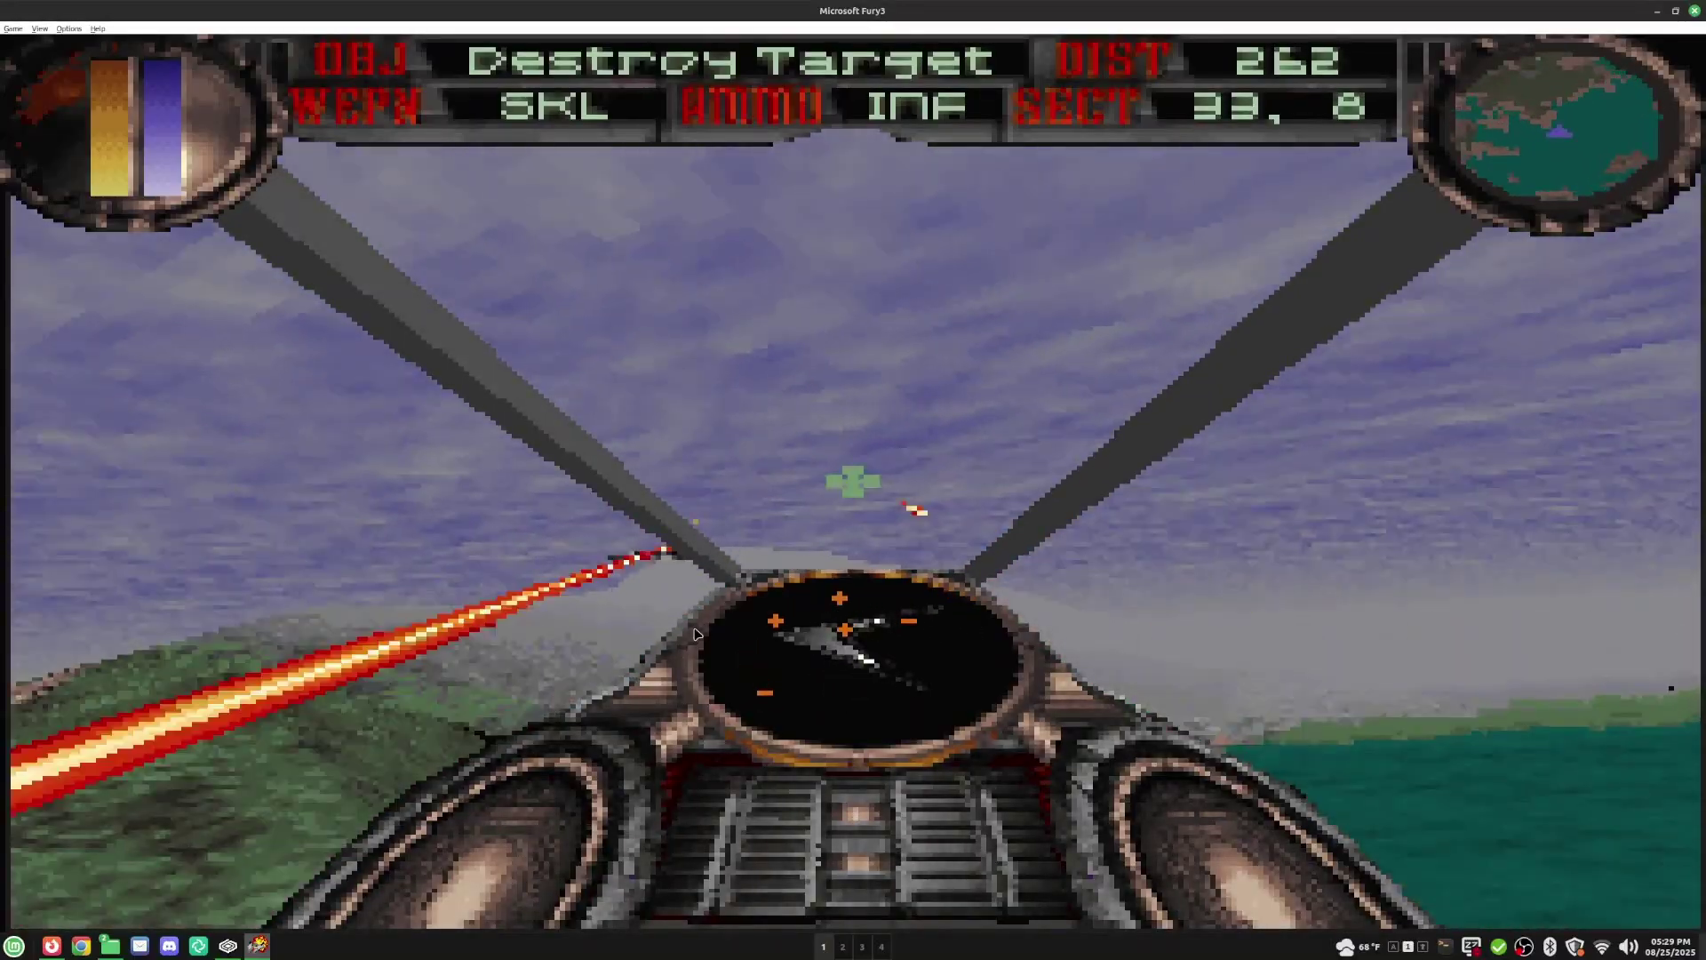
{"action": "key", "text": "Right"}
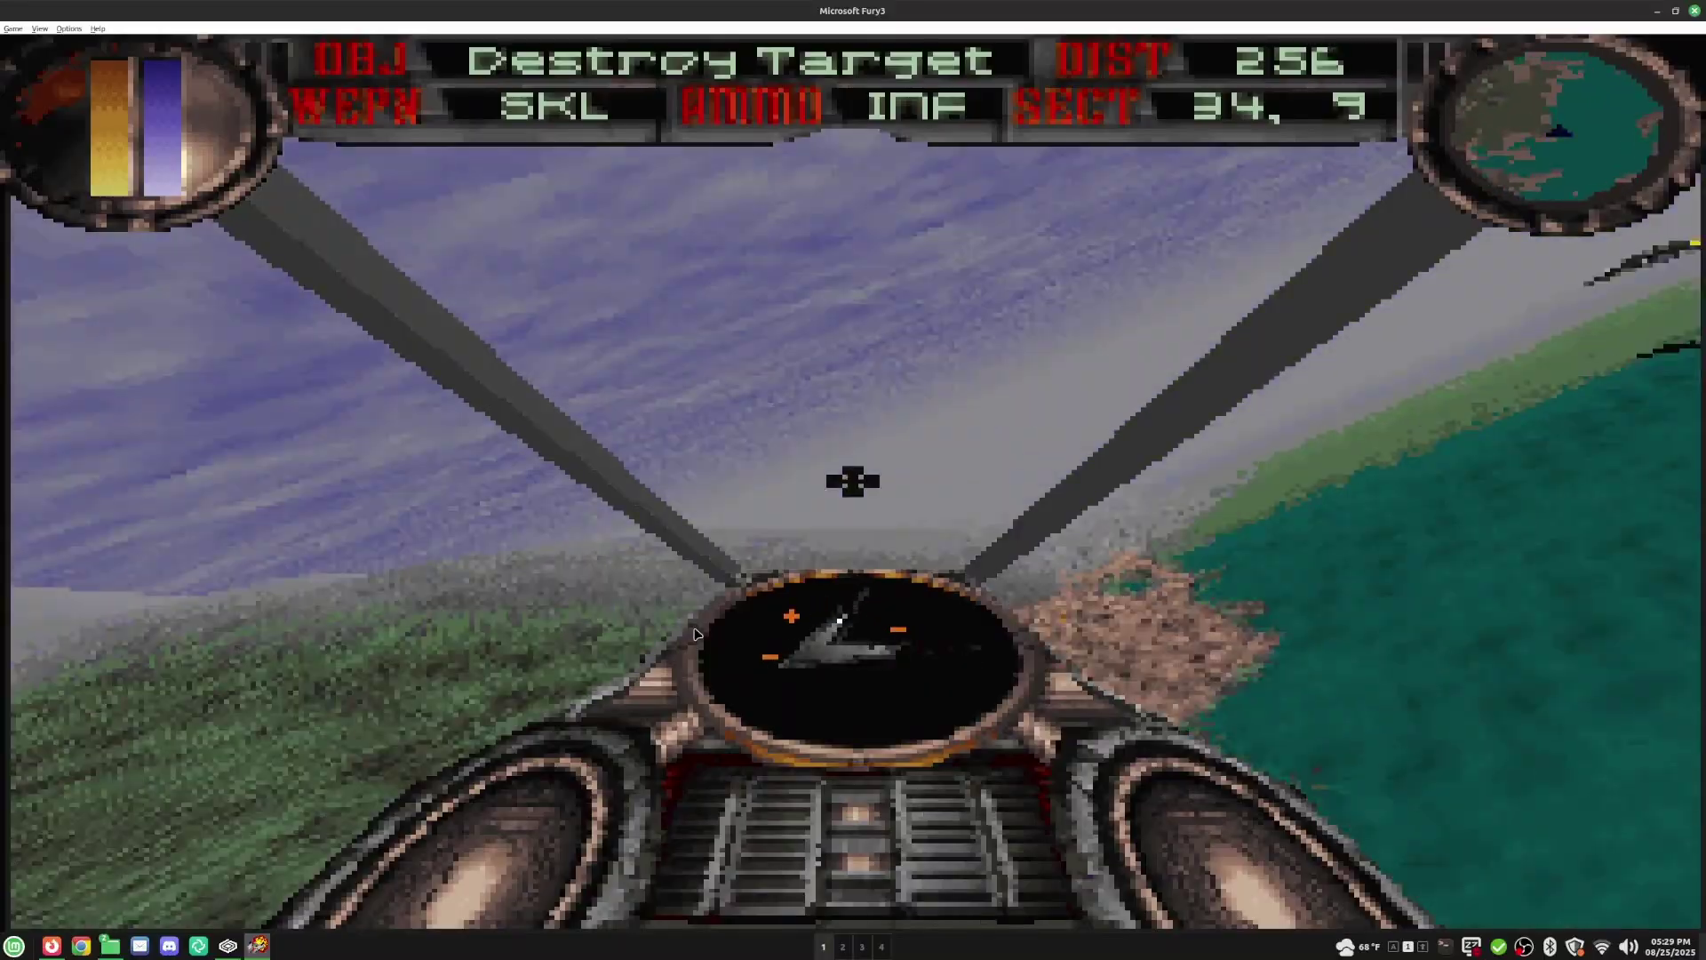
{"action": "key", "text": "Left"}
{"action": "key", "text": "space"}
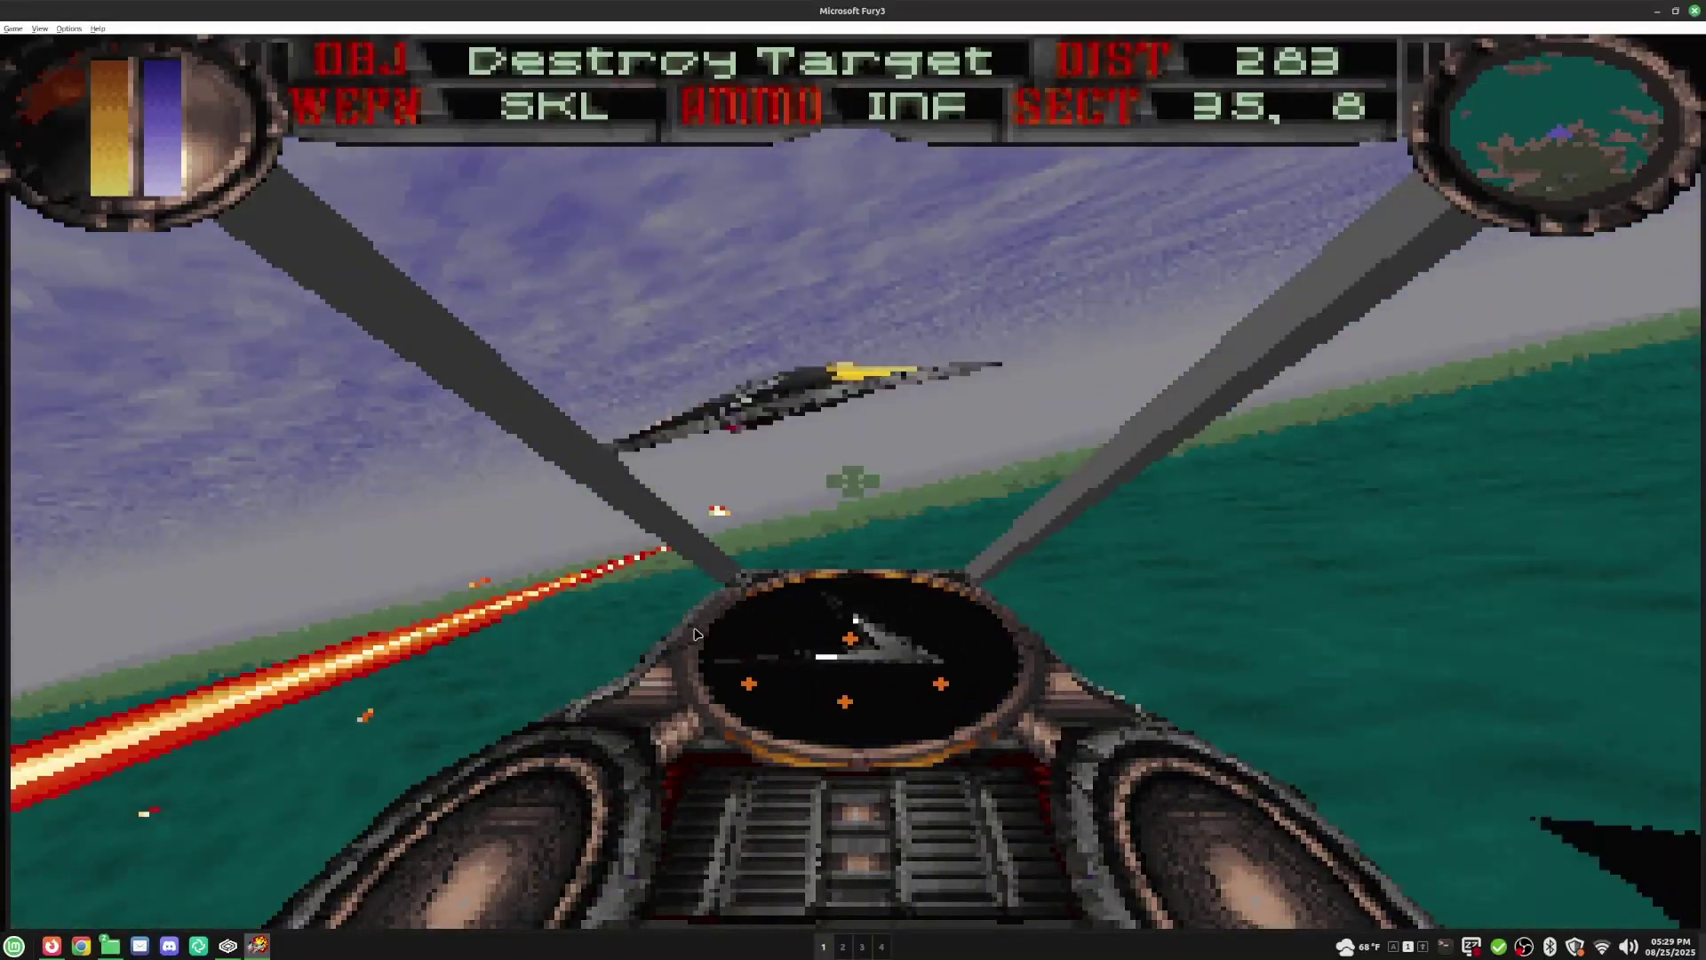
{"action": "key", "text": "Right"}
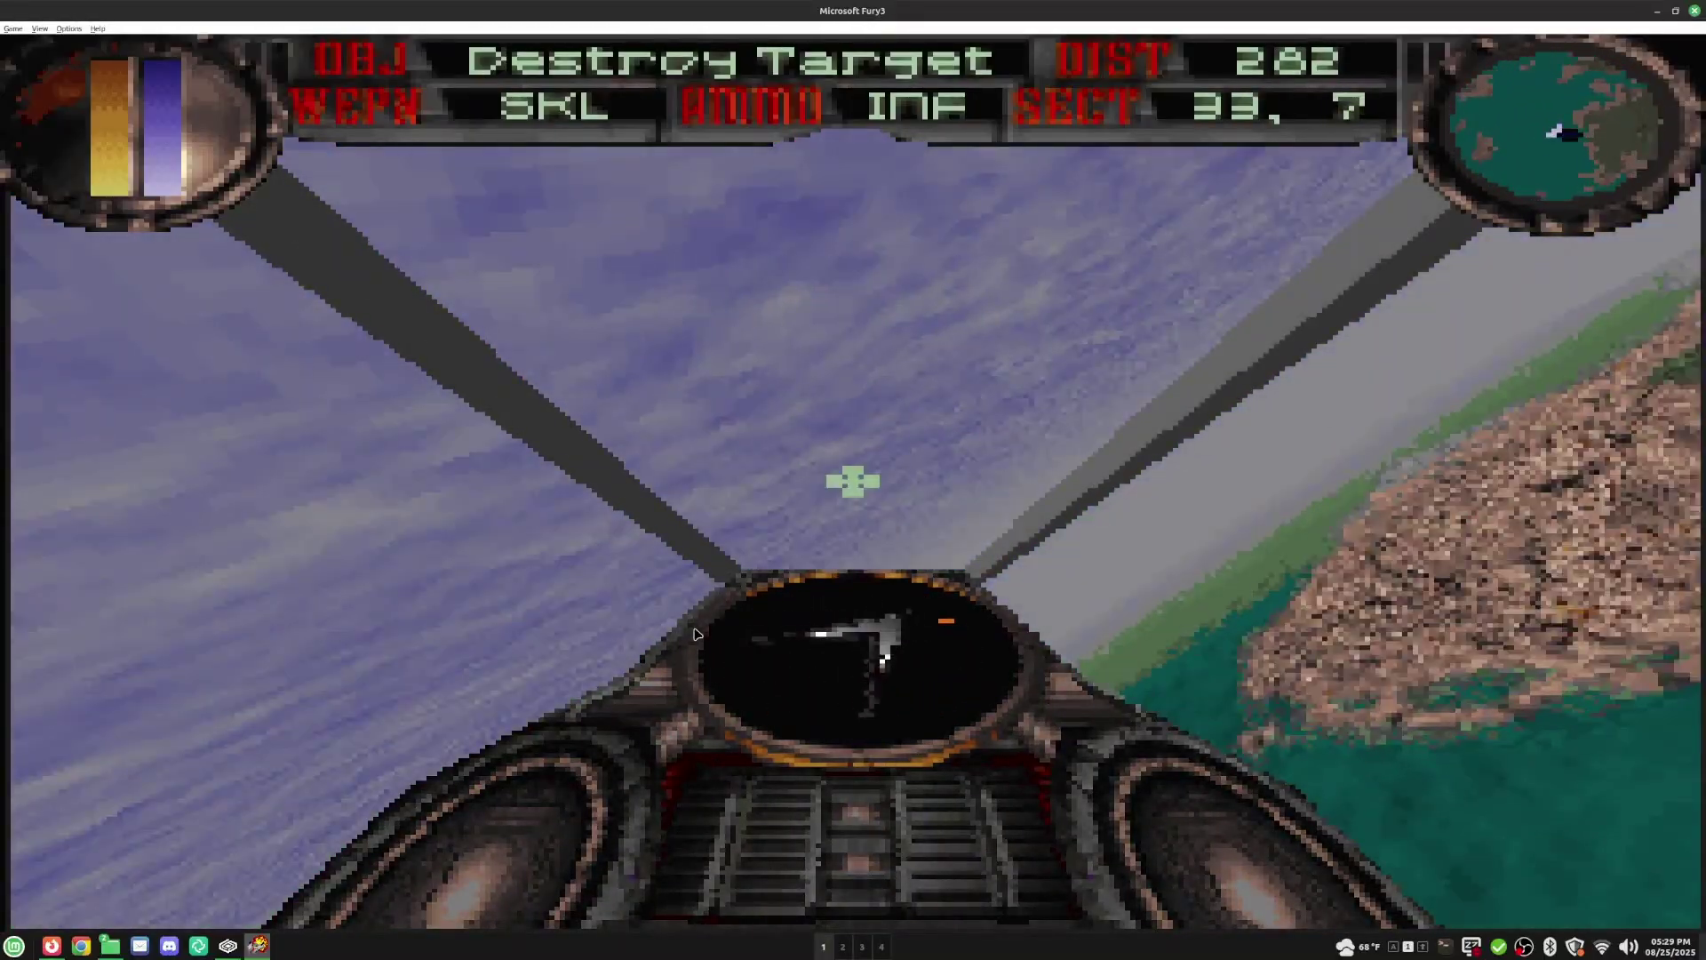
{"action": "key", "text": "Left"}
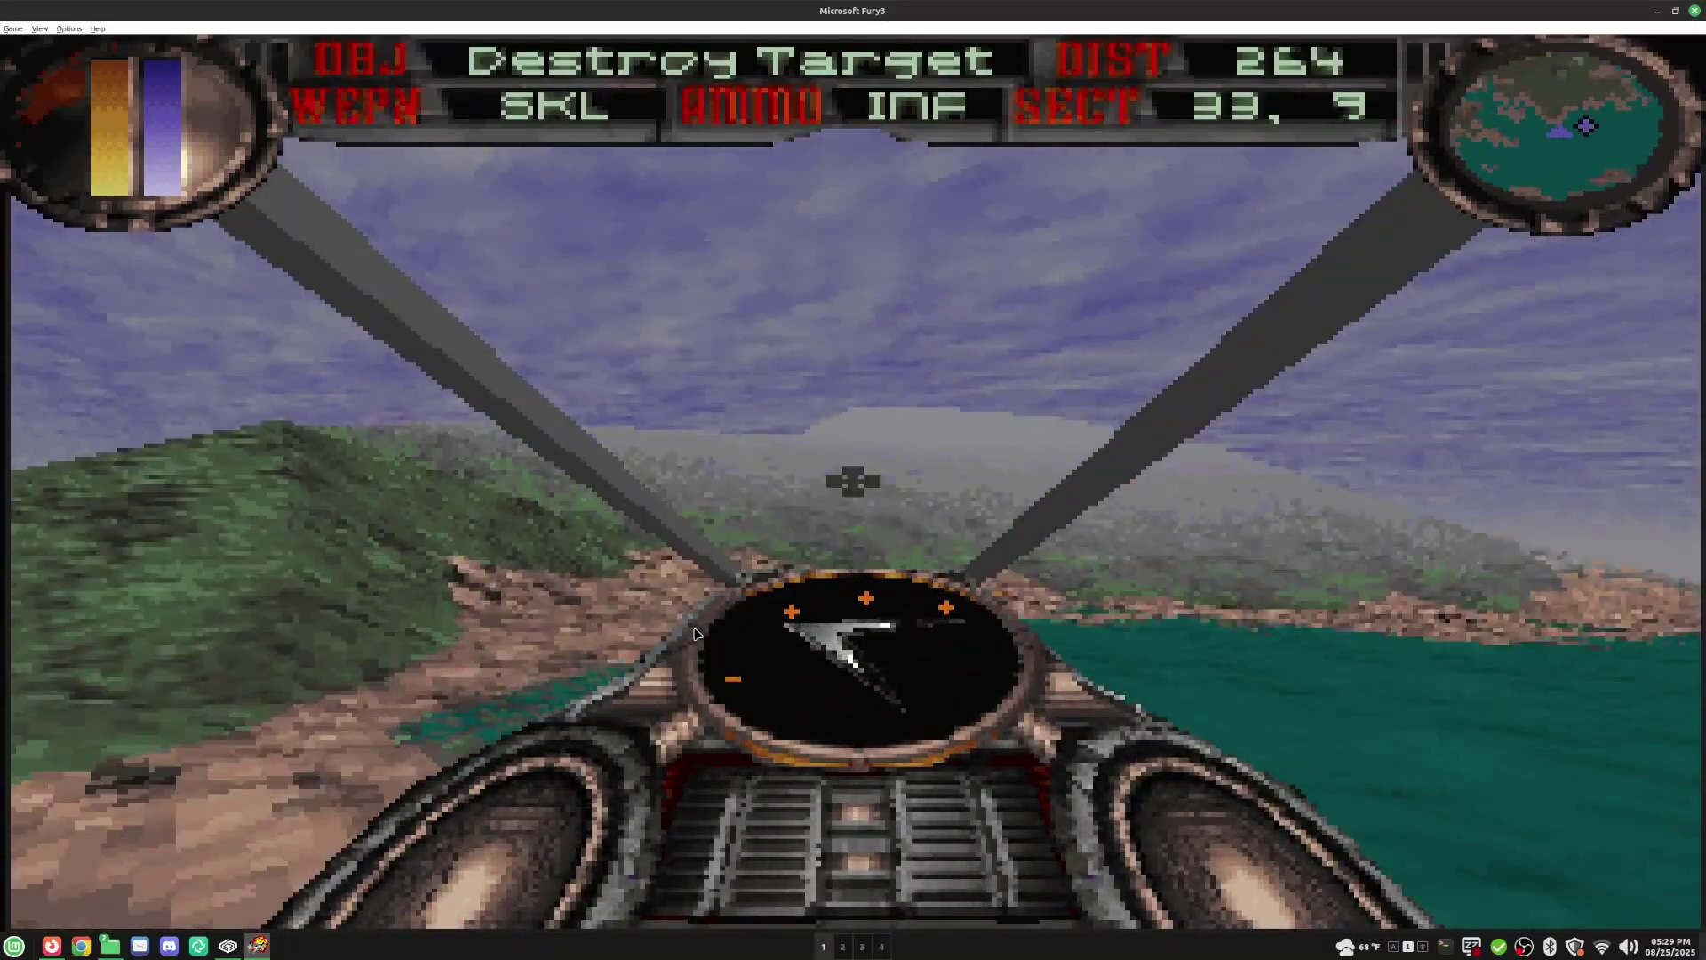
- End the Fury3 game in progress and dismiss the High Score list
{"action": "key", "text": "Escape"}
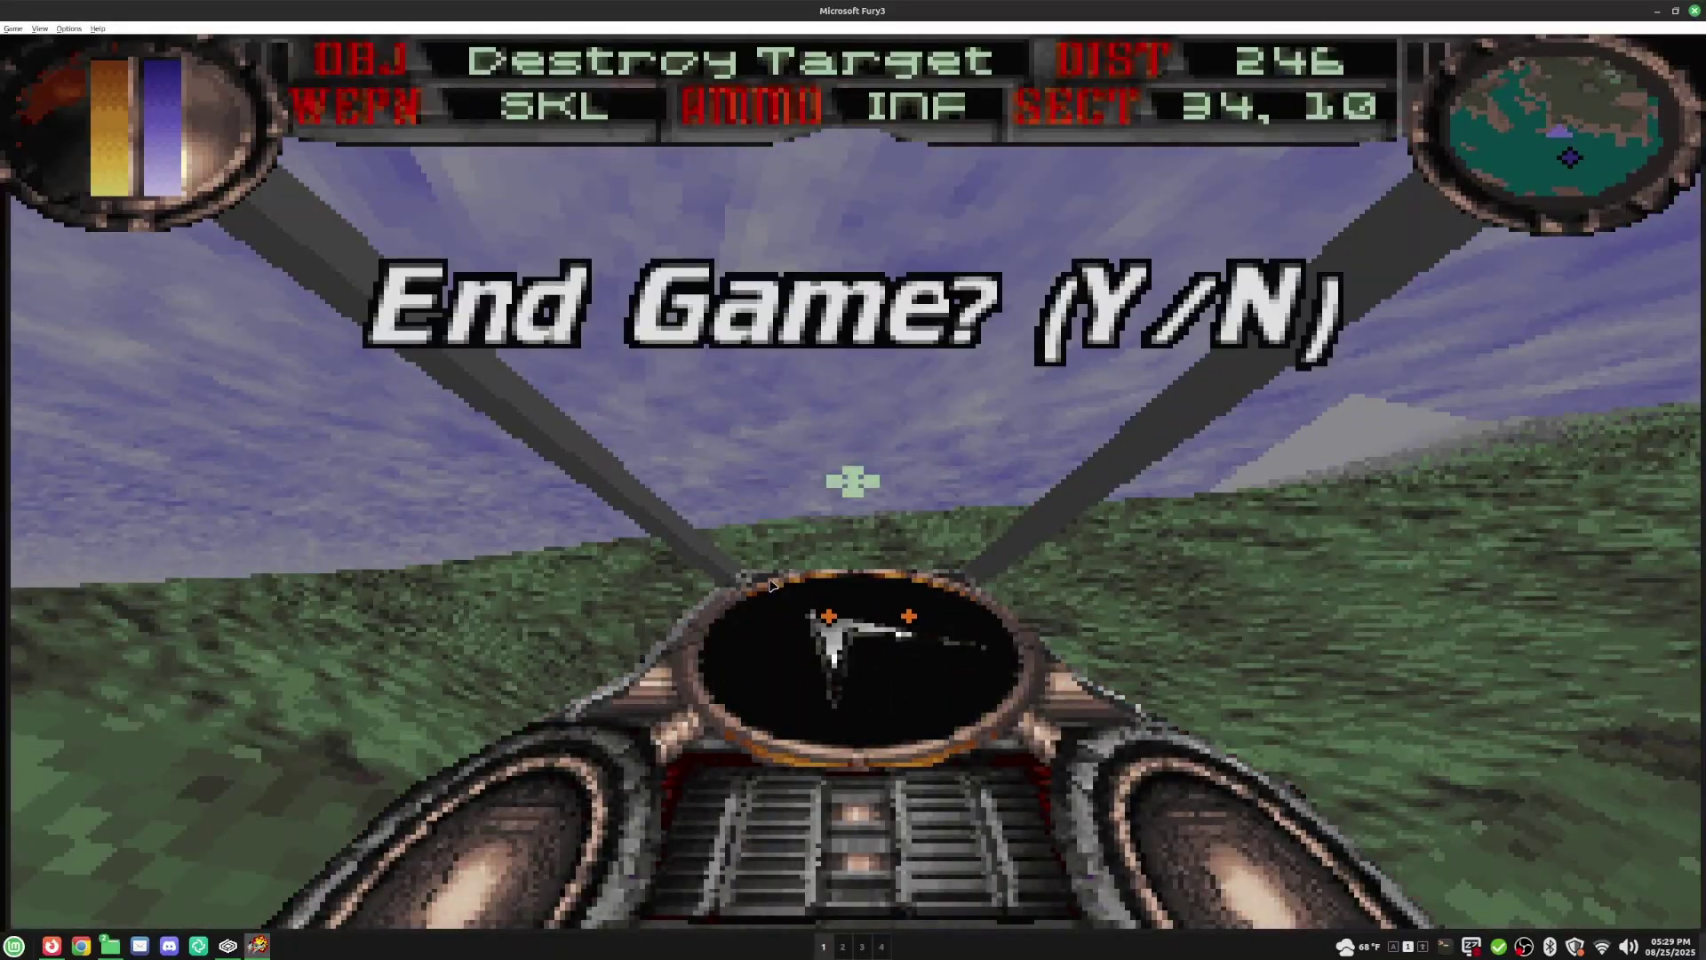
{"action": "key", "text": "y"}
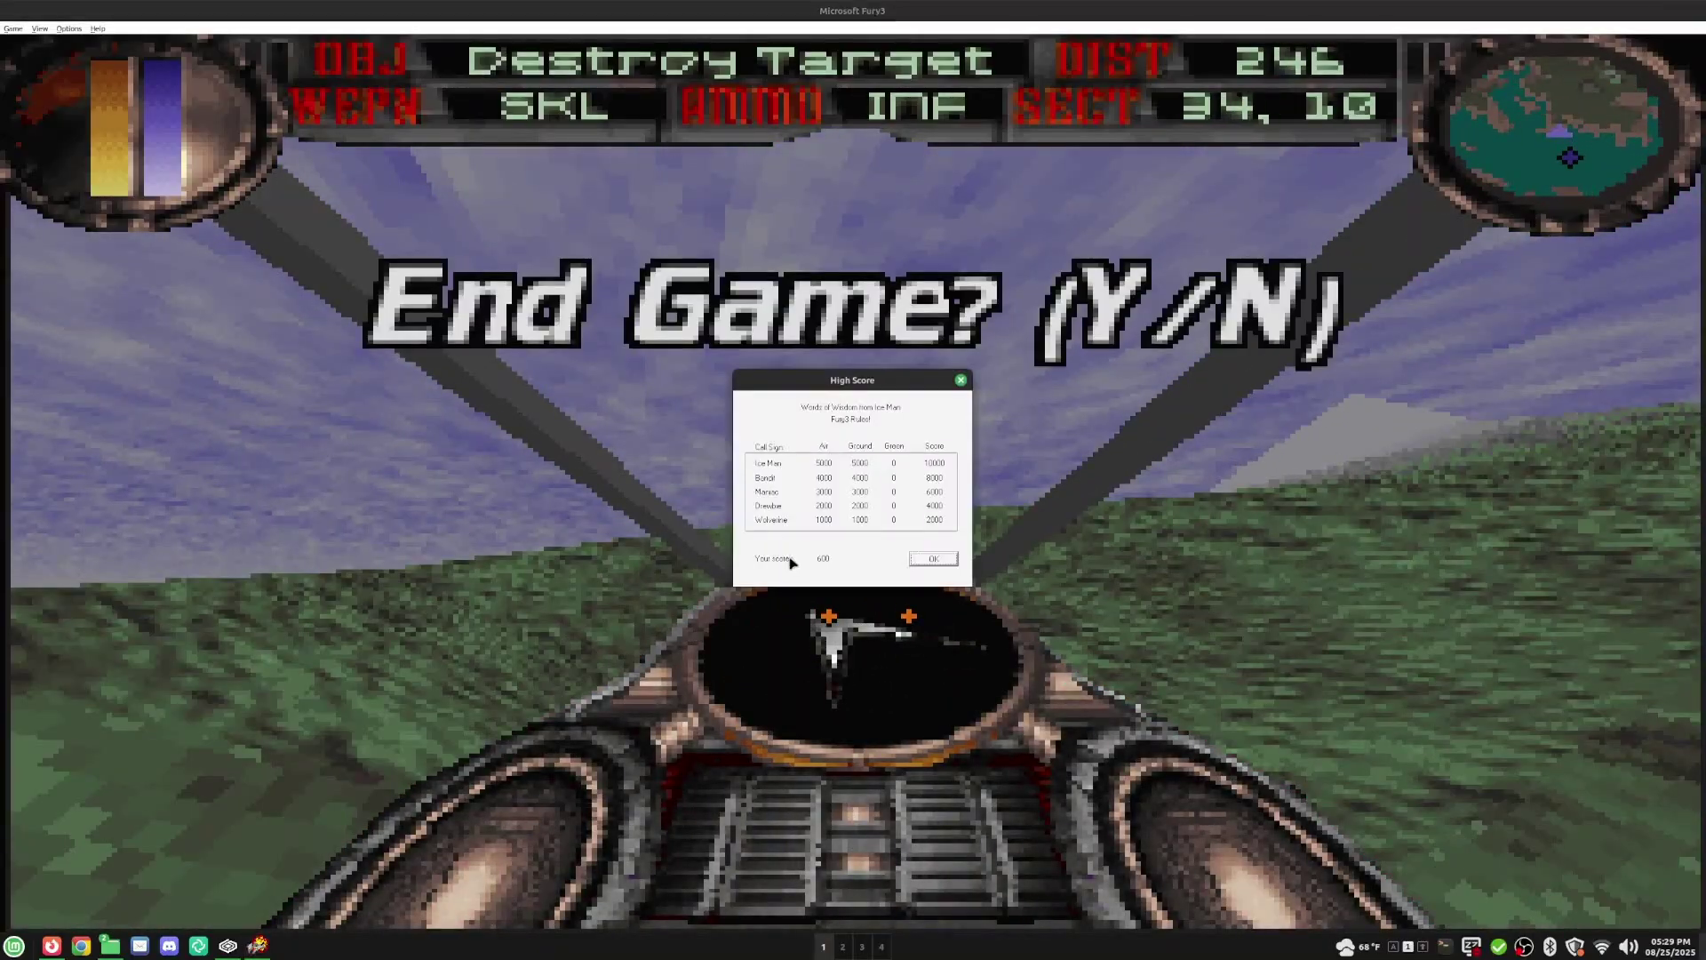
{"action": "left_click", "coordinate": [933, 559]}
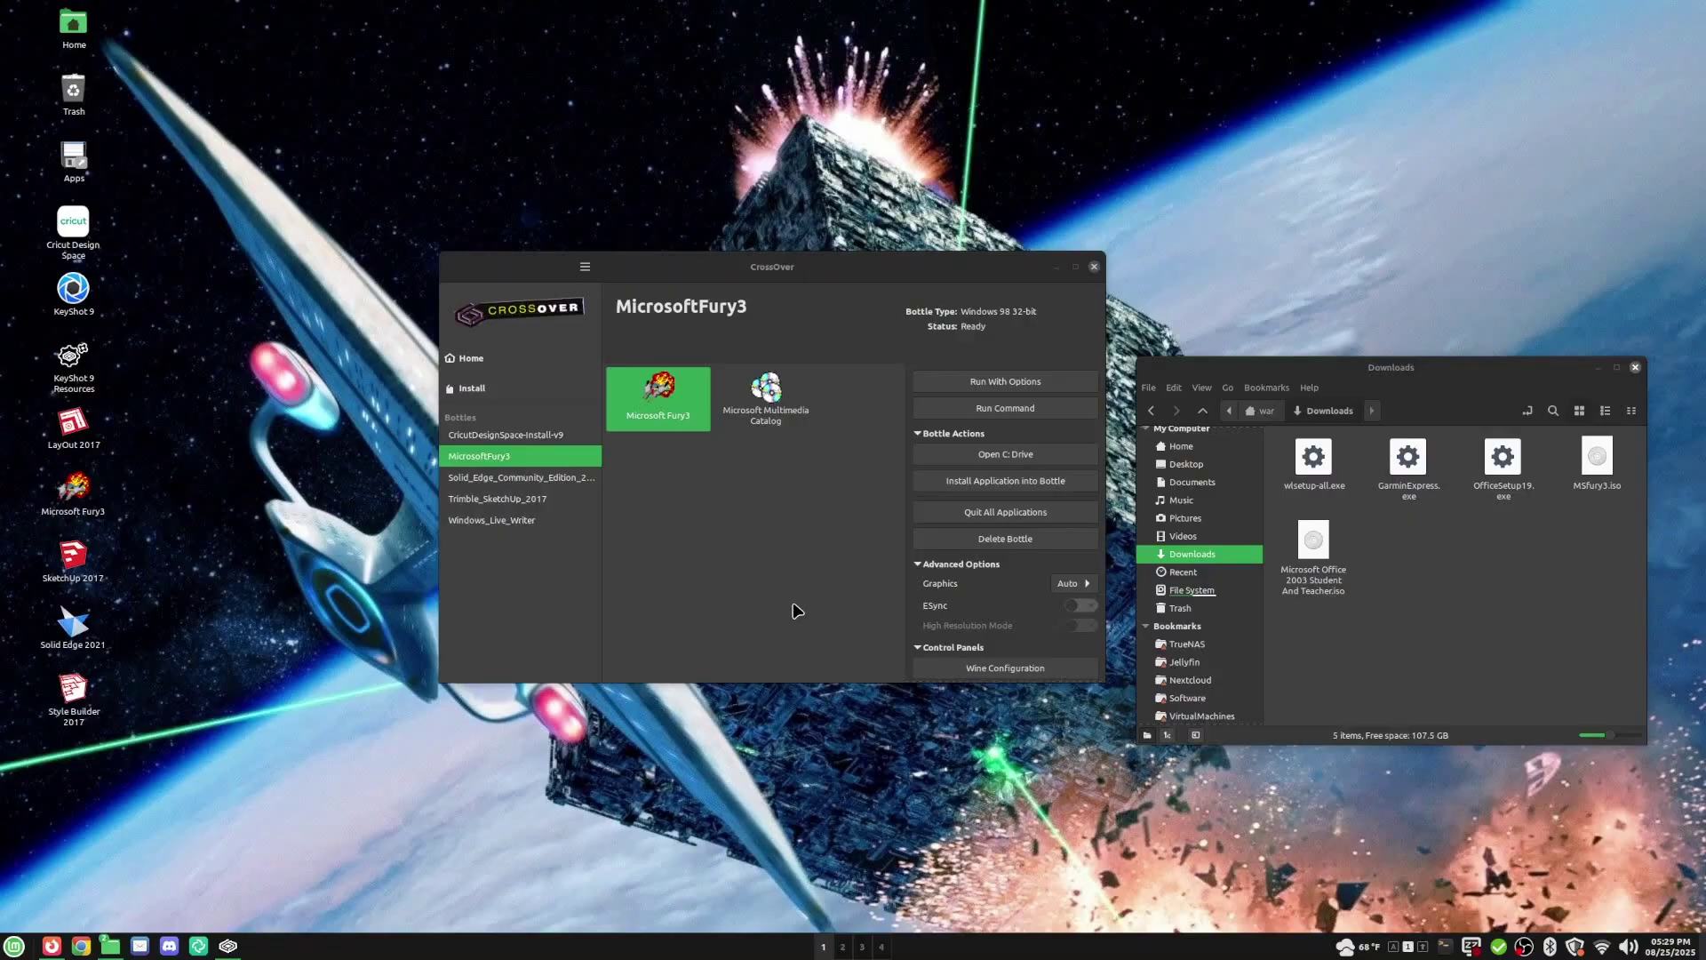
- Look through the programs installed in the CricutDesignSpace-Install-v9, Solid Edge Community Edition and Trimble_SketchUp_2017 bottles
{"action": "left_click", "coordinate": [569, 436]}
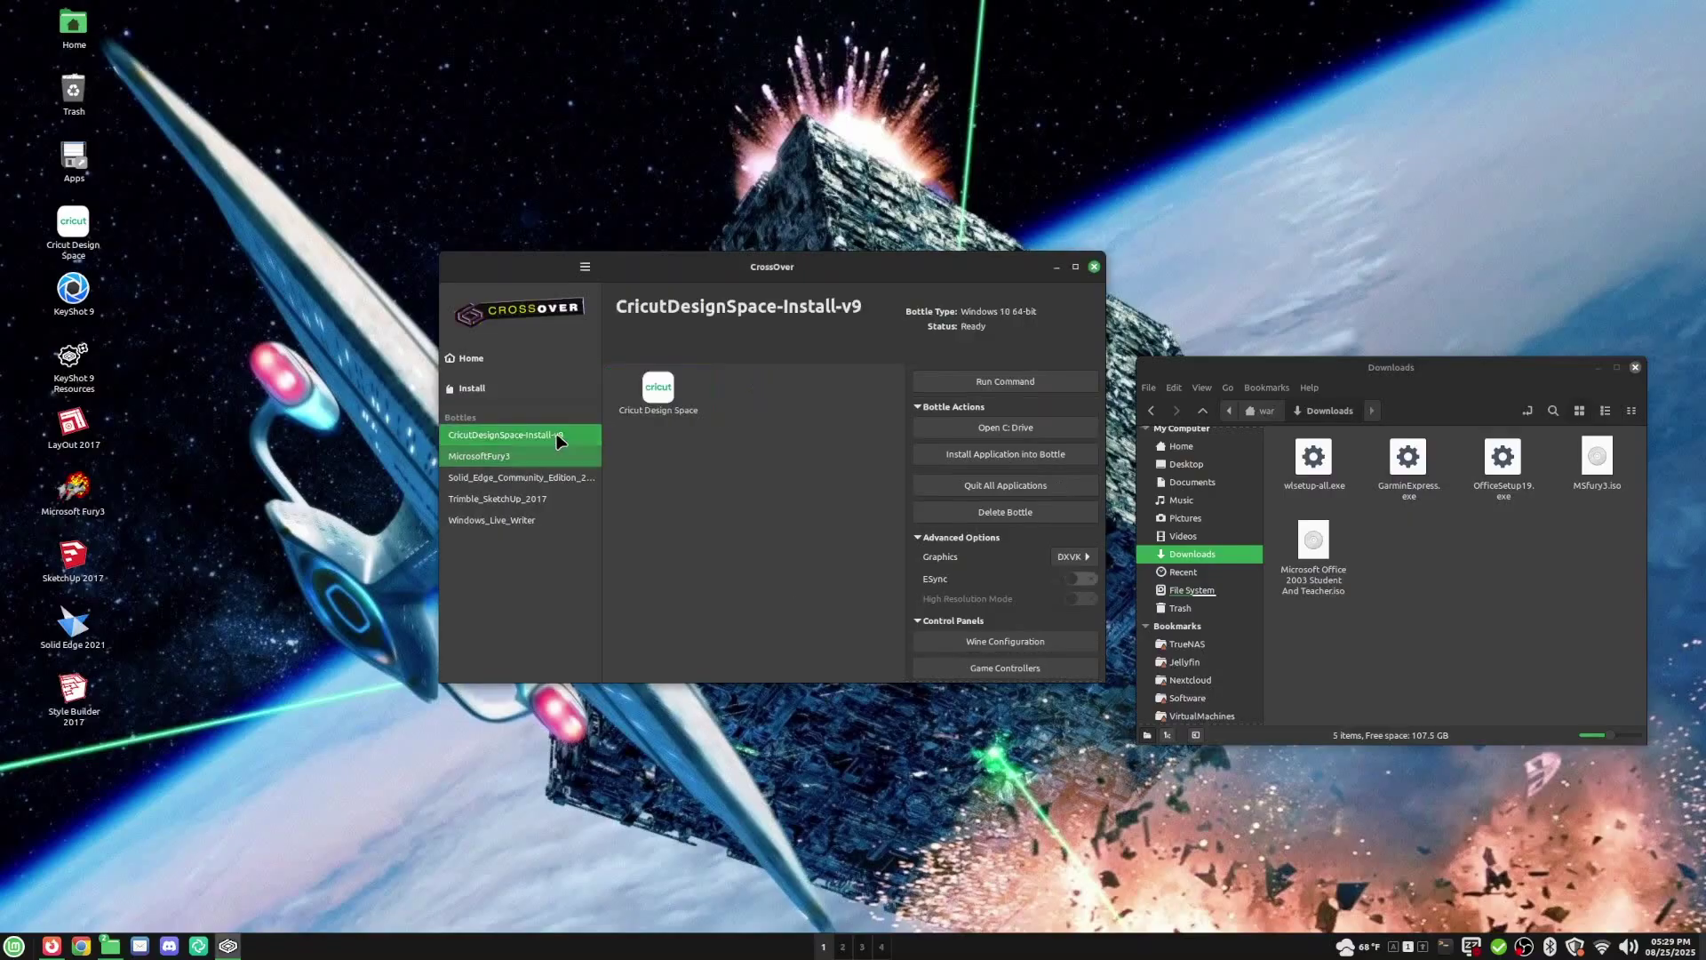
{"action": "left_click", "coordinate": [523, 482]}
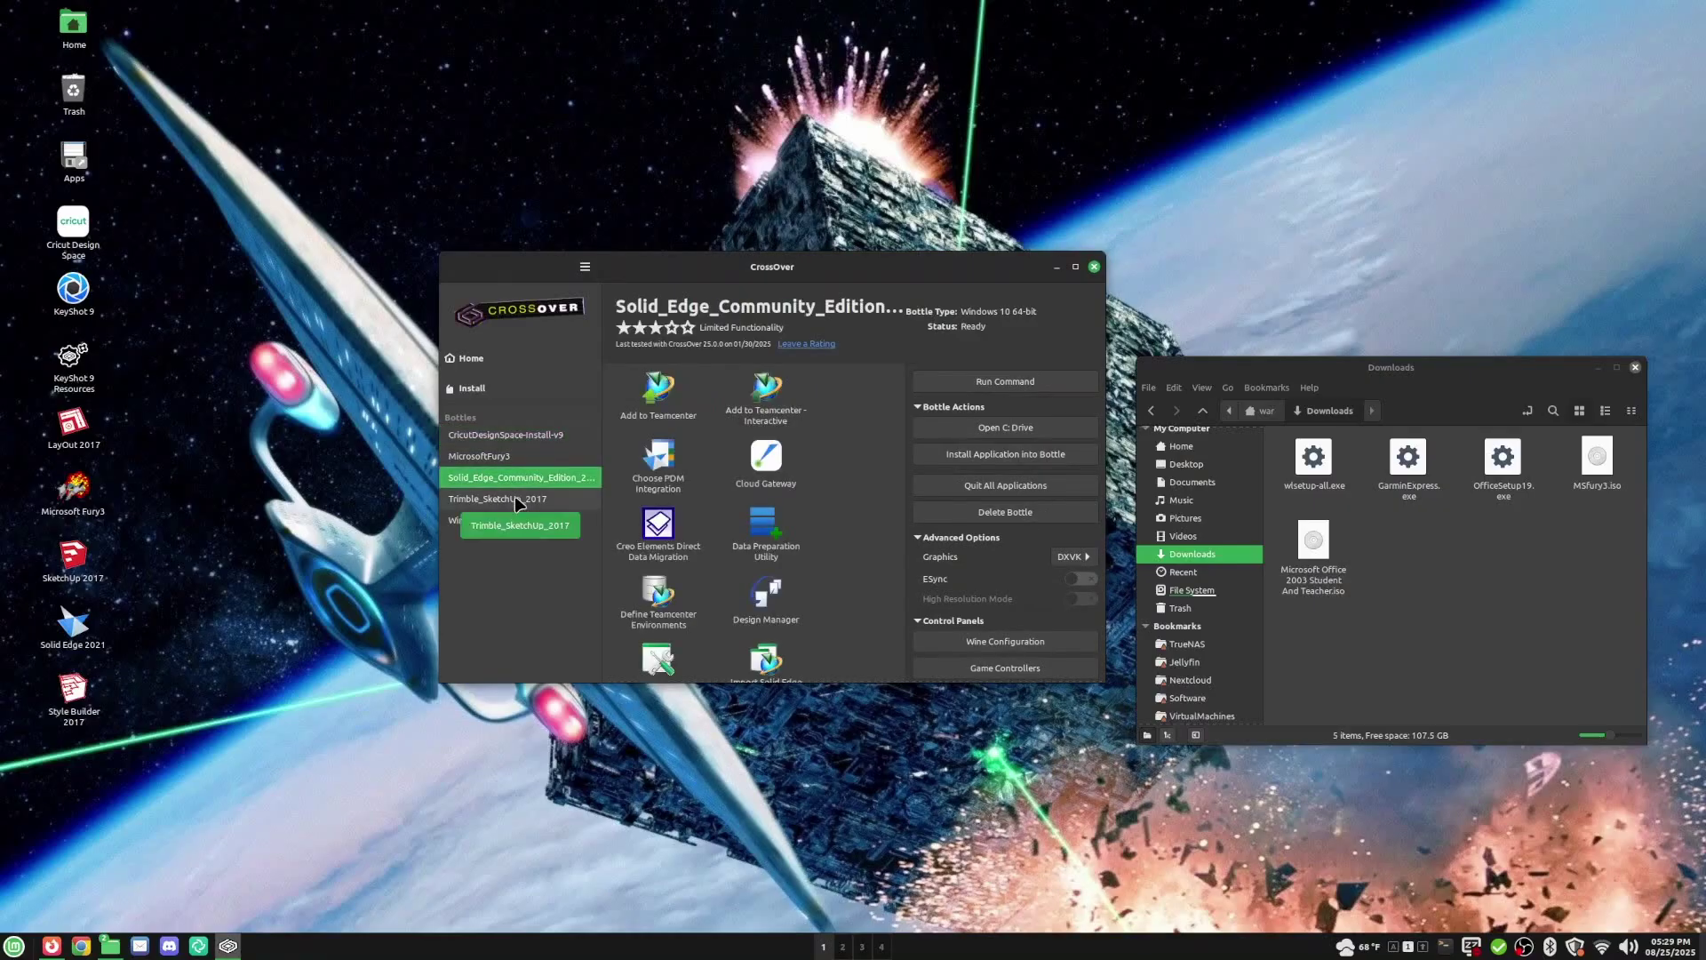
{"action": "left_click", "coordinate": [526, 501]}
{"action": "left_click_drag", "start_coordinate": [526, 511], "coordinate": [806, 505]}
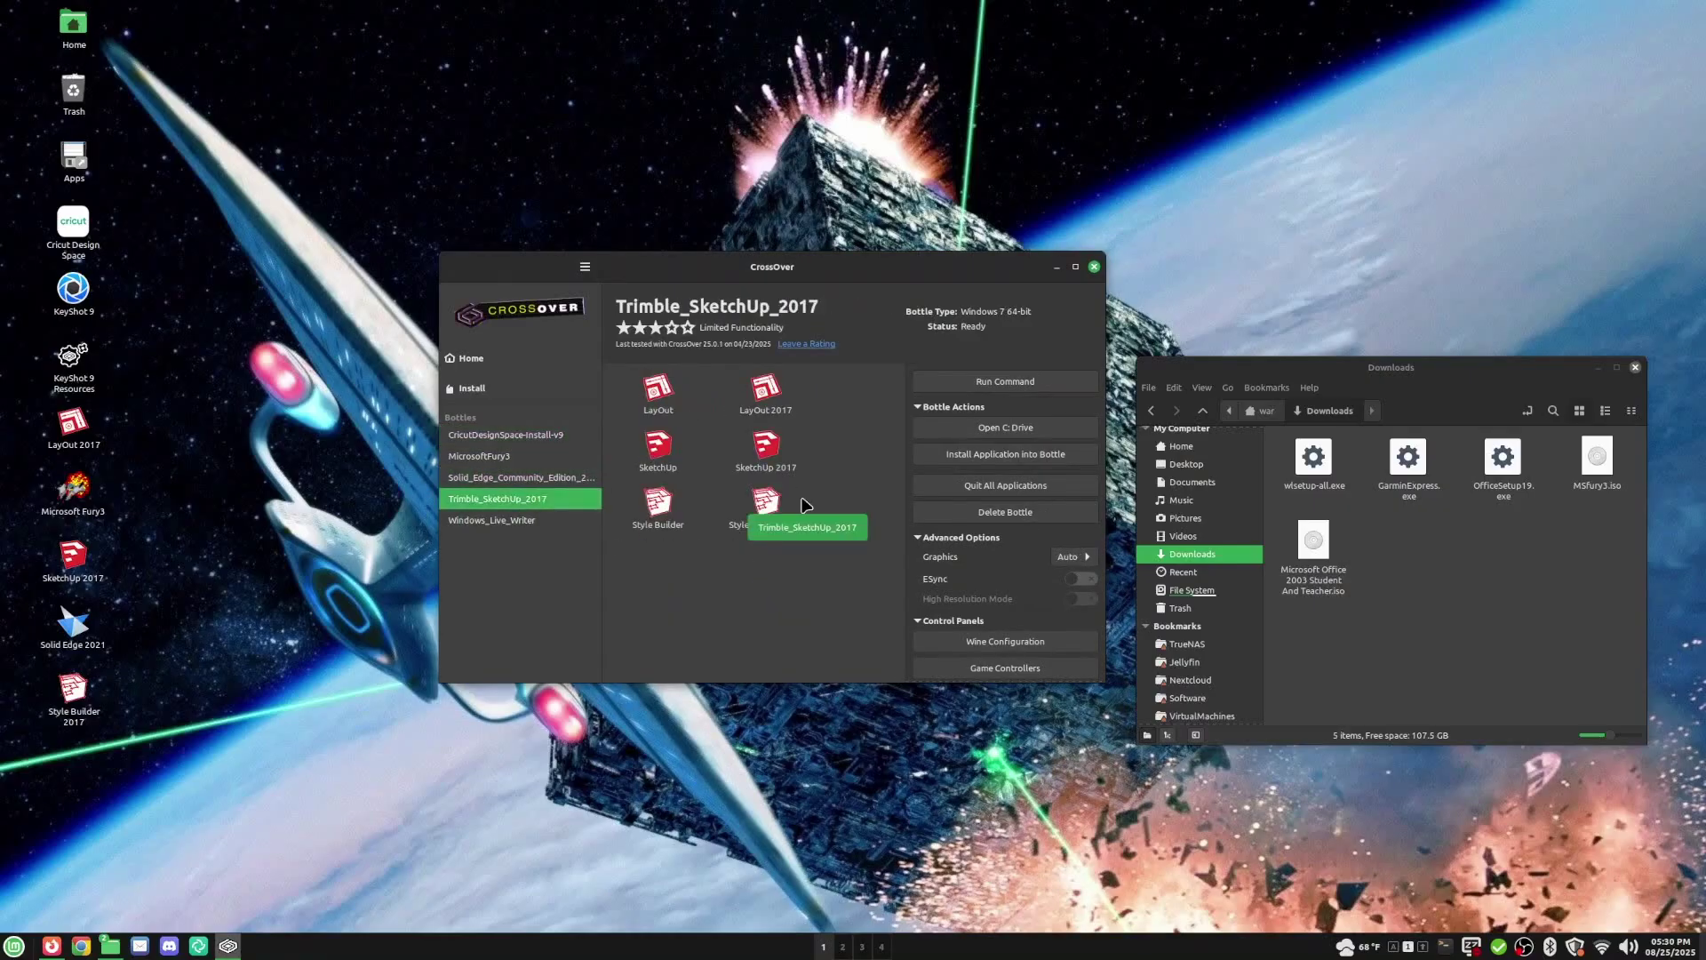